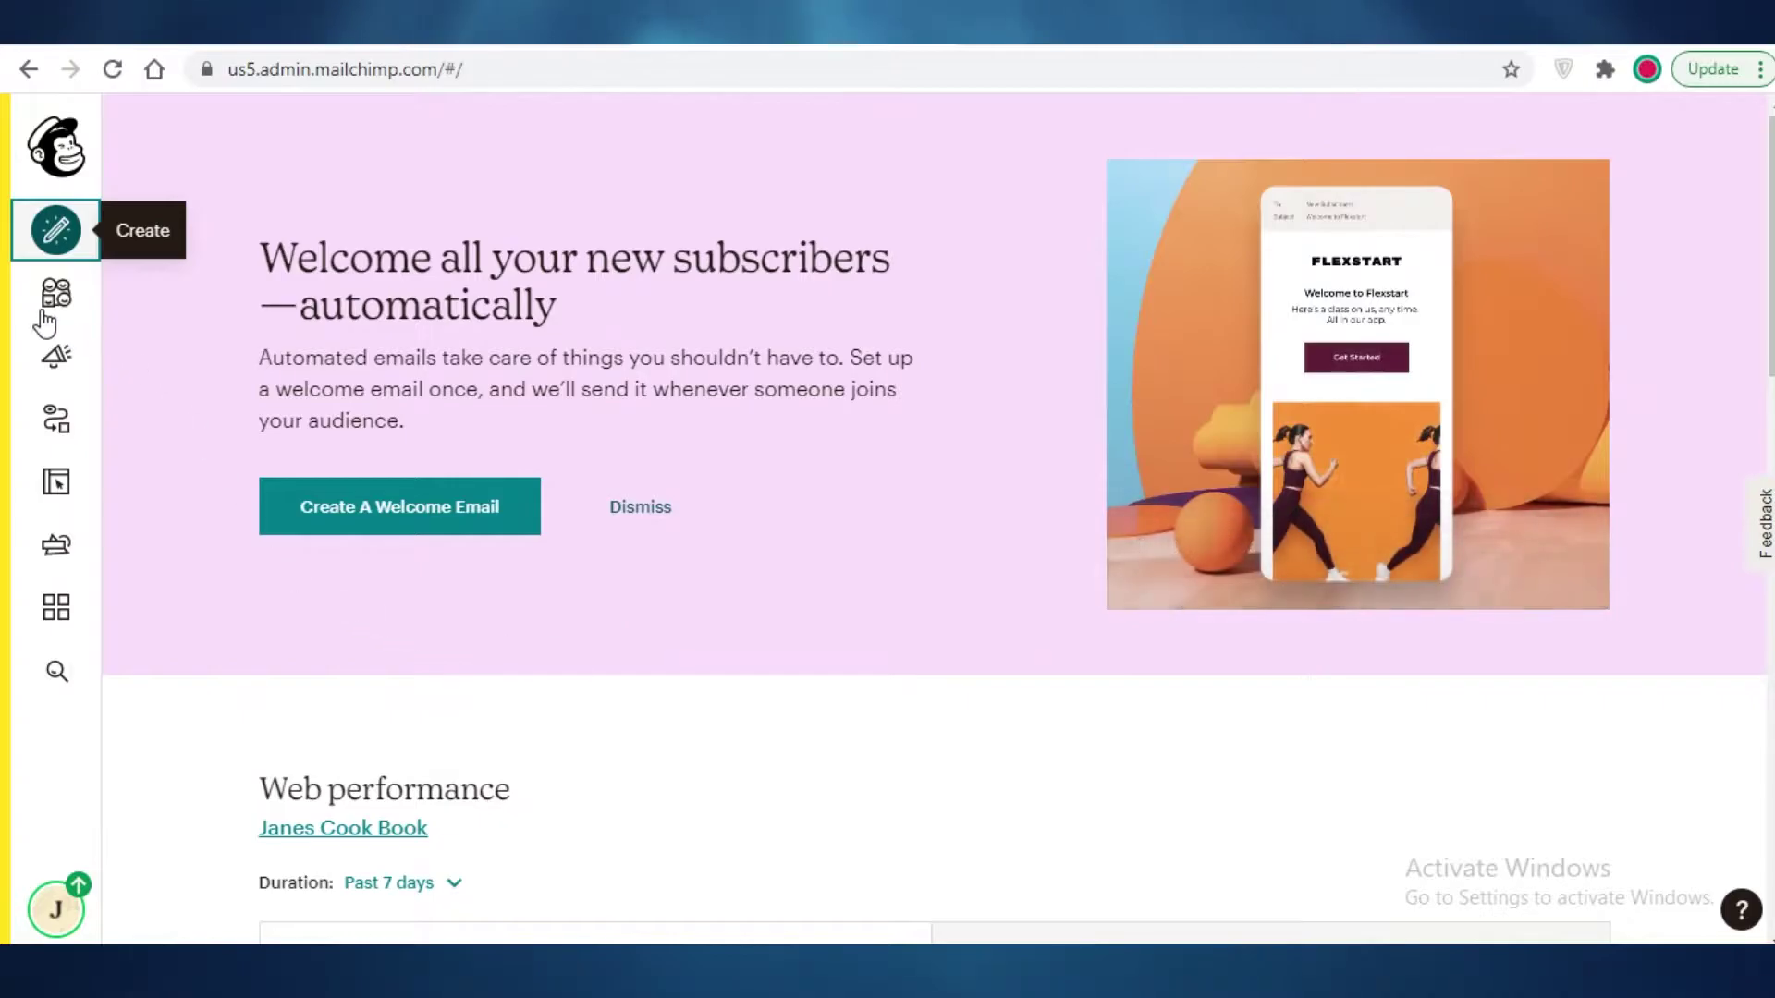
- Start creating an automated workflow of the Customer Journeys type
scroll(982, 482, "down", 6)
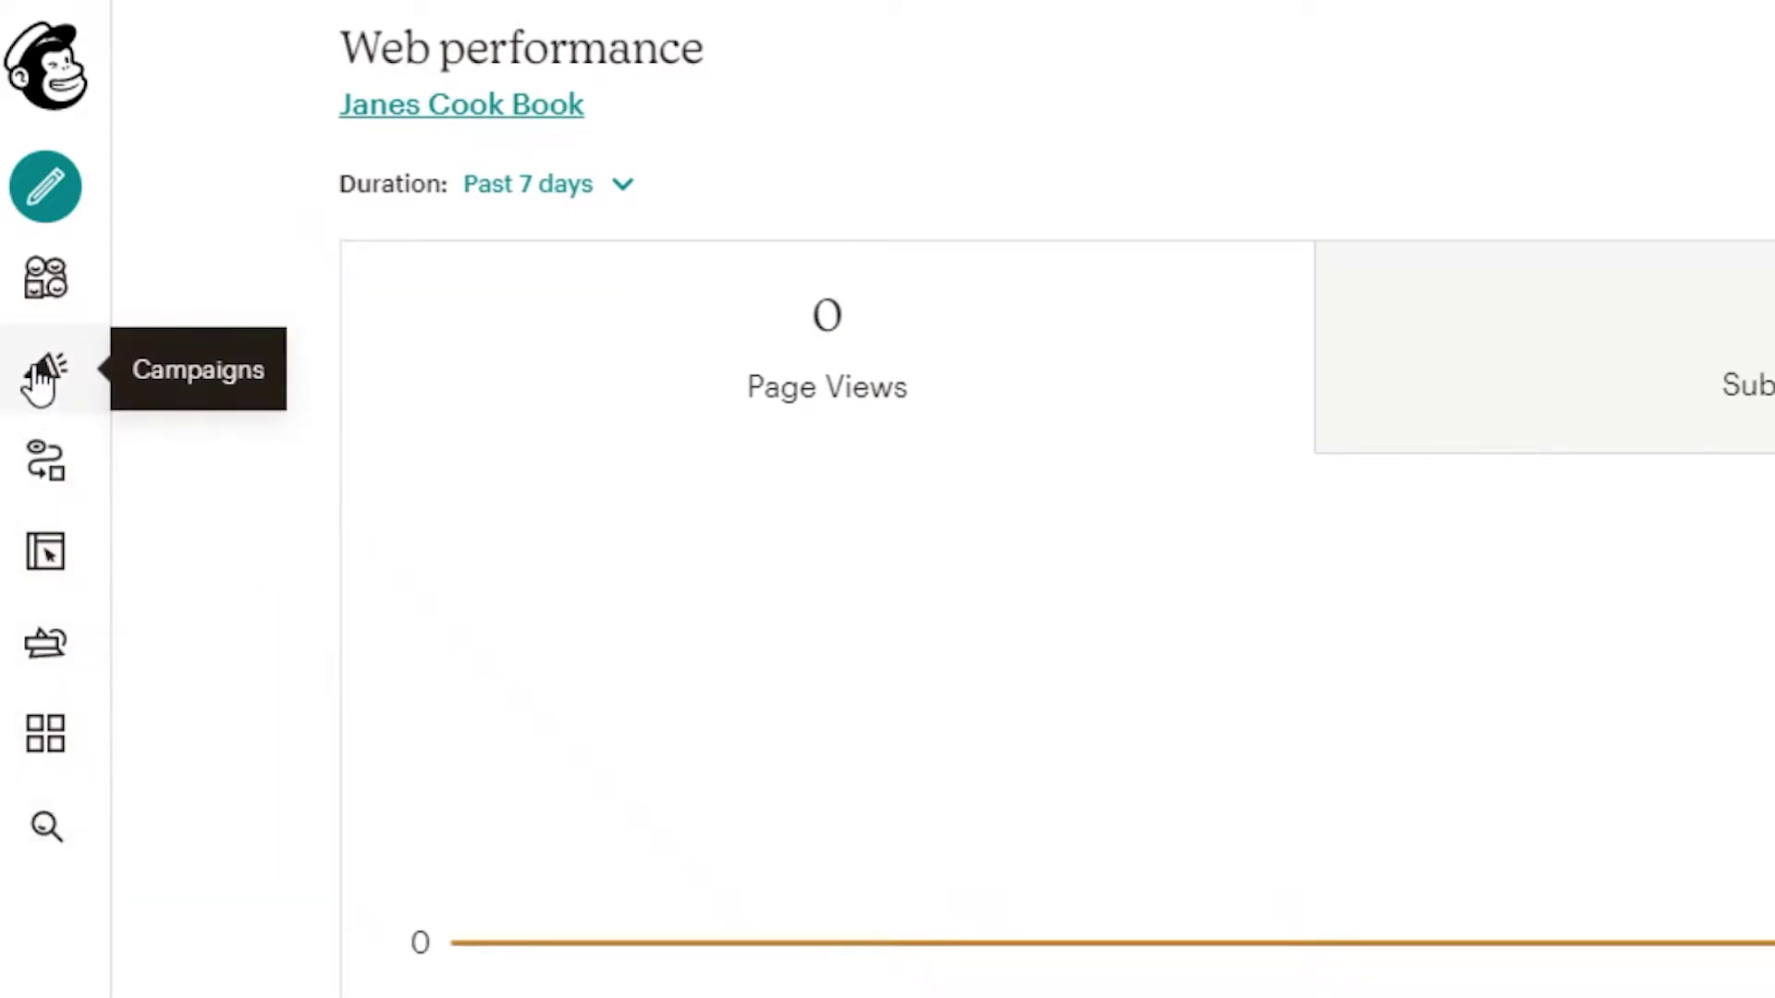
left_click(42, 181)
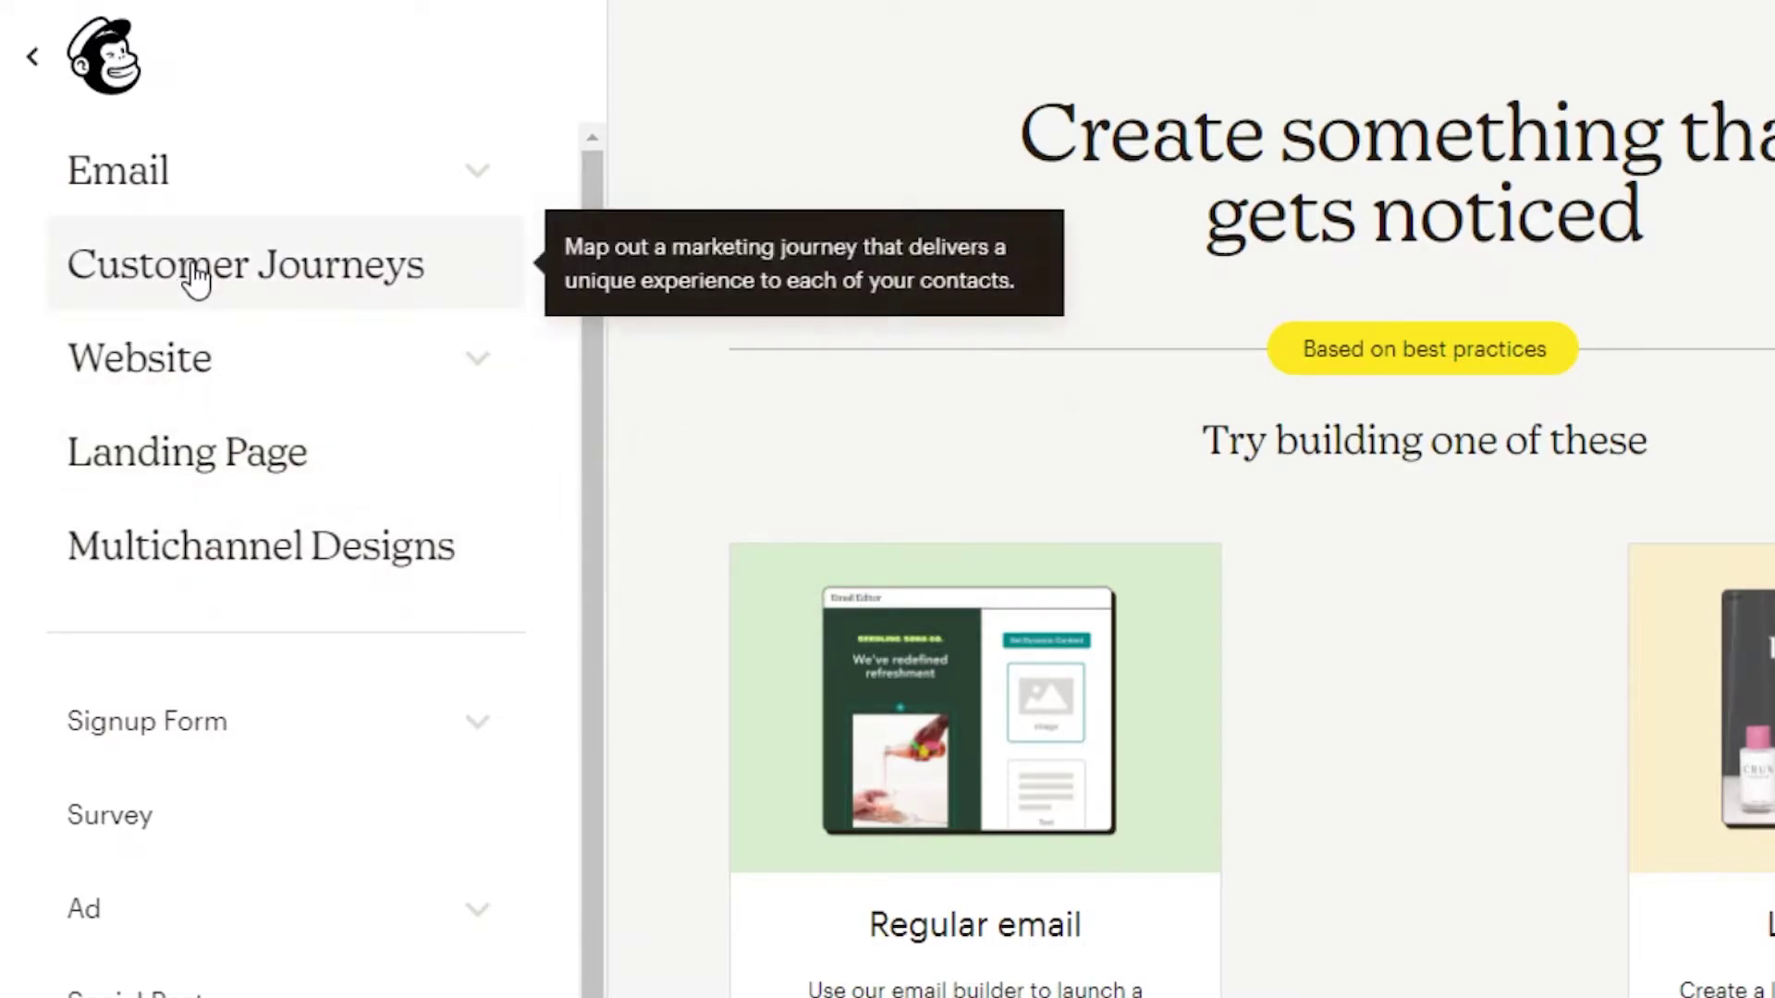
left_click(196, 277)
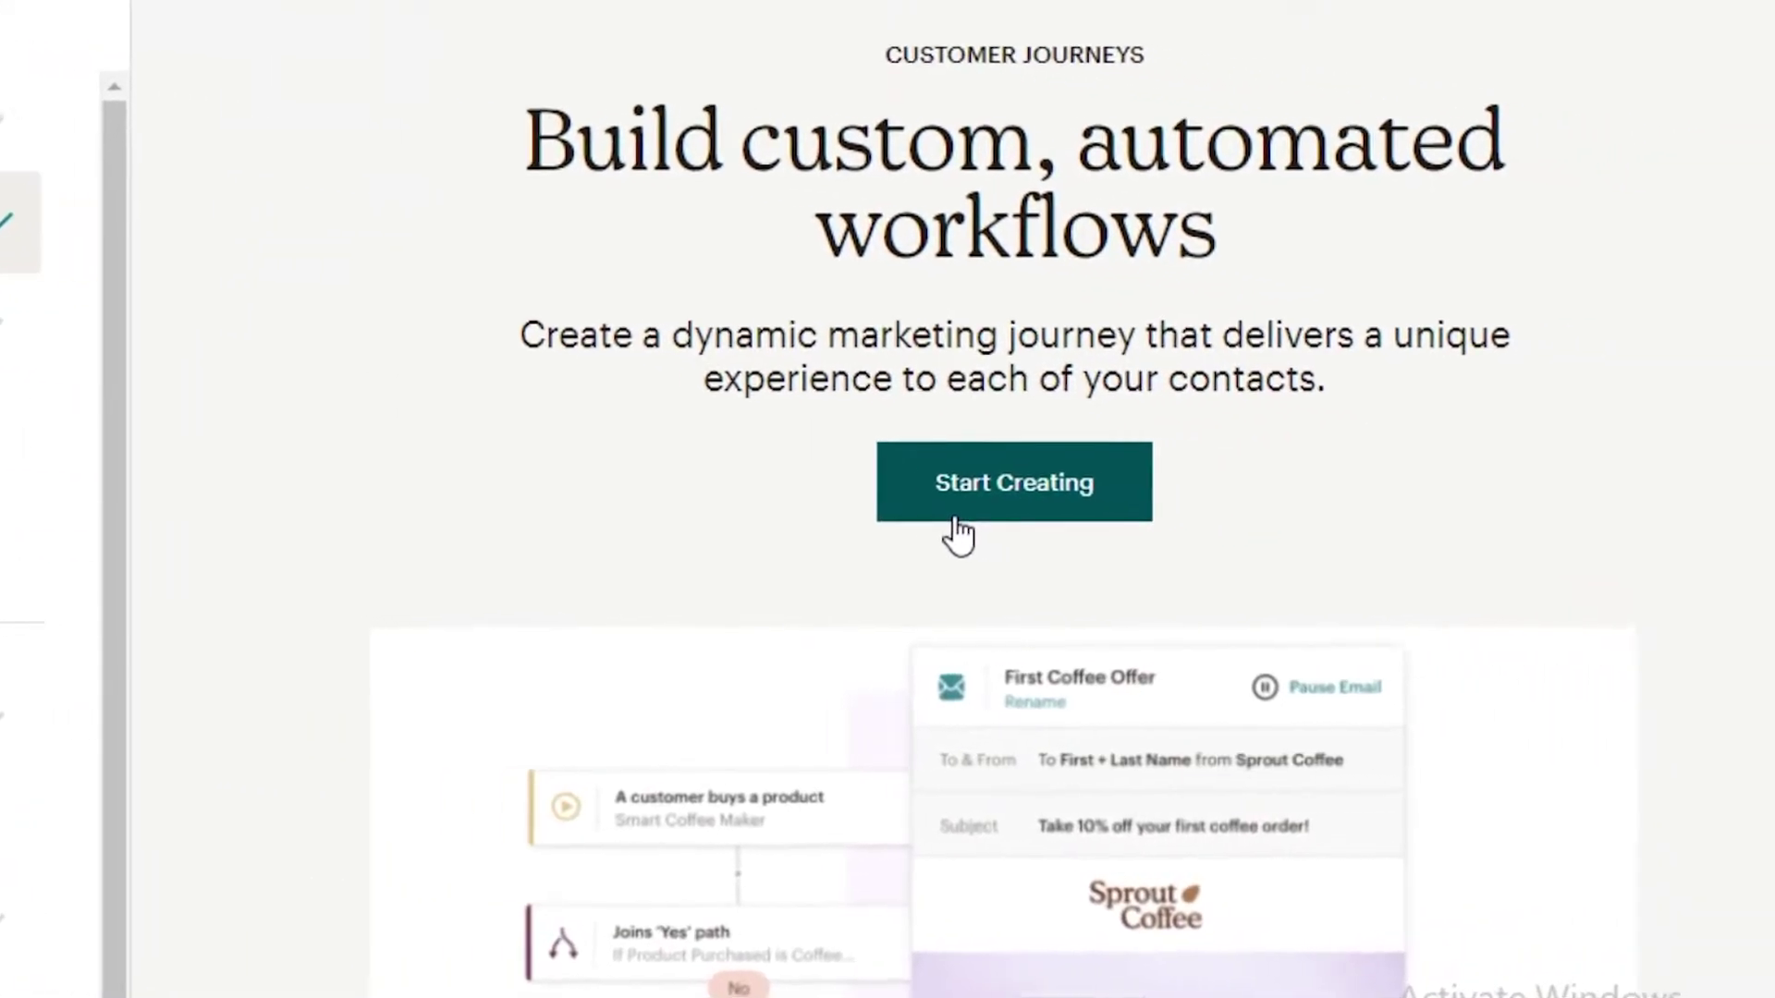
left_click(933, 516)
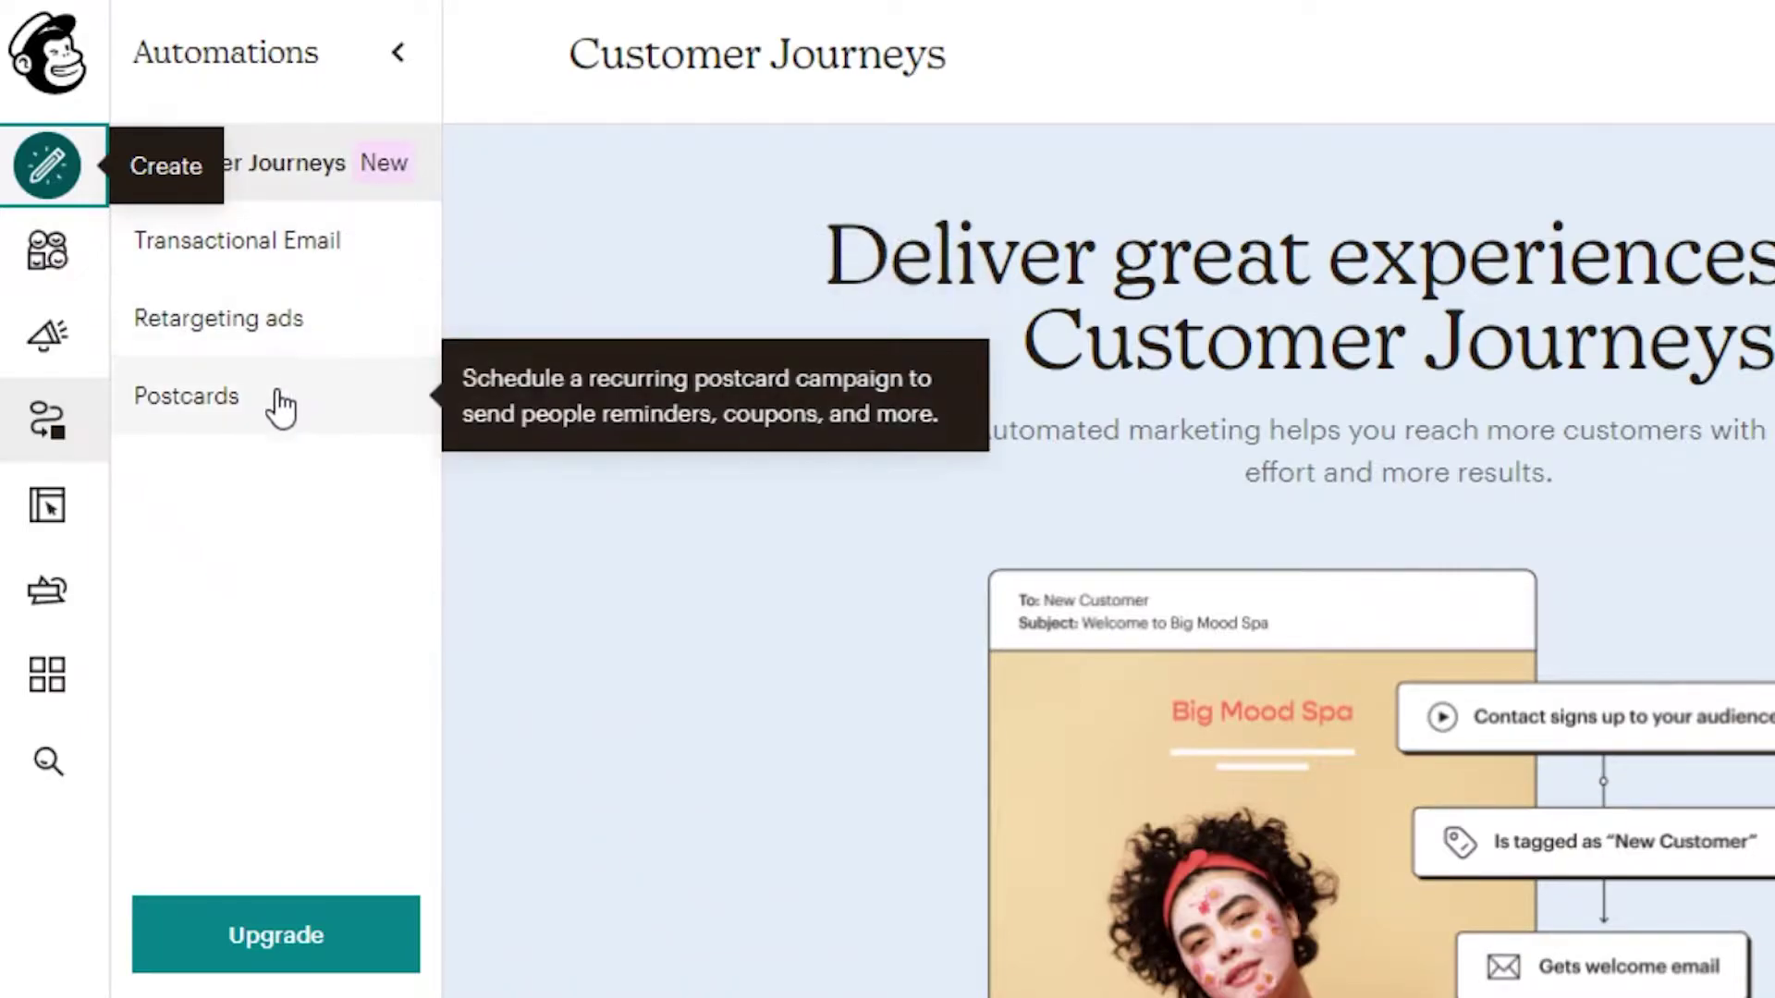
- Look over the Customer Journeys page and begin a new journey
scroll(1155, 504, "down", 4)
scroll(1091, 518, "down", 5)
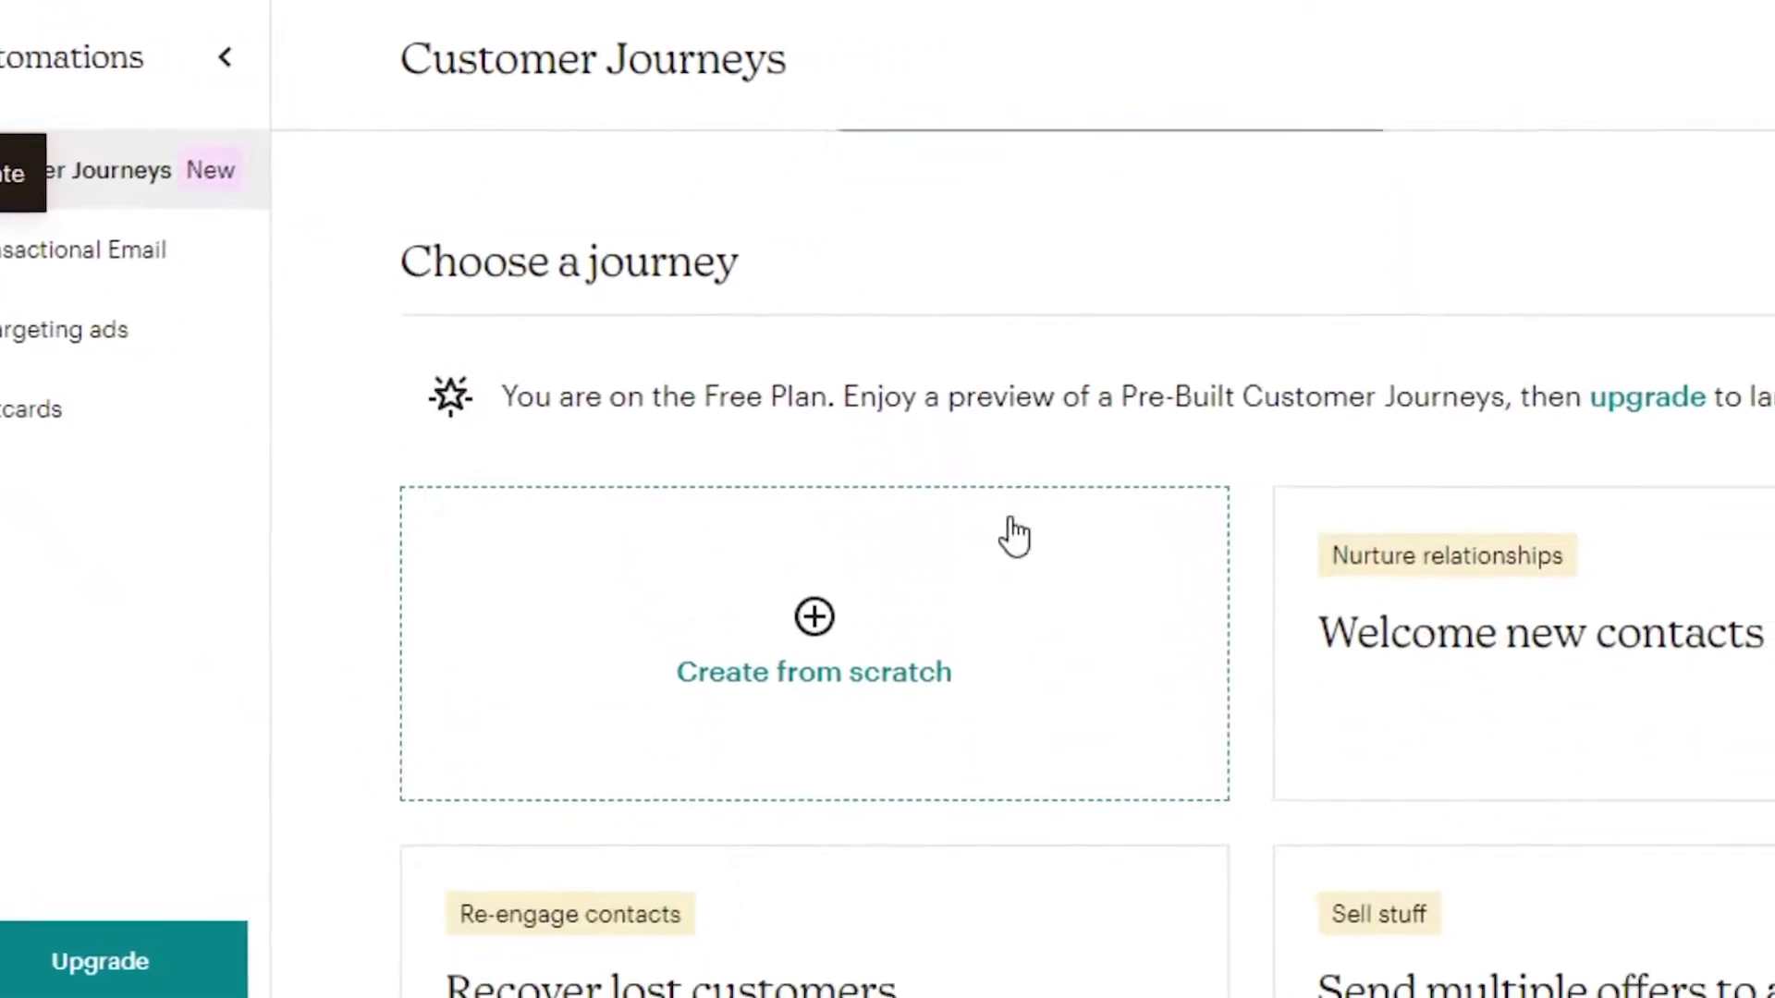
scroll(924, 536, "up", 10)
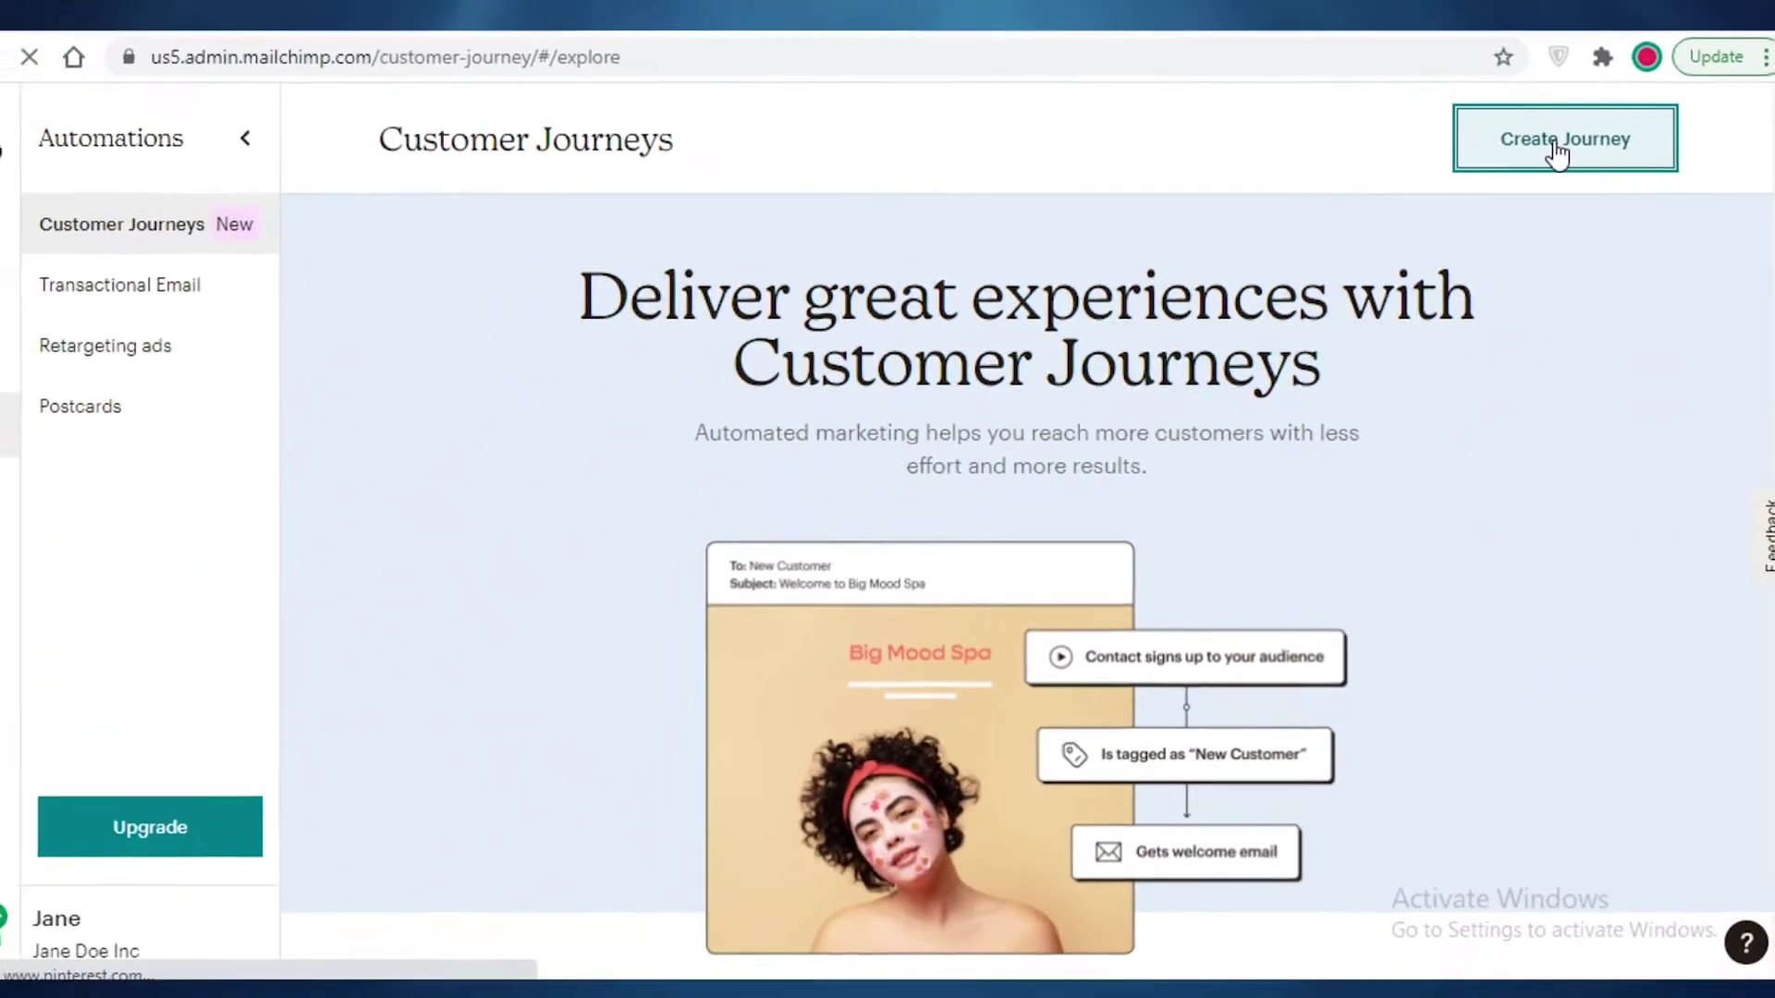
left_click(1516, 90)
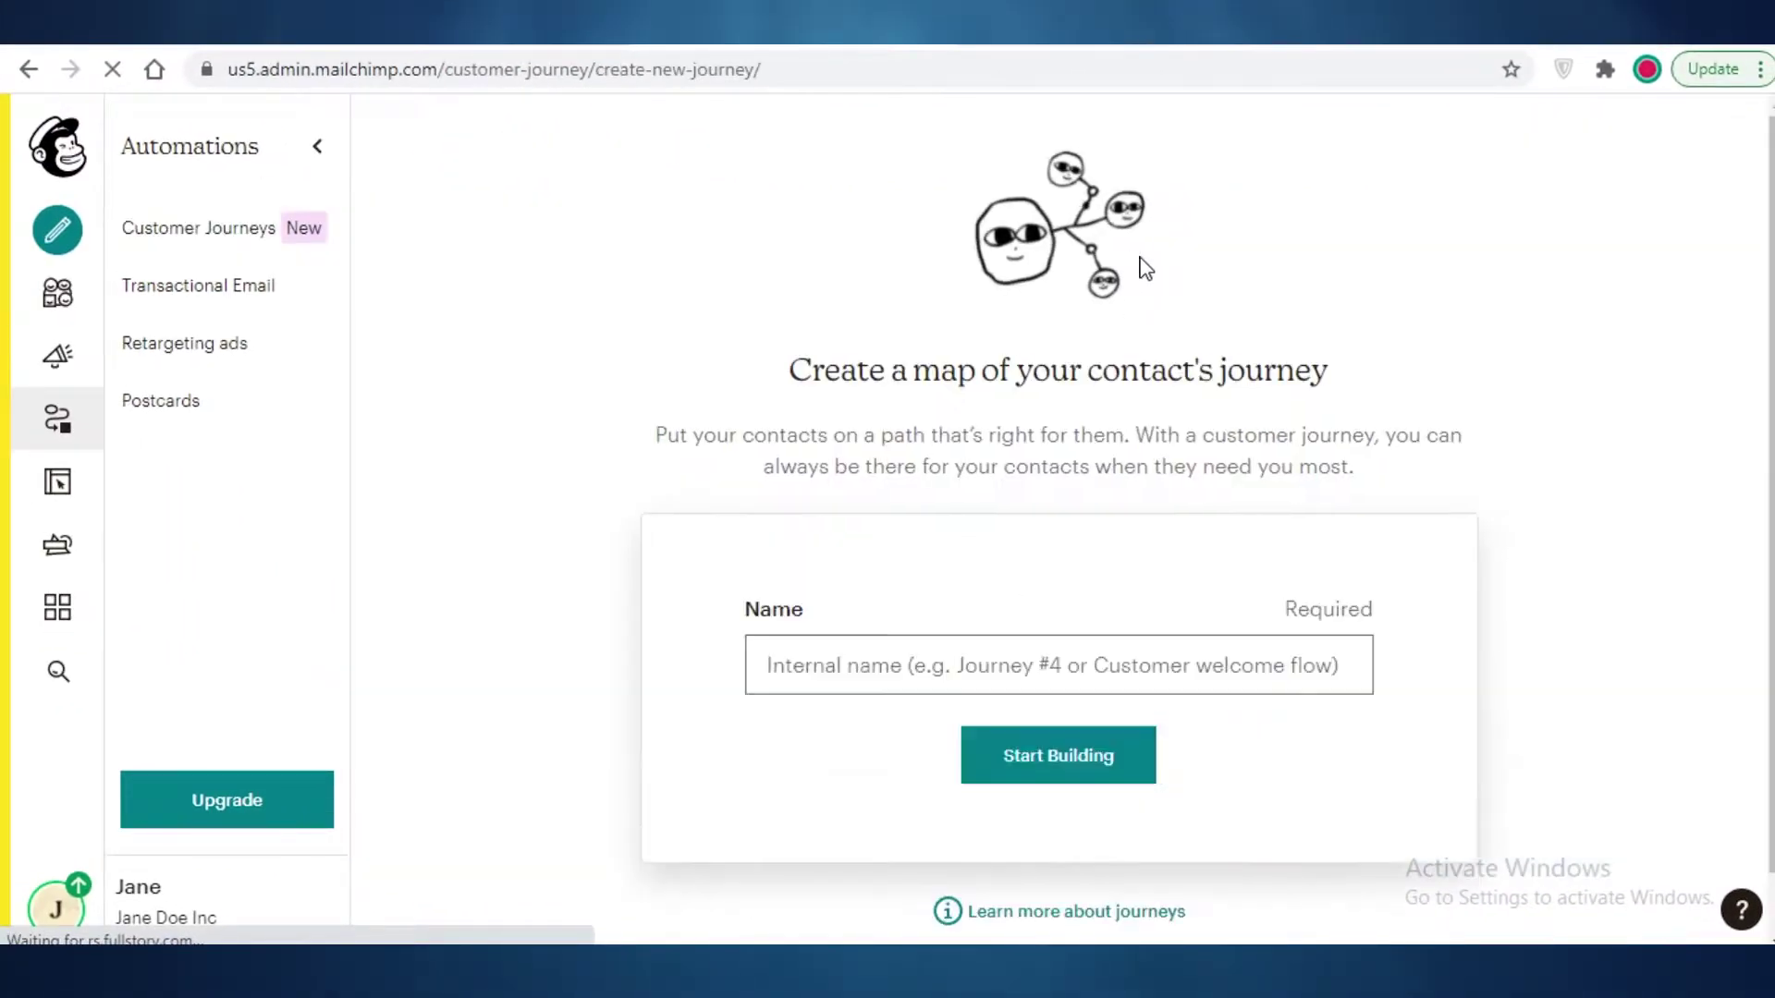
- Name the journey CUSTOMER WELCOME COUPON and start building it
scroll(820, 487, "down", 1)
left_click(832, 598)
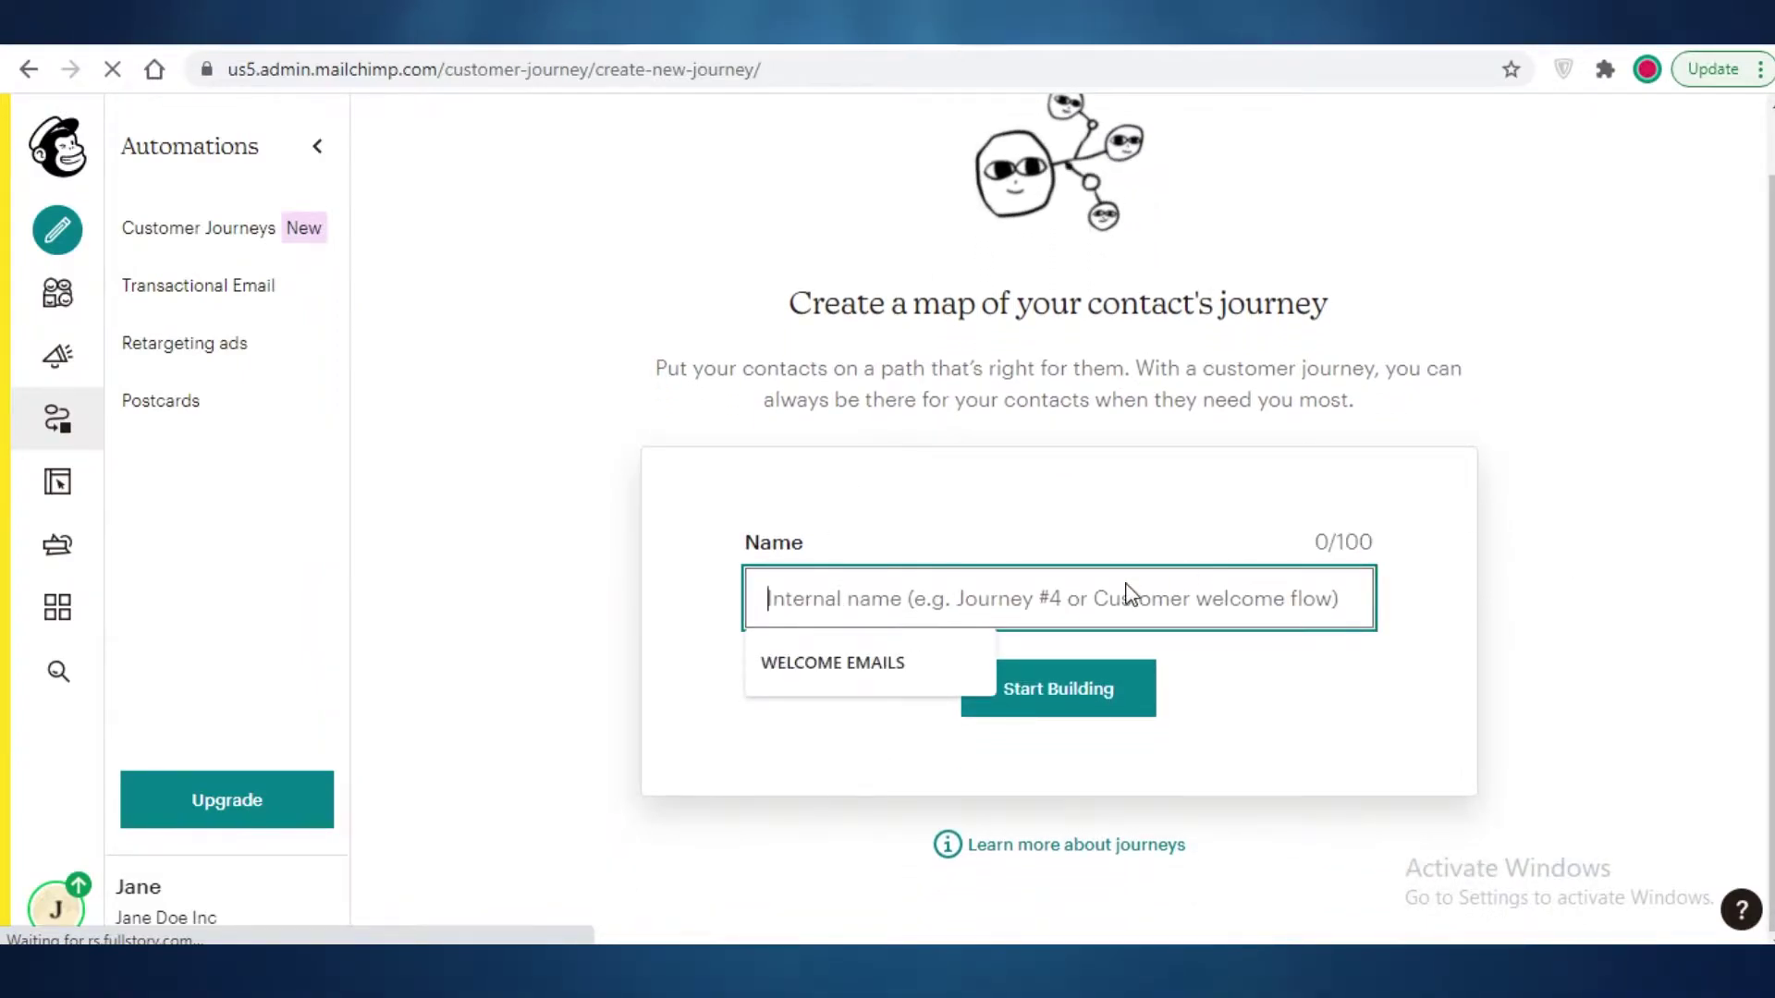
type("CUSTOMER THA")
key("BackSpace")
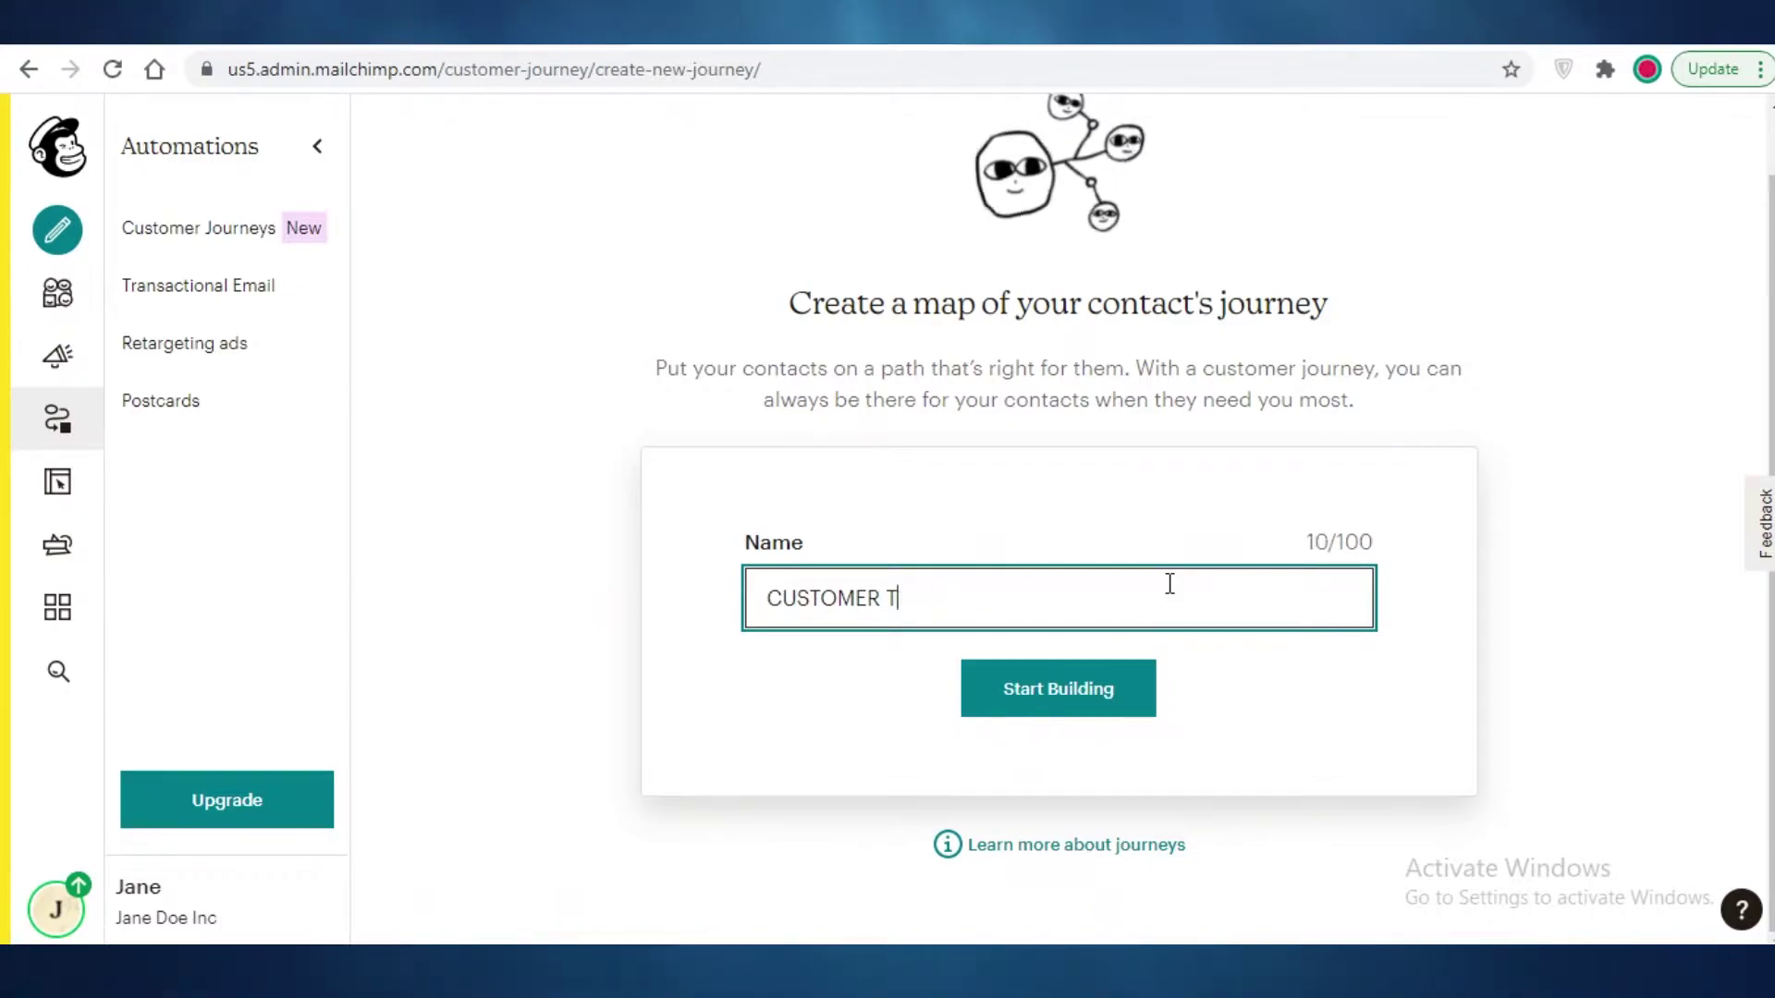
key("BackSpace")
key("BackSpace")
type("WELCOME COU")
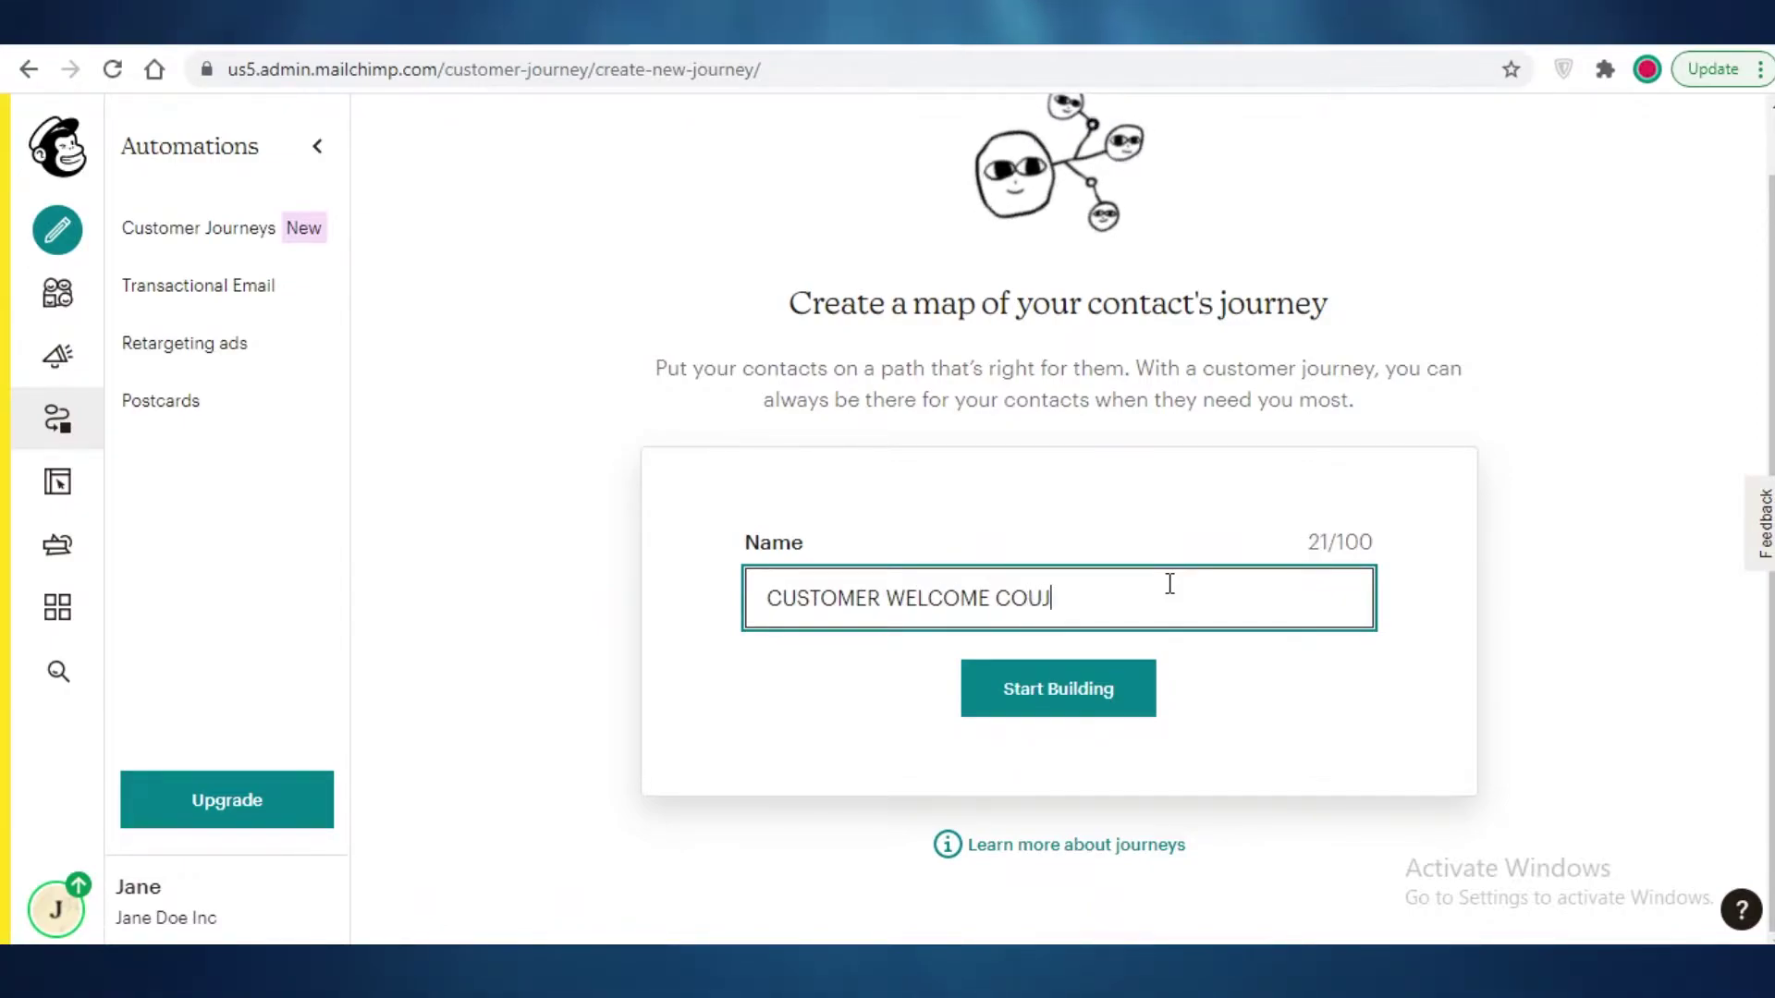
type("PON")
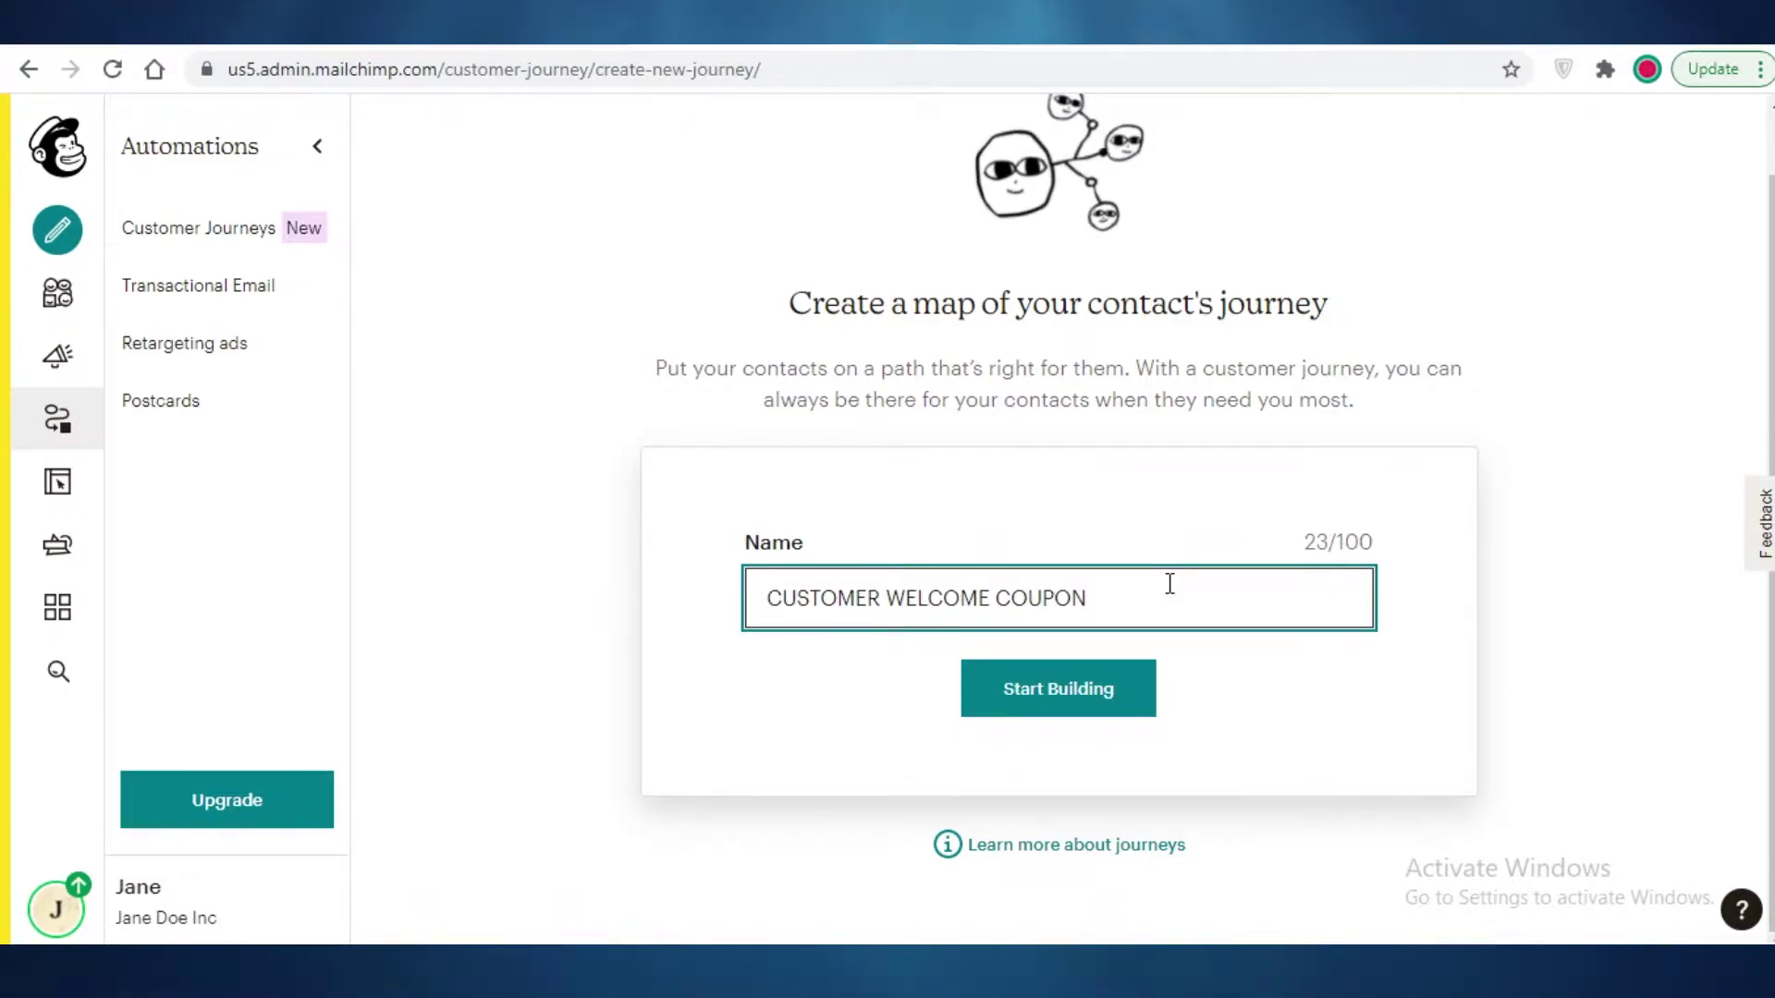
left_click(1068, 714)
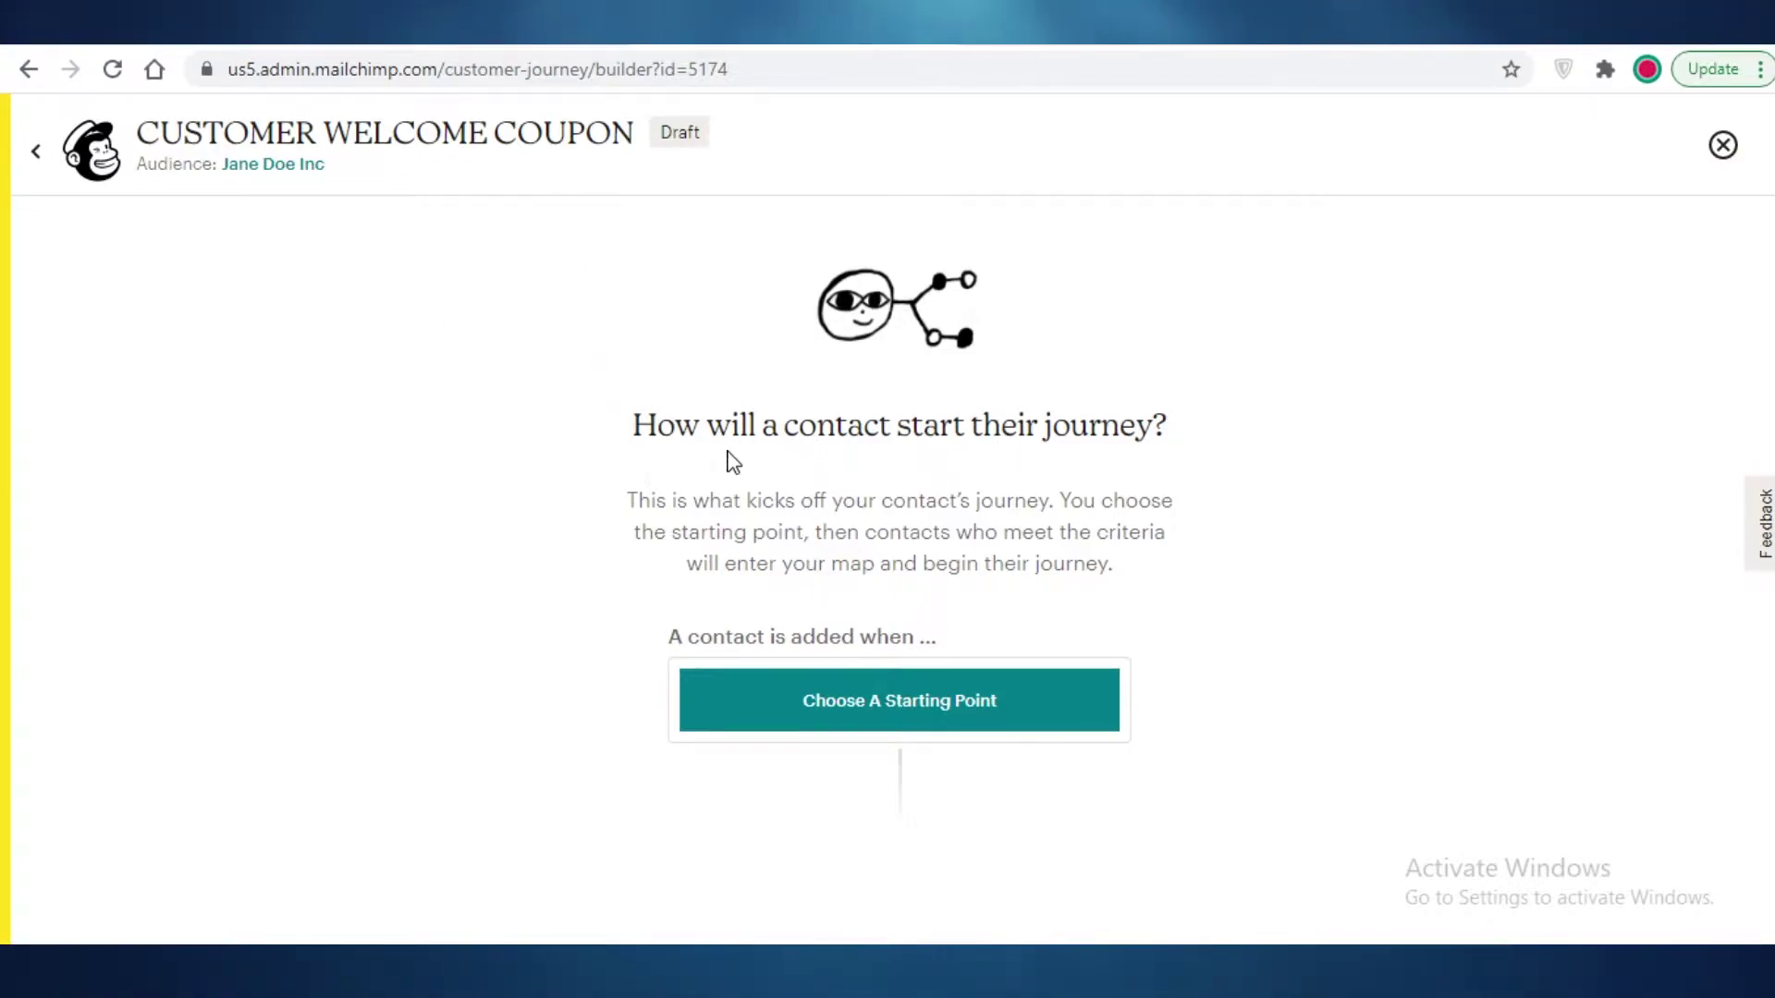
- Set the journey's starting point to Signs up with imported contacts included, and save it
left_click(758, 684)
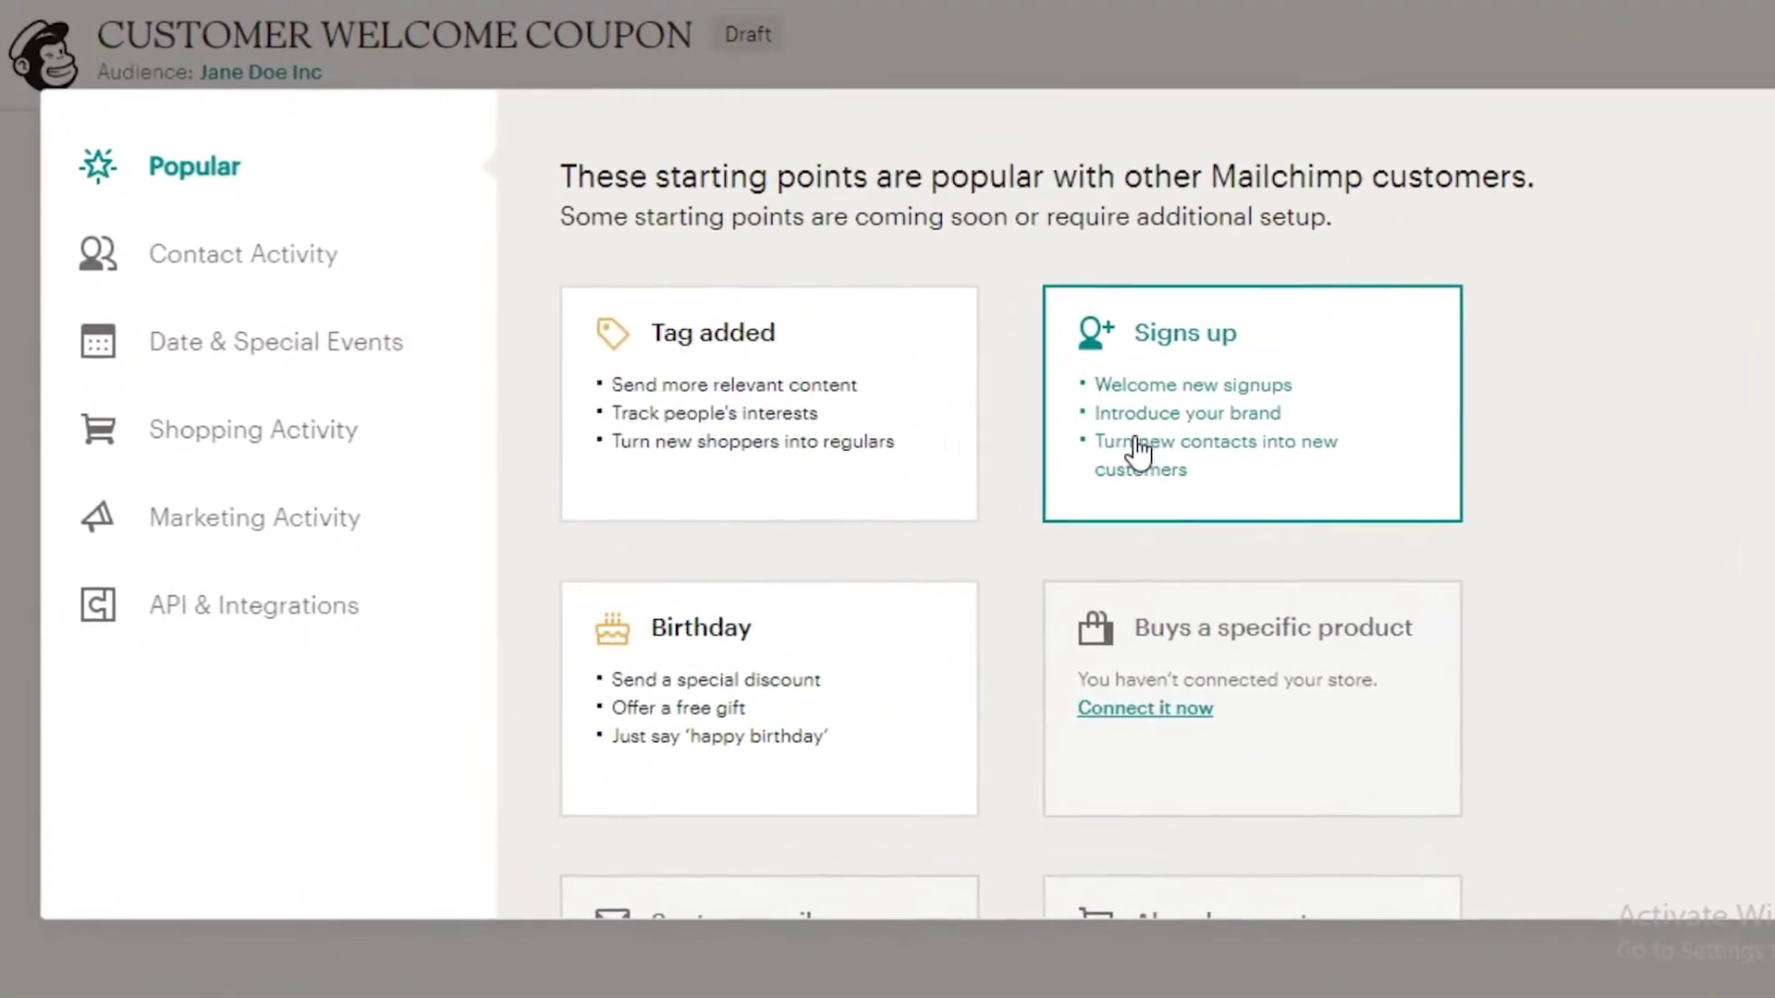
scroll(1205, 533, "down", 3)
scroll(745, 544, "up", 3)
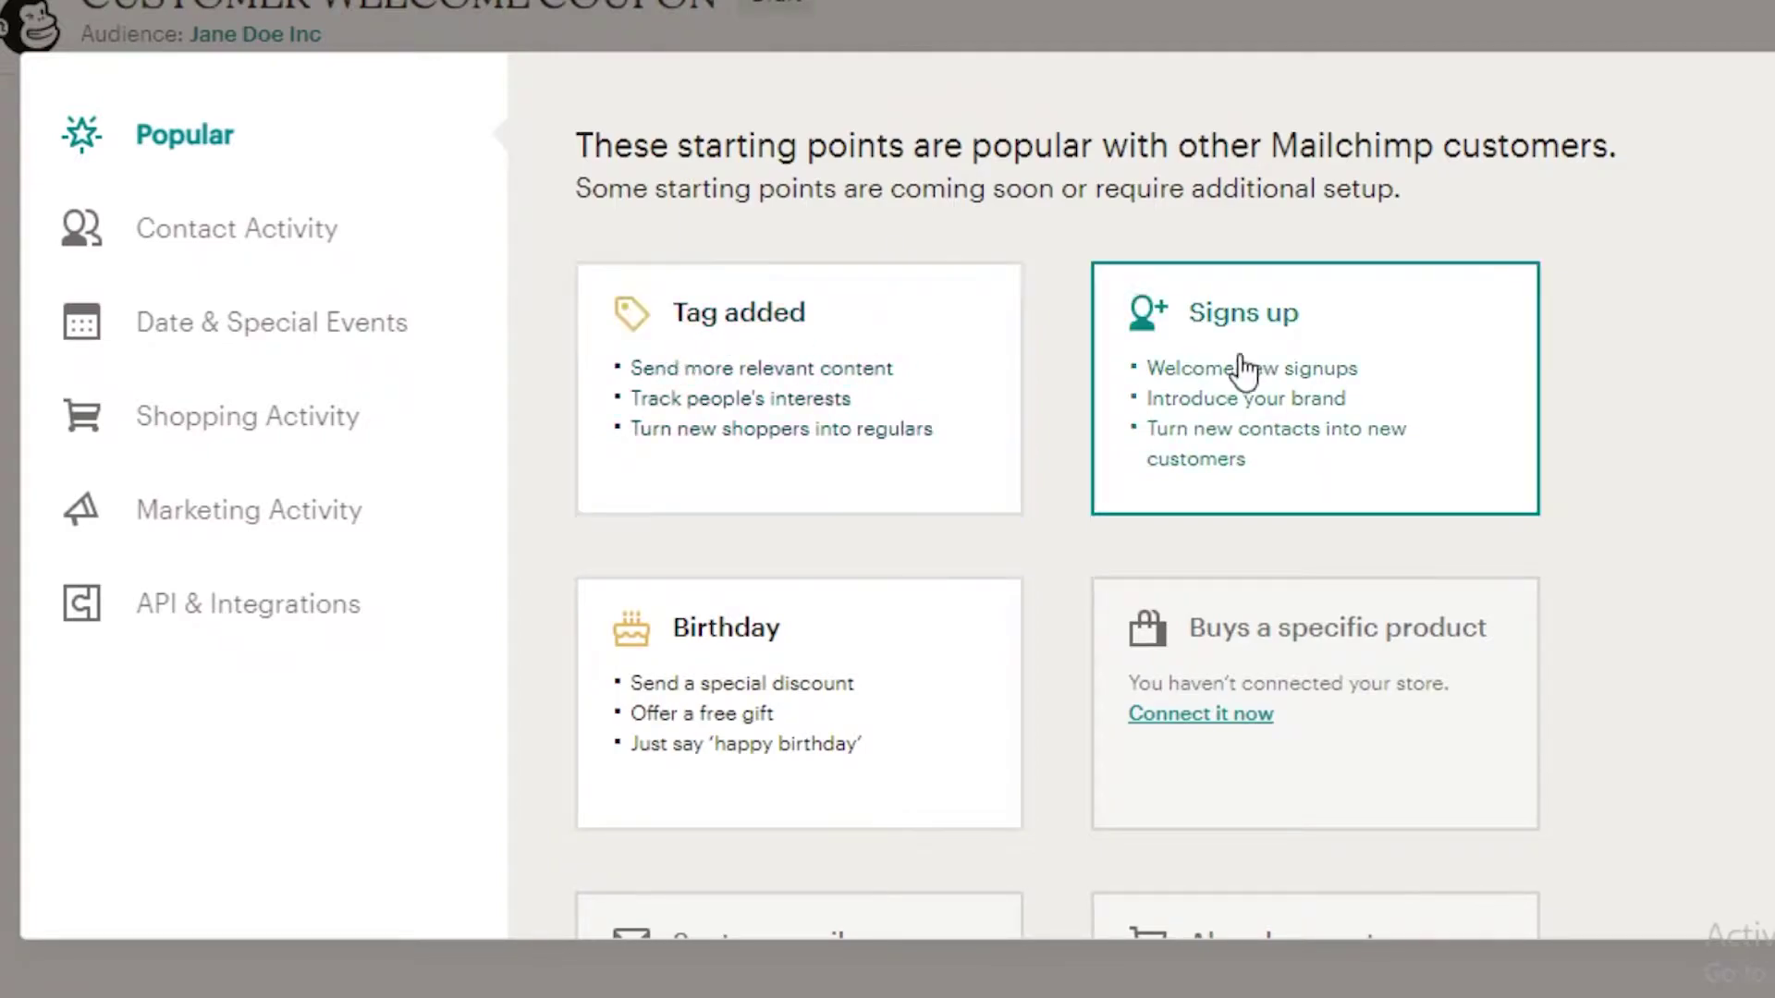
scroll(963, 551, "down", 3)
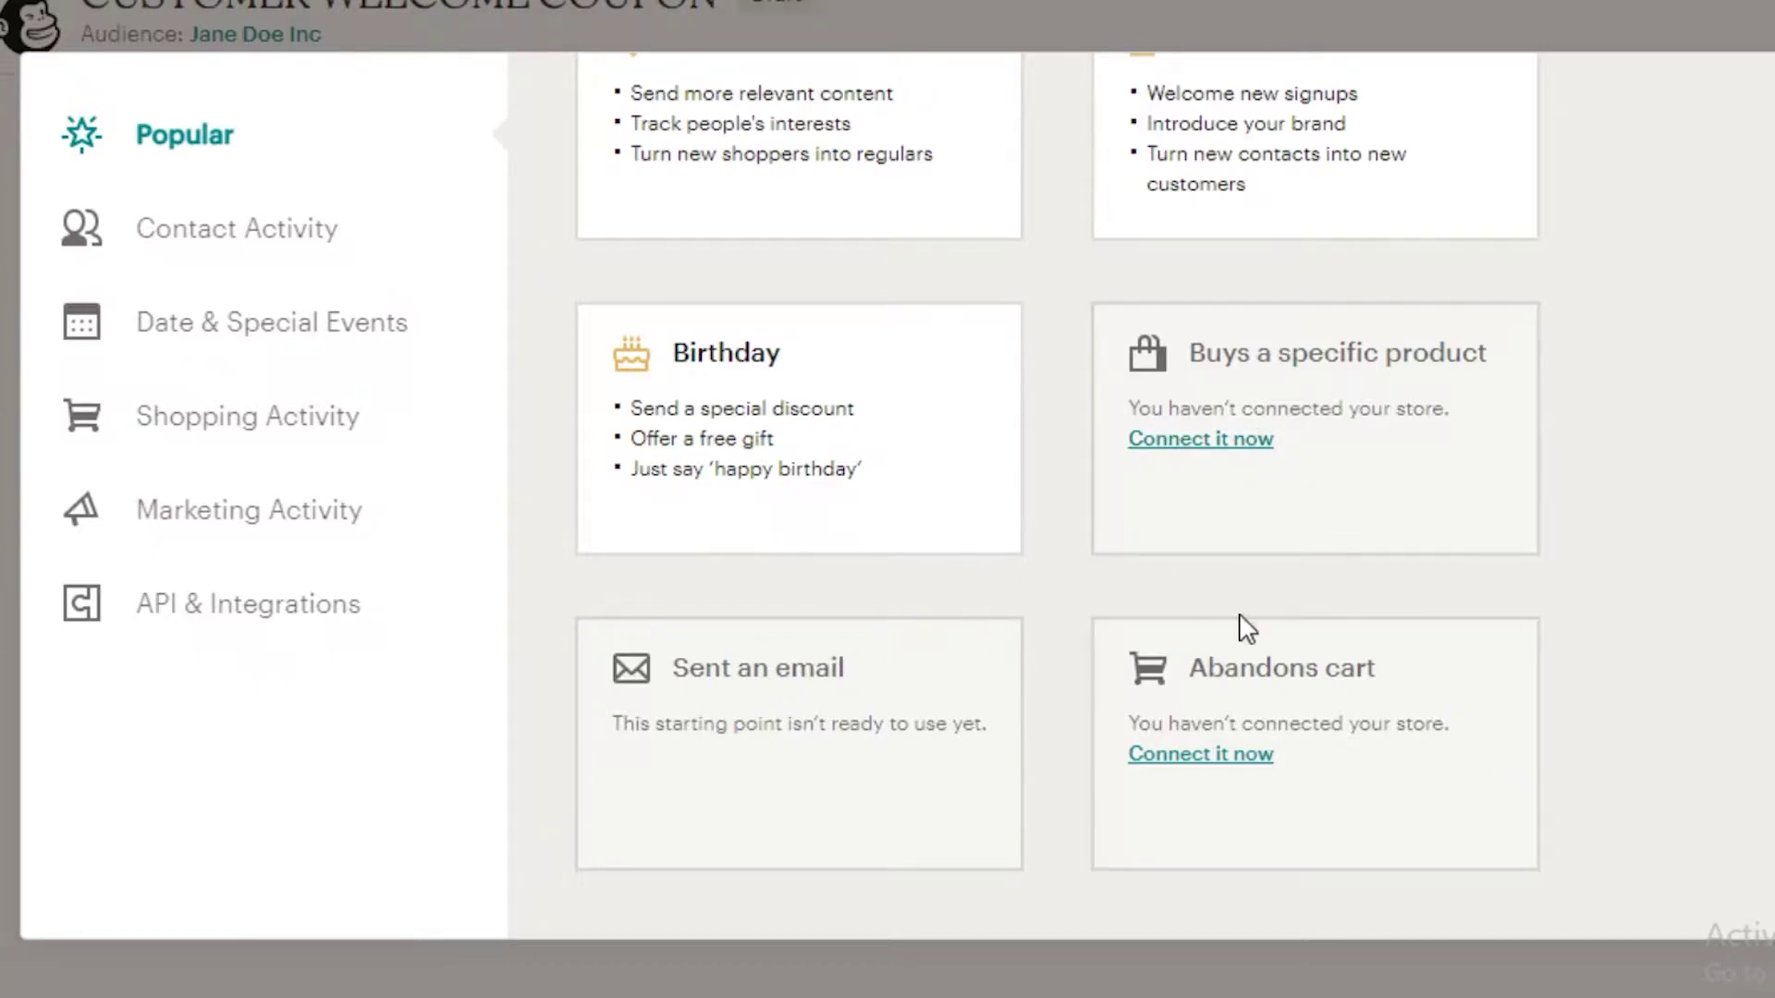
scroll(743, 589, "up", 3)
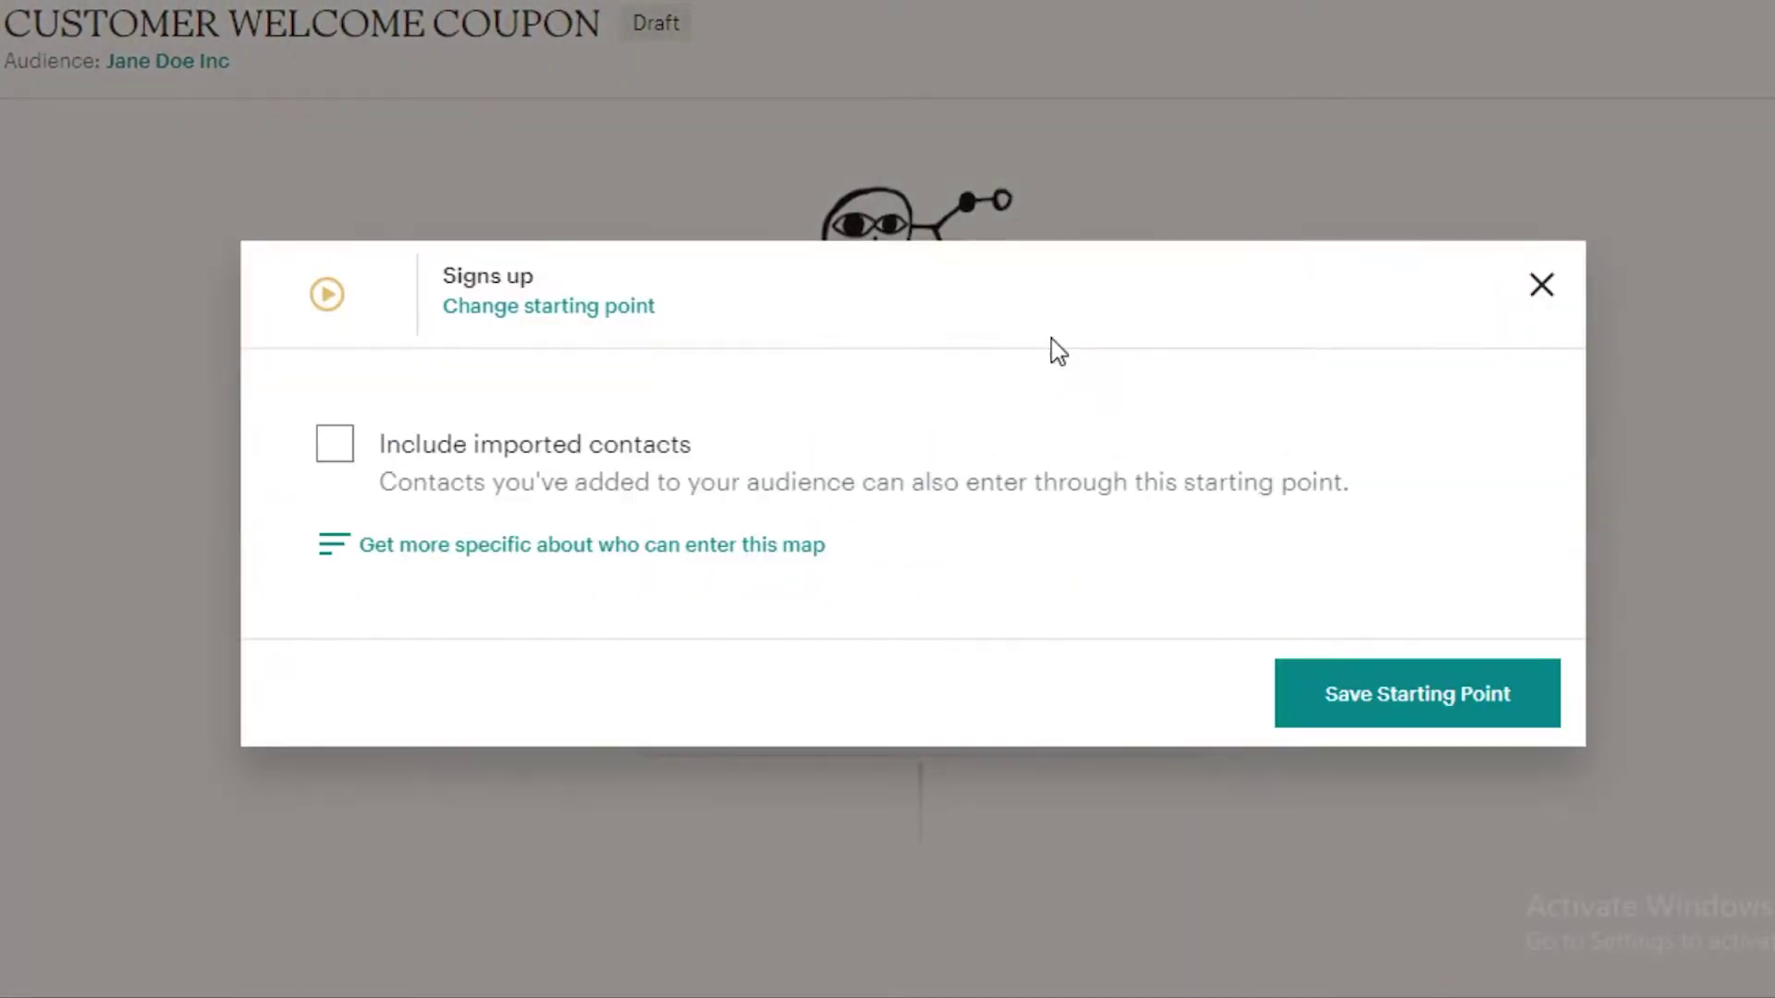
left_click(328, 448)
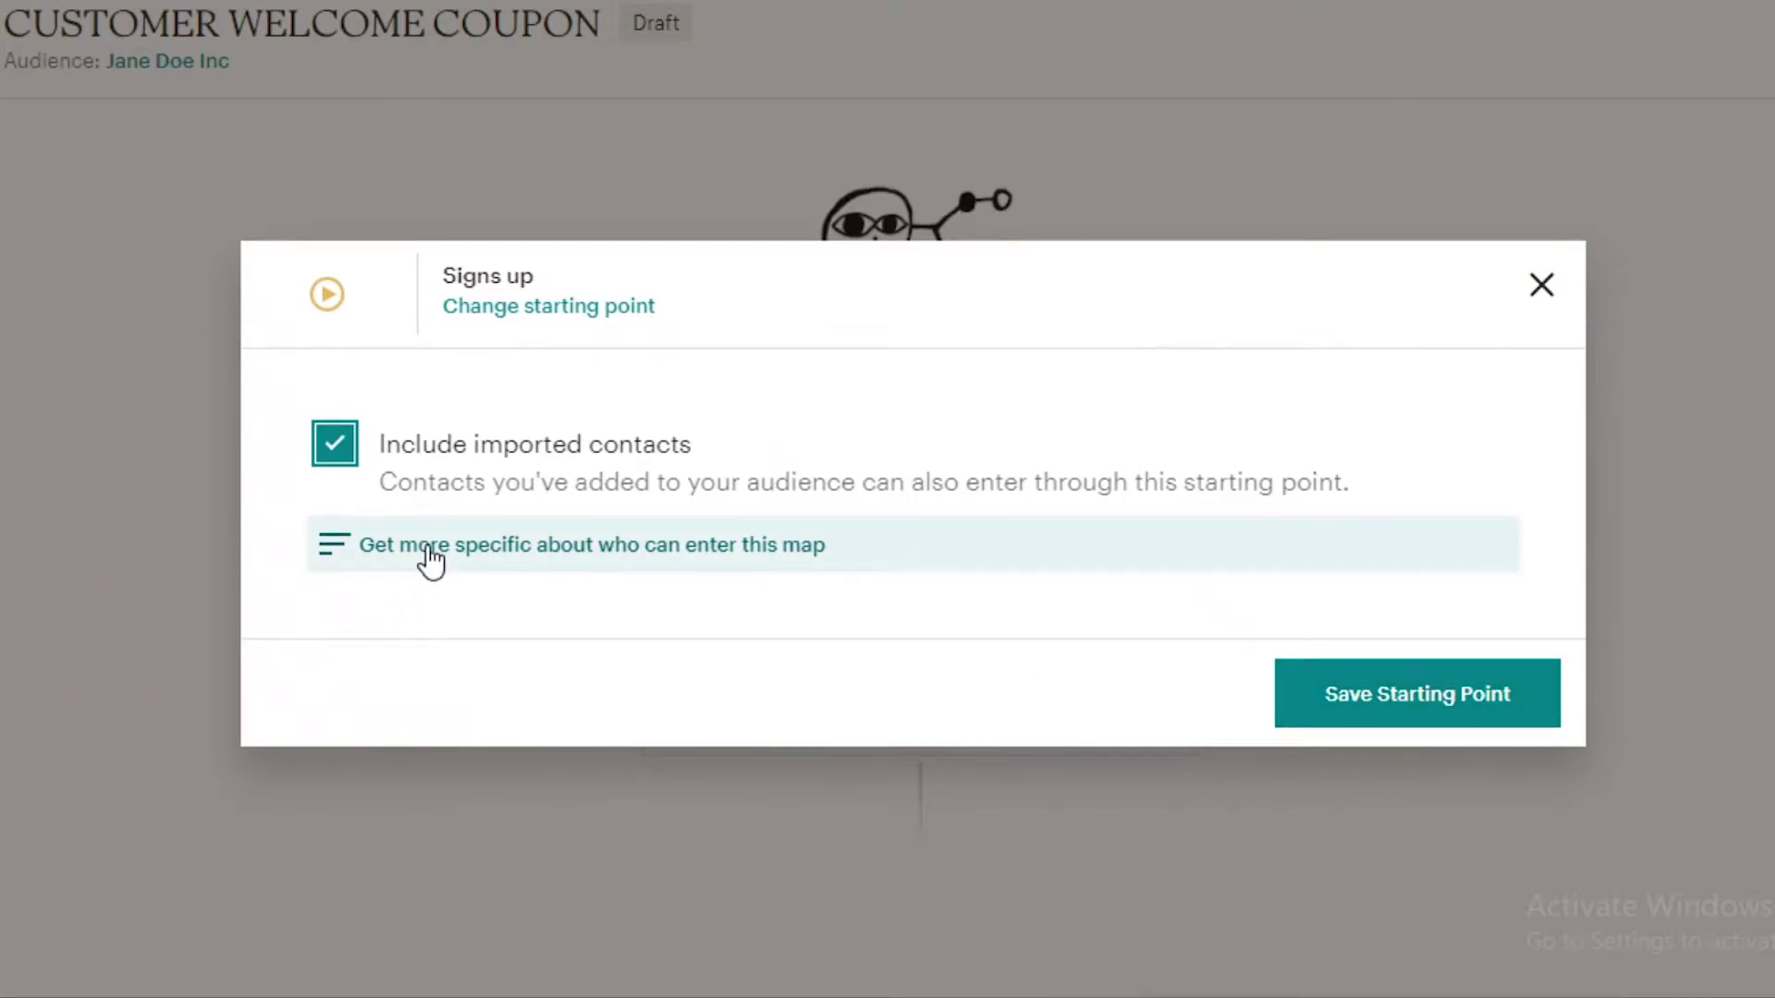
left_click(1349, 721)
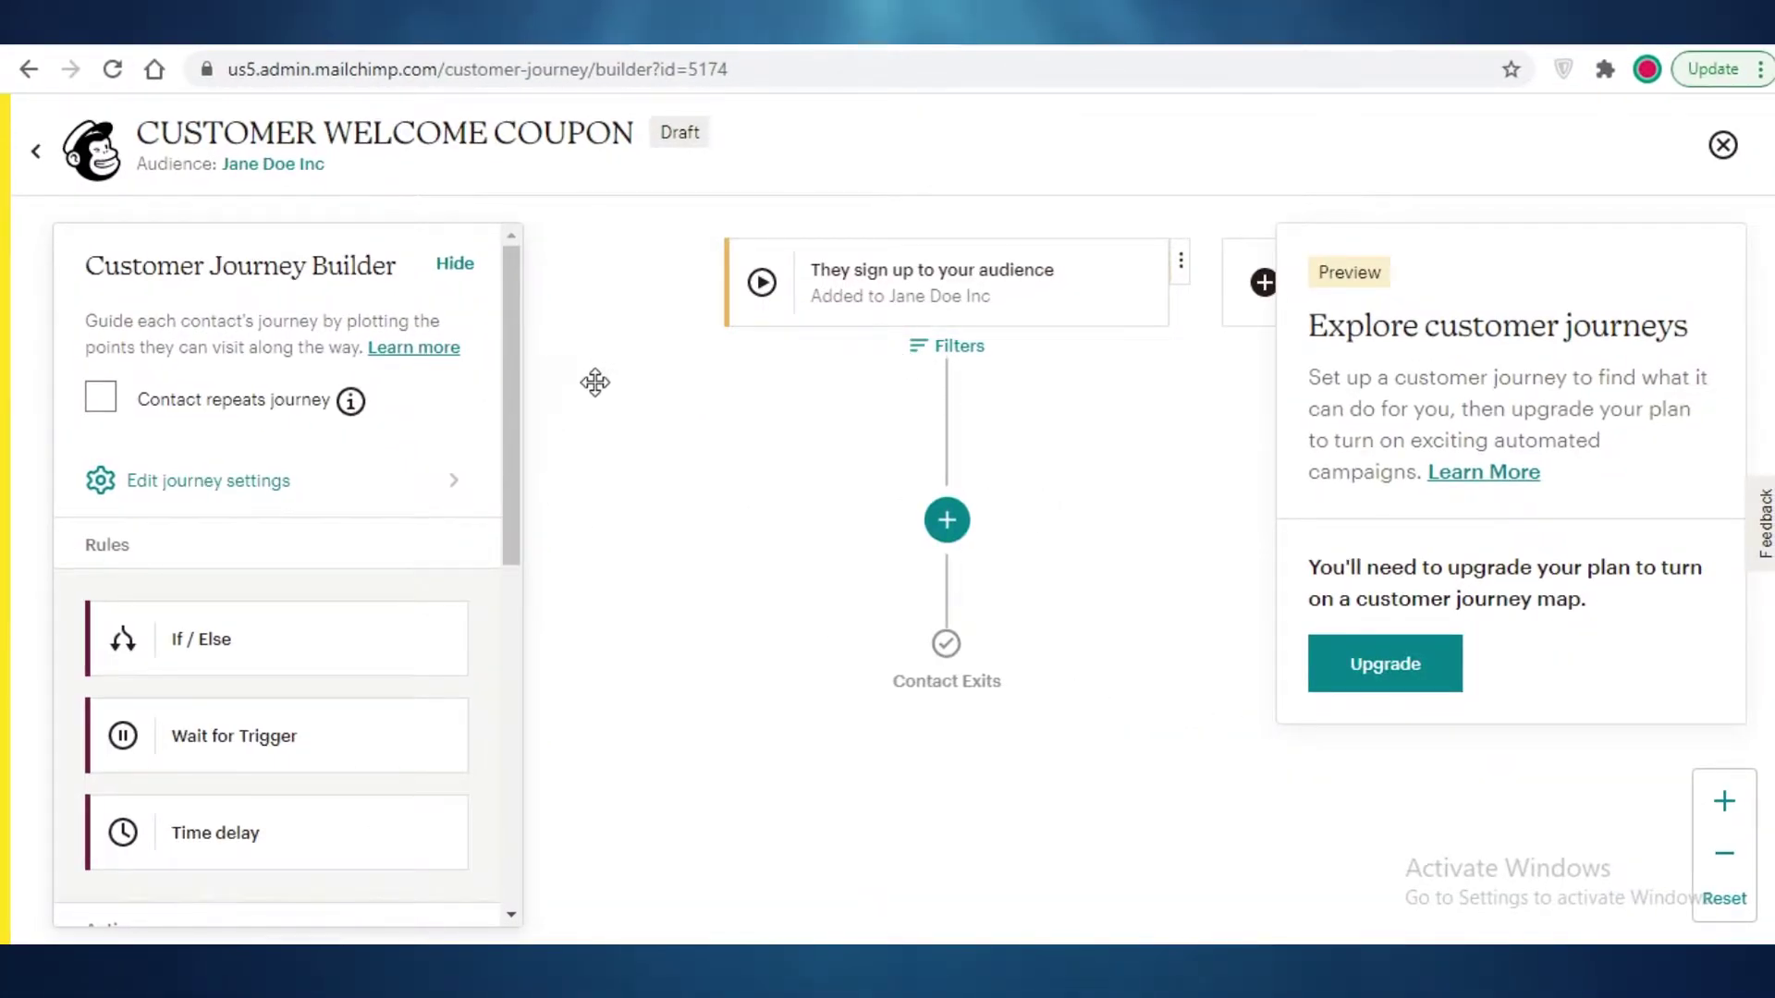
- Examine the rules and actions available as journey points to add below the sign-up starting point
scroll(444, 412, "down", 4)
scroll(448, 389, "up", 4)
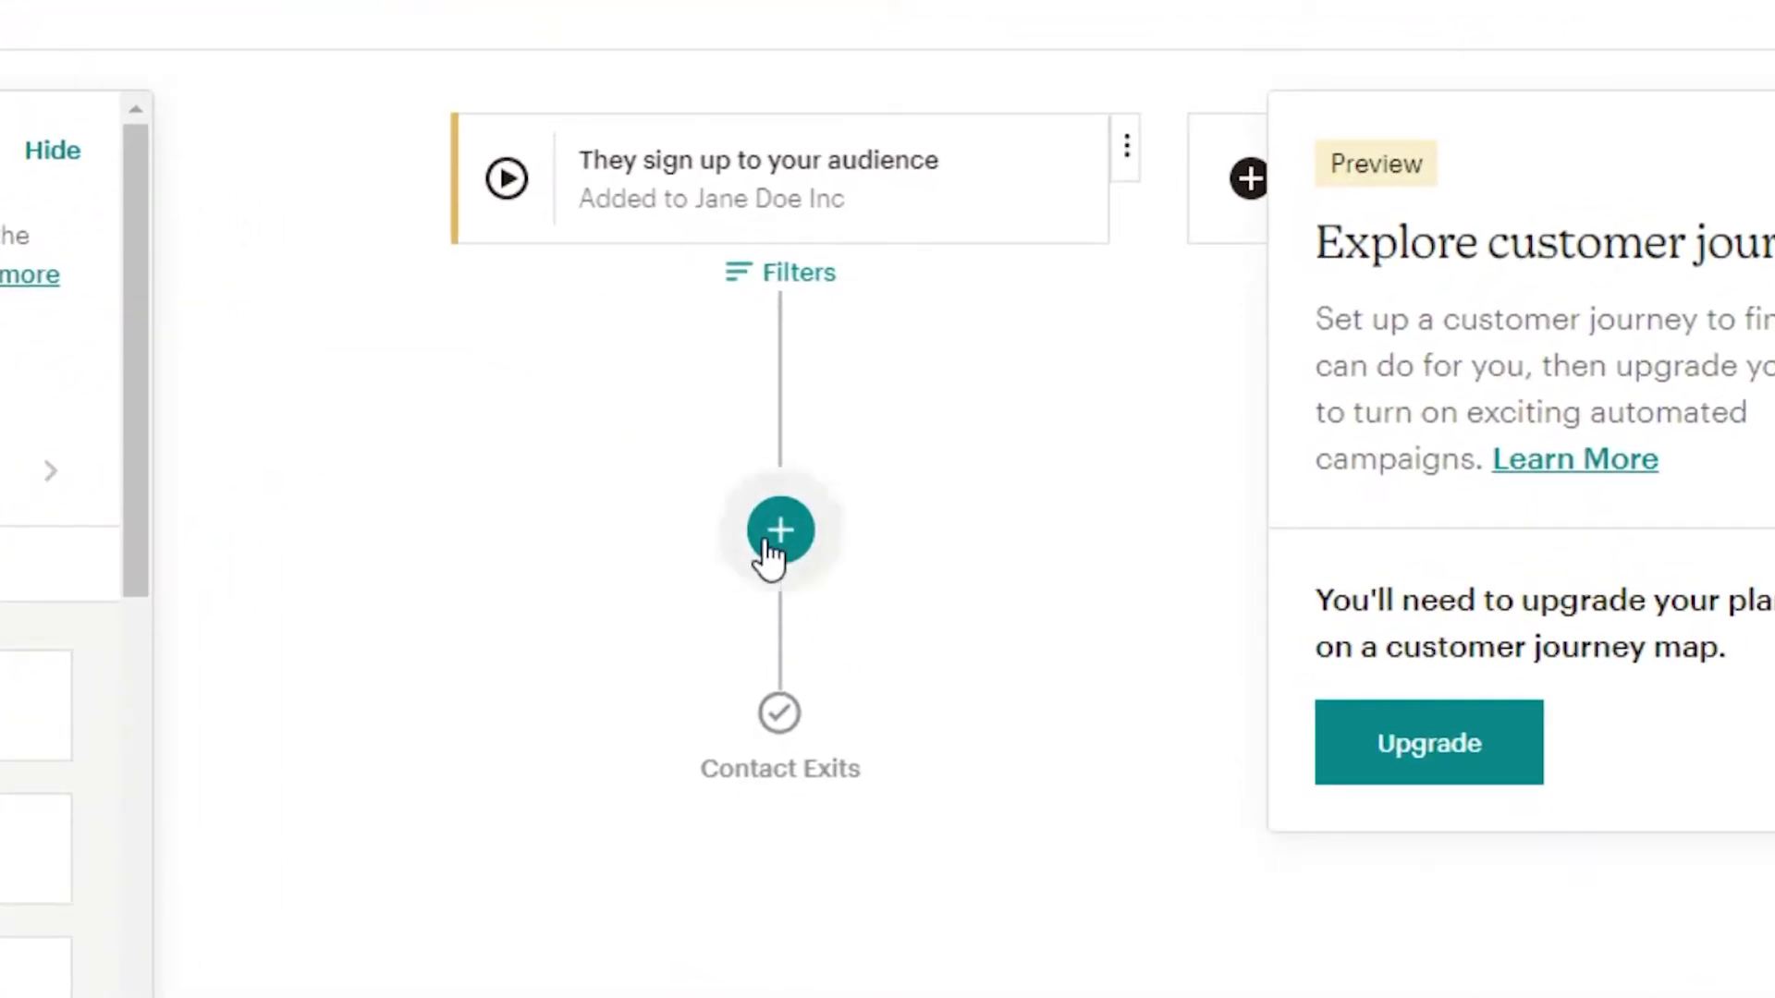
left_click(780, 531)
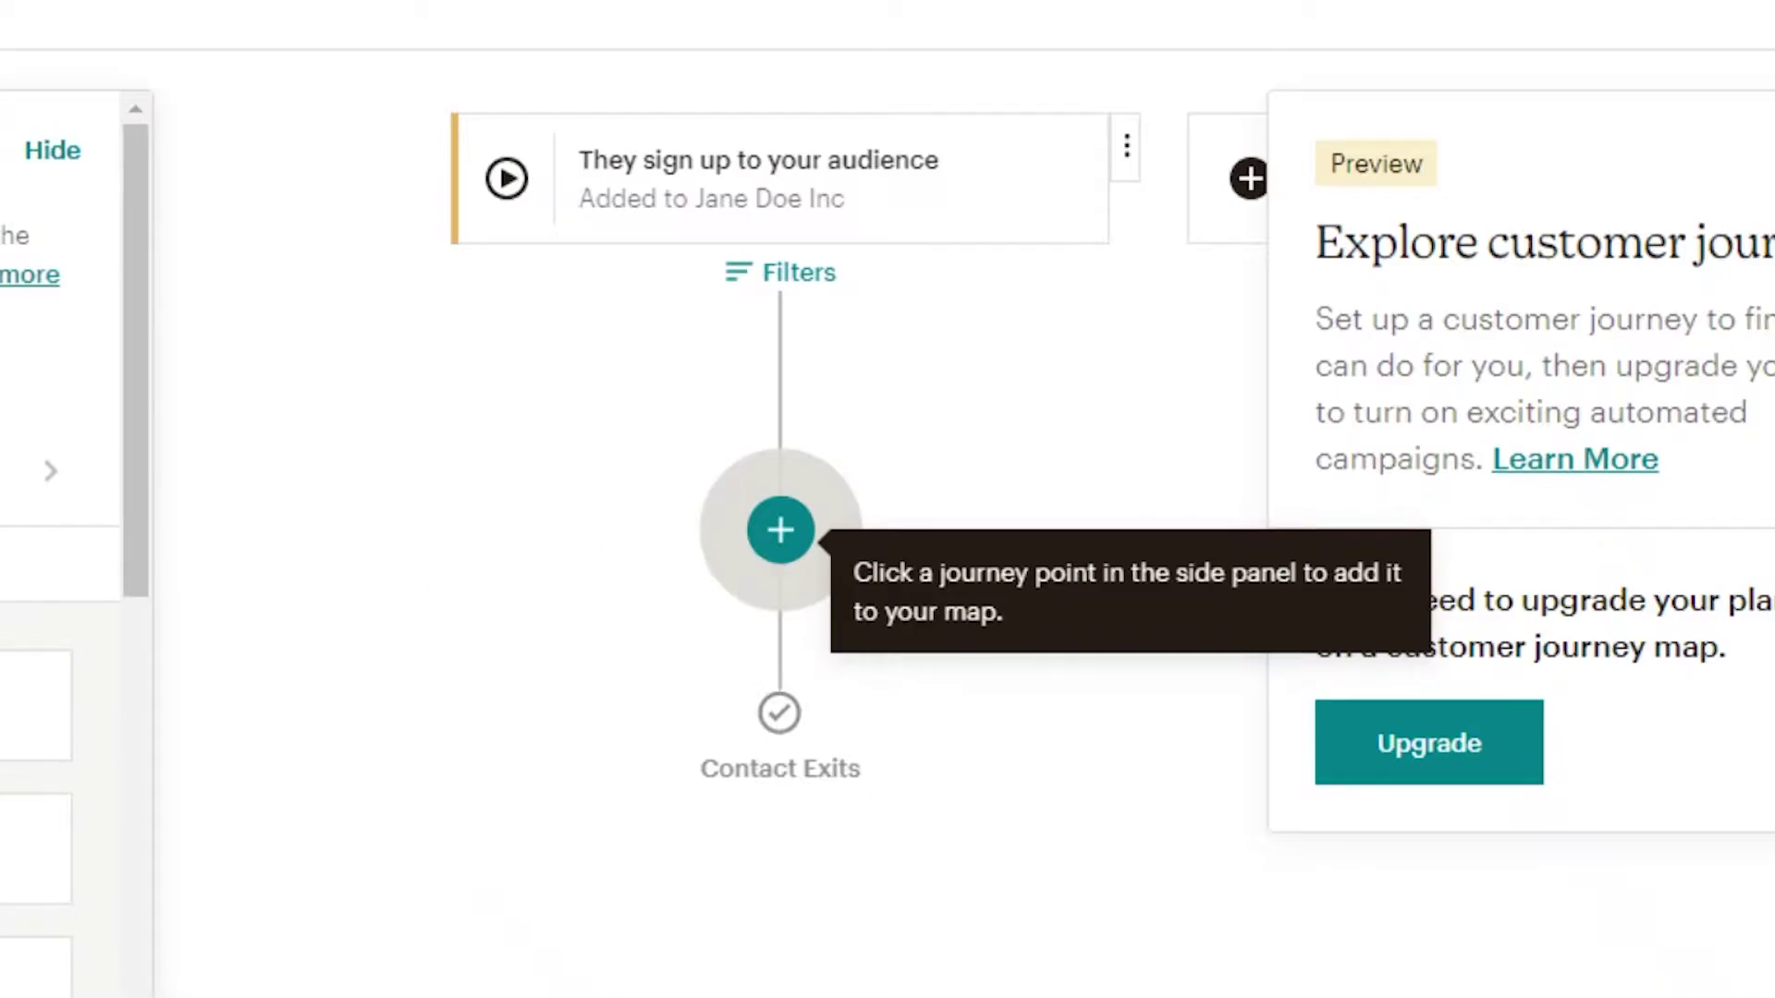
scroll(348, 333, "down", 10)
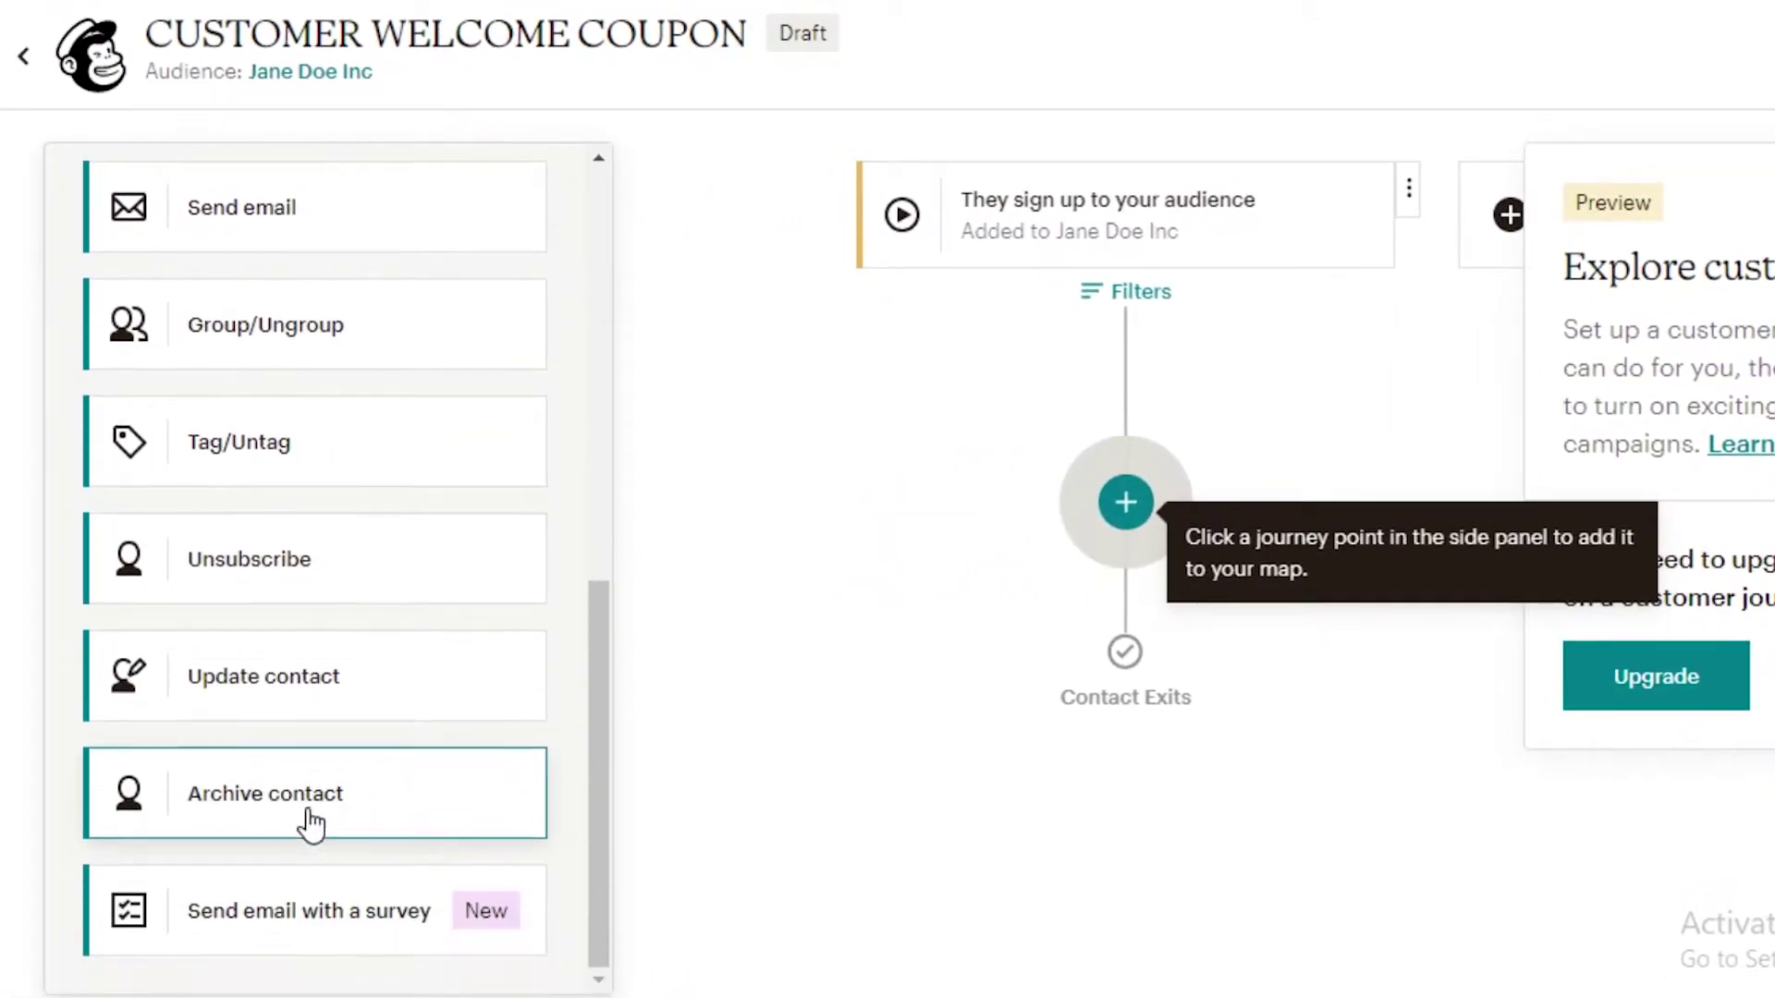
scroll(258, 721, "up", 10)
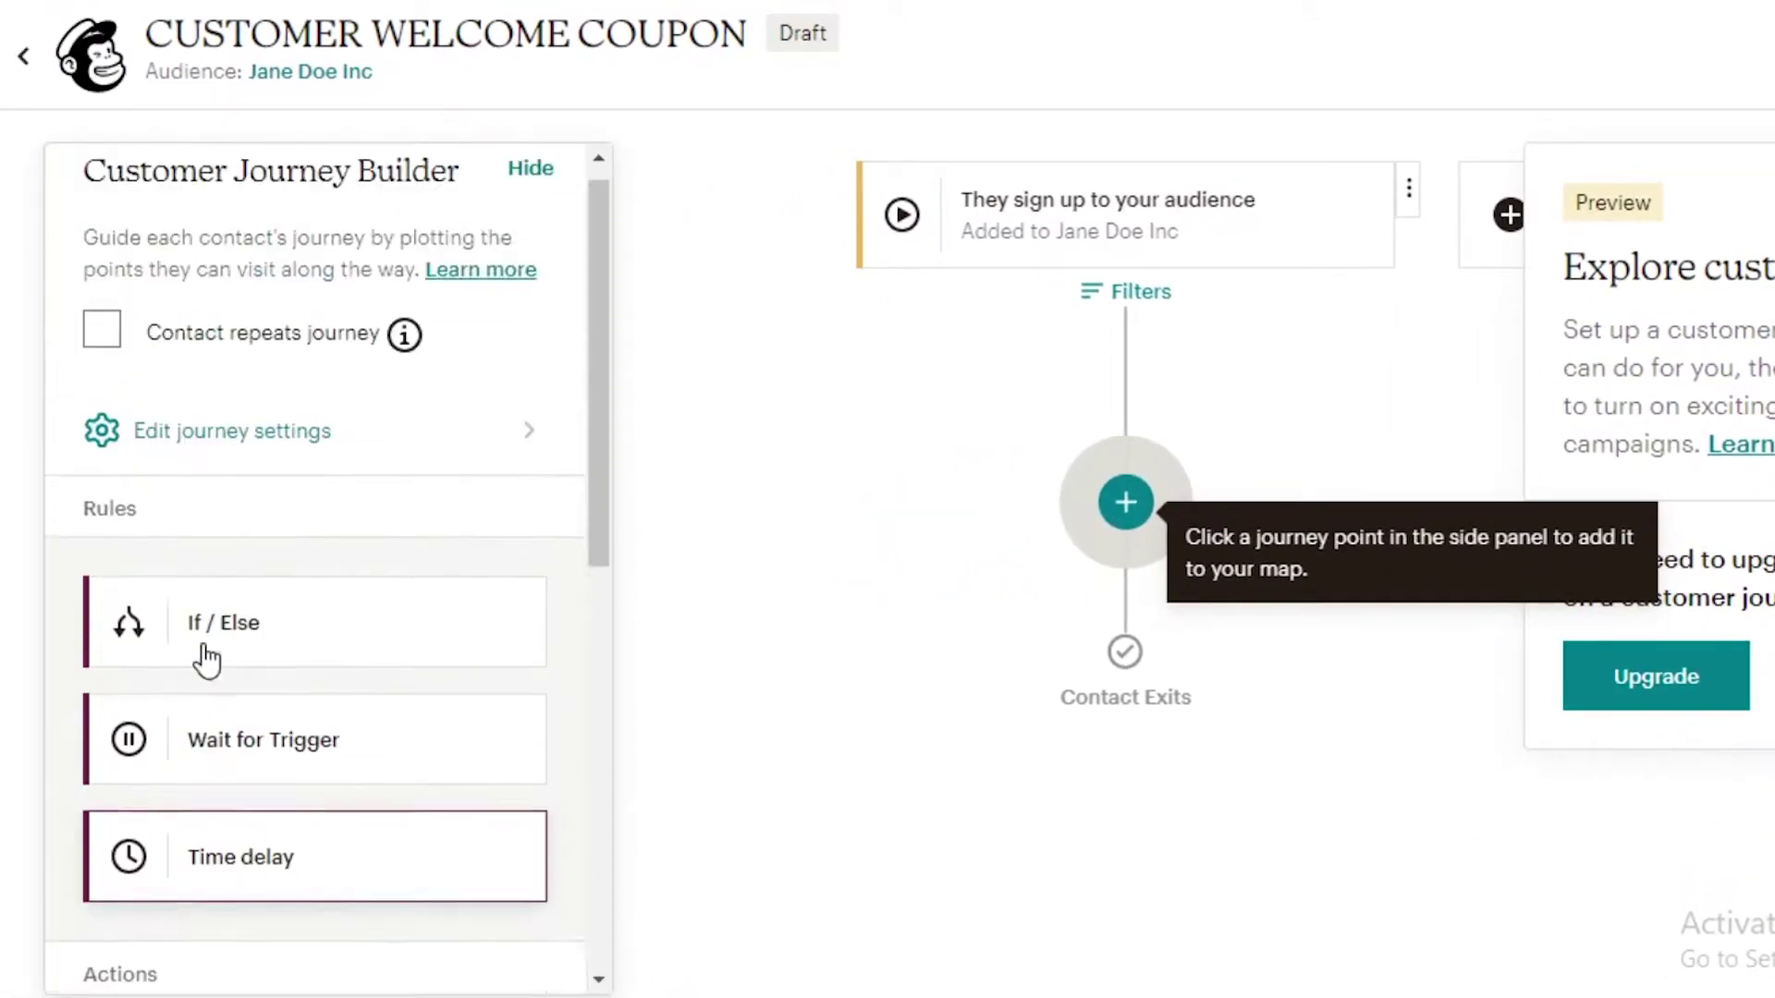
scroll(226, 468, "down", 2)
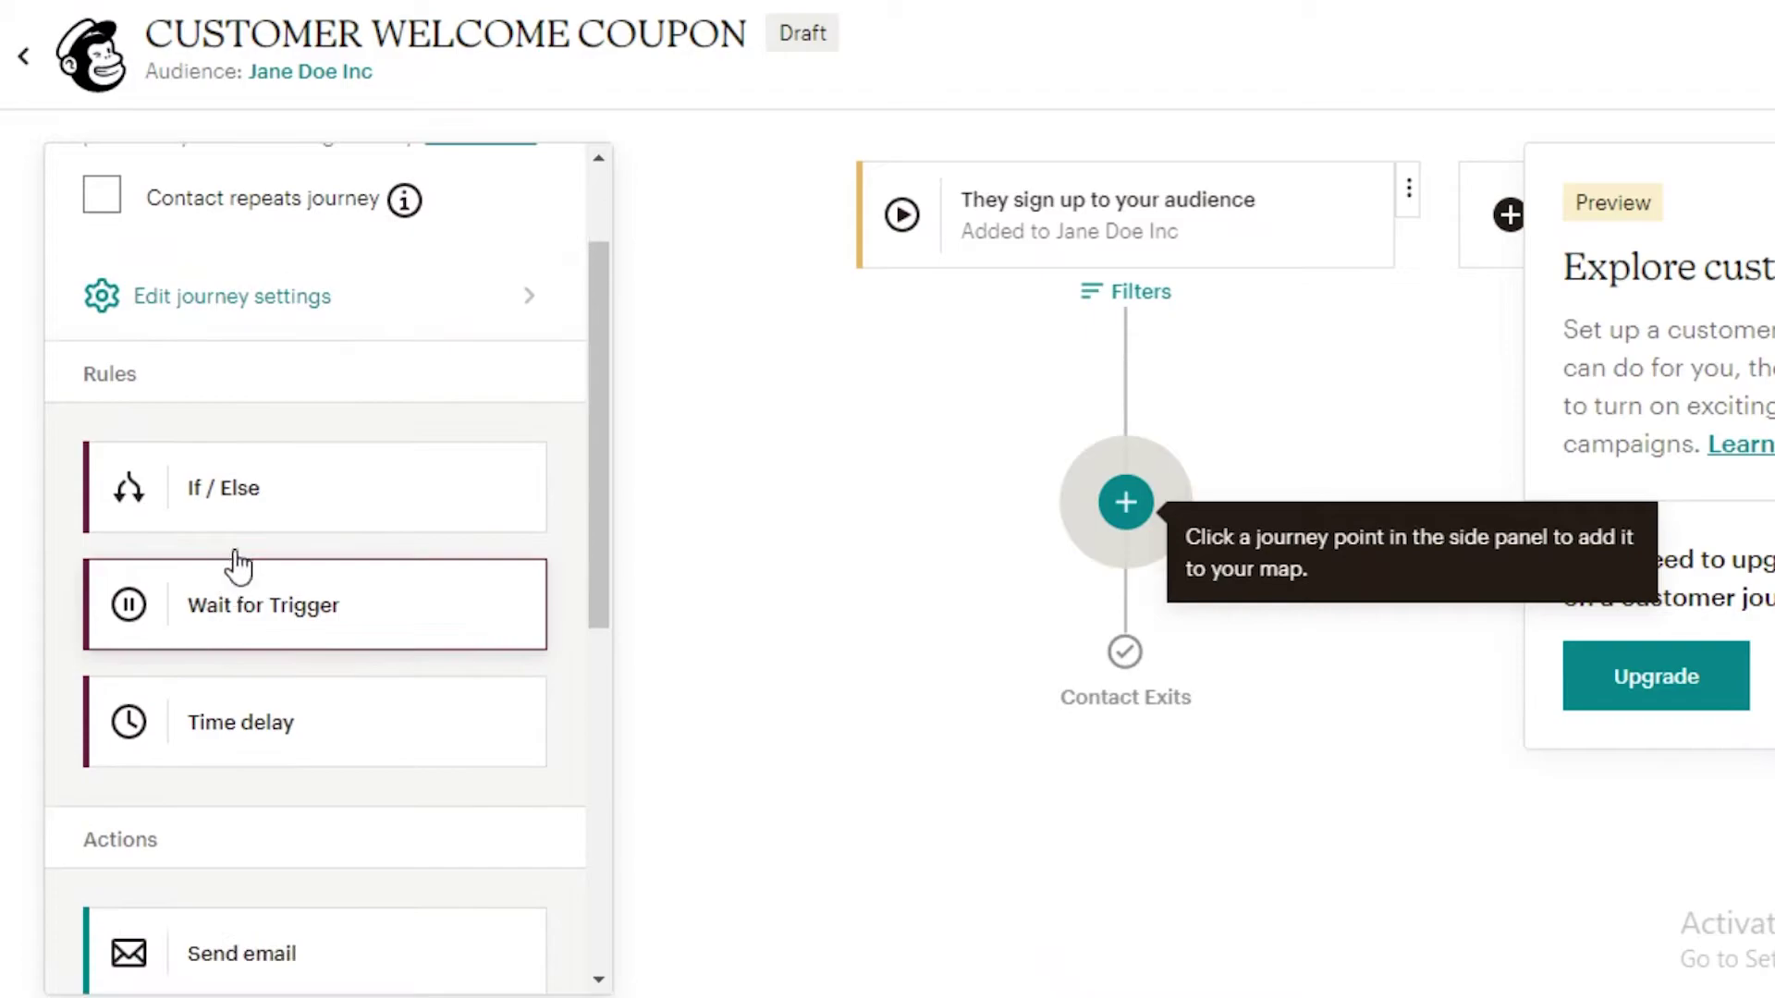
scroll(245, 555, "up", 2)
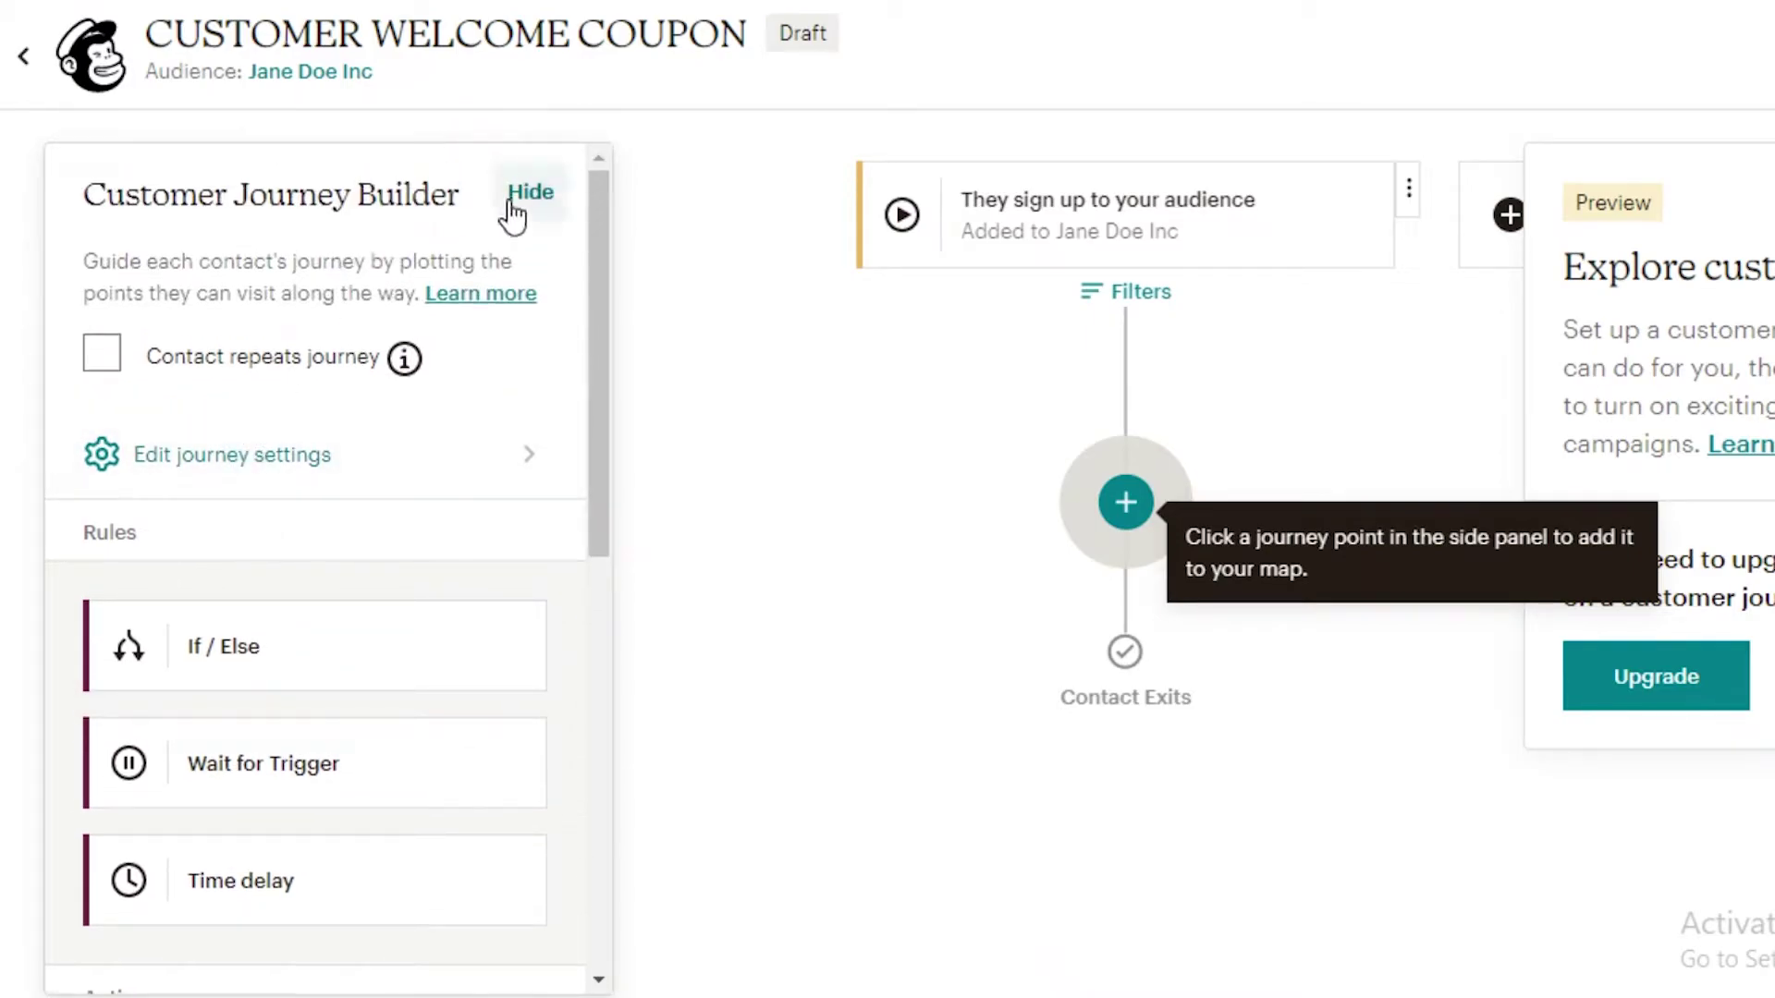
scroll(239, 447, "down", 2)
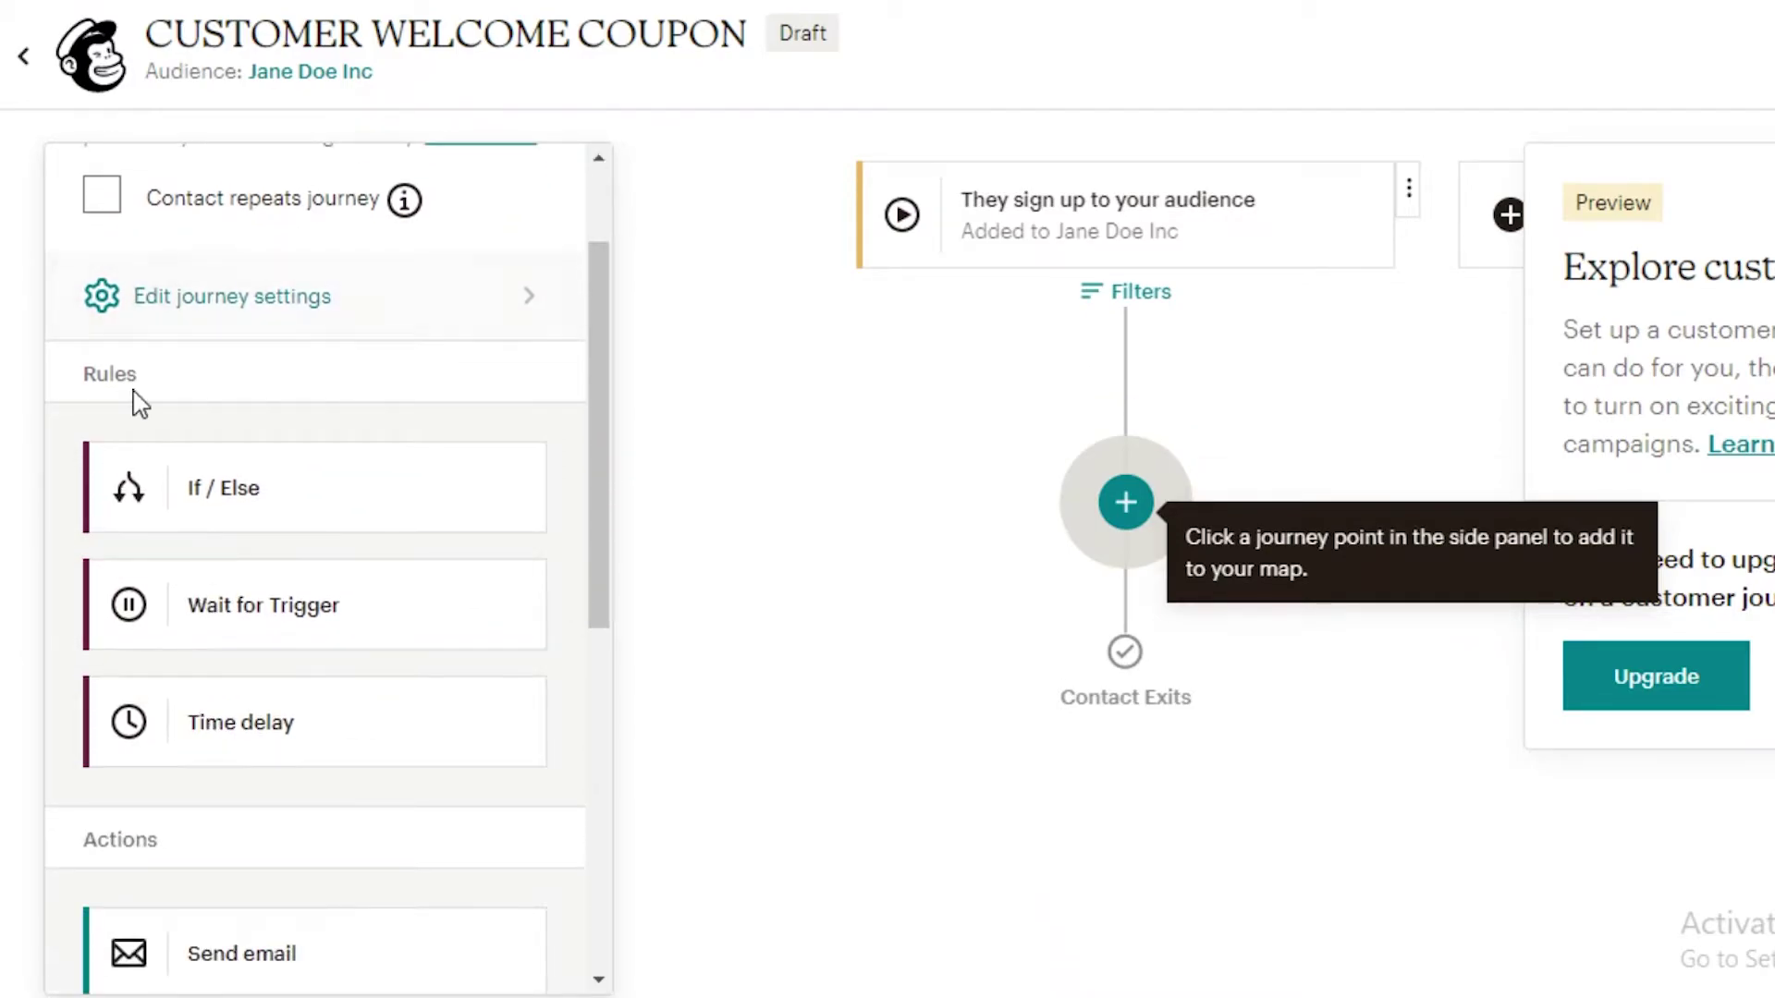
scroll(174, 552, "down", 2)
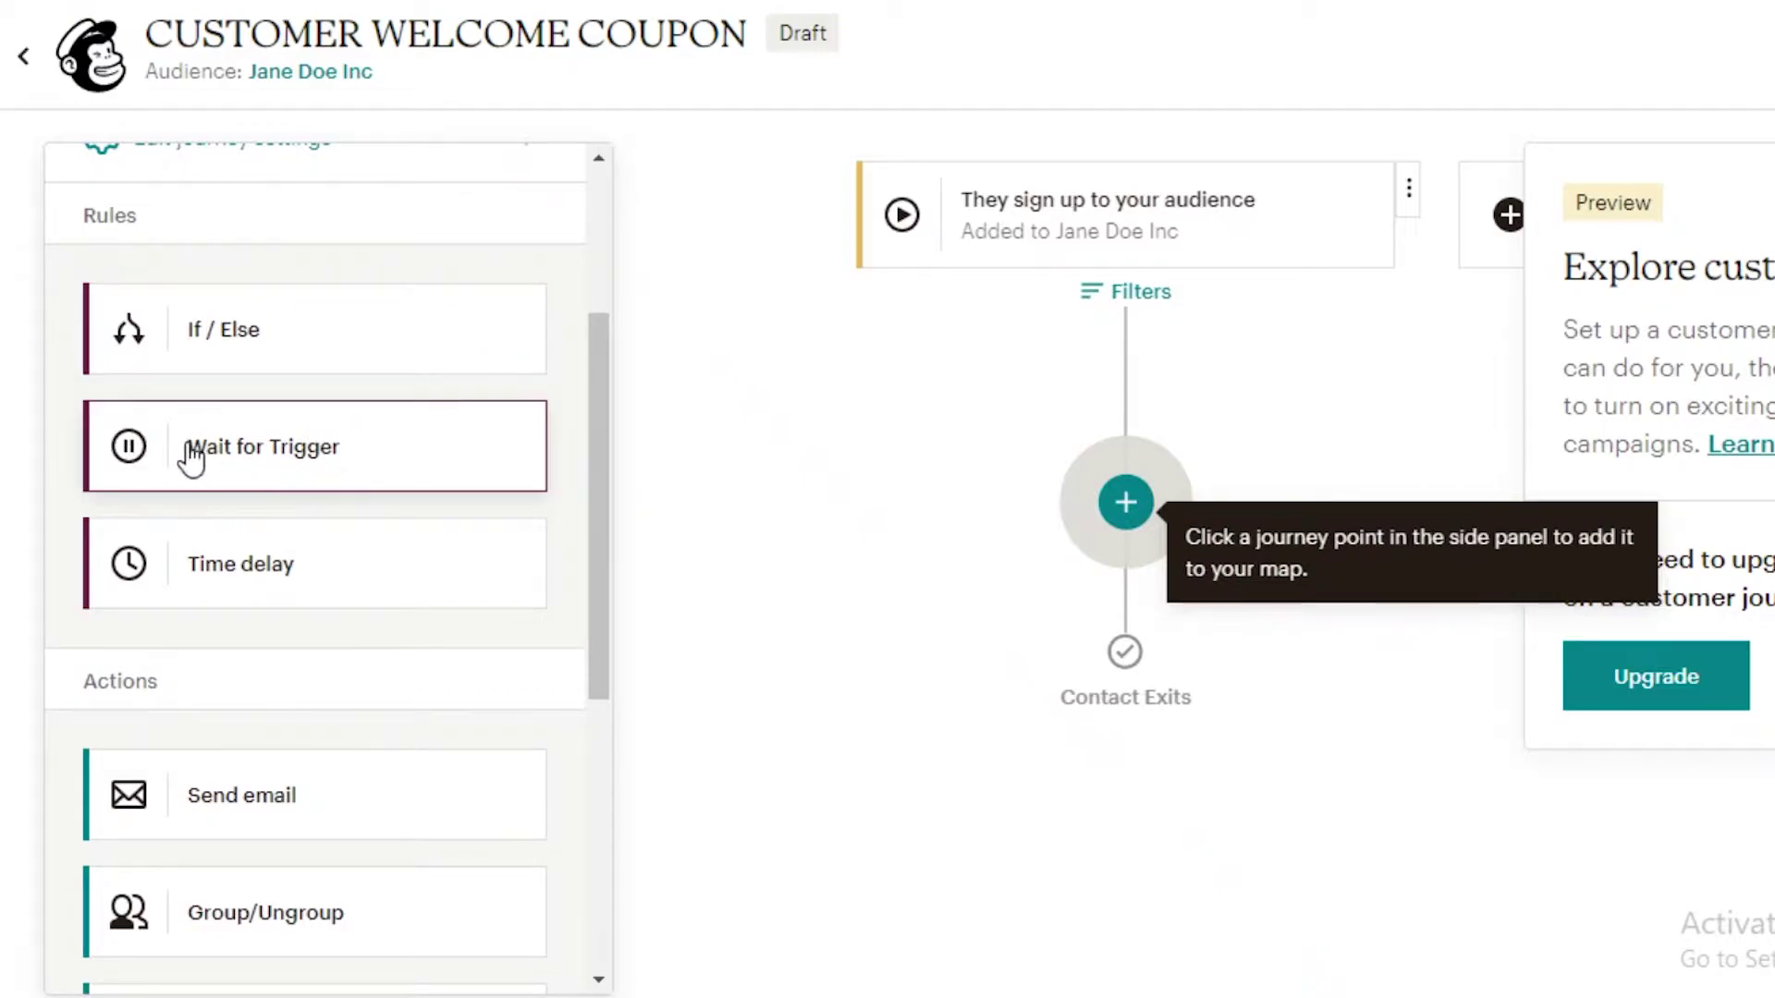
scroll(293, 601, "down", 3)
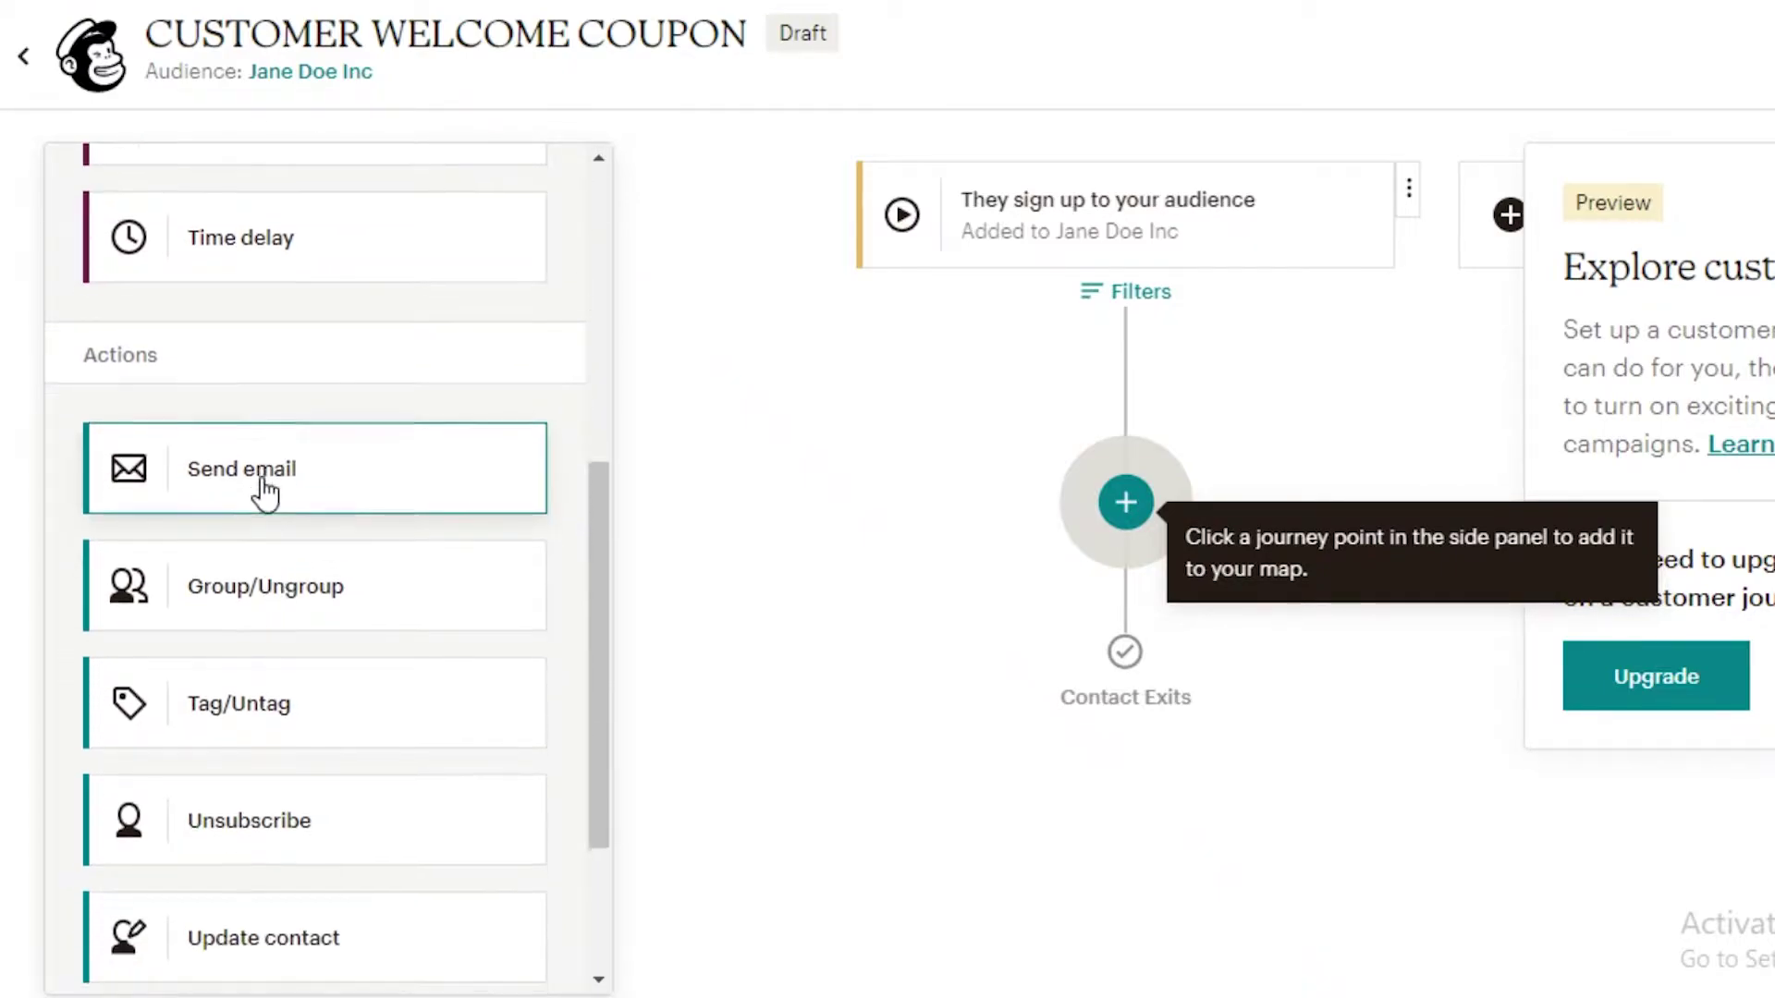
scroll(266, 495, "down", 3)
scroll(337, 638, "up", 6)
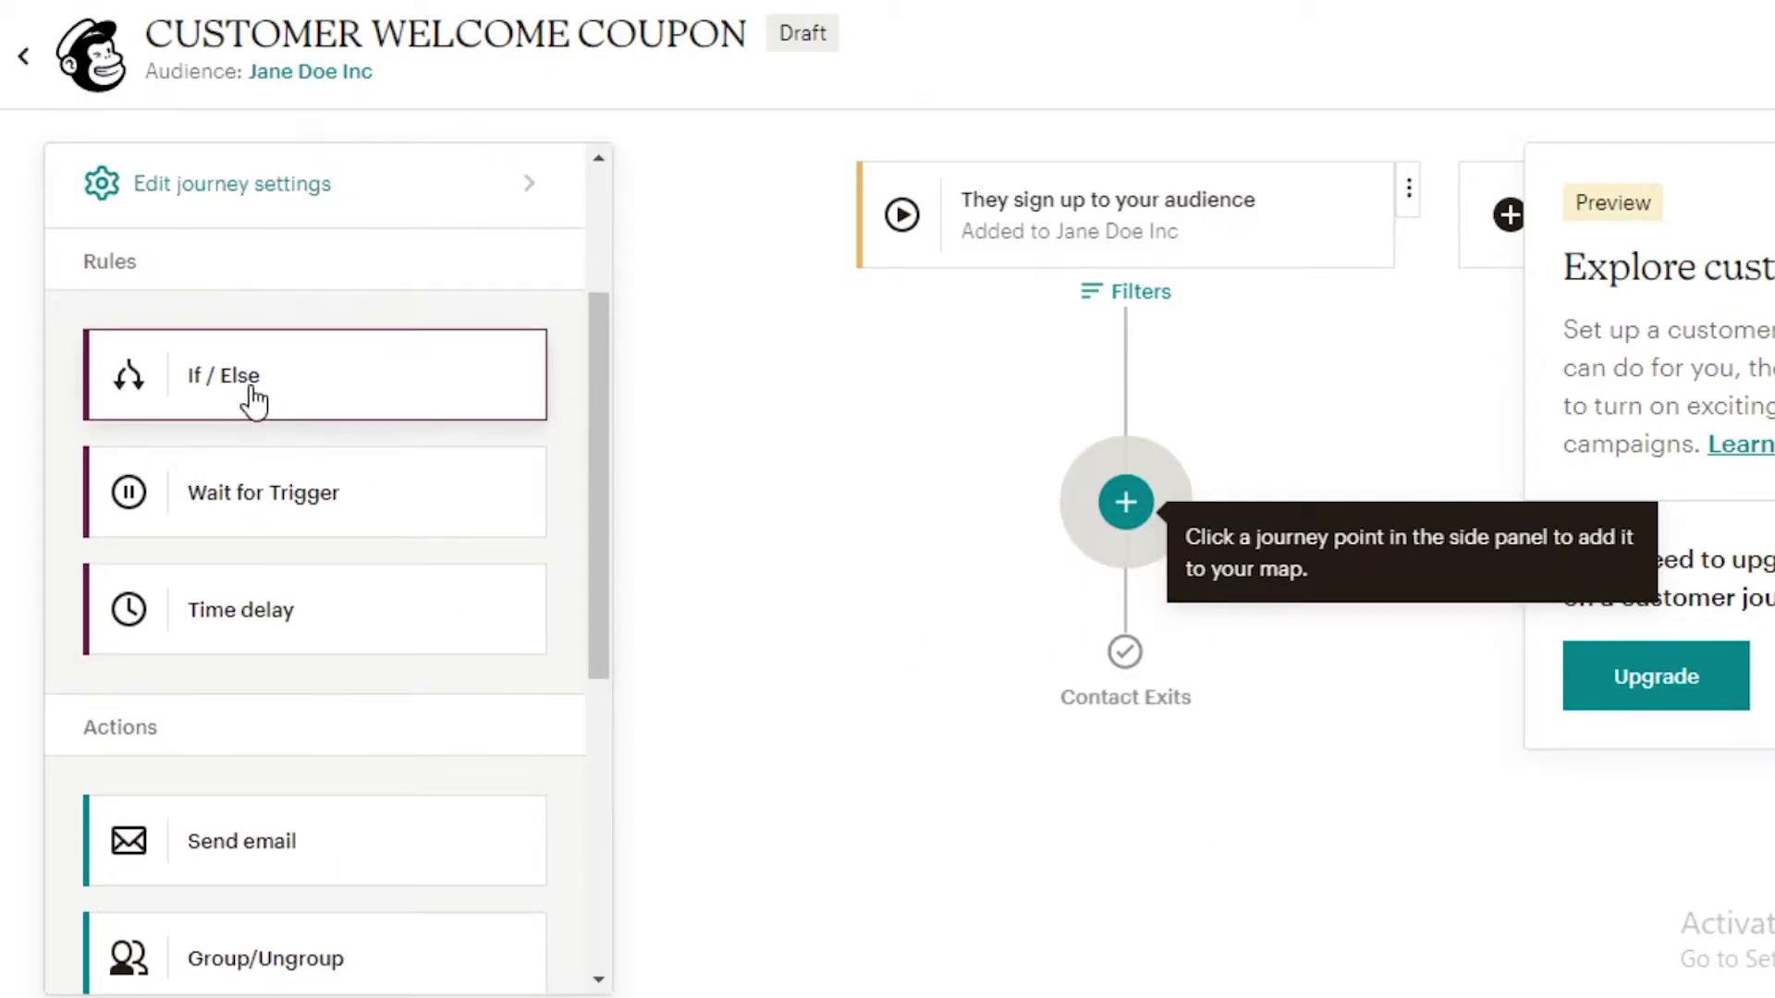
left_click(263, 493)
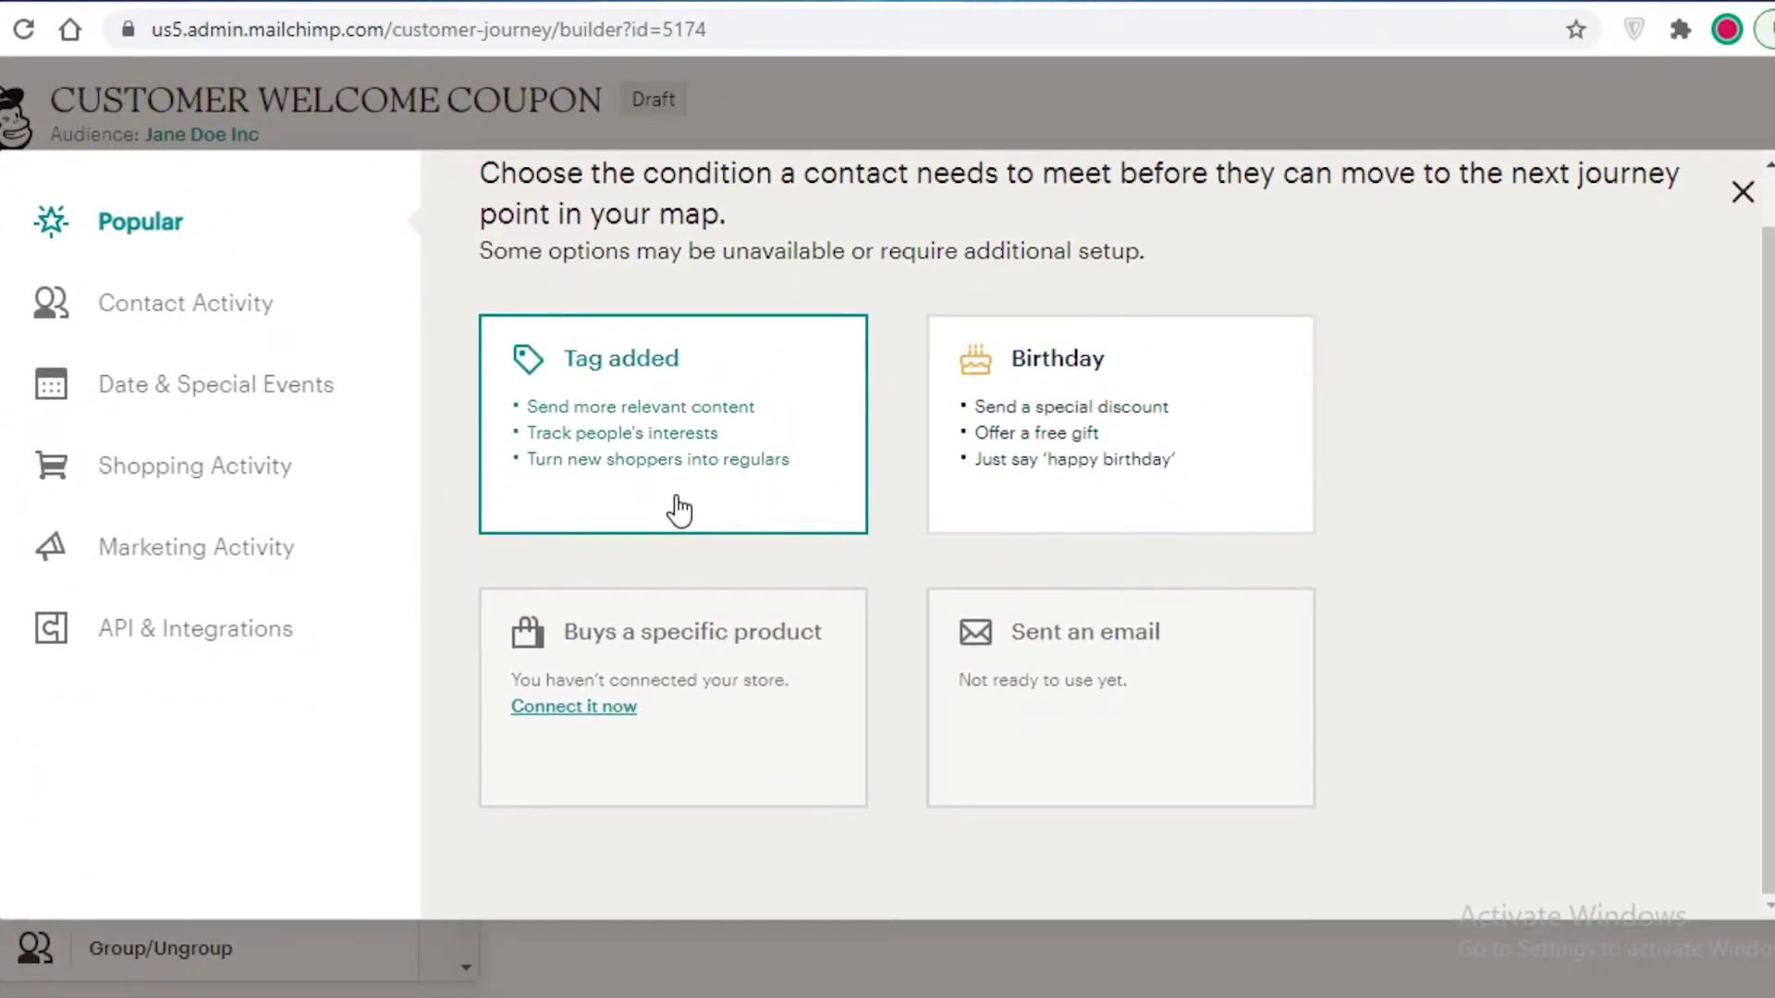
left_click(1045, 468)
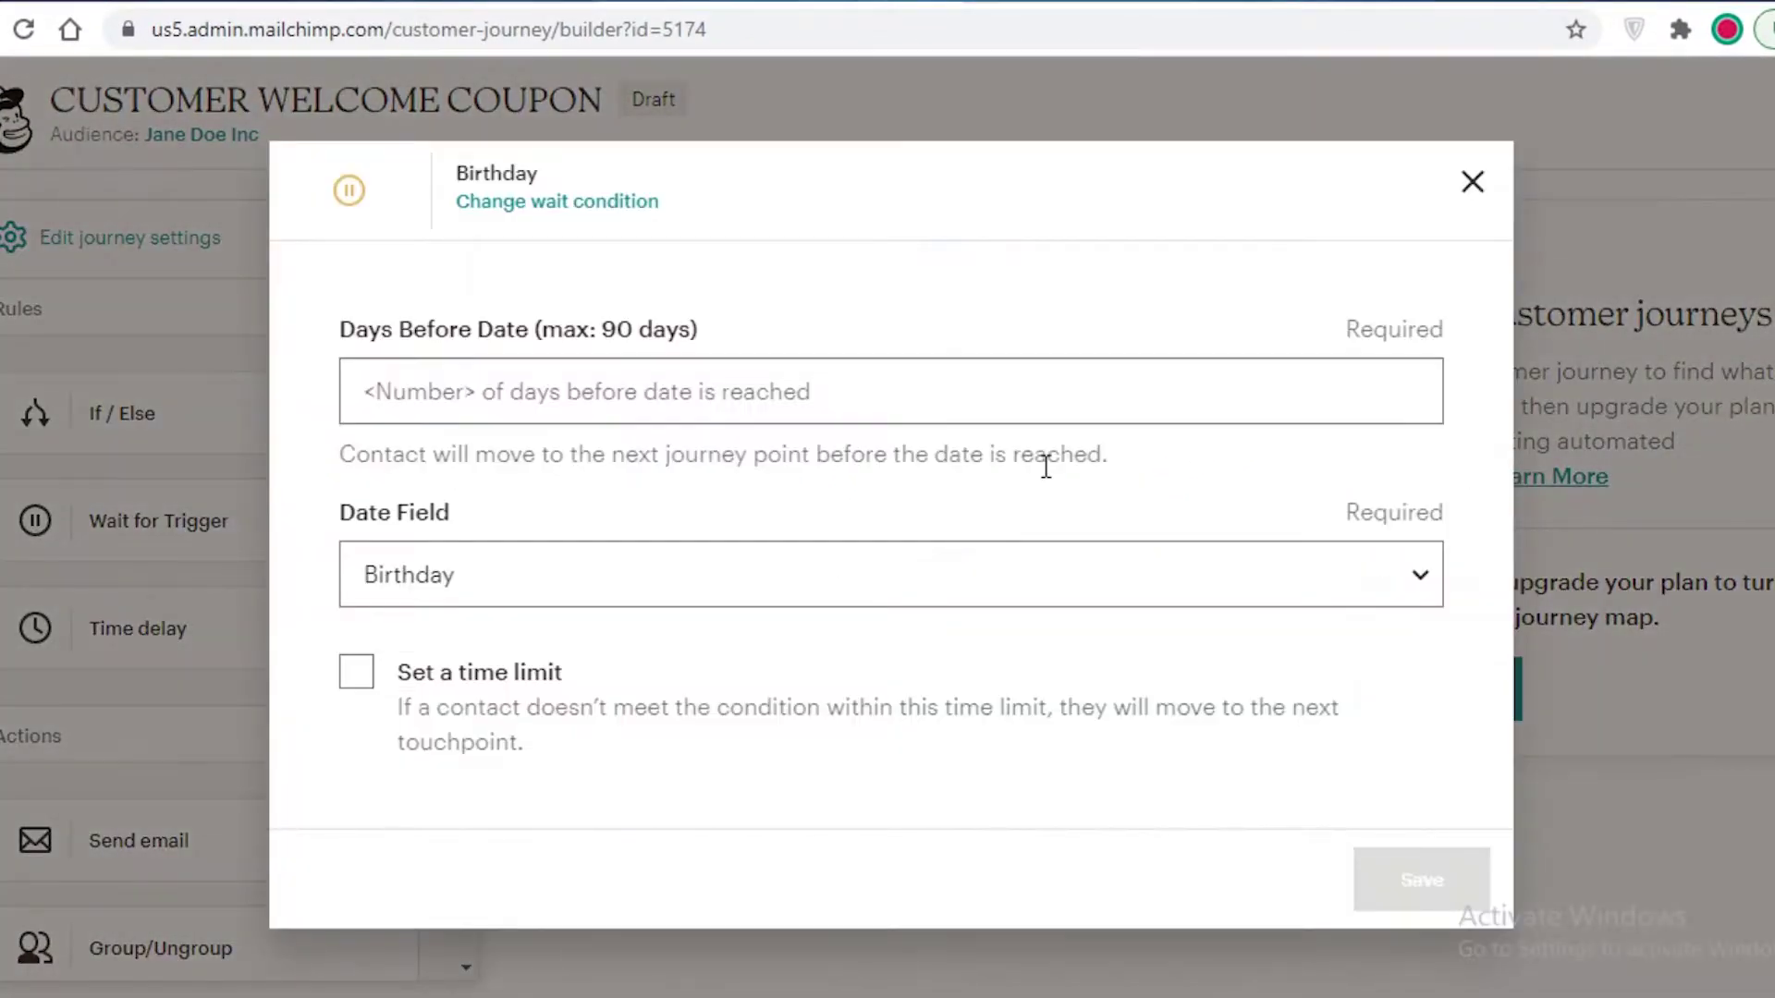
left_click(1473, 181)
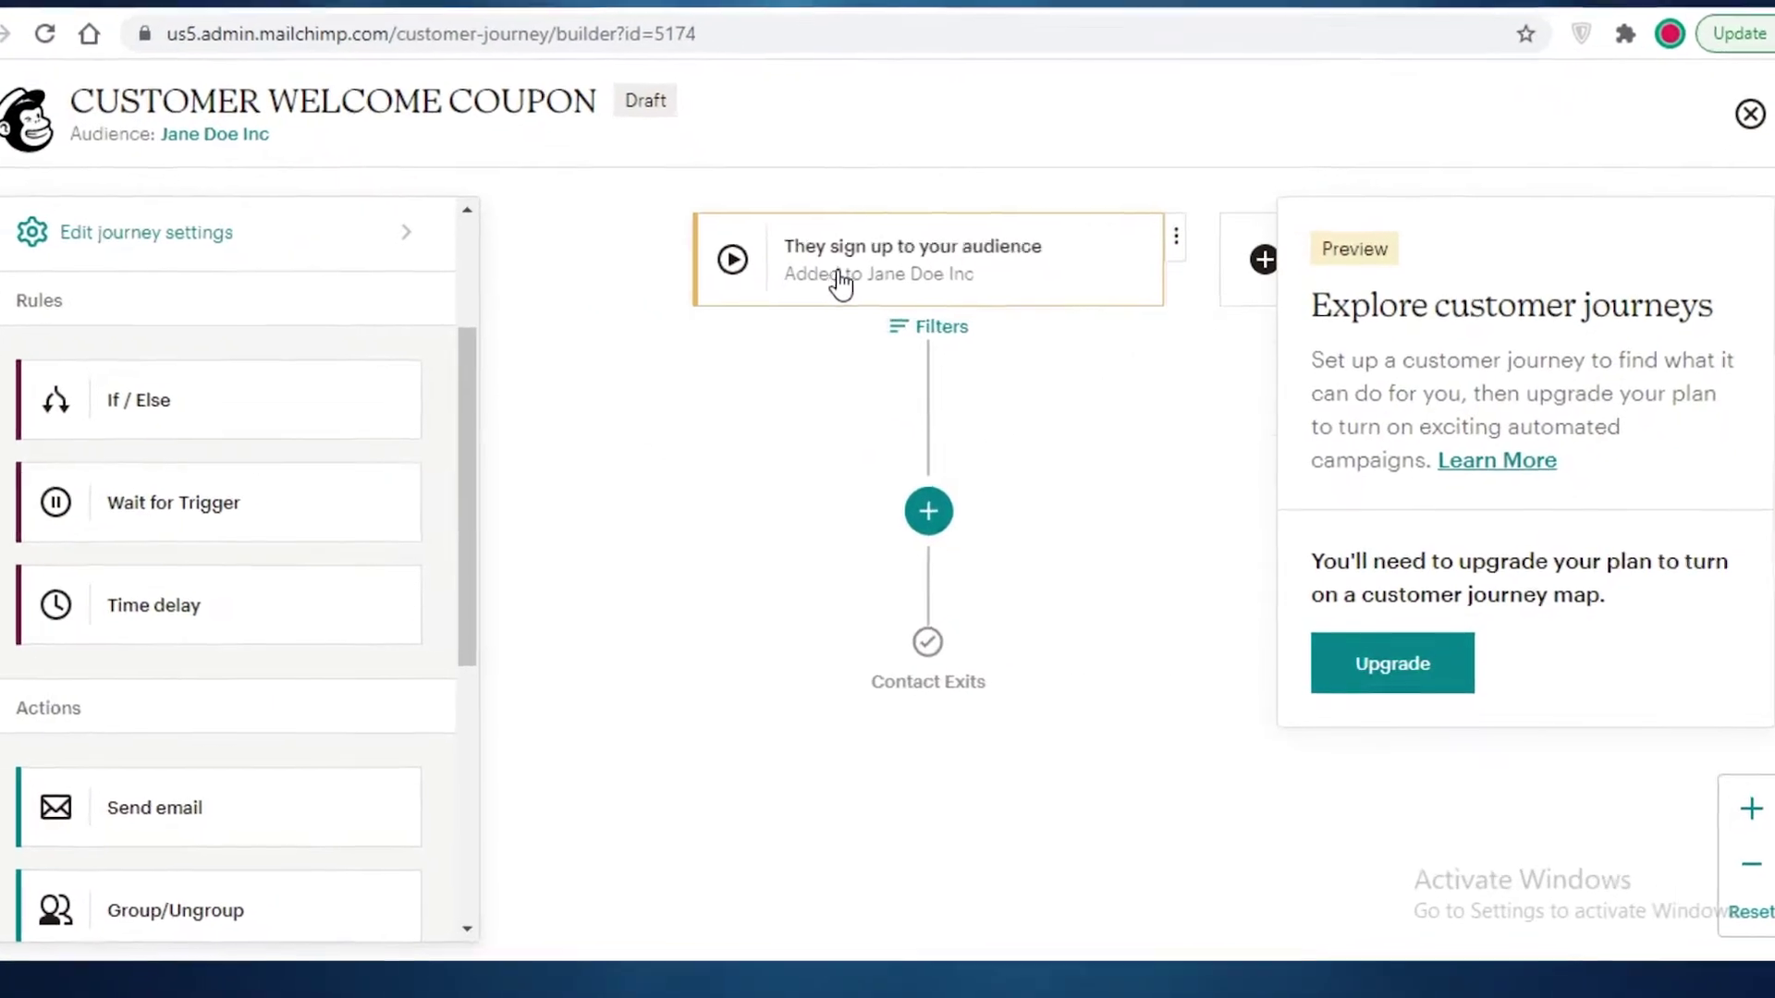
- Open the filters of the sign-up starting point and limit entry to contacts from a custom segment
left_click(1118, 297)
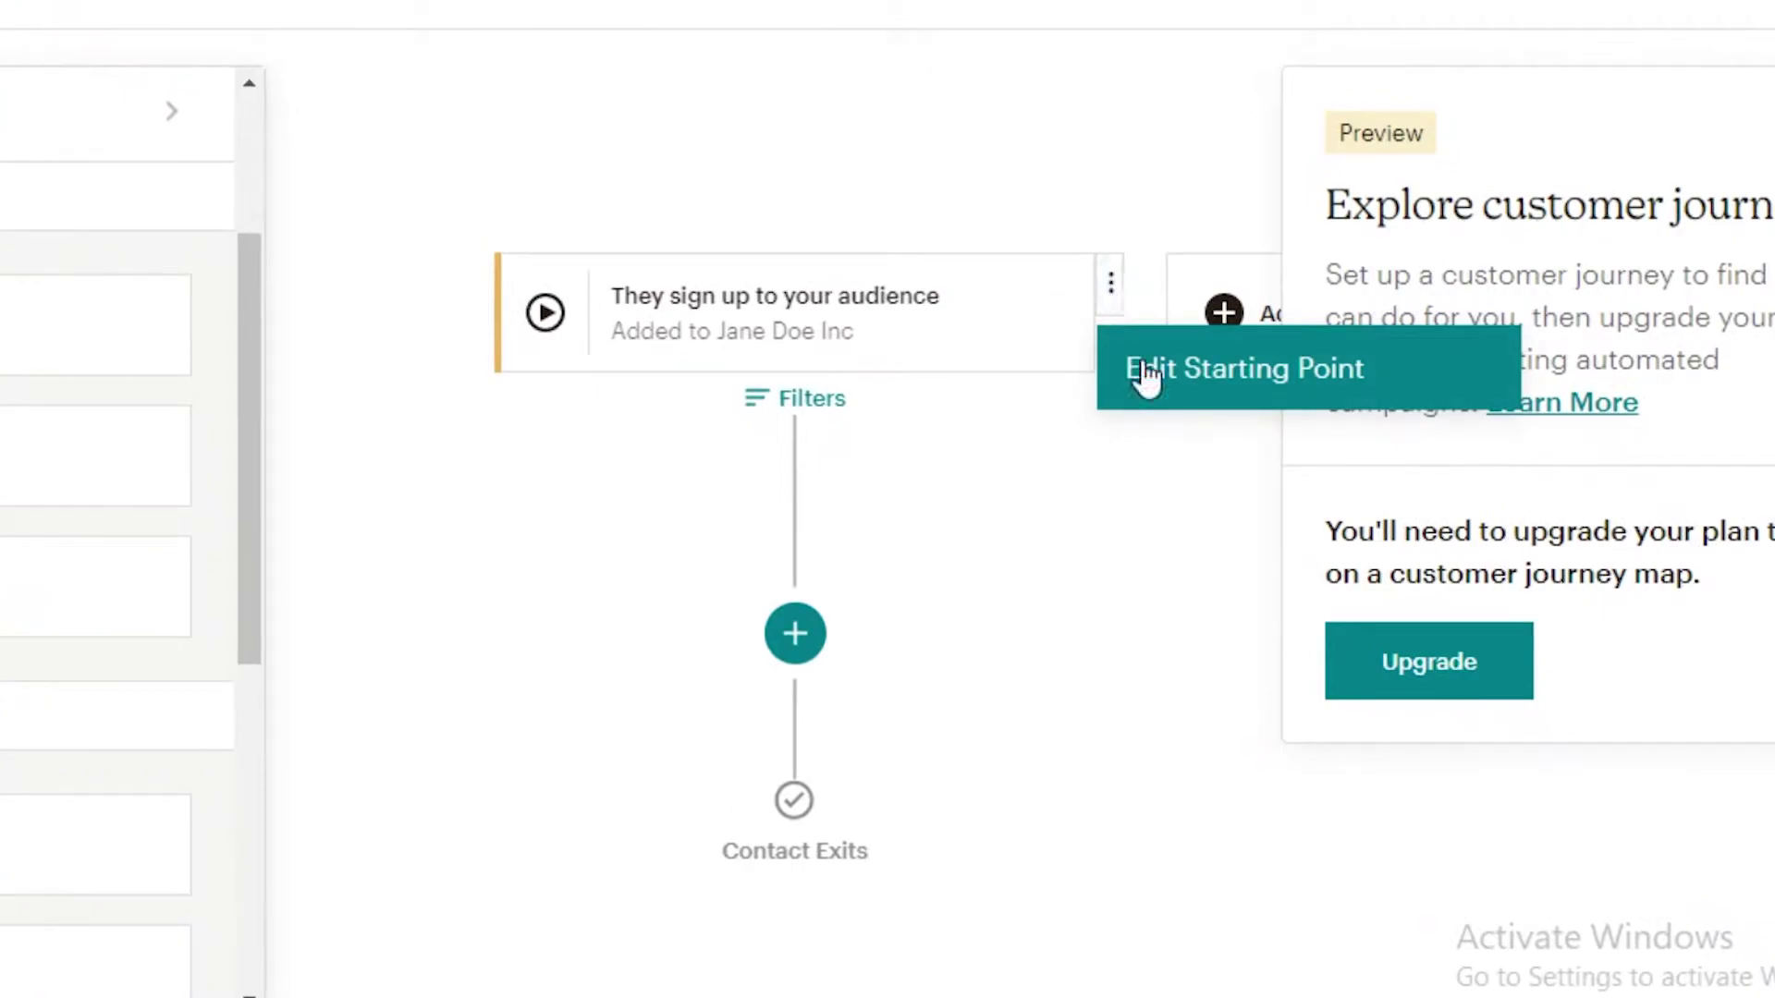
left_click_drag(762, 370, 744, 240)
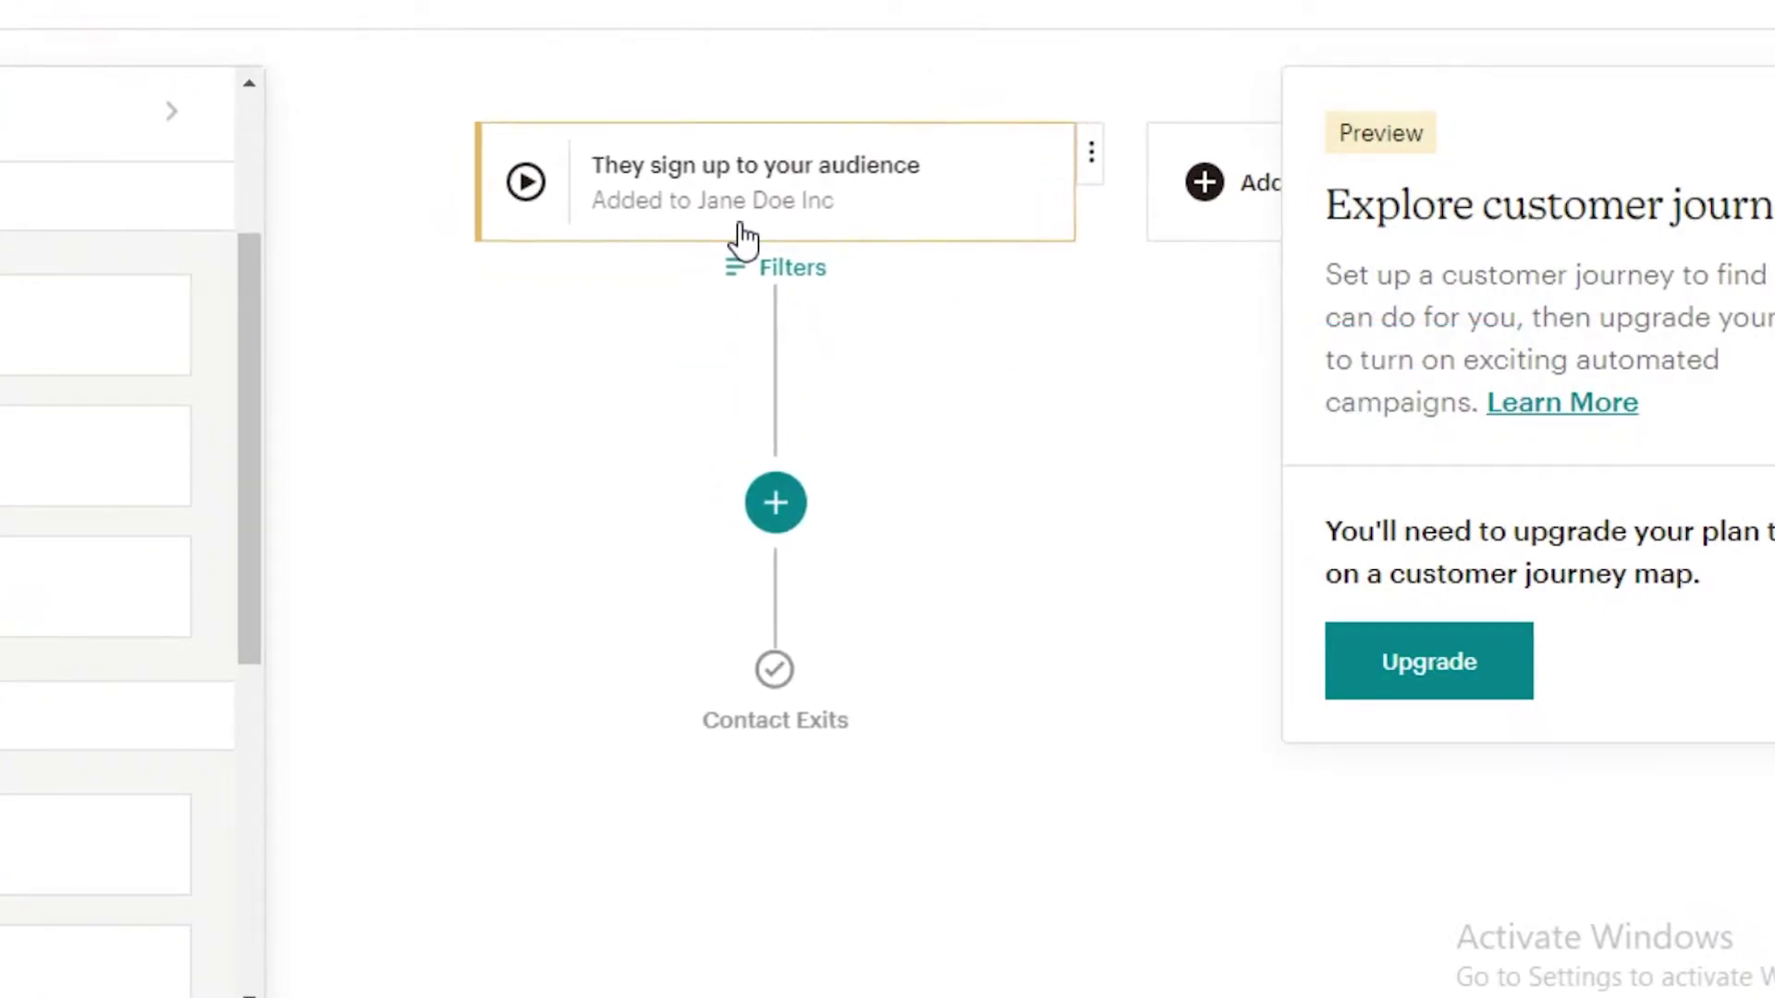
left_click(781, 267)
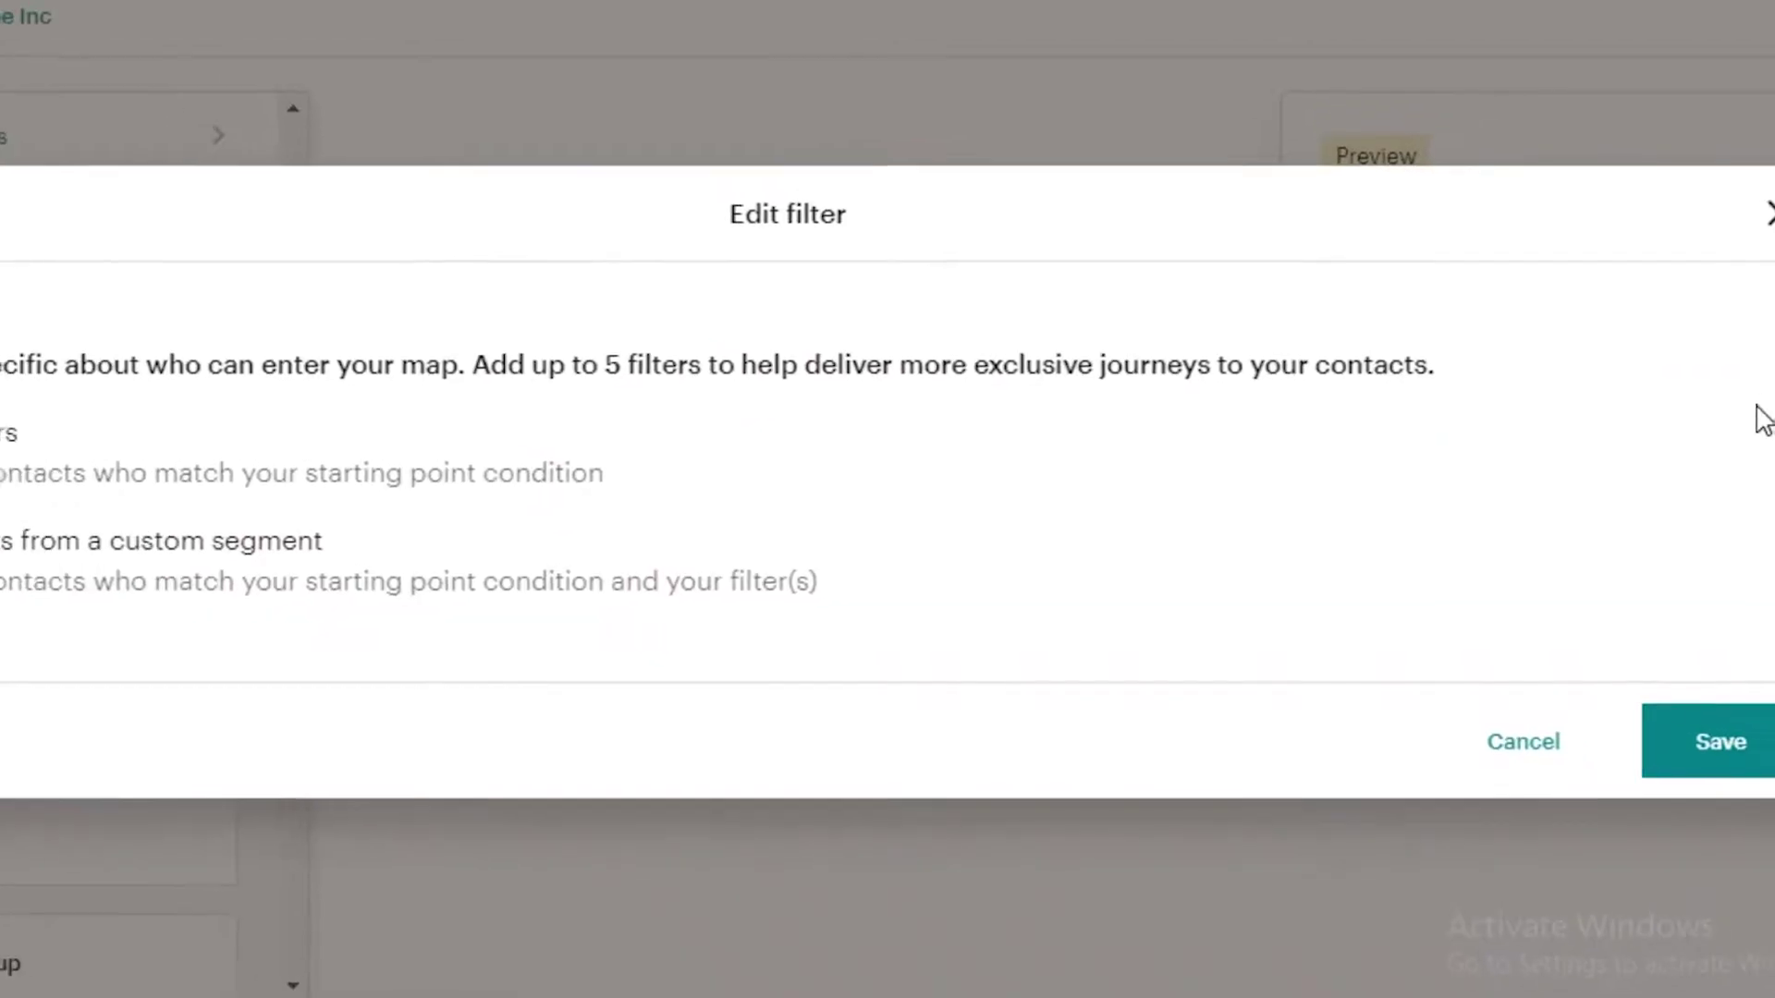
left_click(220, 573)
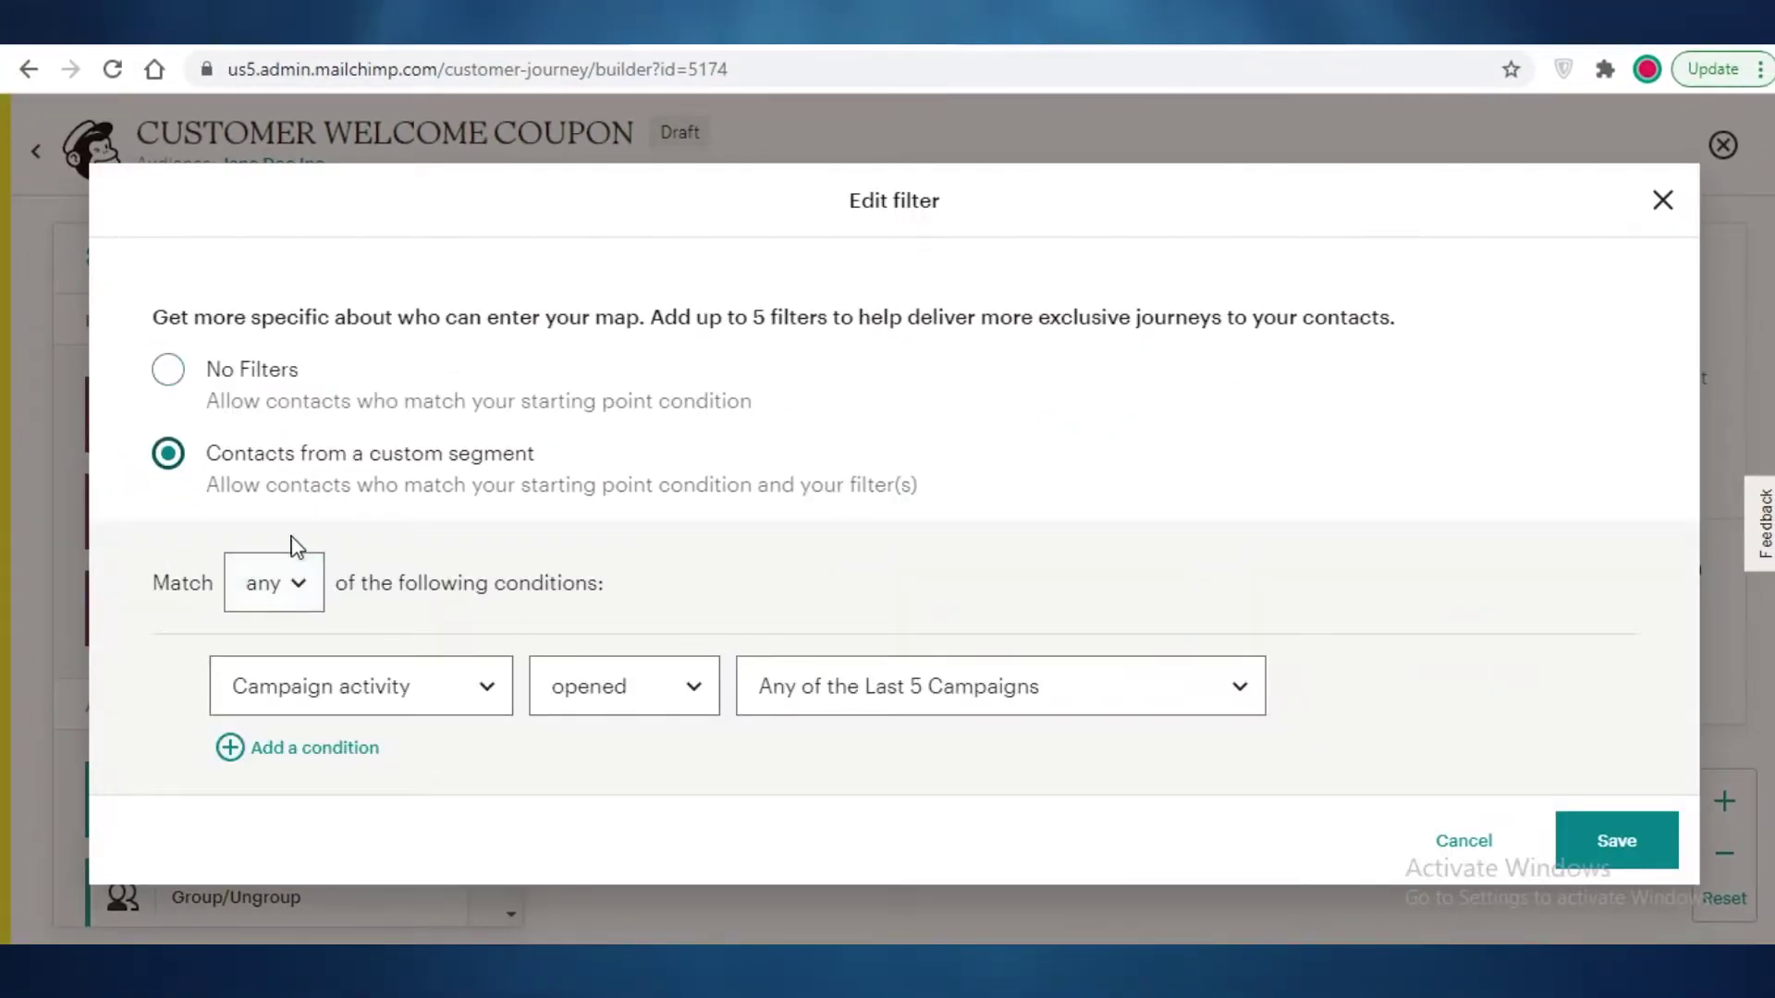
- Set the segment condition to campaign activity opened for any campaigns sent within the last 7 days, matching any condition, and save the filter
left_click(270, 581)
left_click(264, 655)
left_click(300, 686)
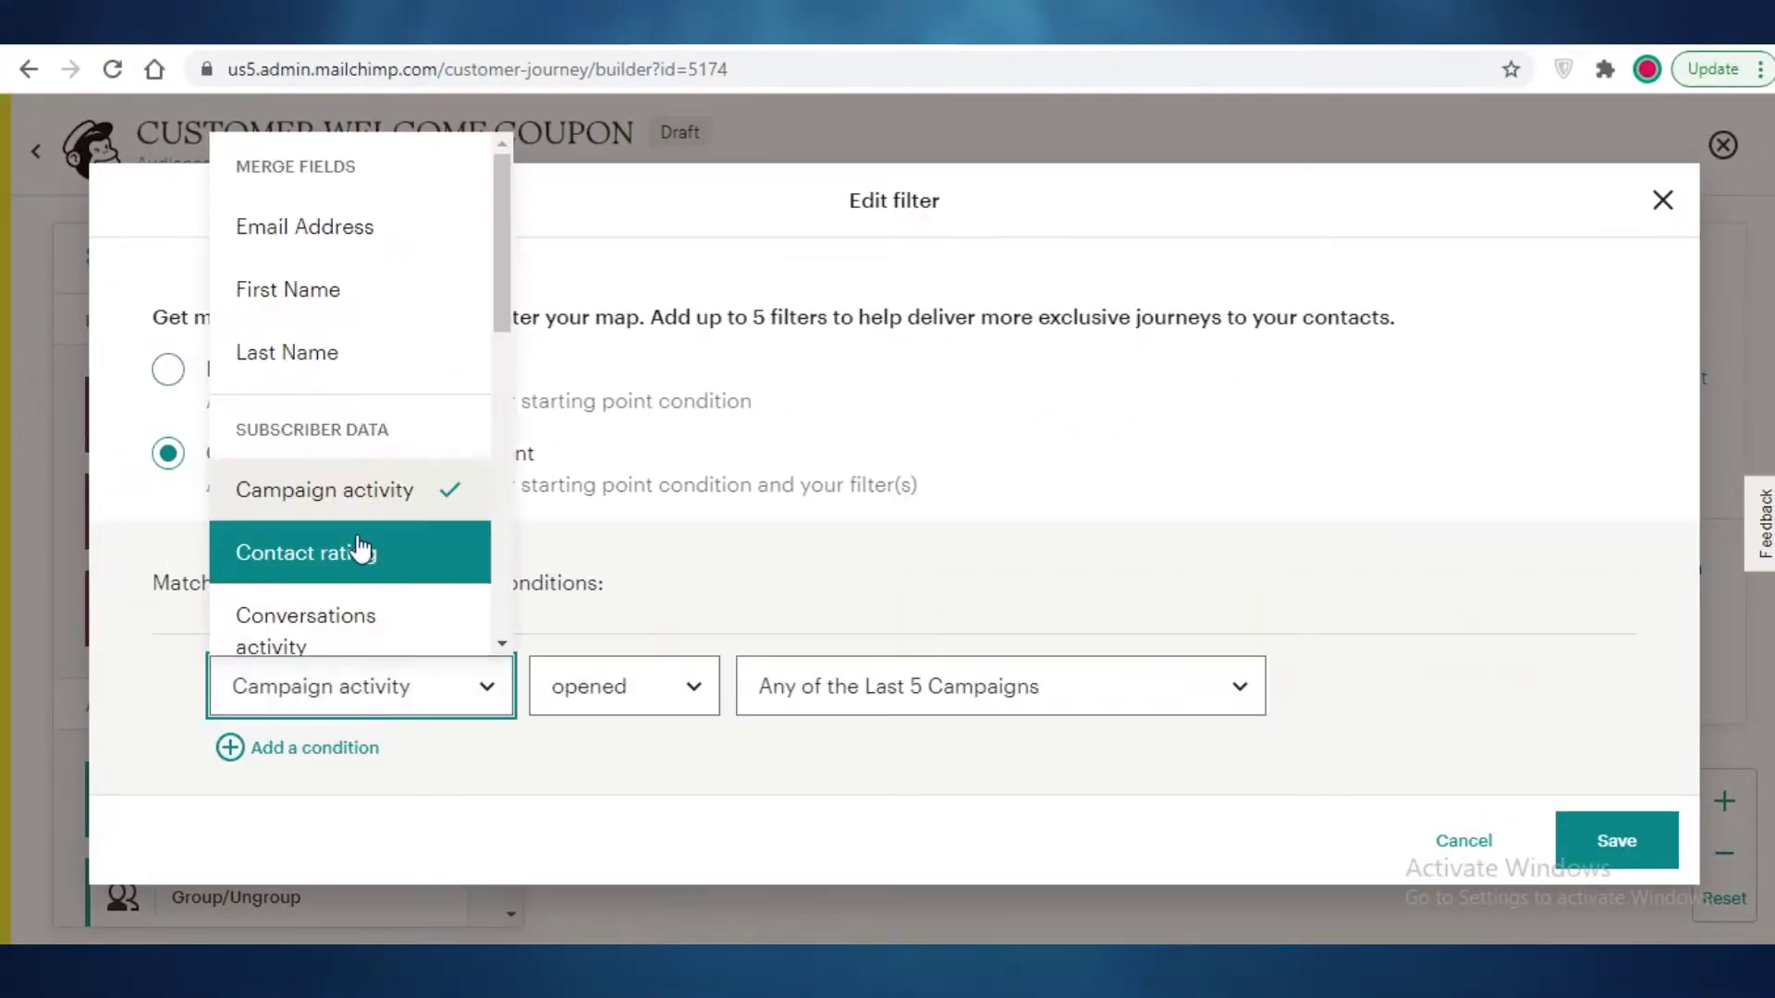
left_click(398, 508)
left_click(689, 693)
left_click(703, 707)
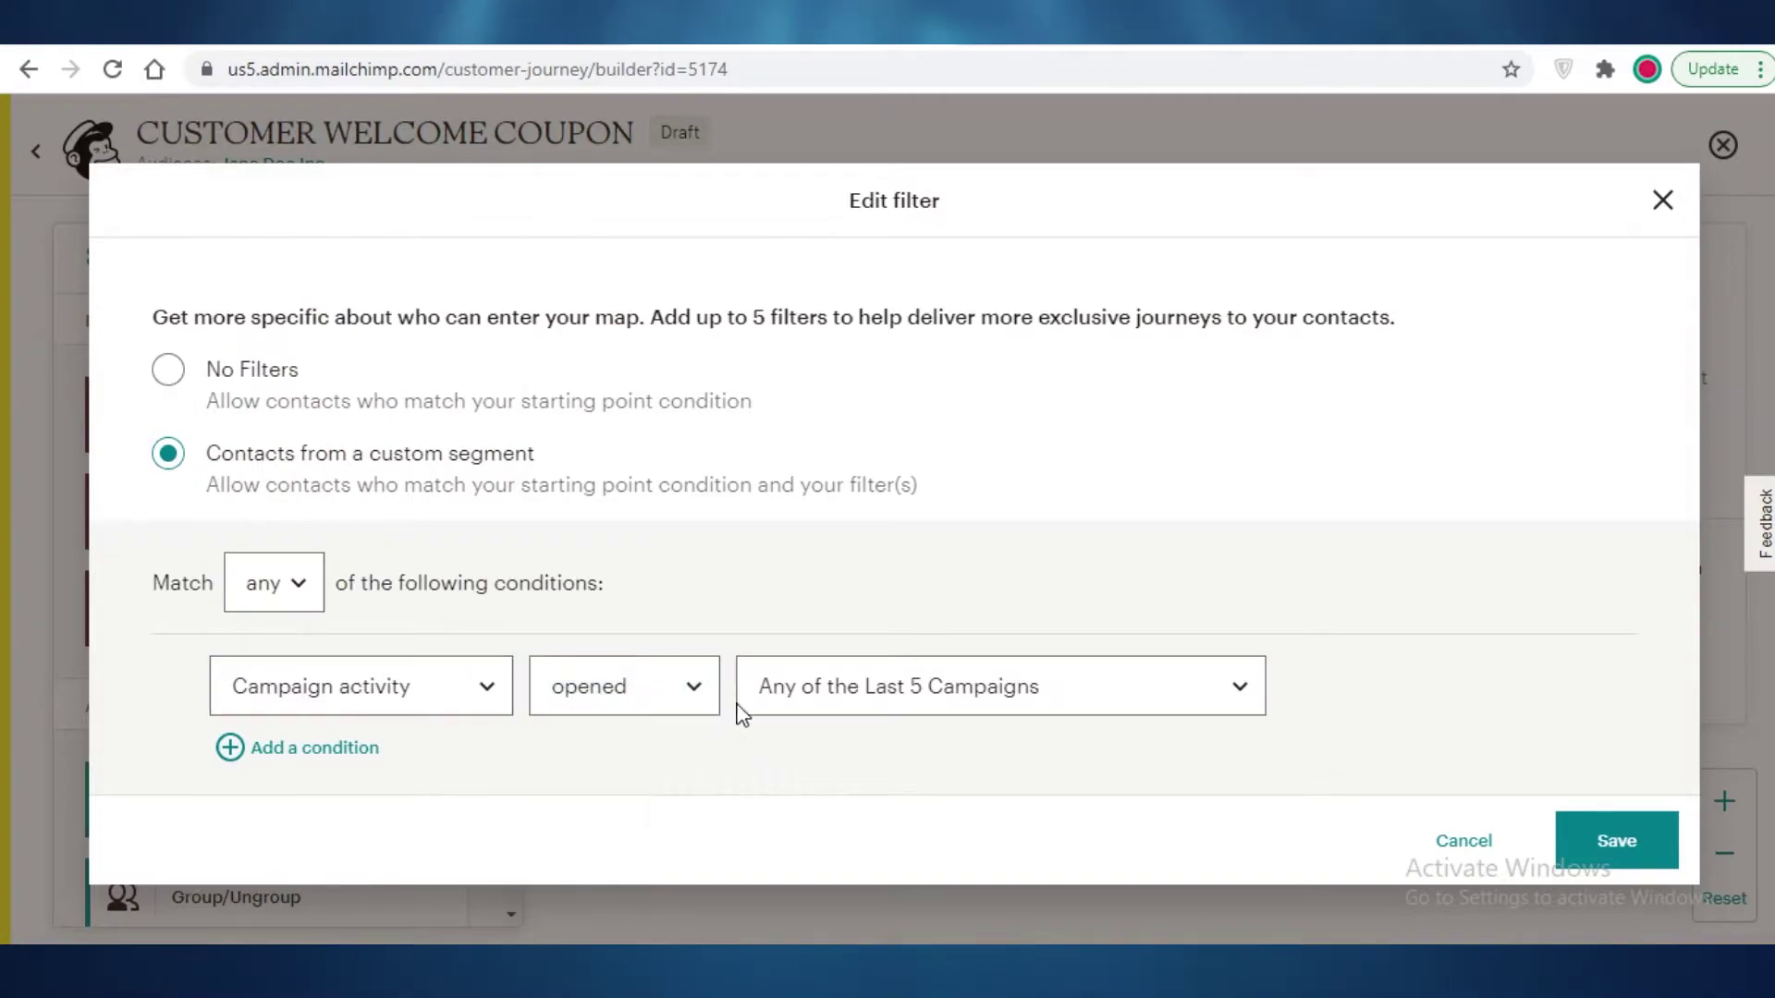
left_click(813, 689)
left_click(868, 781)
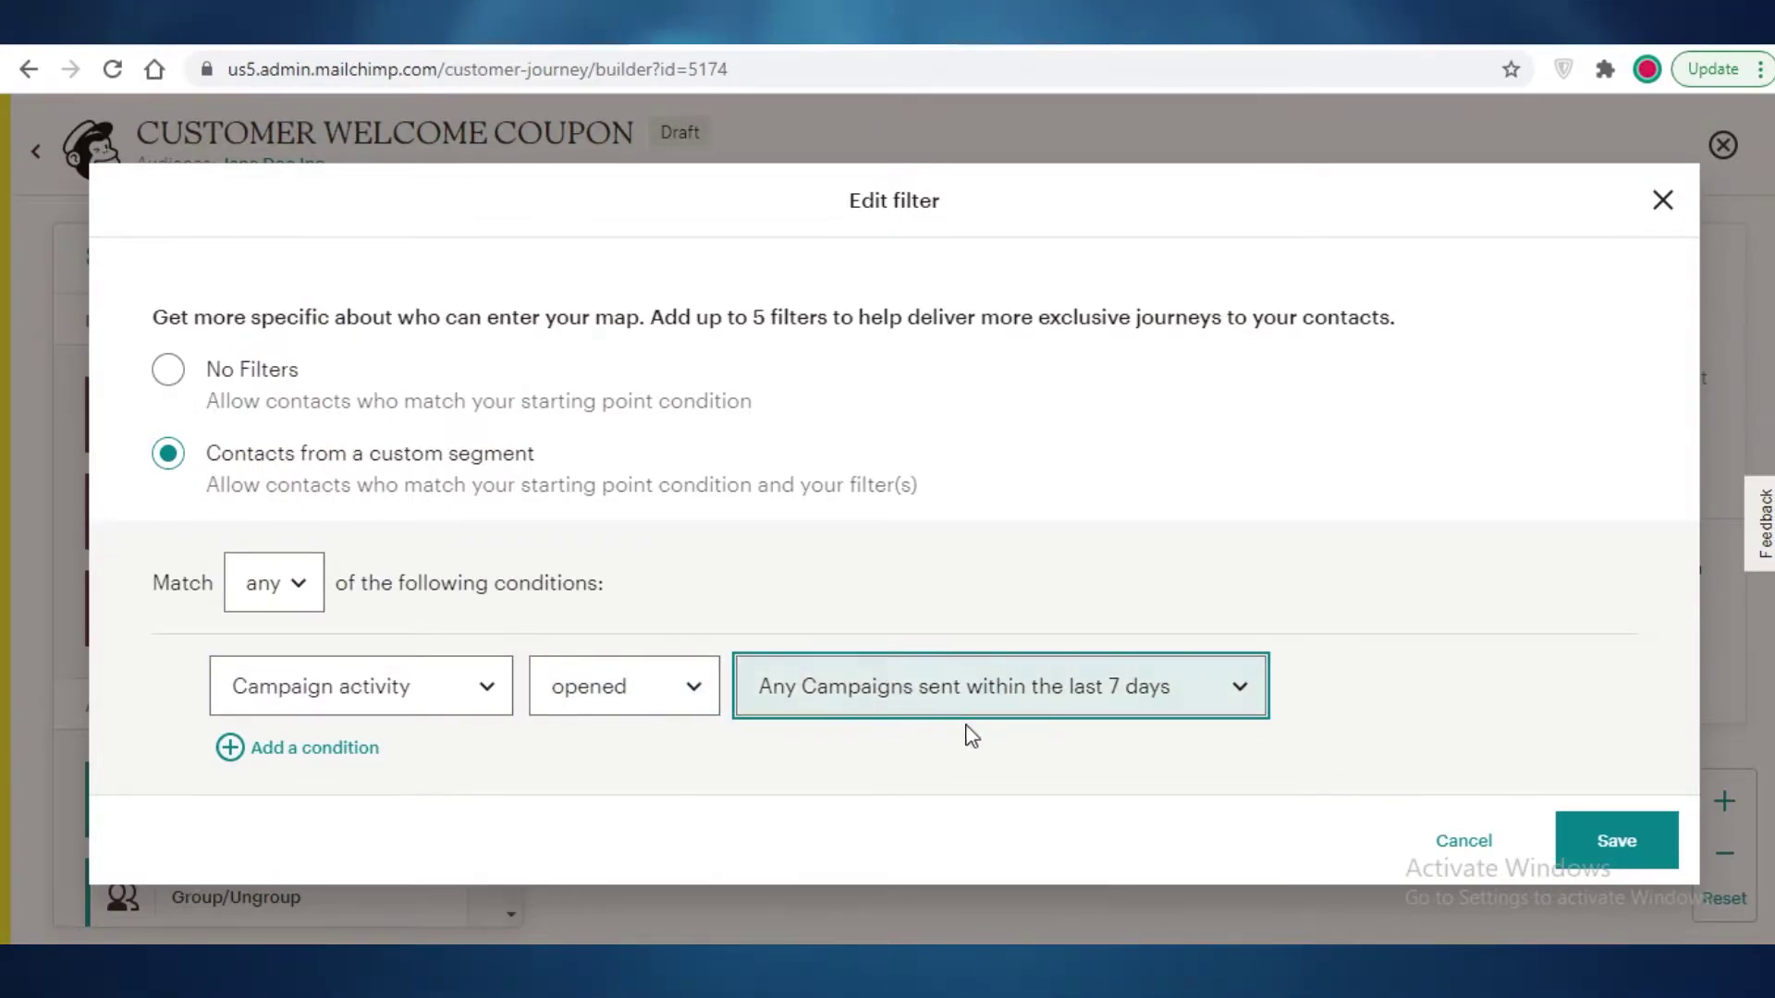
left_click(1628, 839)
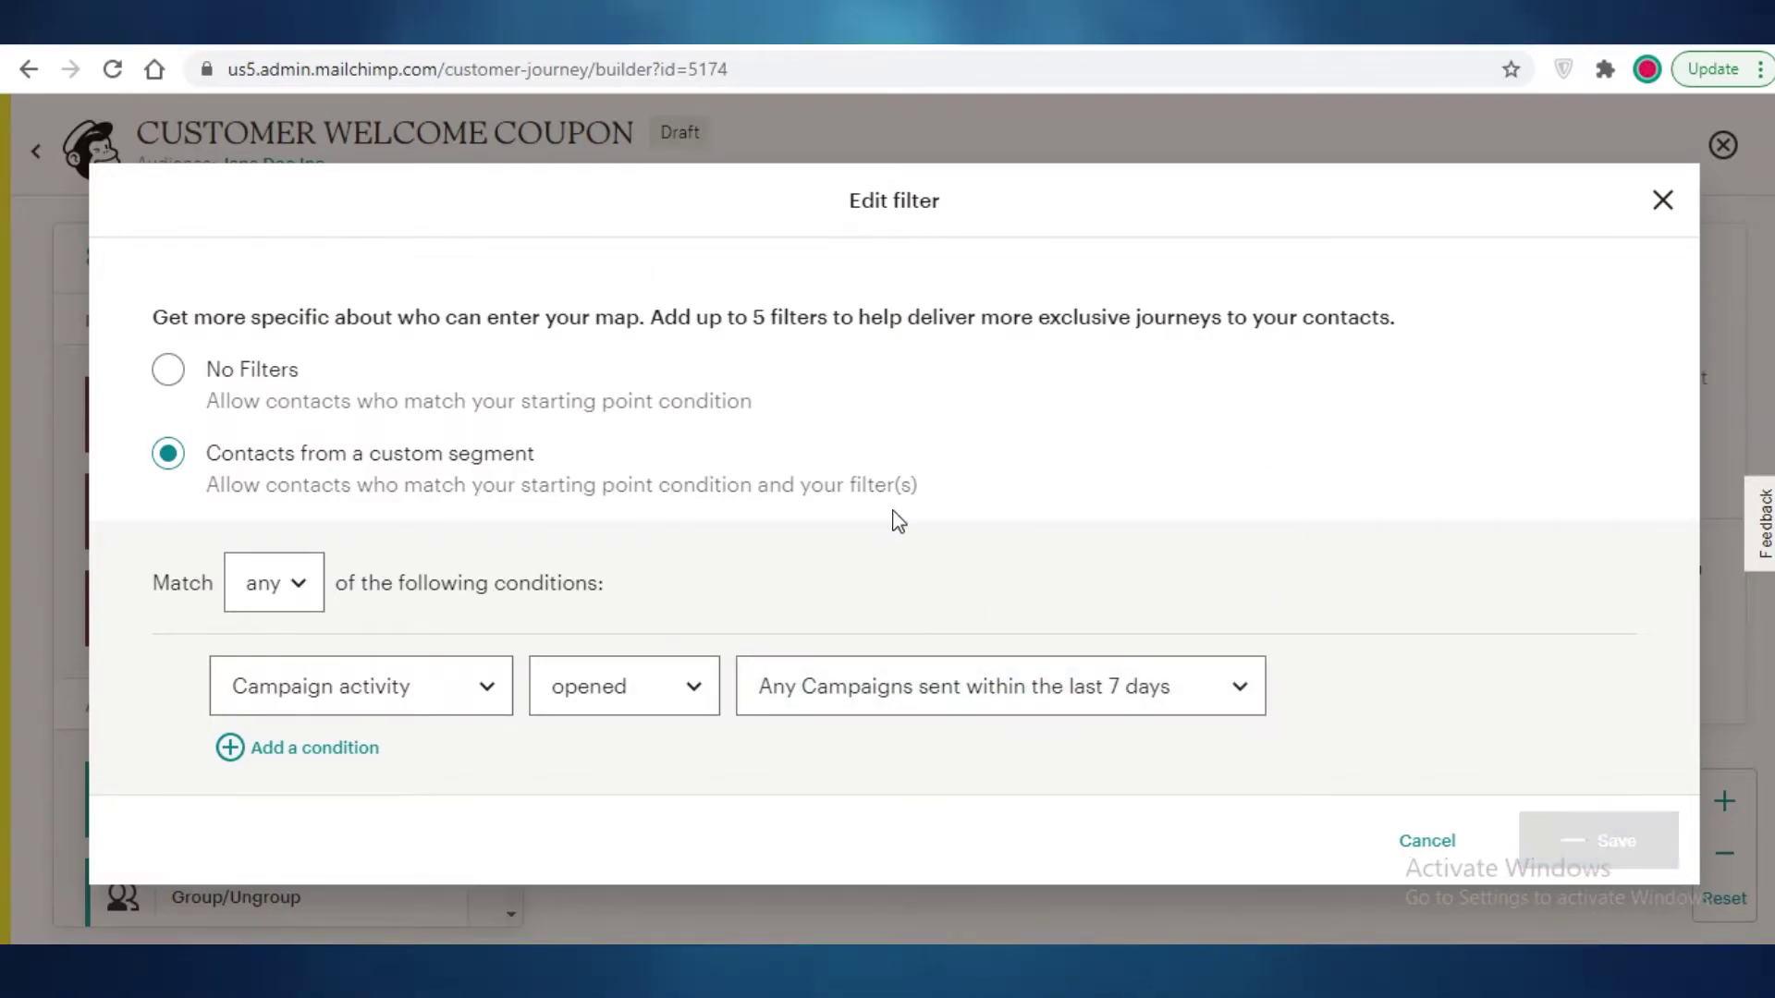
- Add a Send email action between the starting point and the contact exit, and open its settings
scroll(289, 657, "down", 2)
left_click_drag(289, 661, 877, 584)
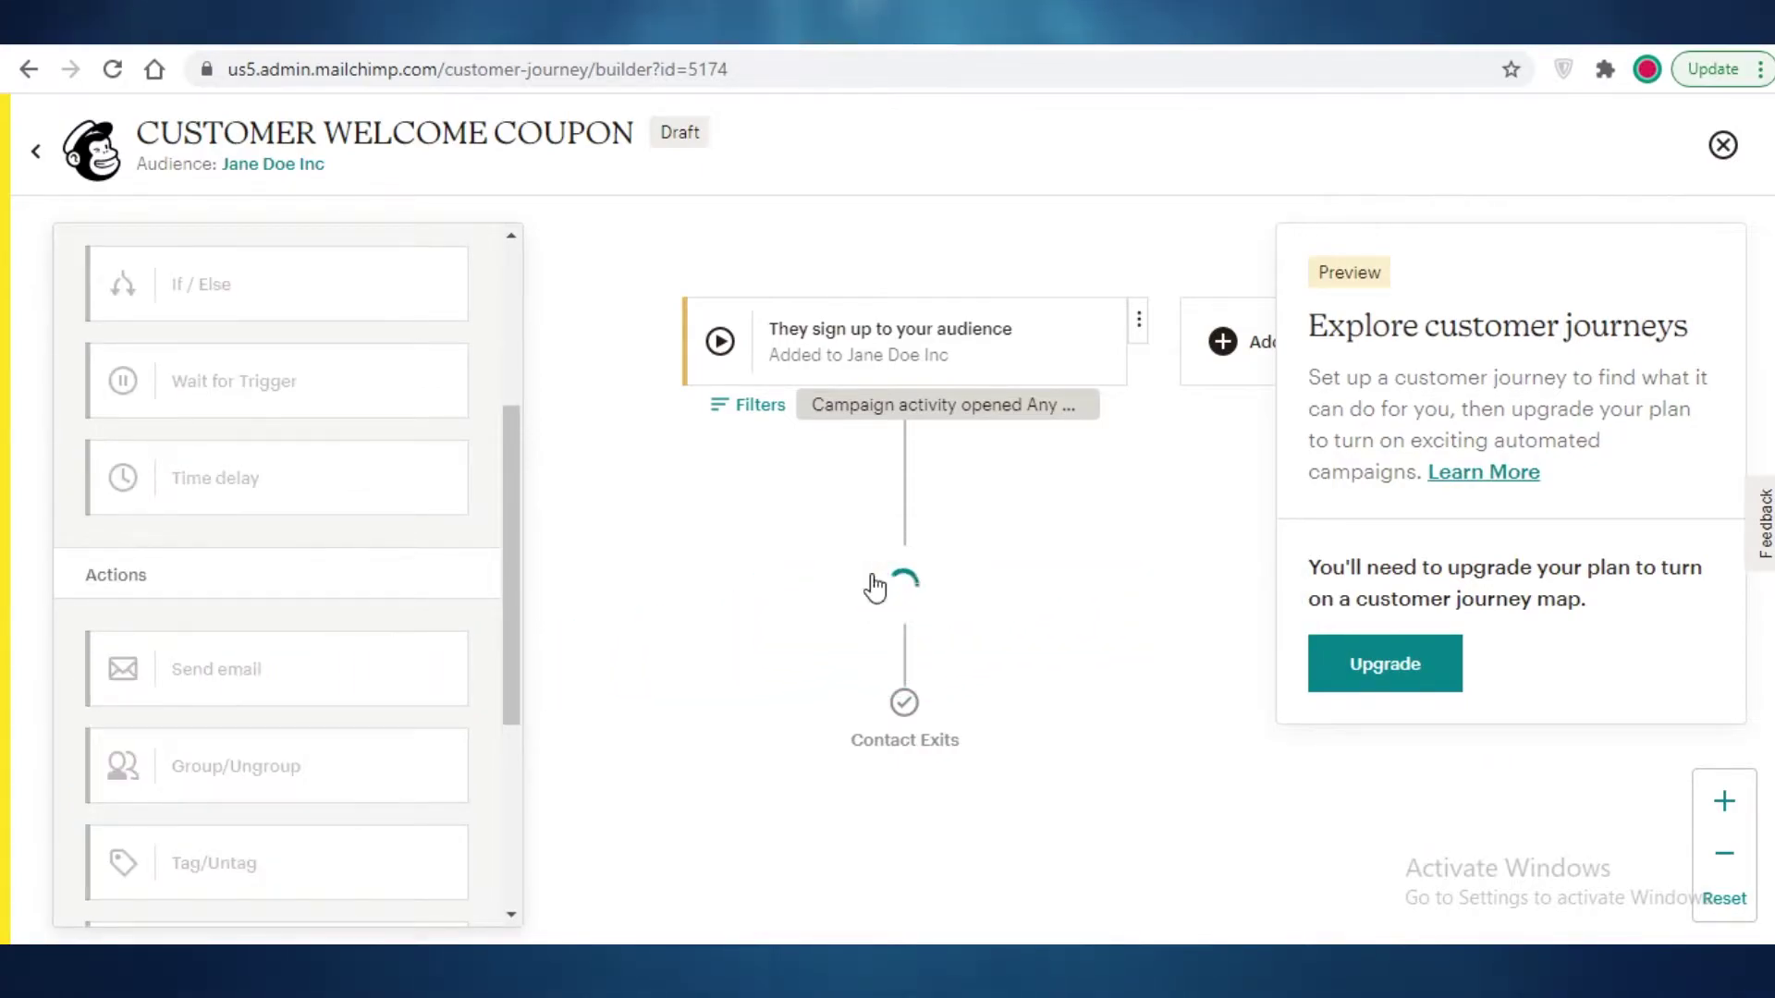
scroll(999, 502, "down", 3)
left_click(843, 421)
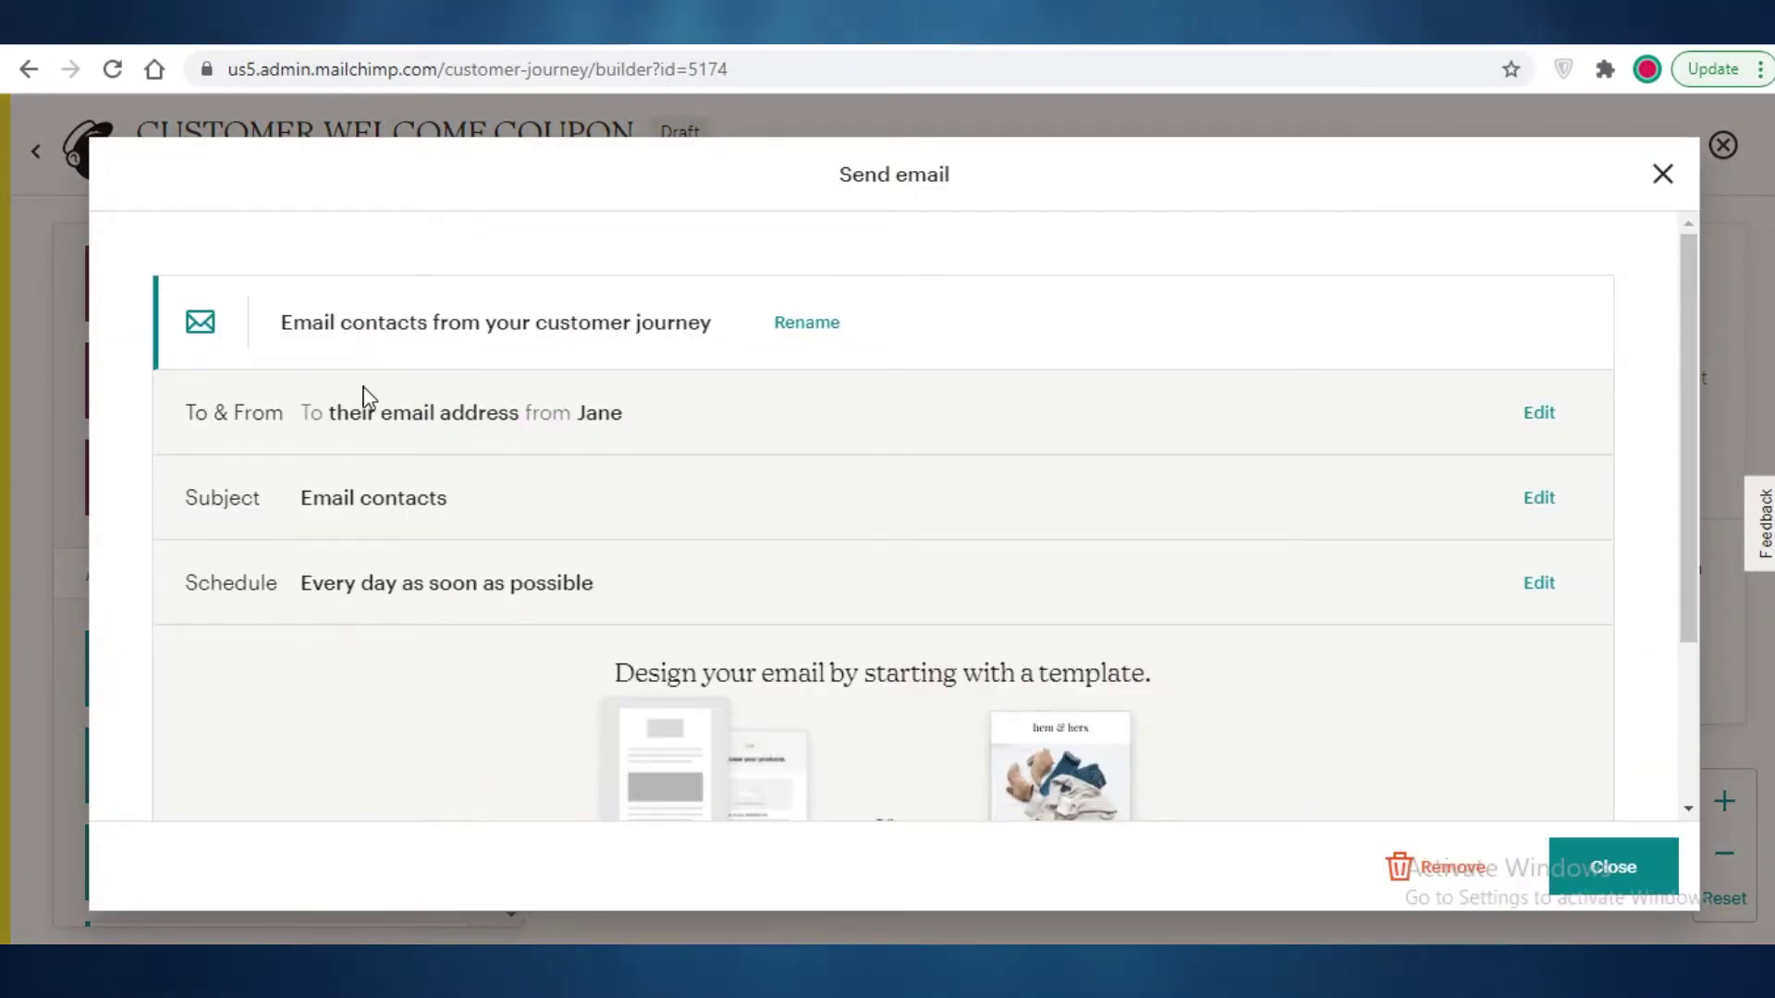
- Examine the Send email settings, including its name, sender, subject, schedule and template options
left_click(789, 328)
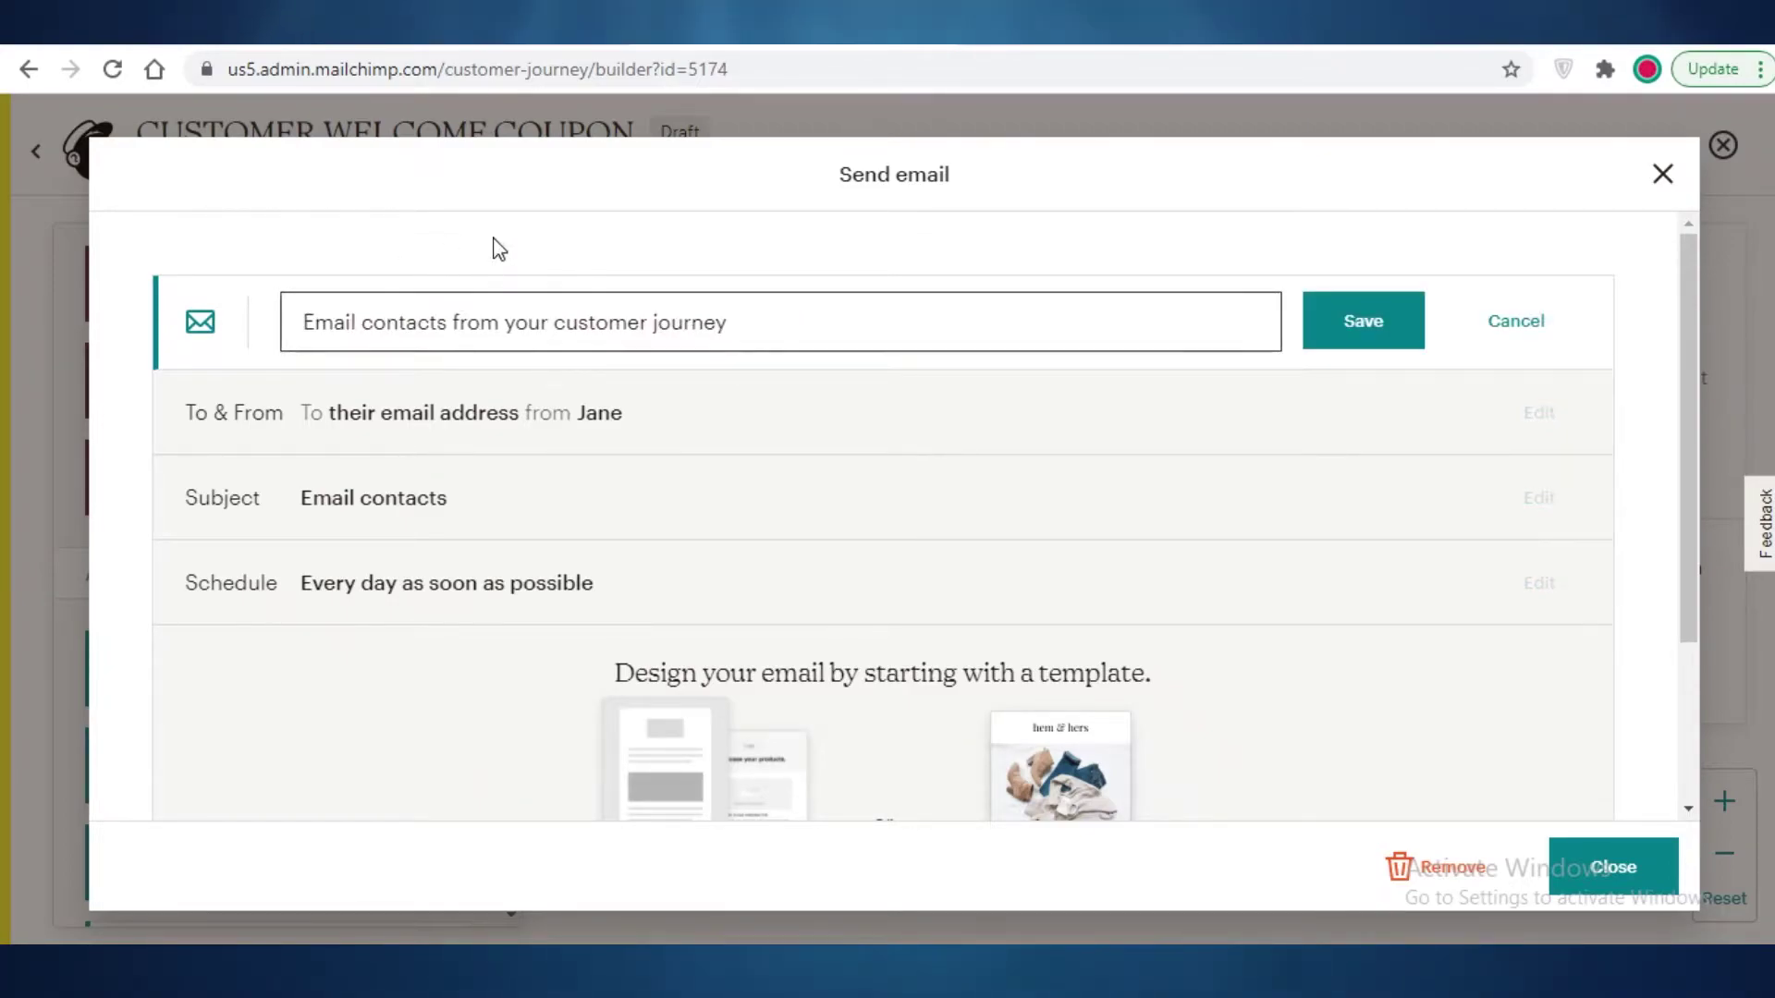
left_click(1516, 323)
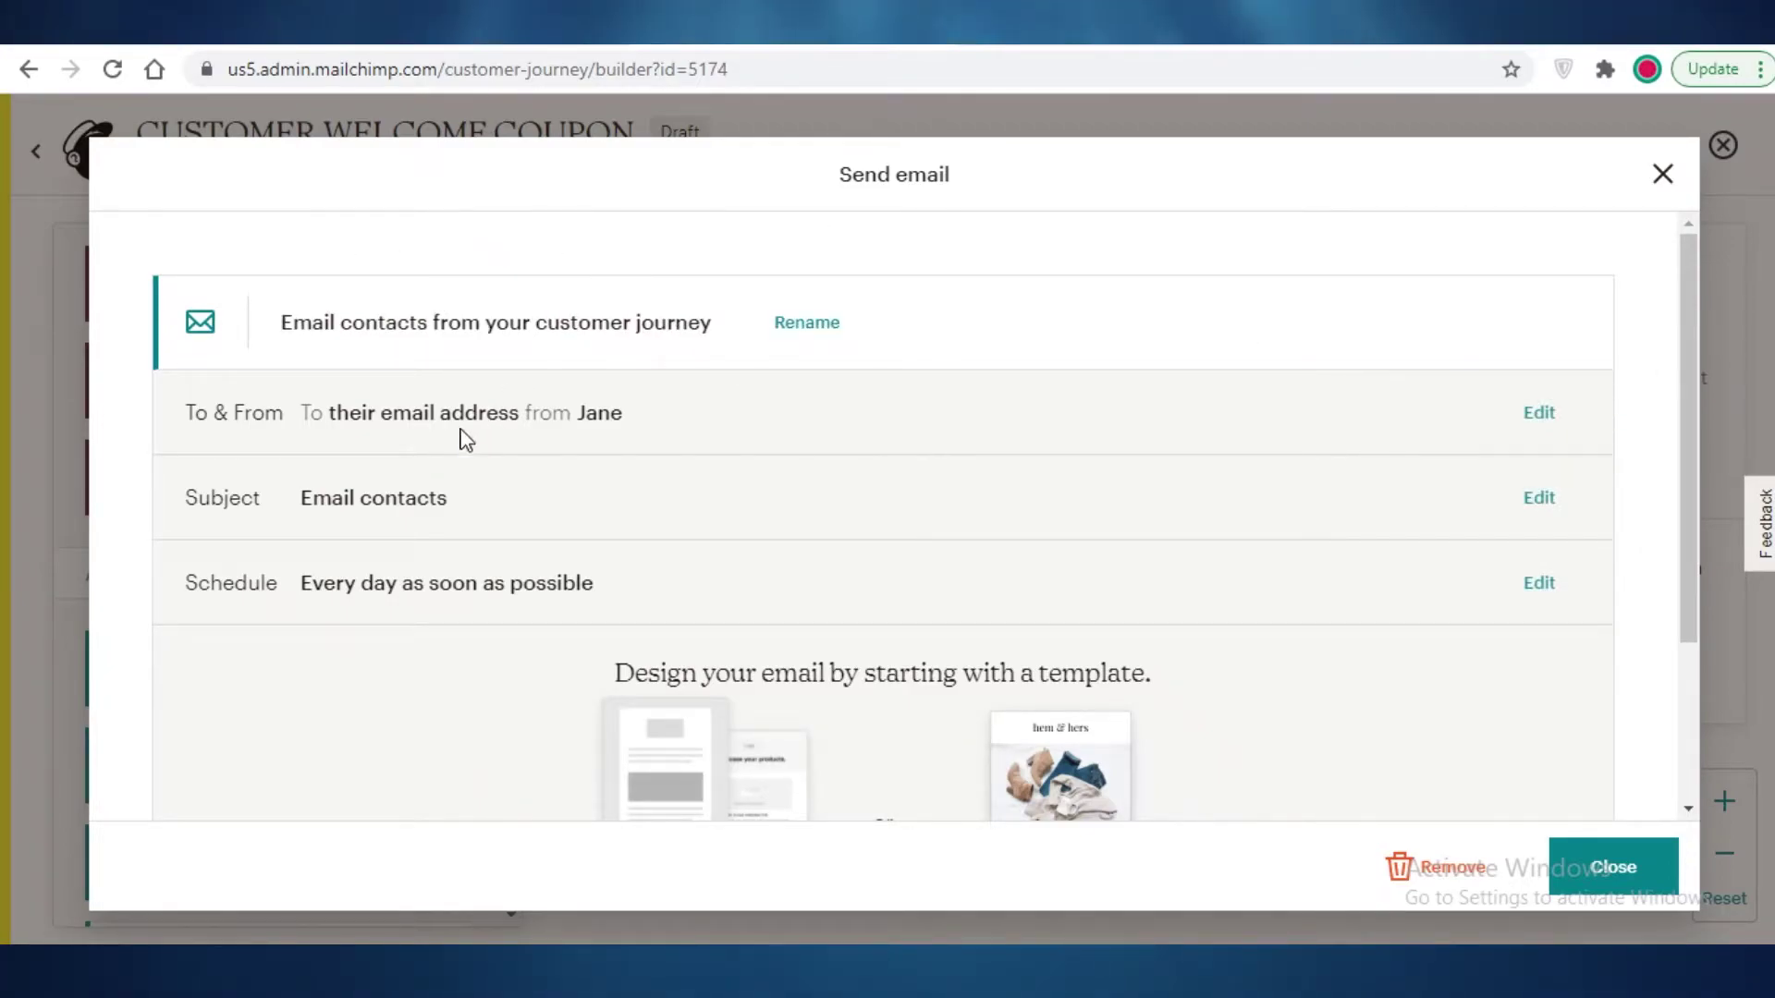
scroll(555, 509, "down", 3)
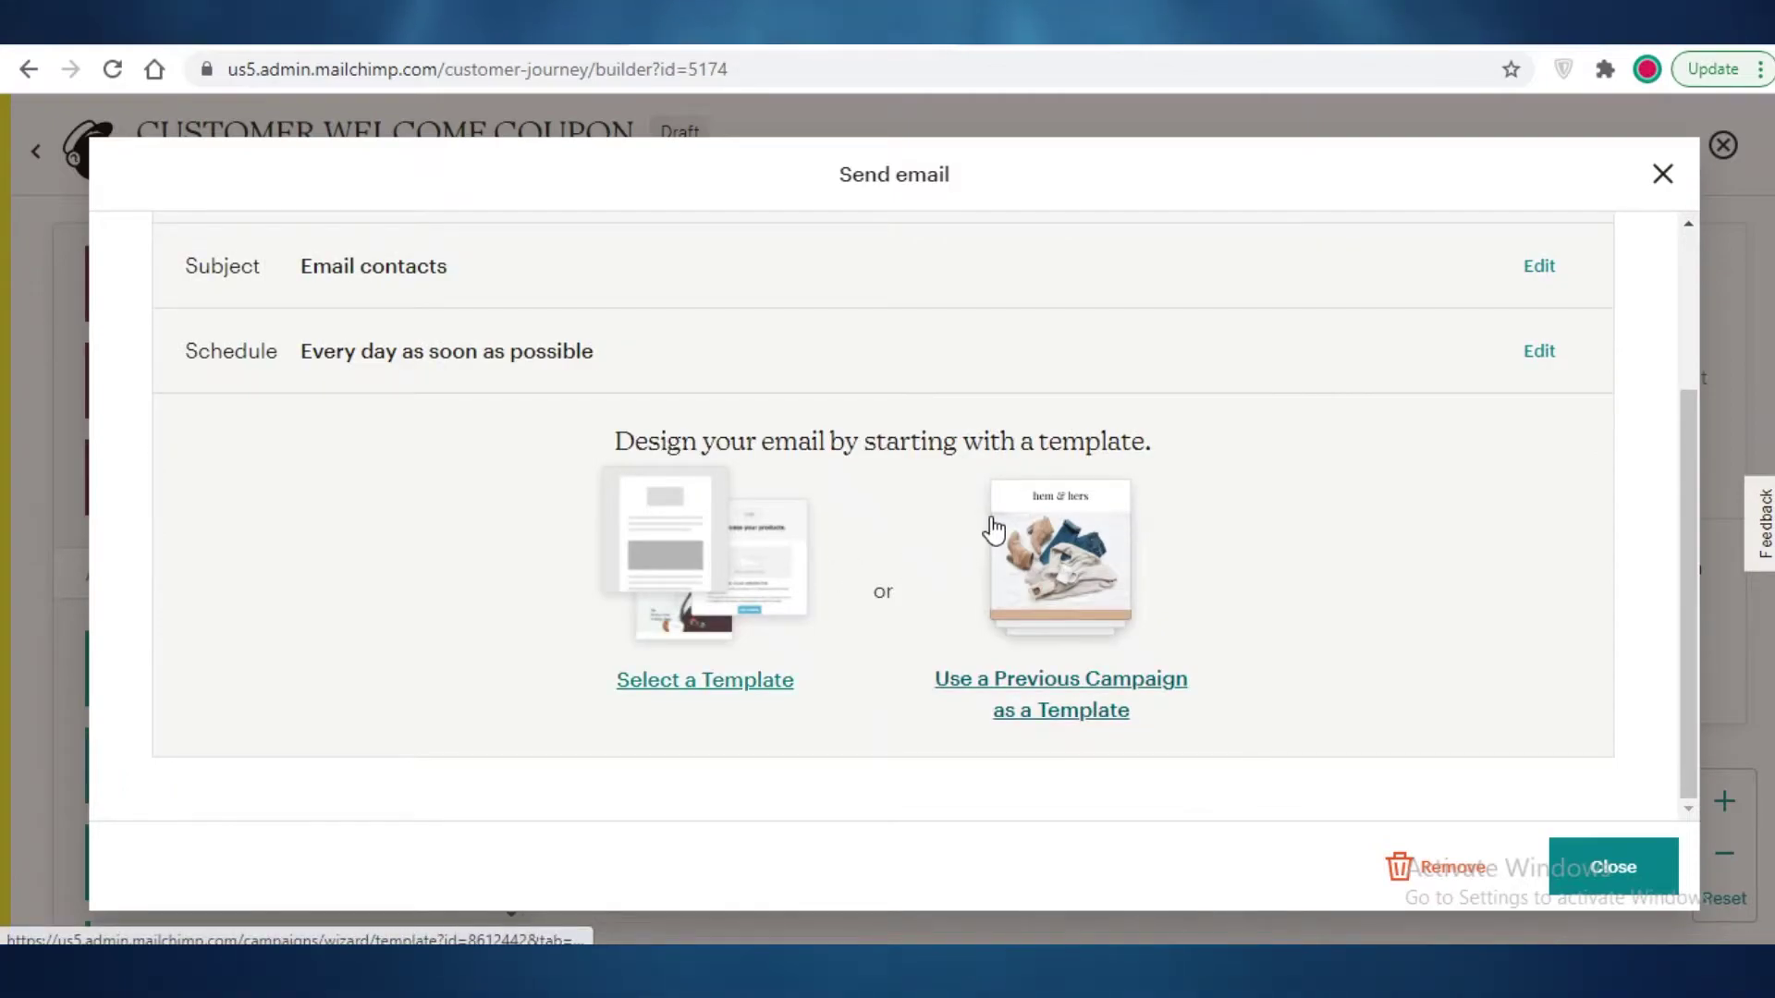
scroll(1197, 546, "up", 3)
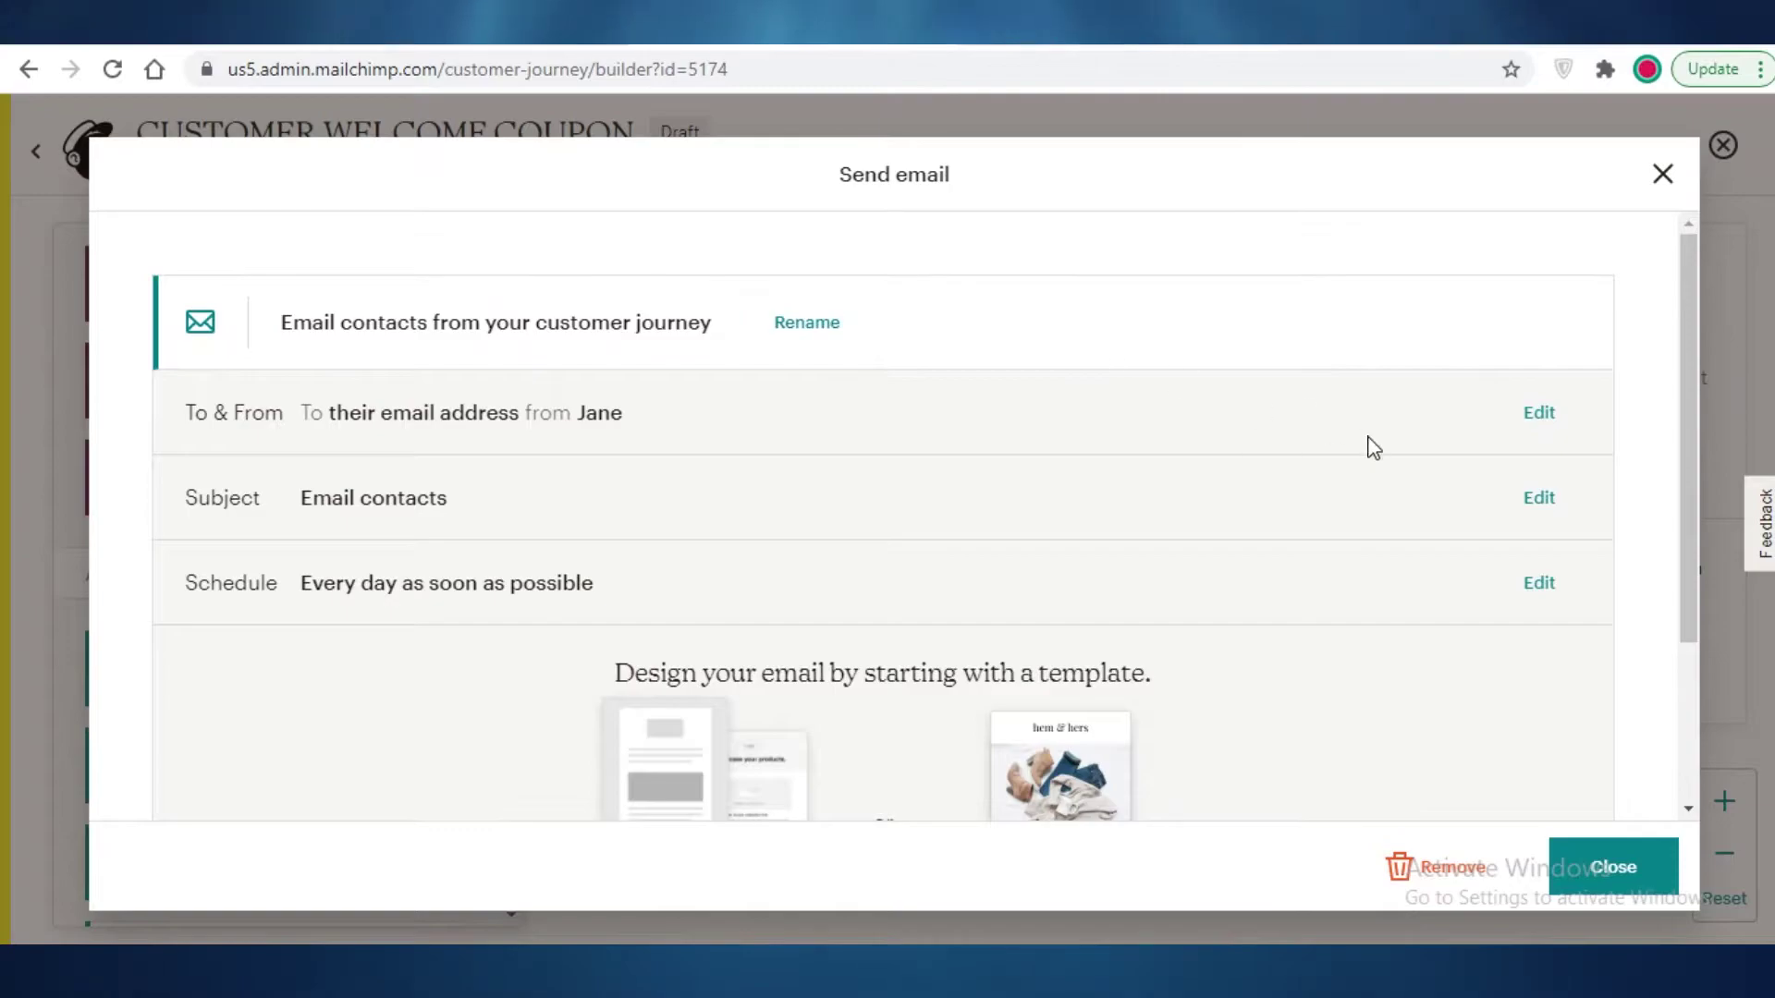
scroll(1371, 445, "down", 3)
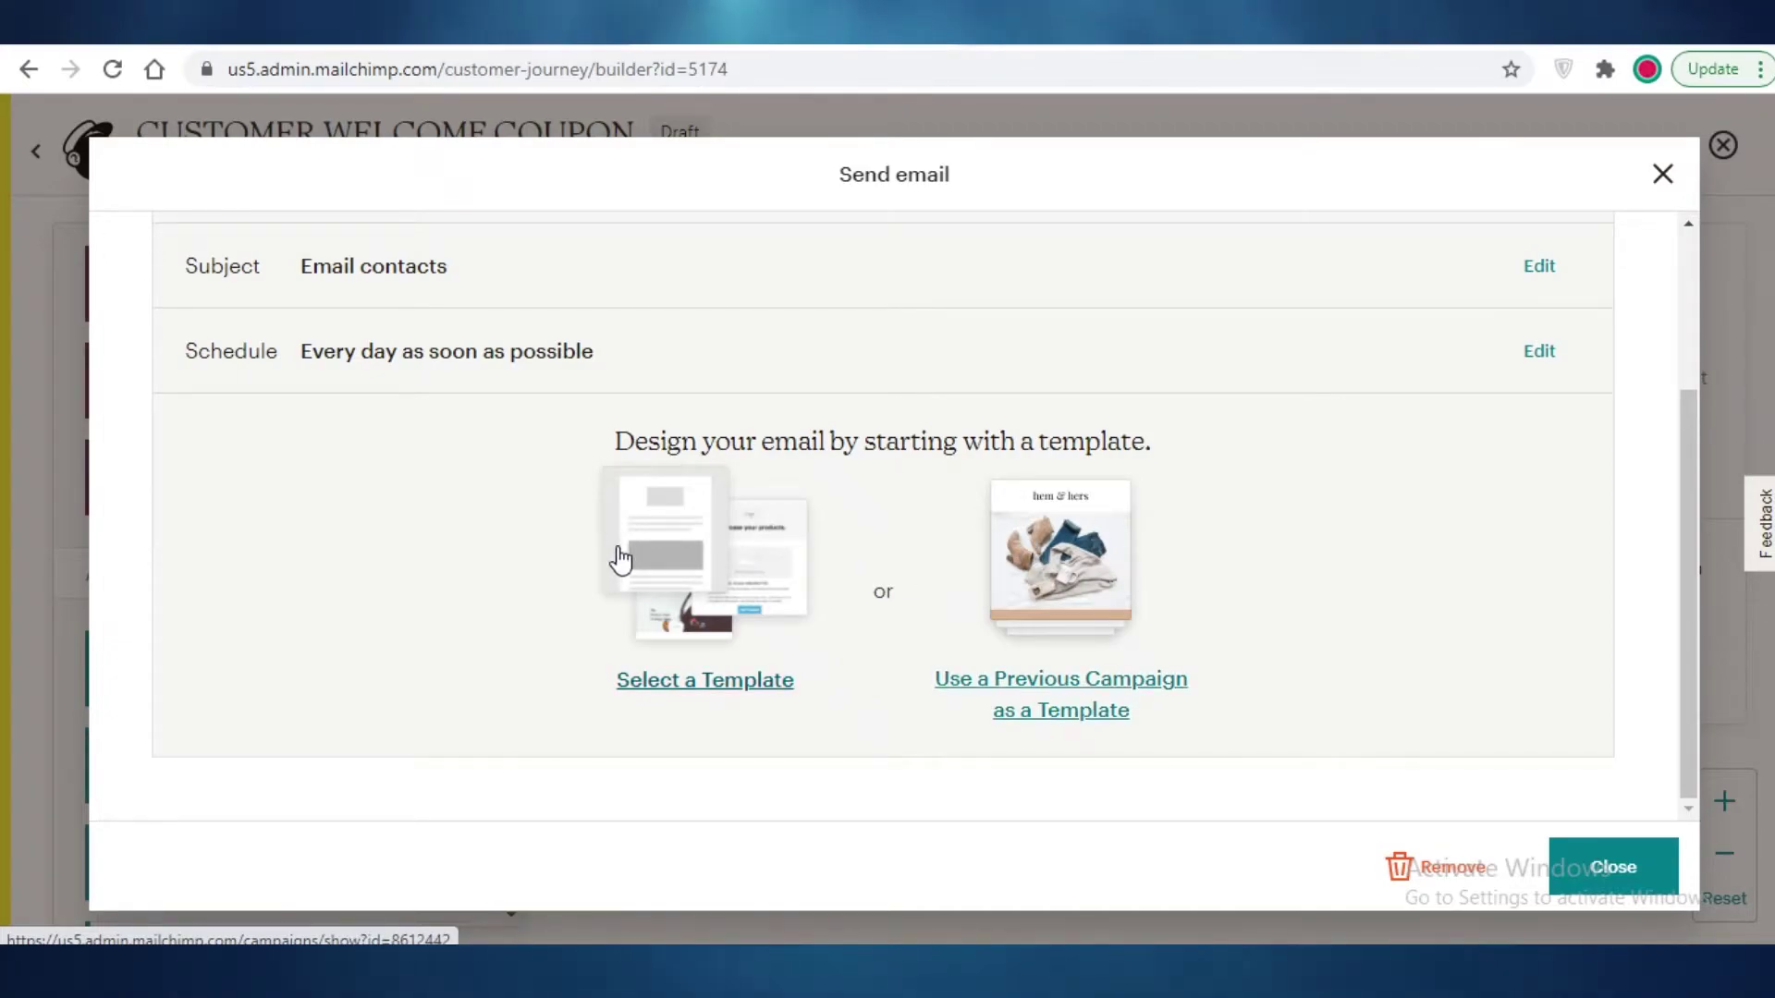
scroll(620, 559, "up", 3)
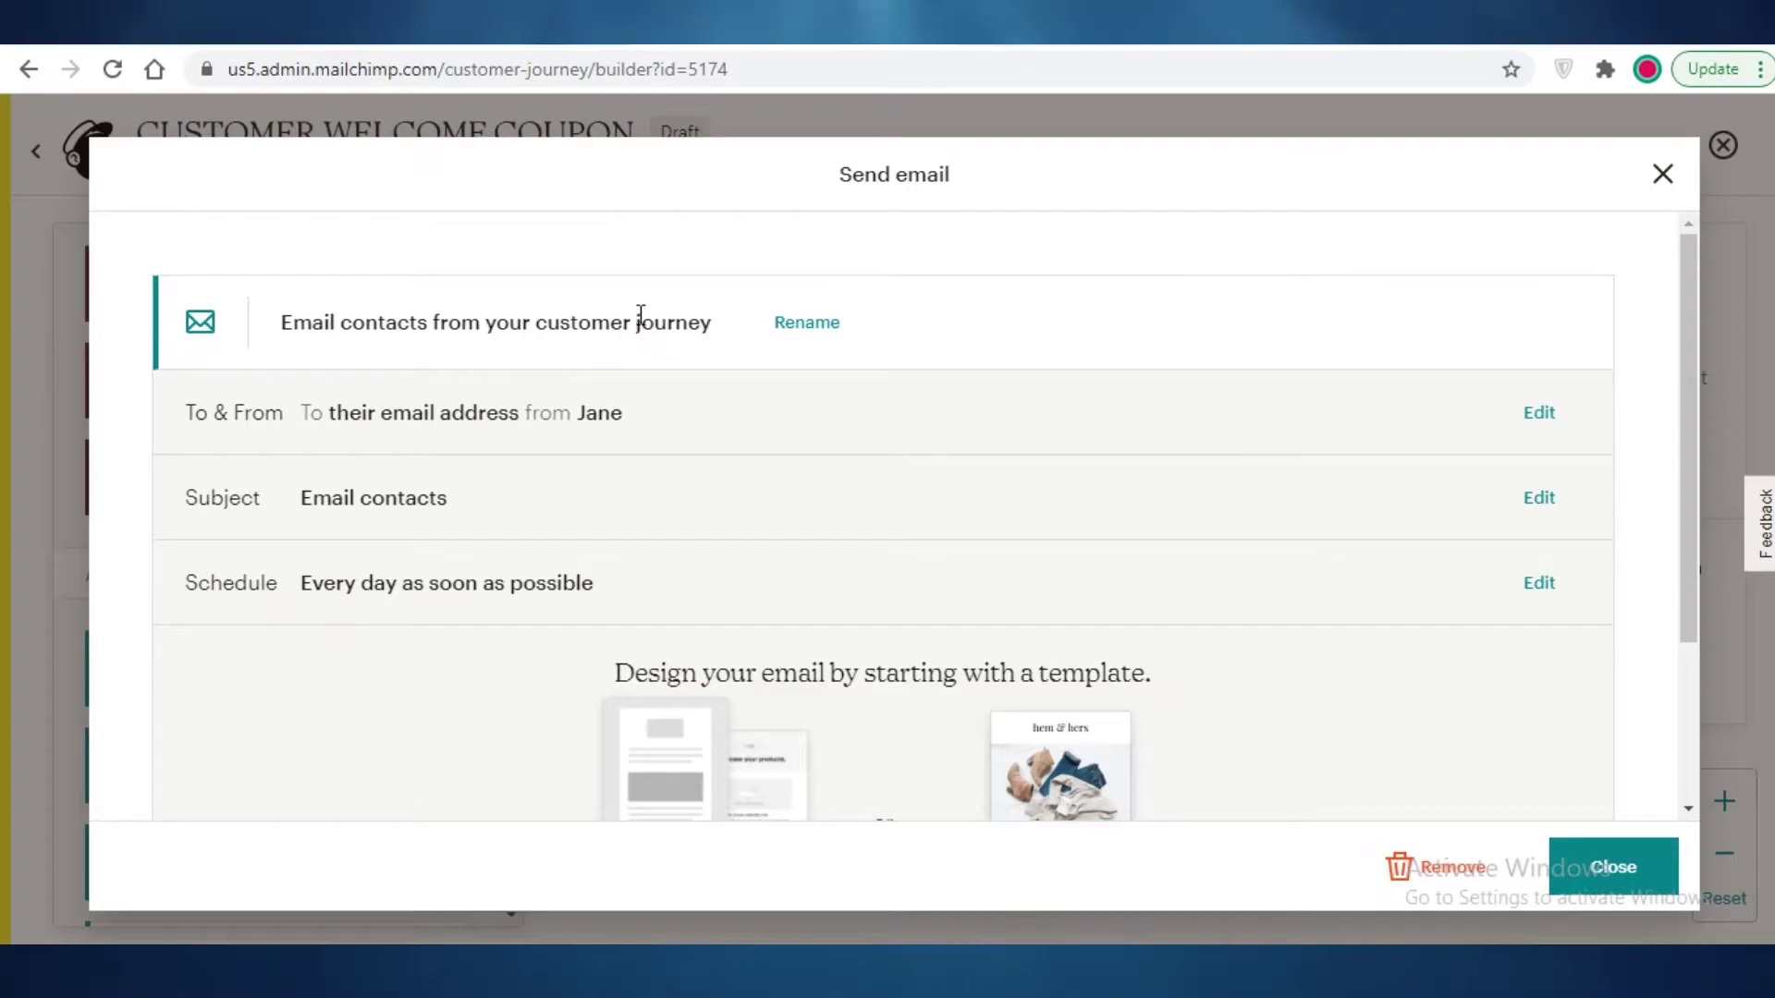
scroll(640, 312, "down", 3)
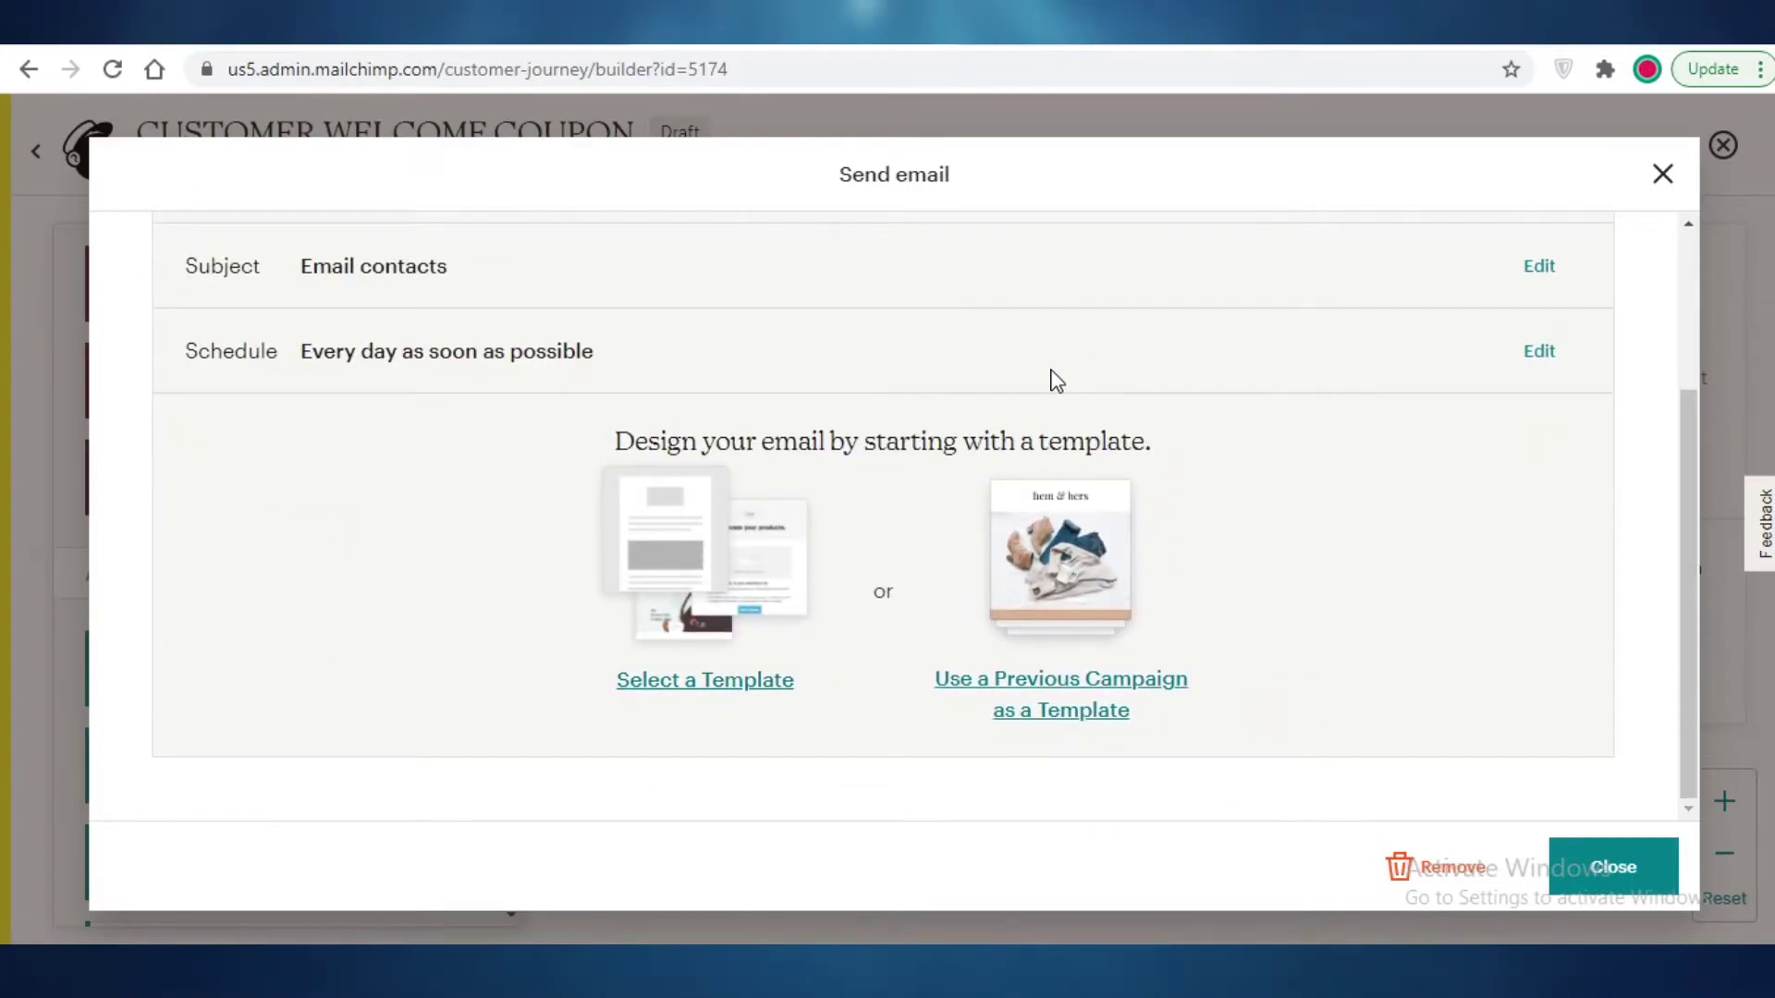
scroll(780, 452, "up", 3)
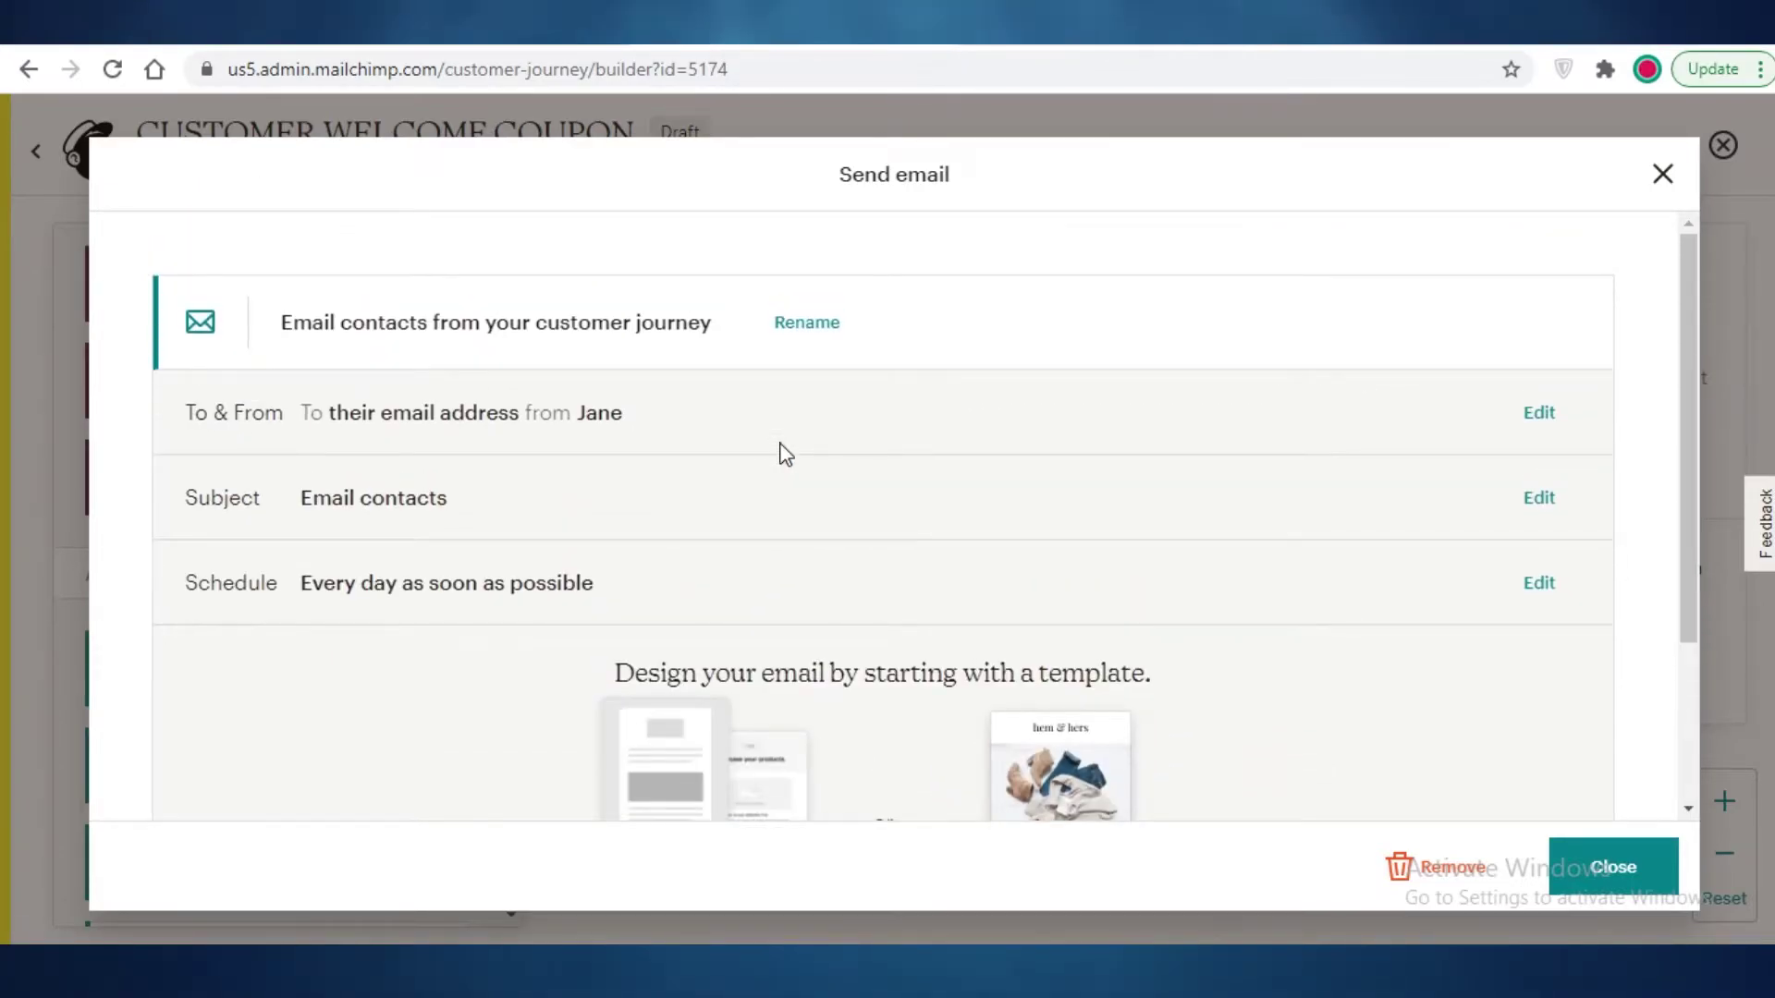
scroll(662, 499, "down", 1)
scroll(662, 499, "up", 1)
scroll(962, 586, "down", 3)
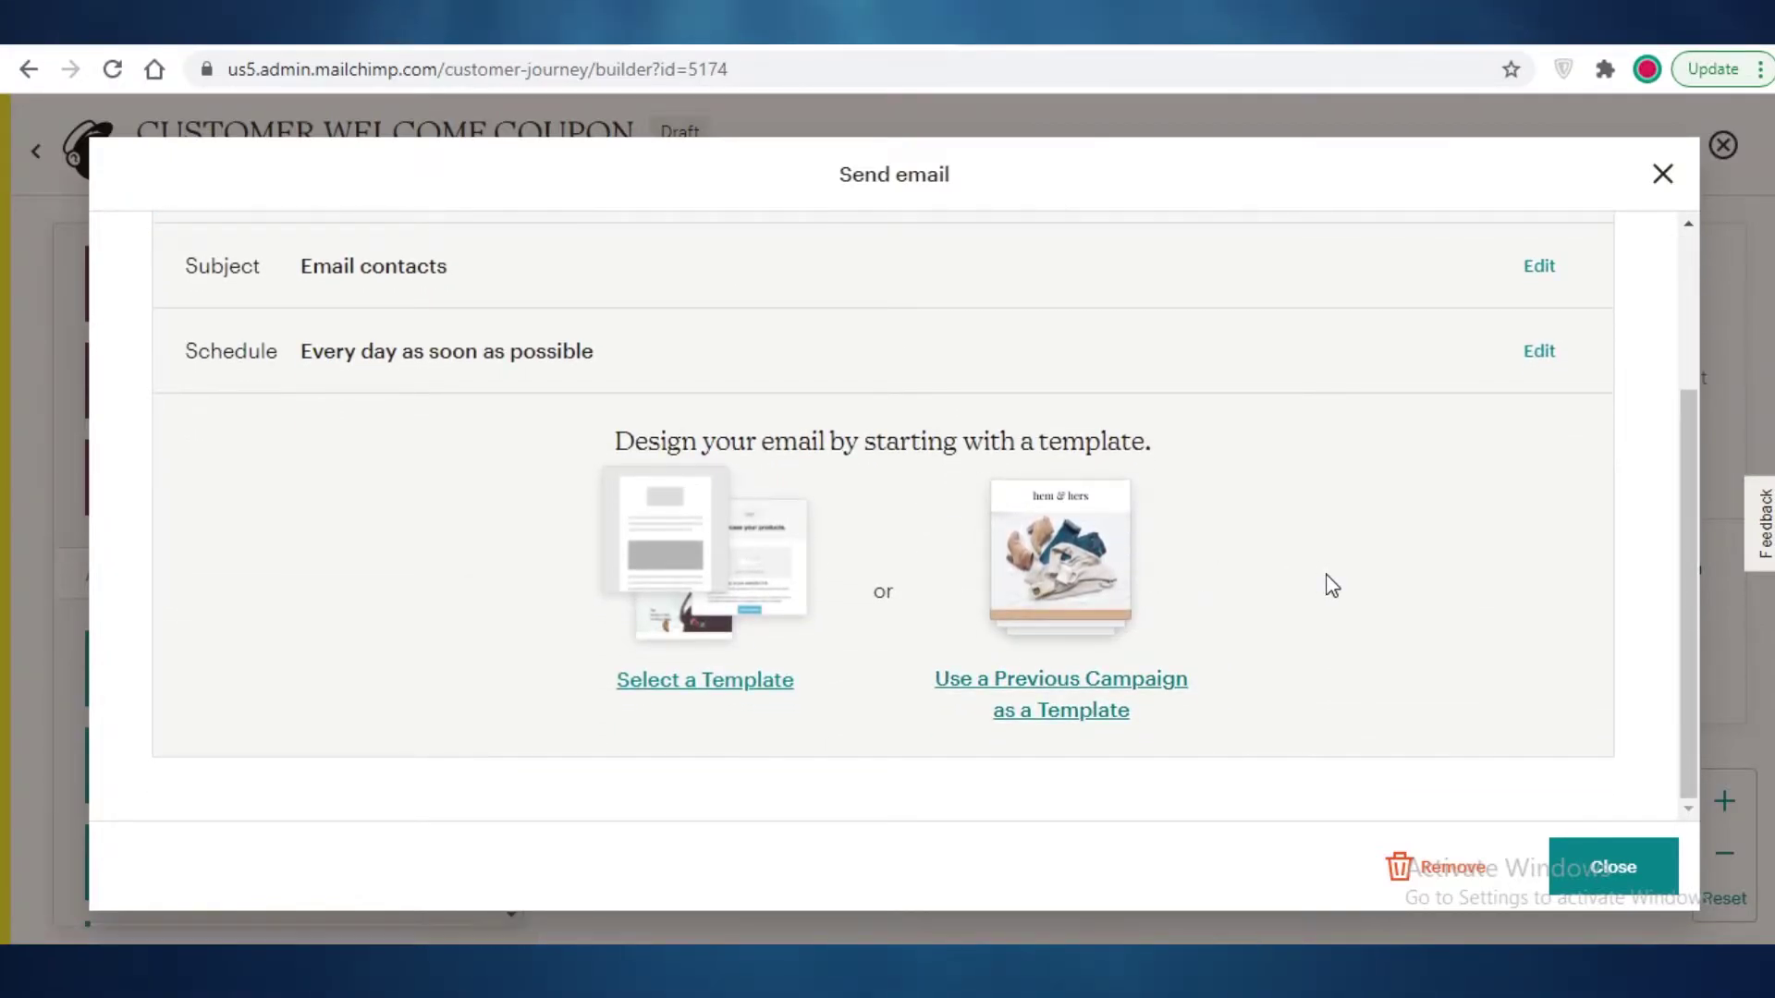
scroll(888, 587, "up", 3)
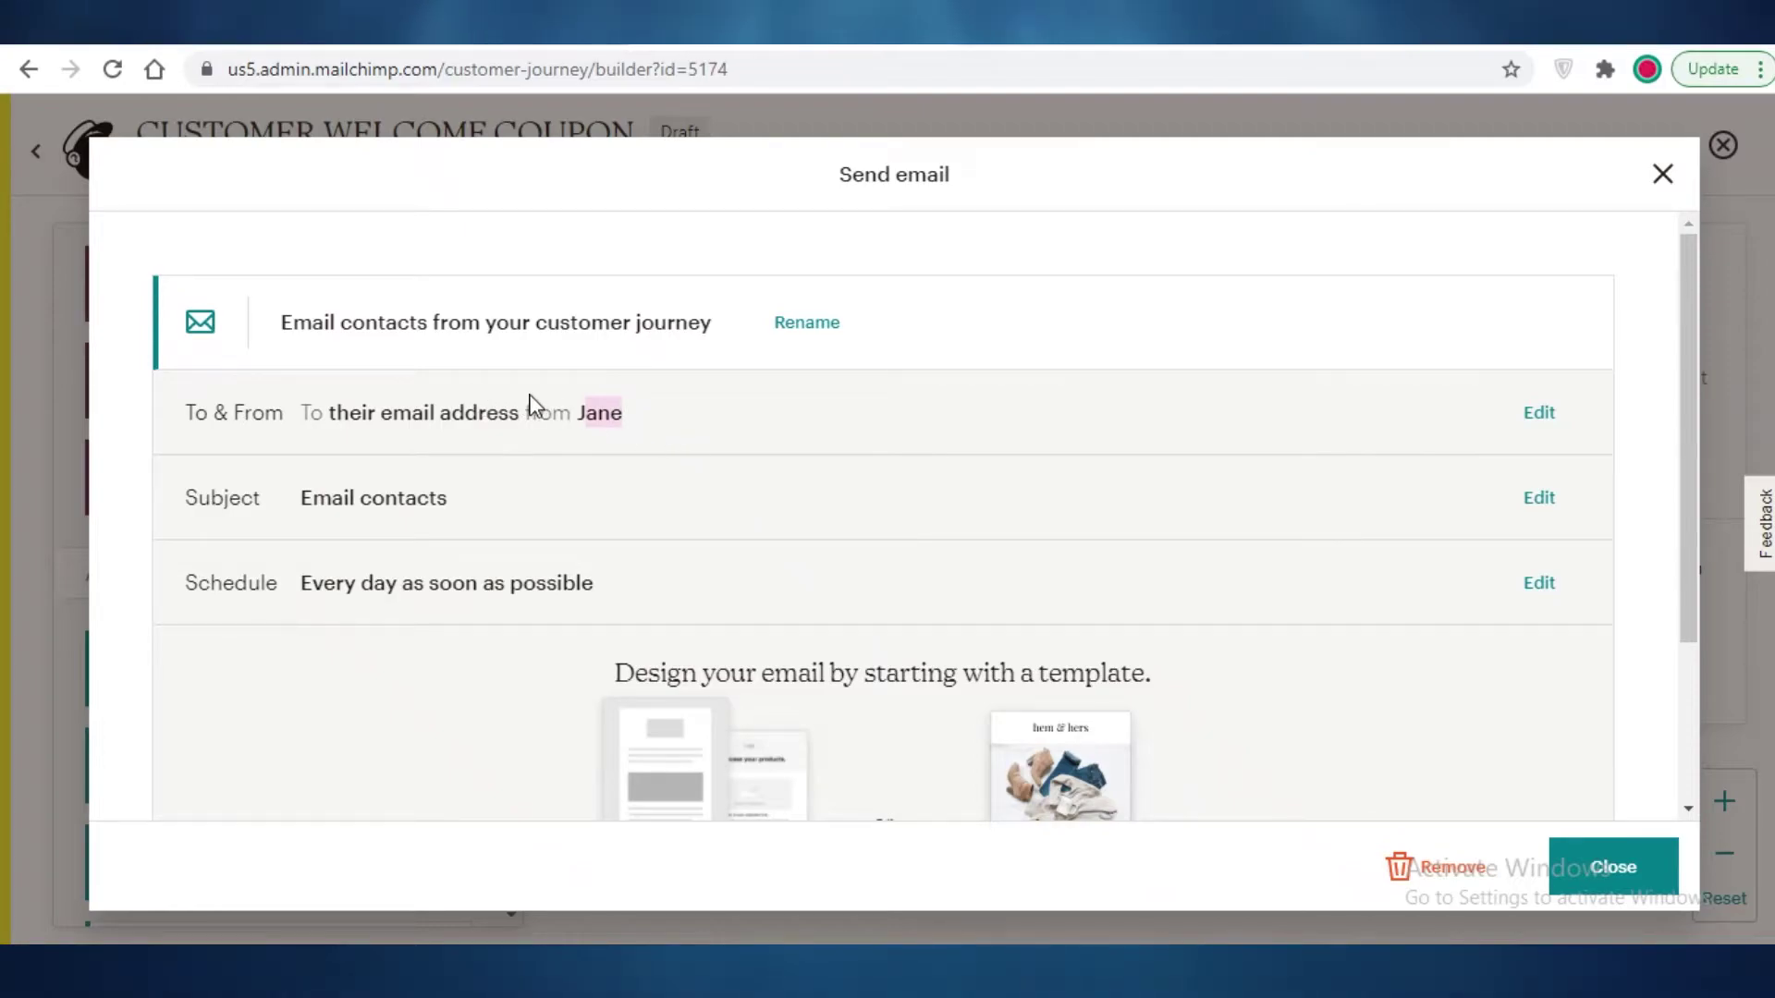
- Change the email's From Name to the sender's first name followed by FROM JANEDOEINC, and save it
left_click(1539, 412)
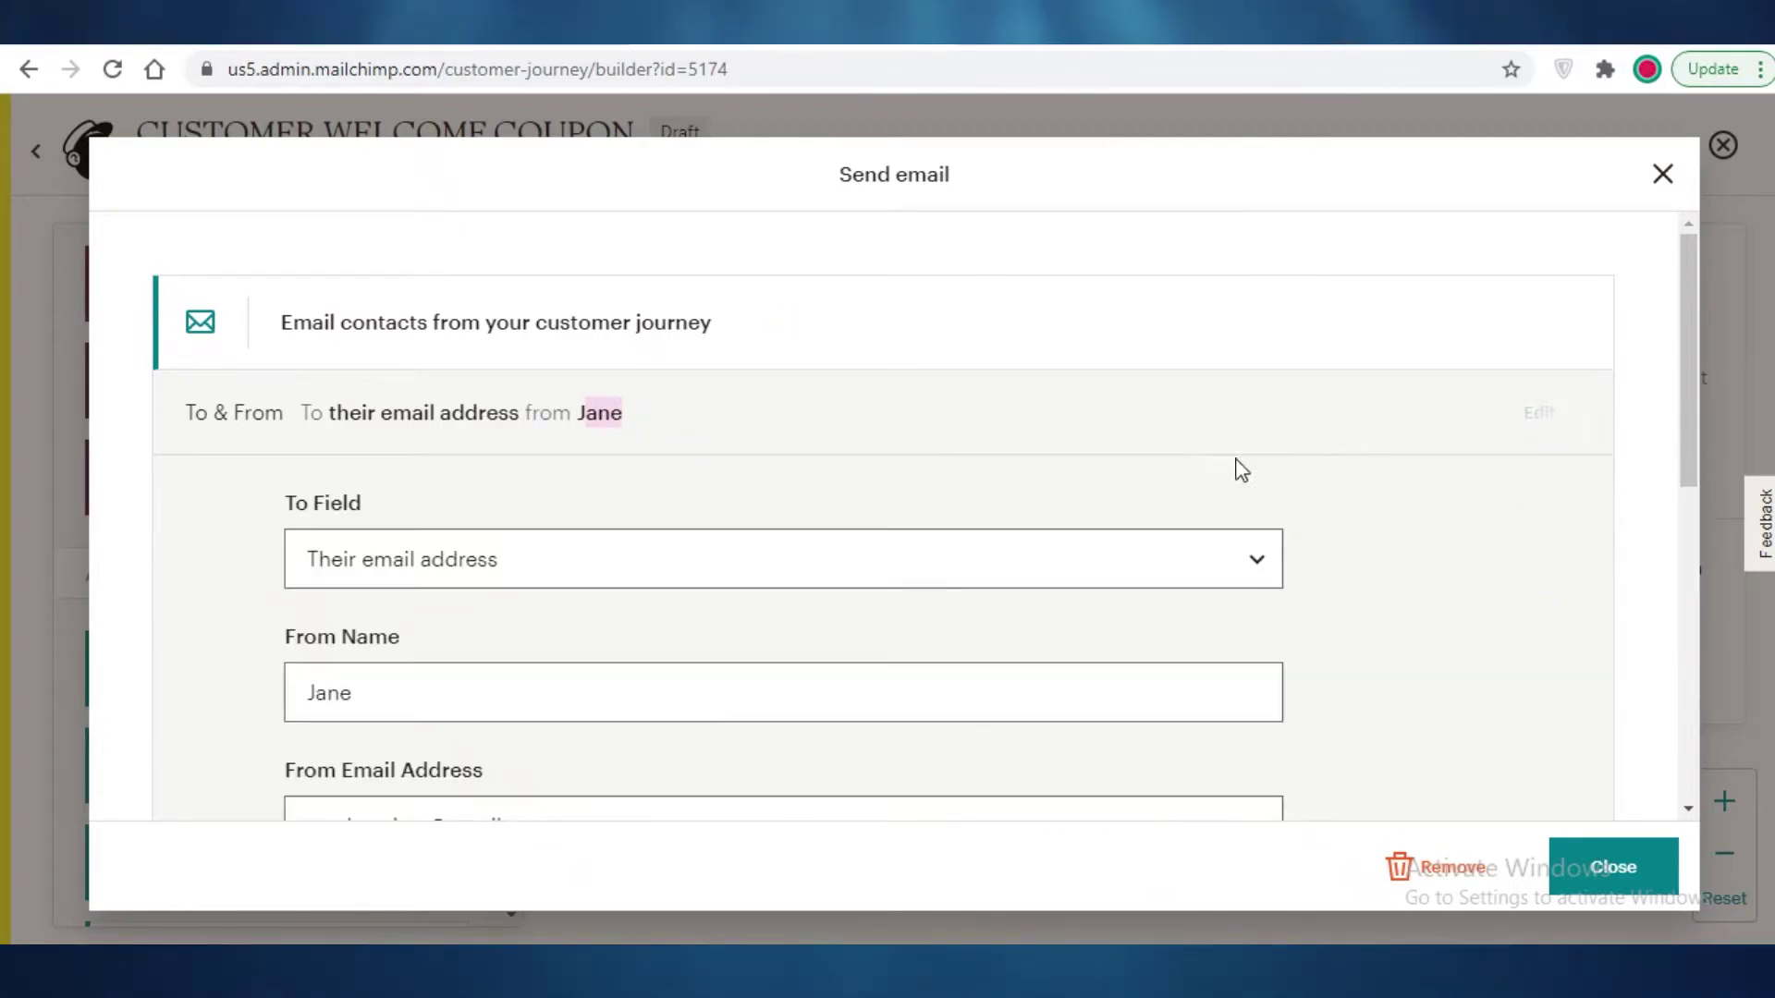
scroll(499, 471, "down", 2)
left_click(387, 430)
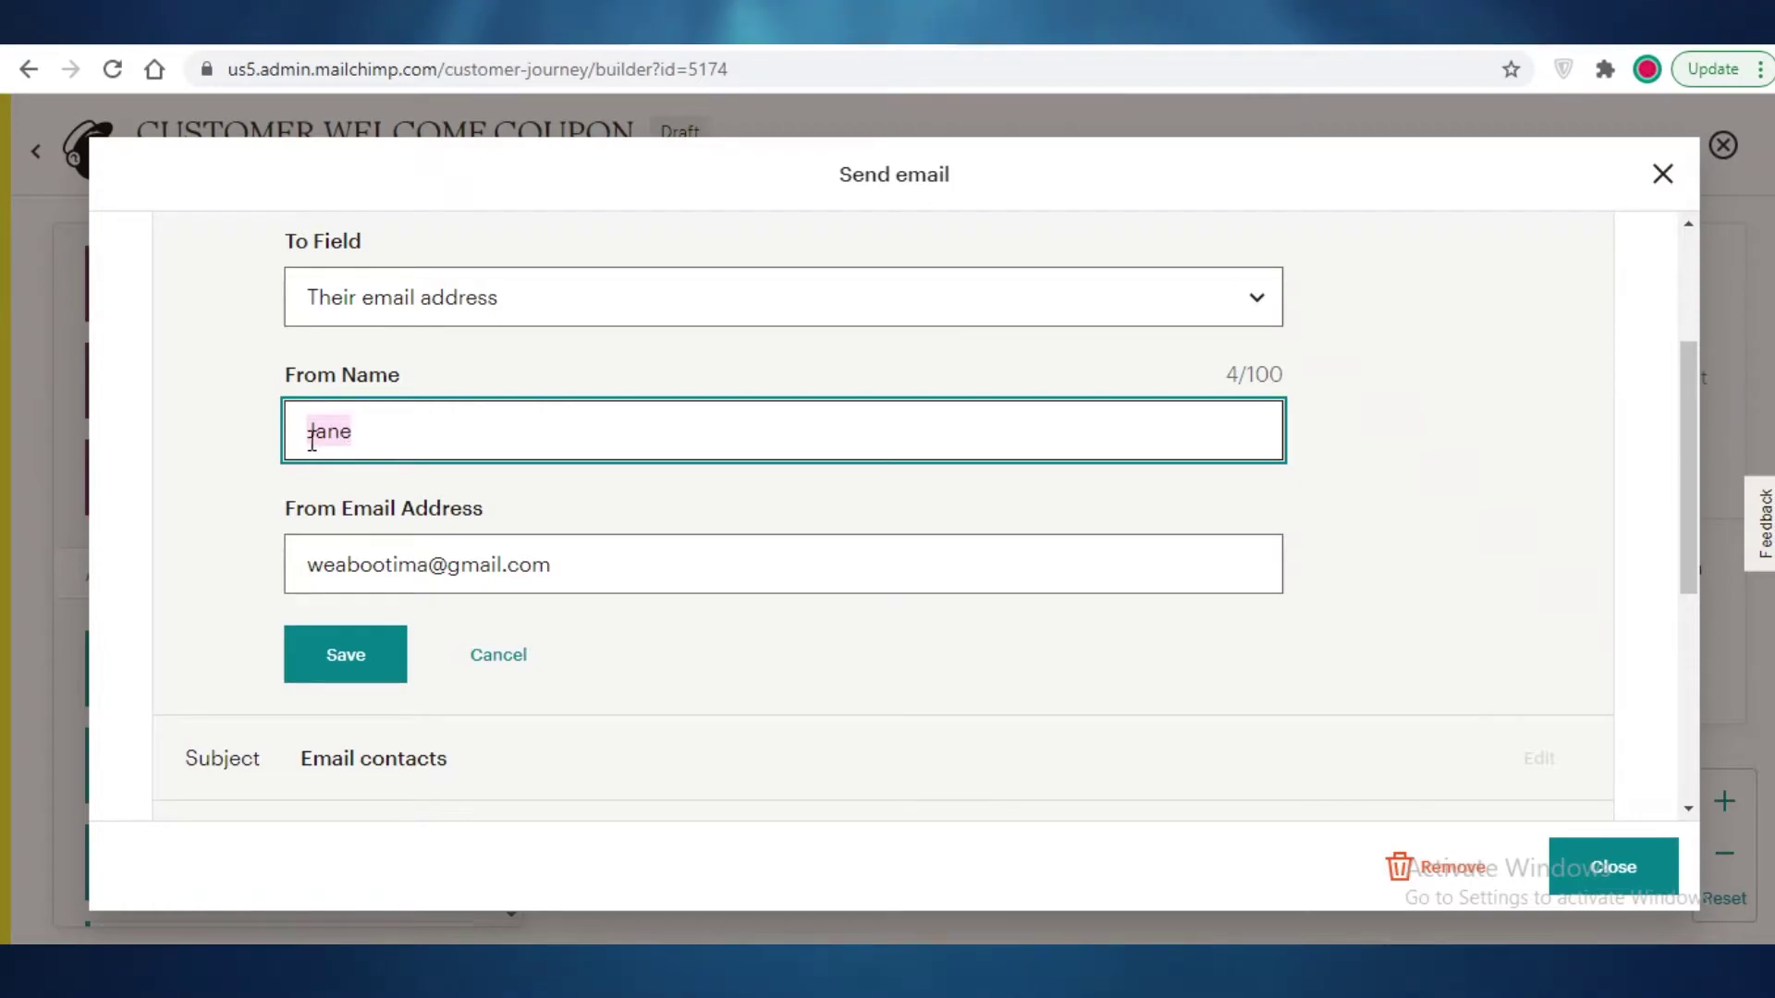
type("MI")
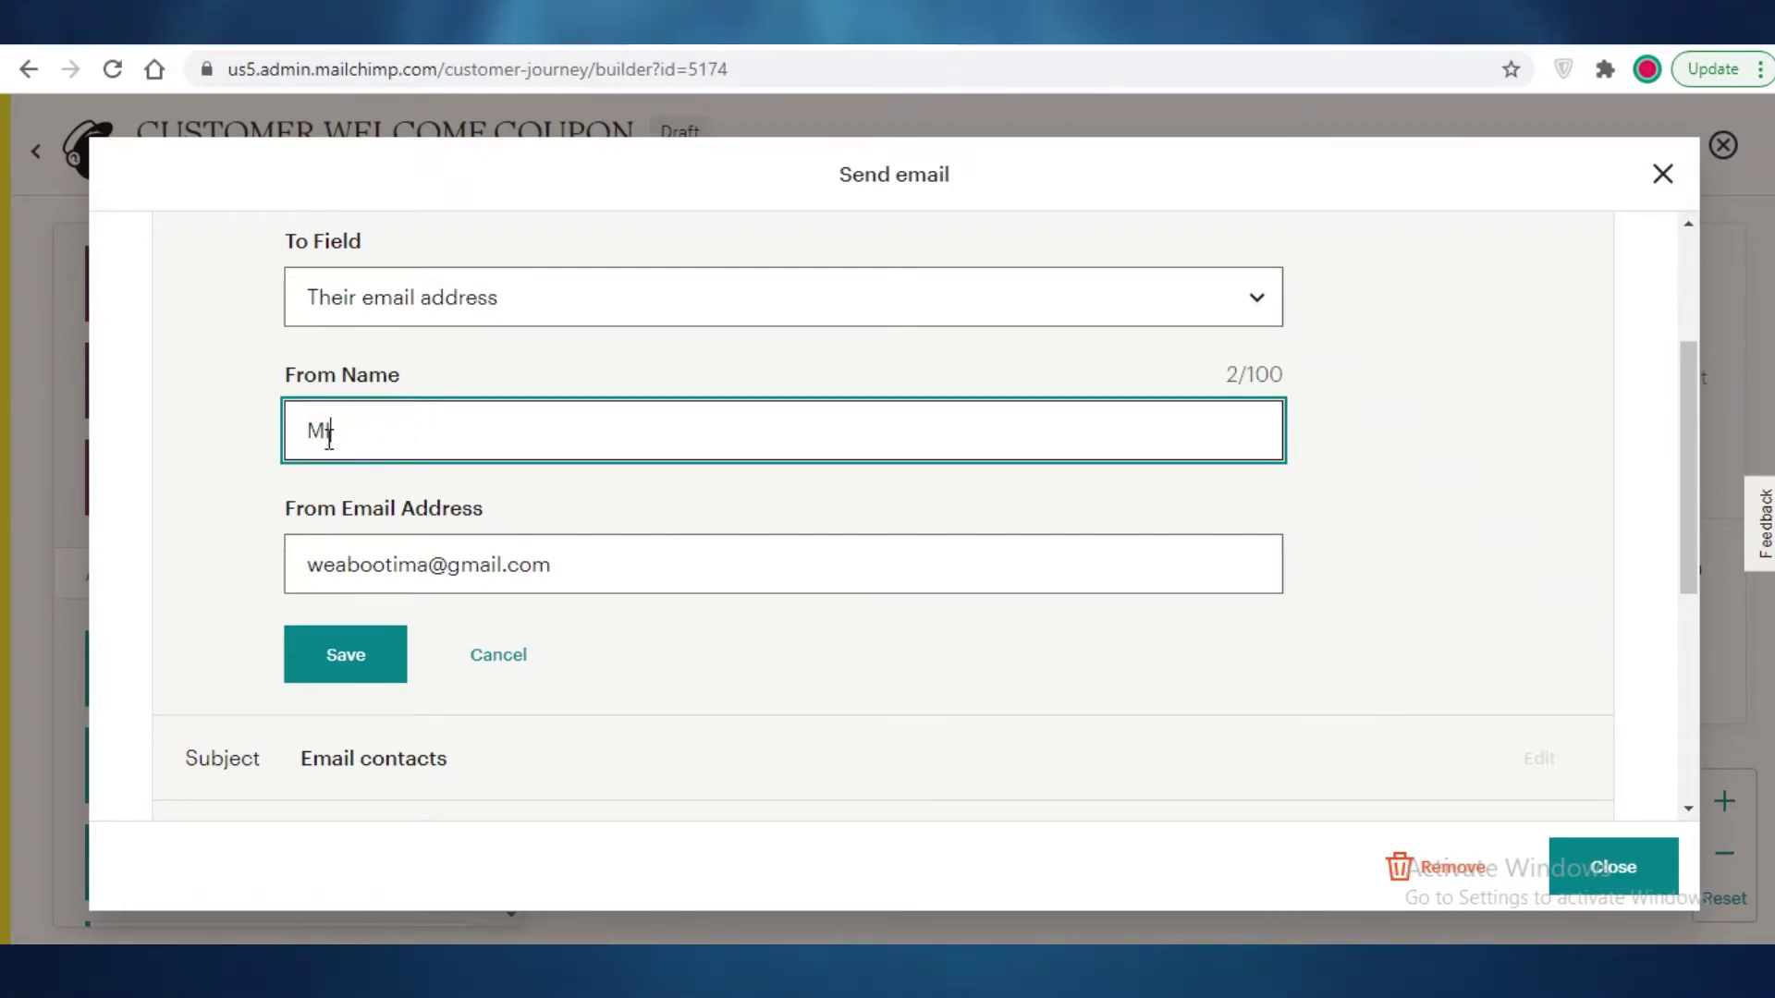
type("KE DE")
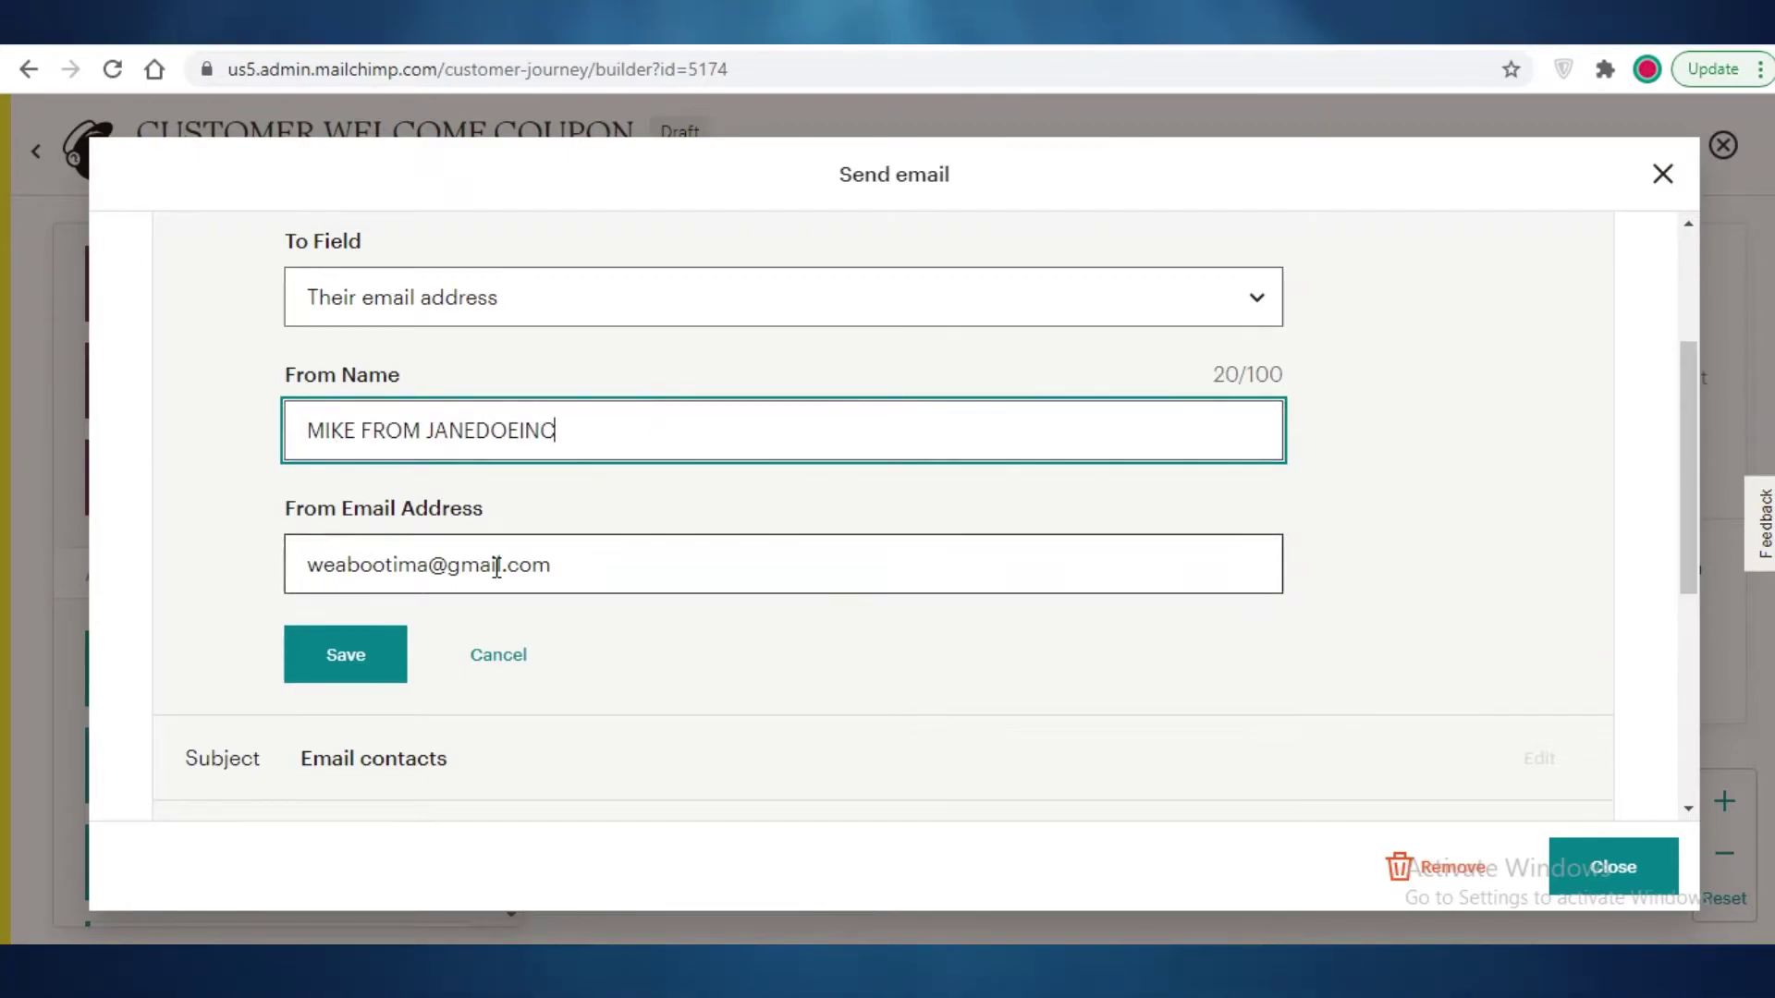
scroll(435, 591, "down", 5)
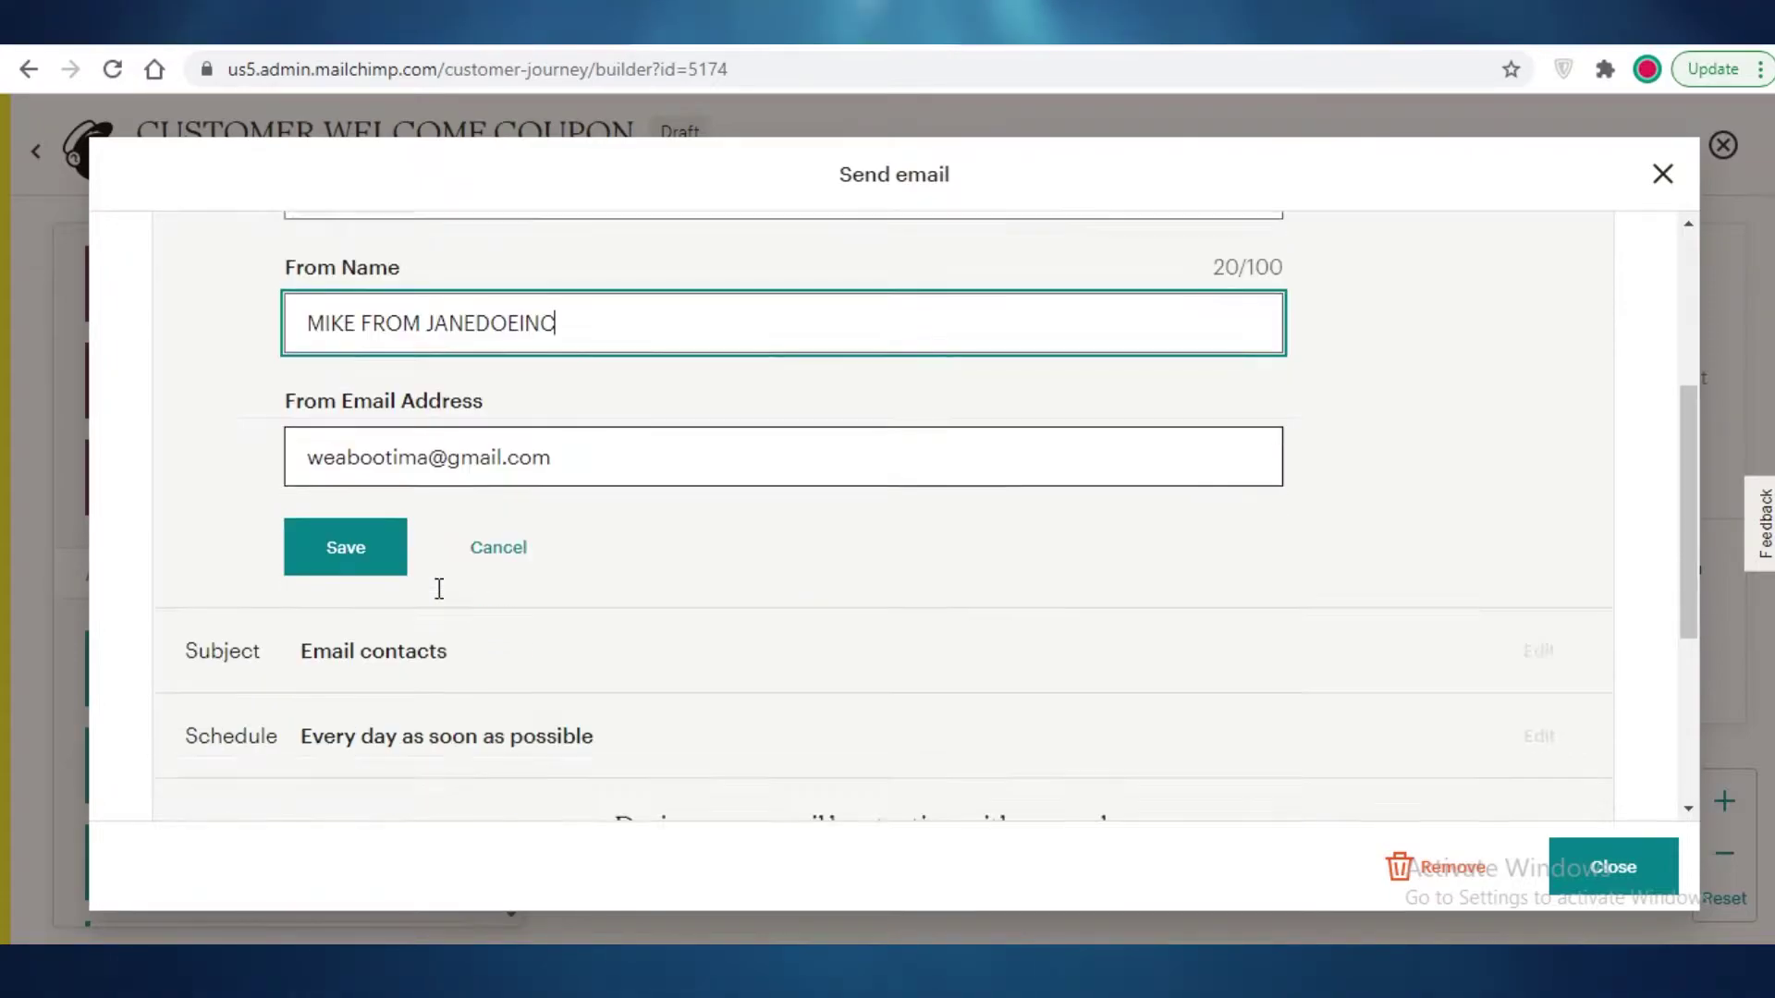
scroll(475, 511, "up", 3)
left_click(317, 421)
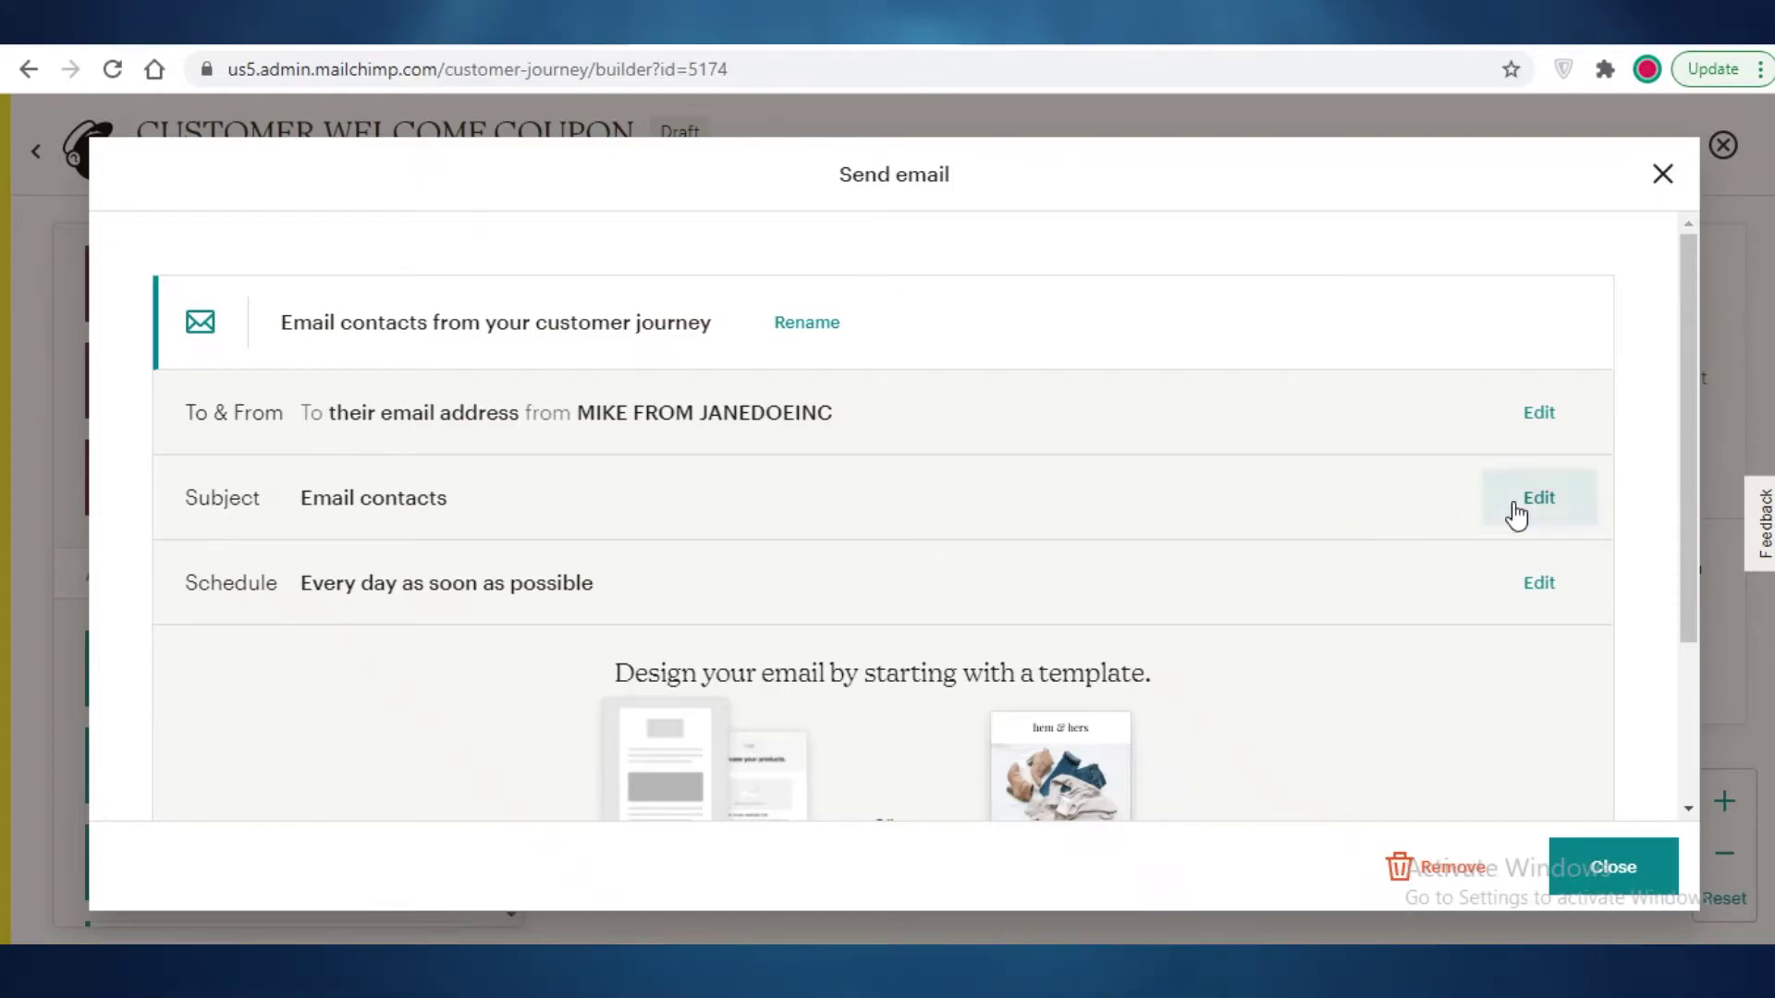
- Replace the email's subject with WELCOME DISCOUNT and save it
left_click(1539, 499)
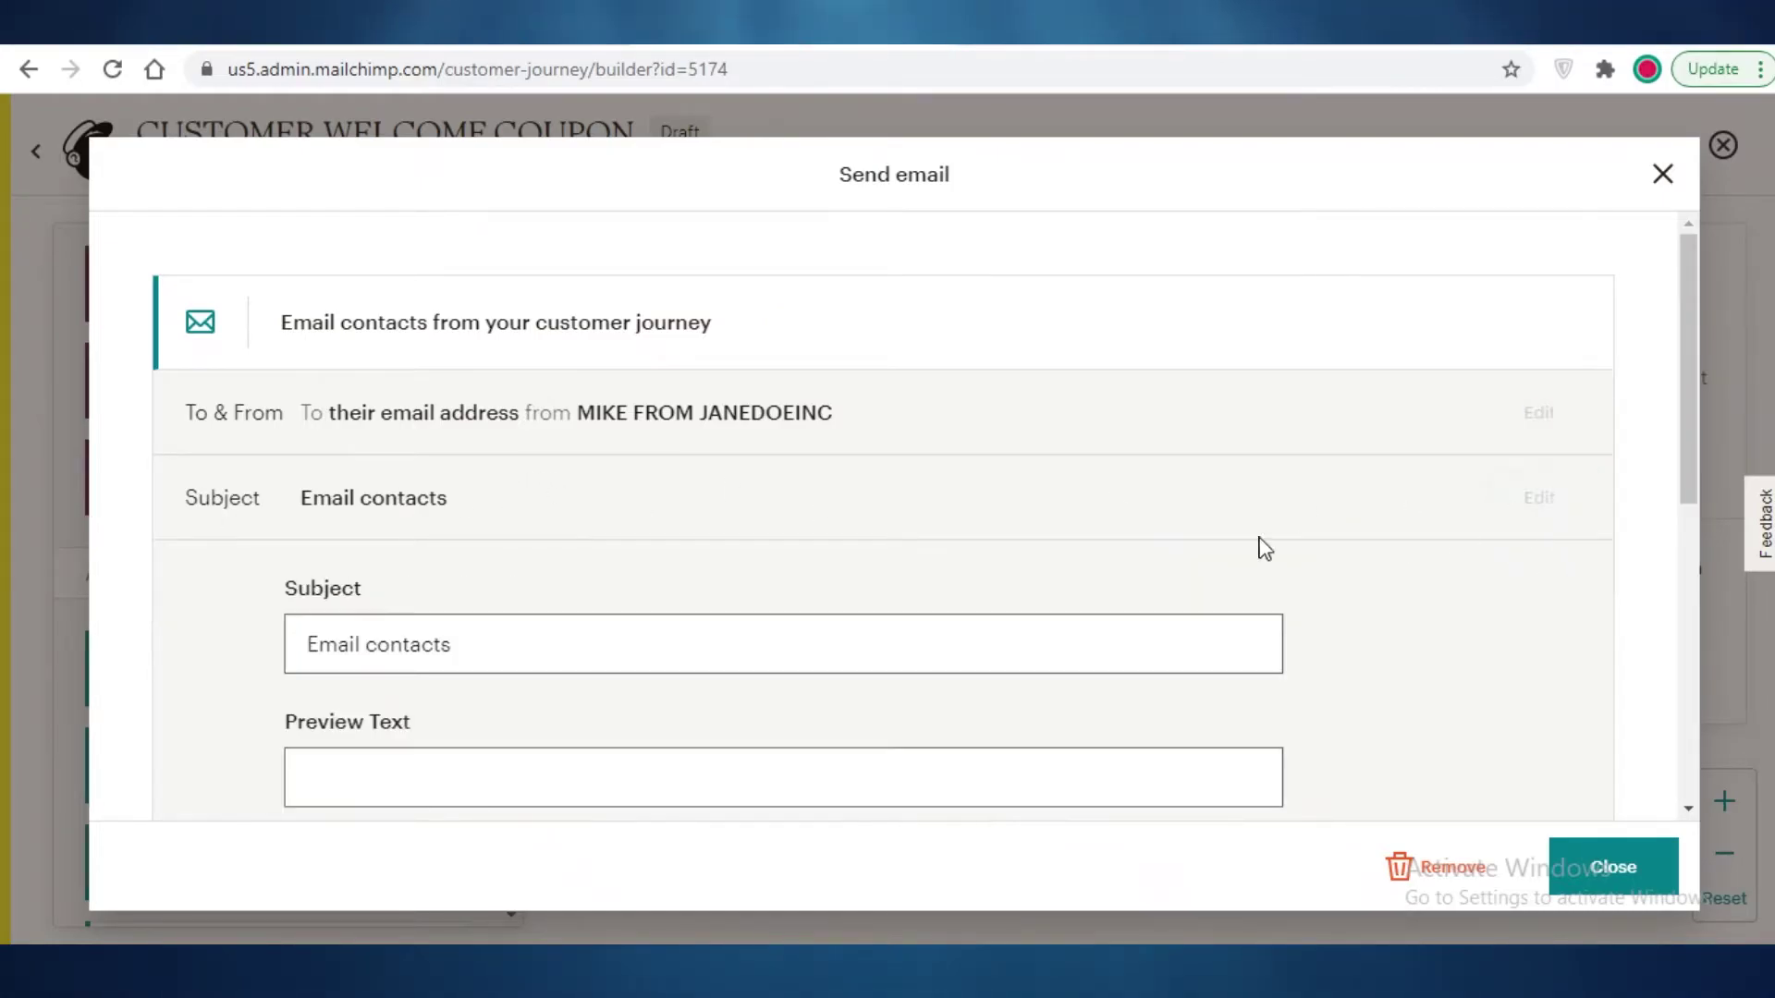
scroll(523, 619, "down", 3)
scroll(503, 582, "up", 1)
left_click(457, 523)
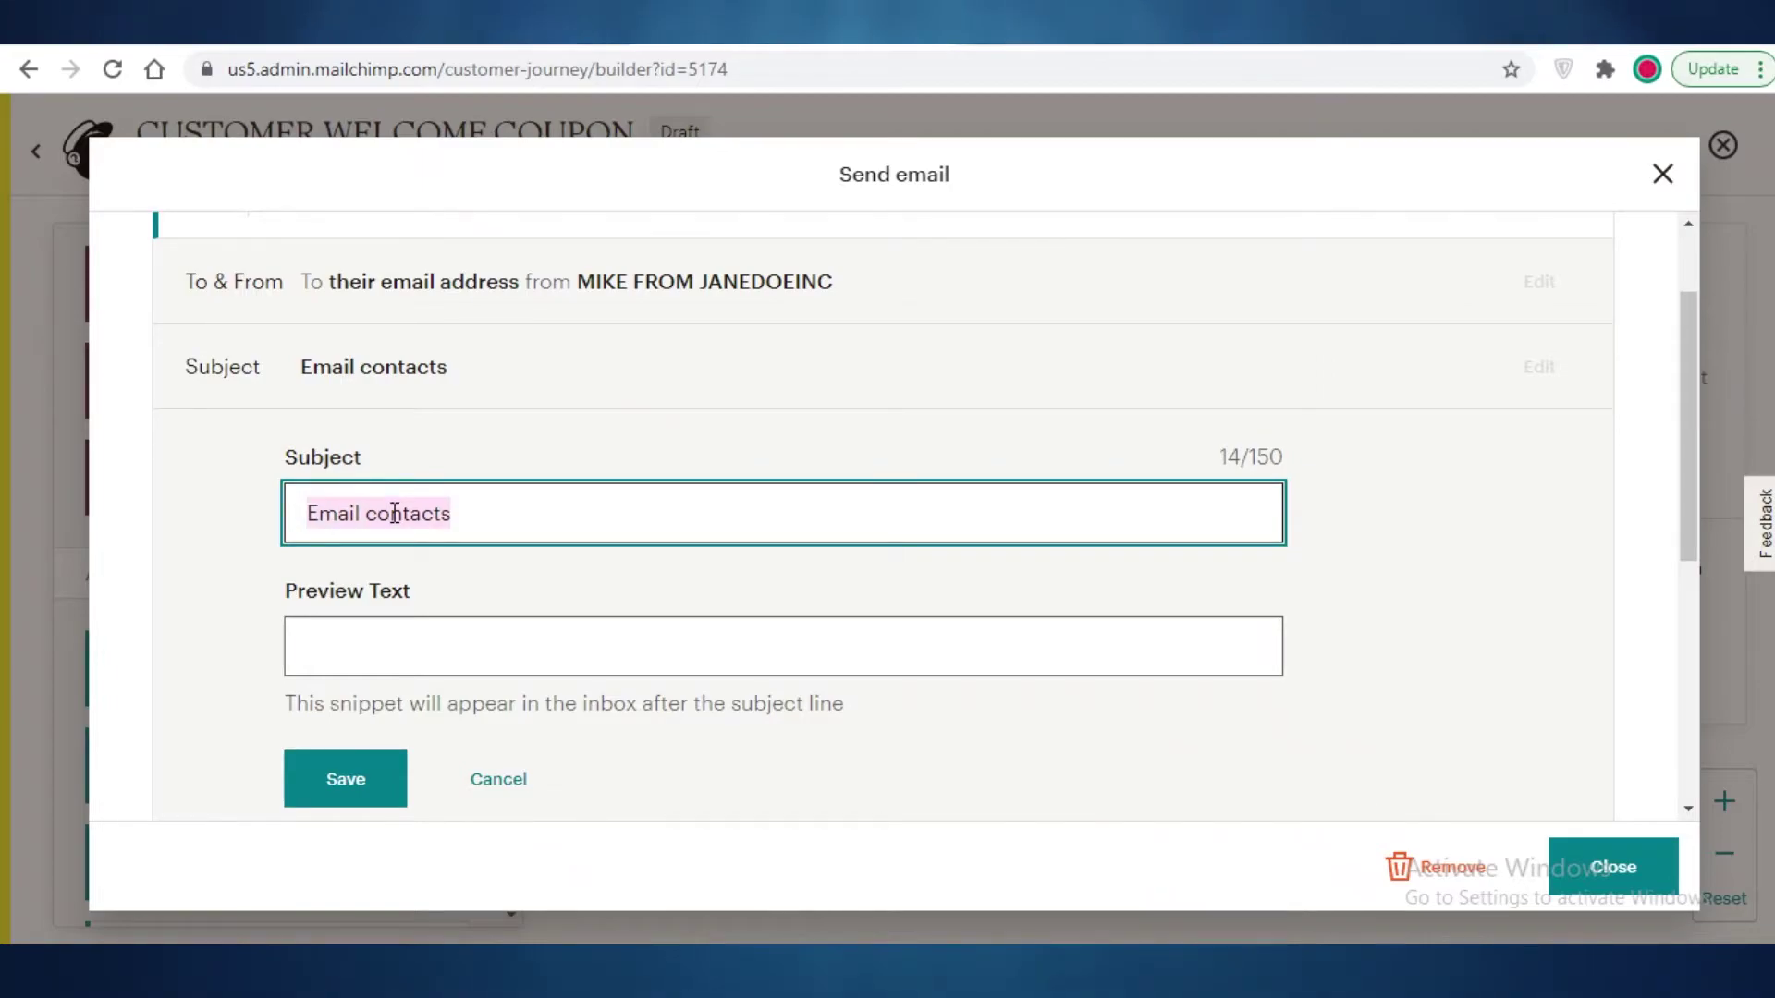
type("WE")
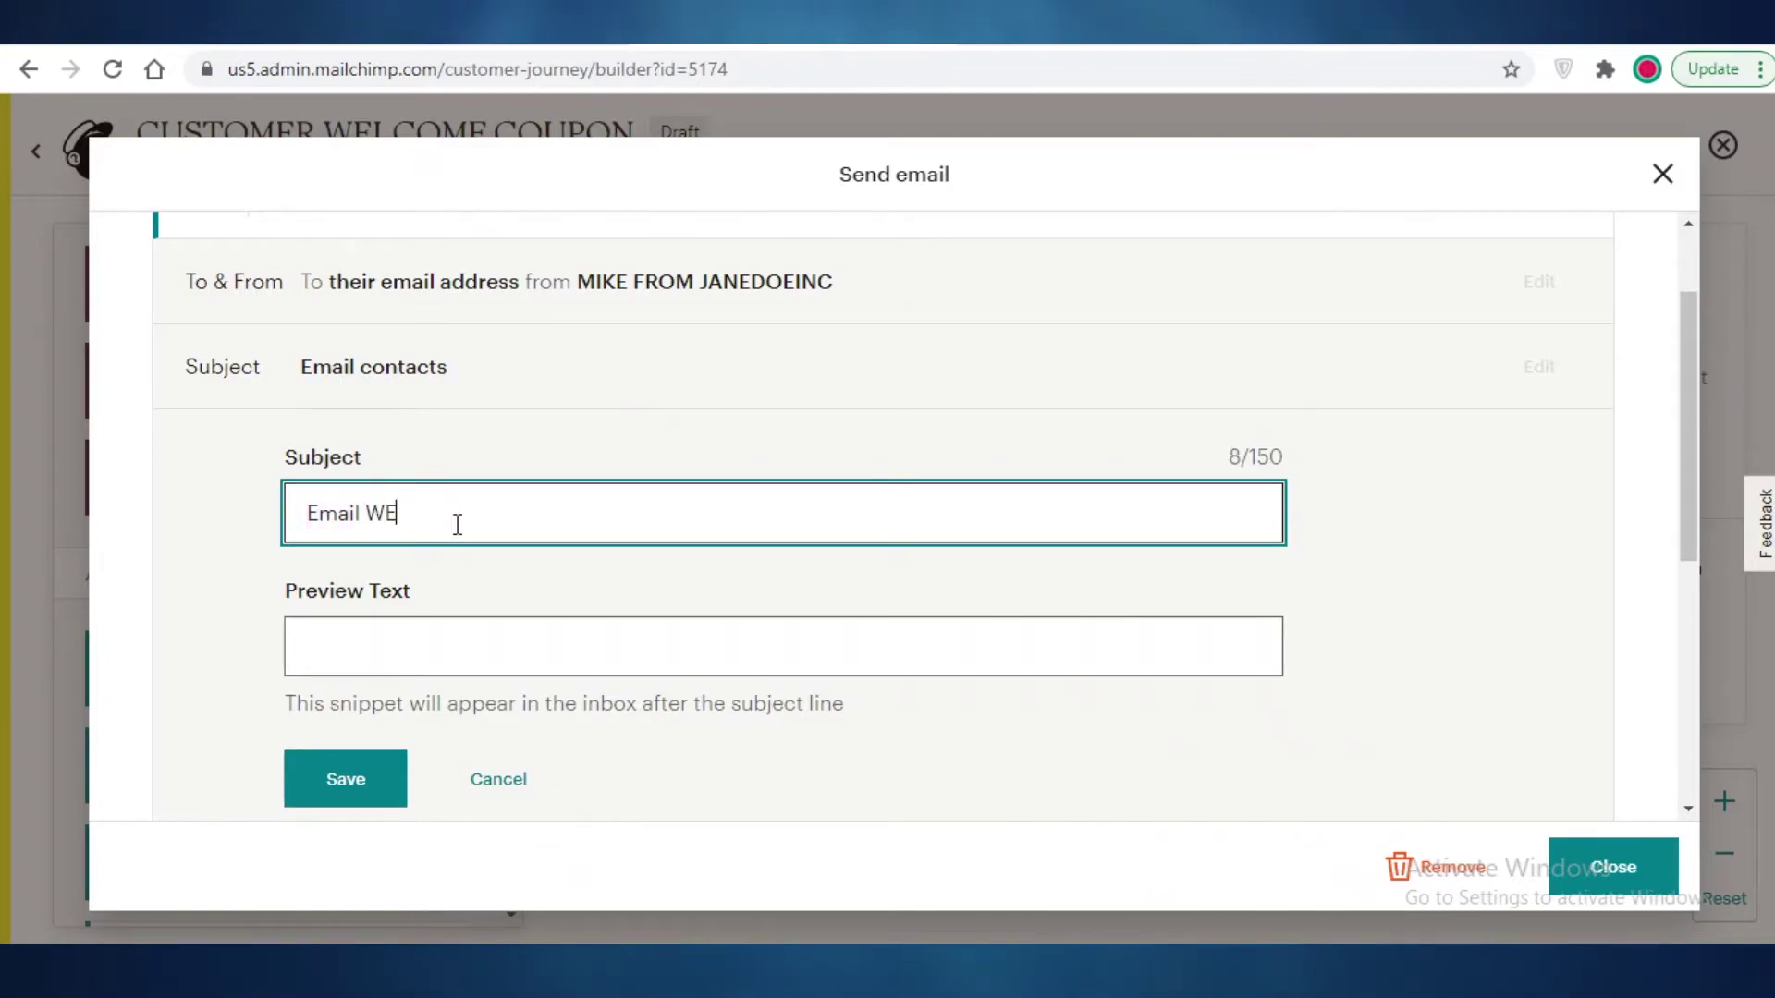
key("BackSpace")
key("BackSpace")
key("BackSpace")
key("BackSpace")
key("BackSpace")
key("BackSpace")
key("BackSpace")
key("BackSpace")
type("WELCOME DISCOUNT")
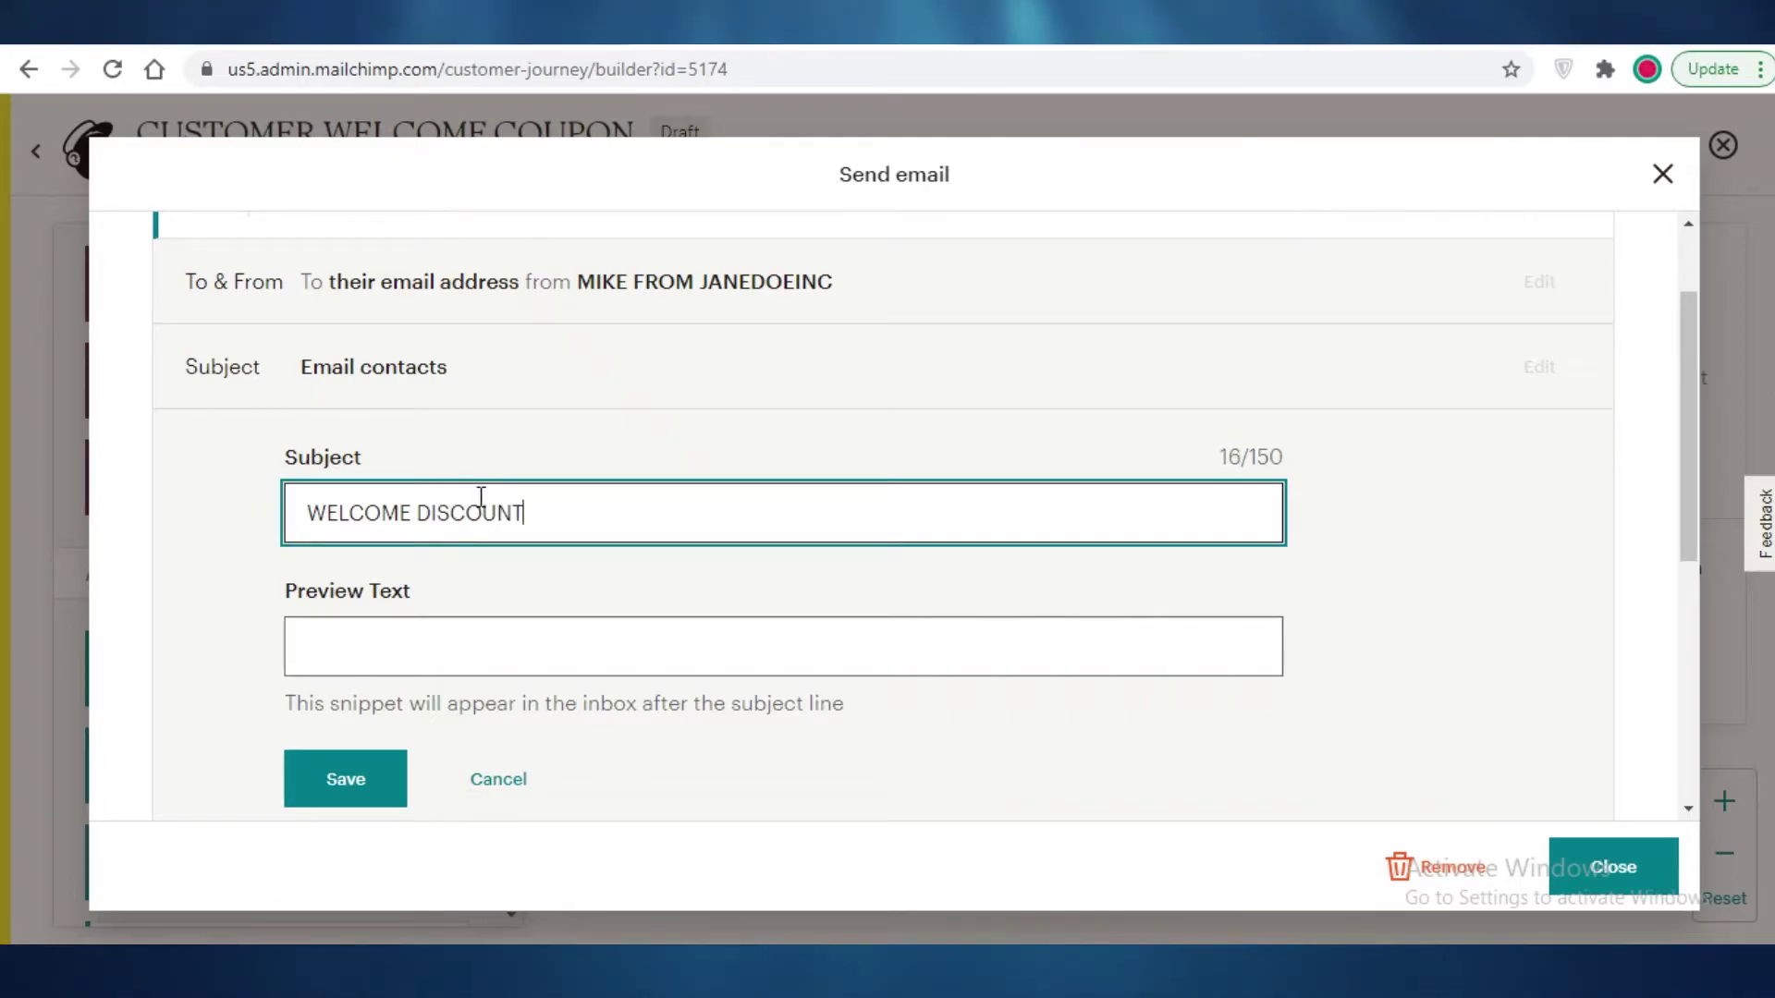
scroll(480, 497, "down", 3)
left_click(315, 528)
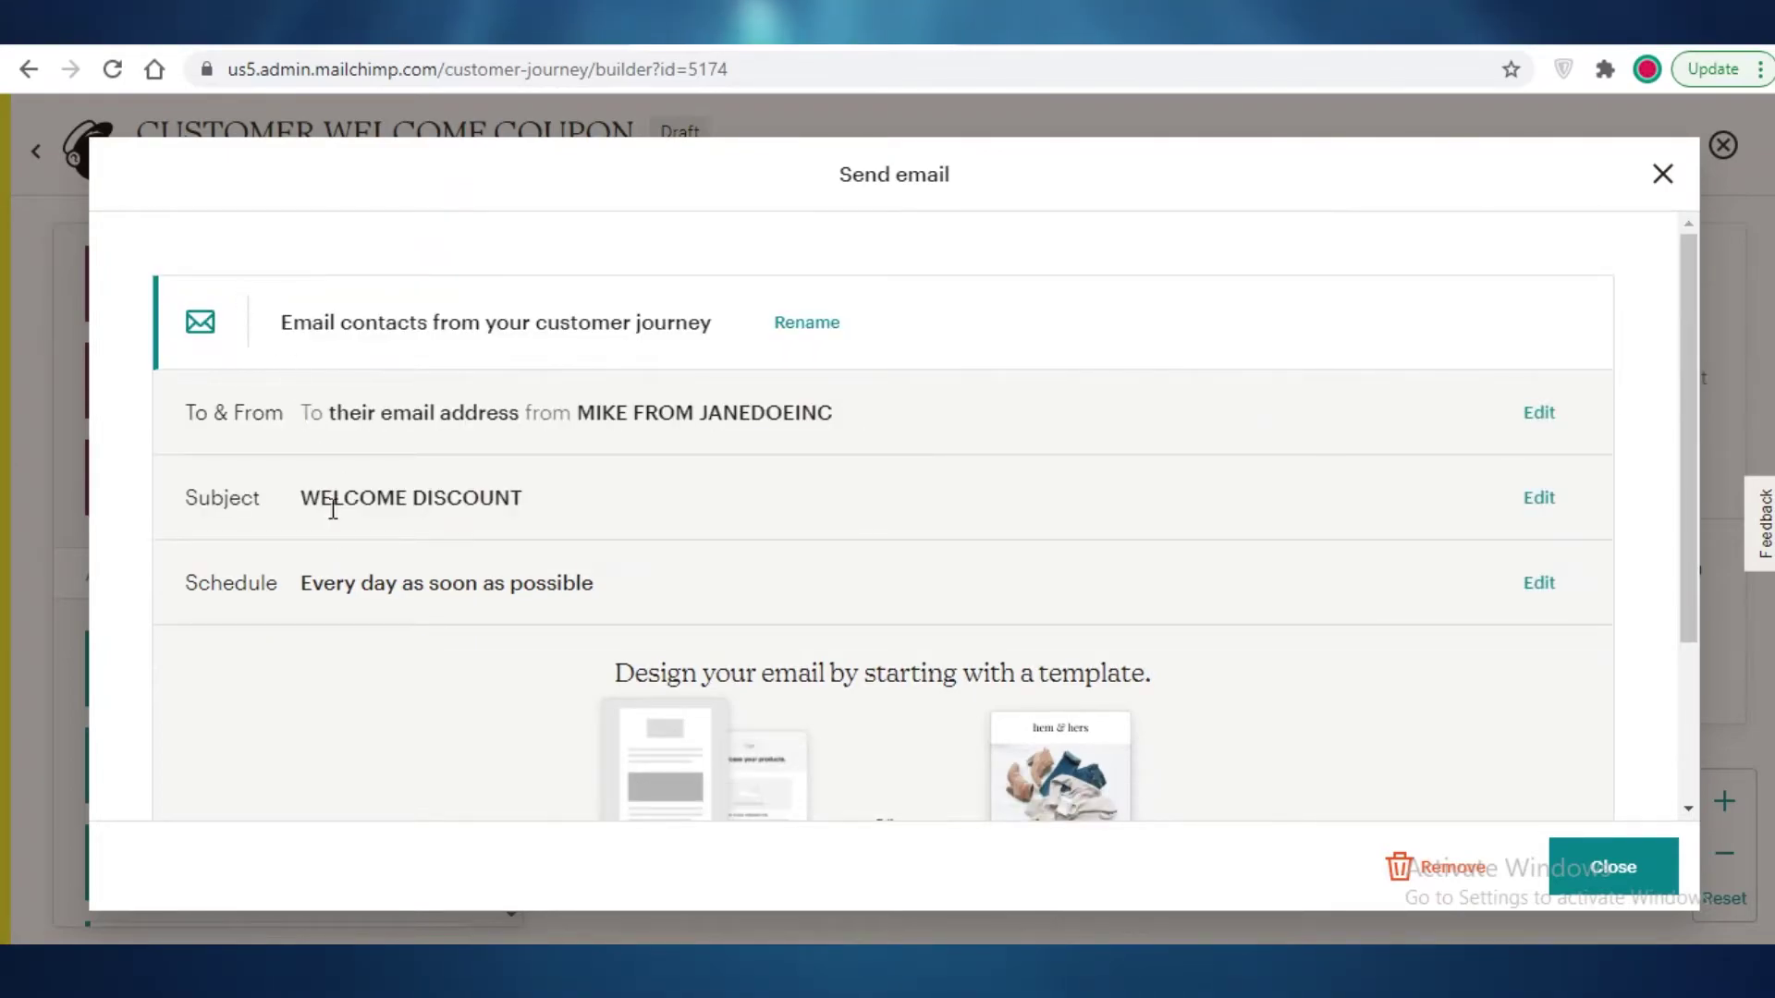
- Open the email's schedule for editing and examine the options for which days it should send
scroll(349, 571, "down", 1)
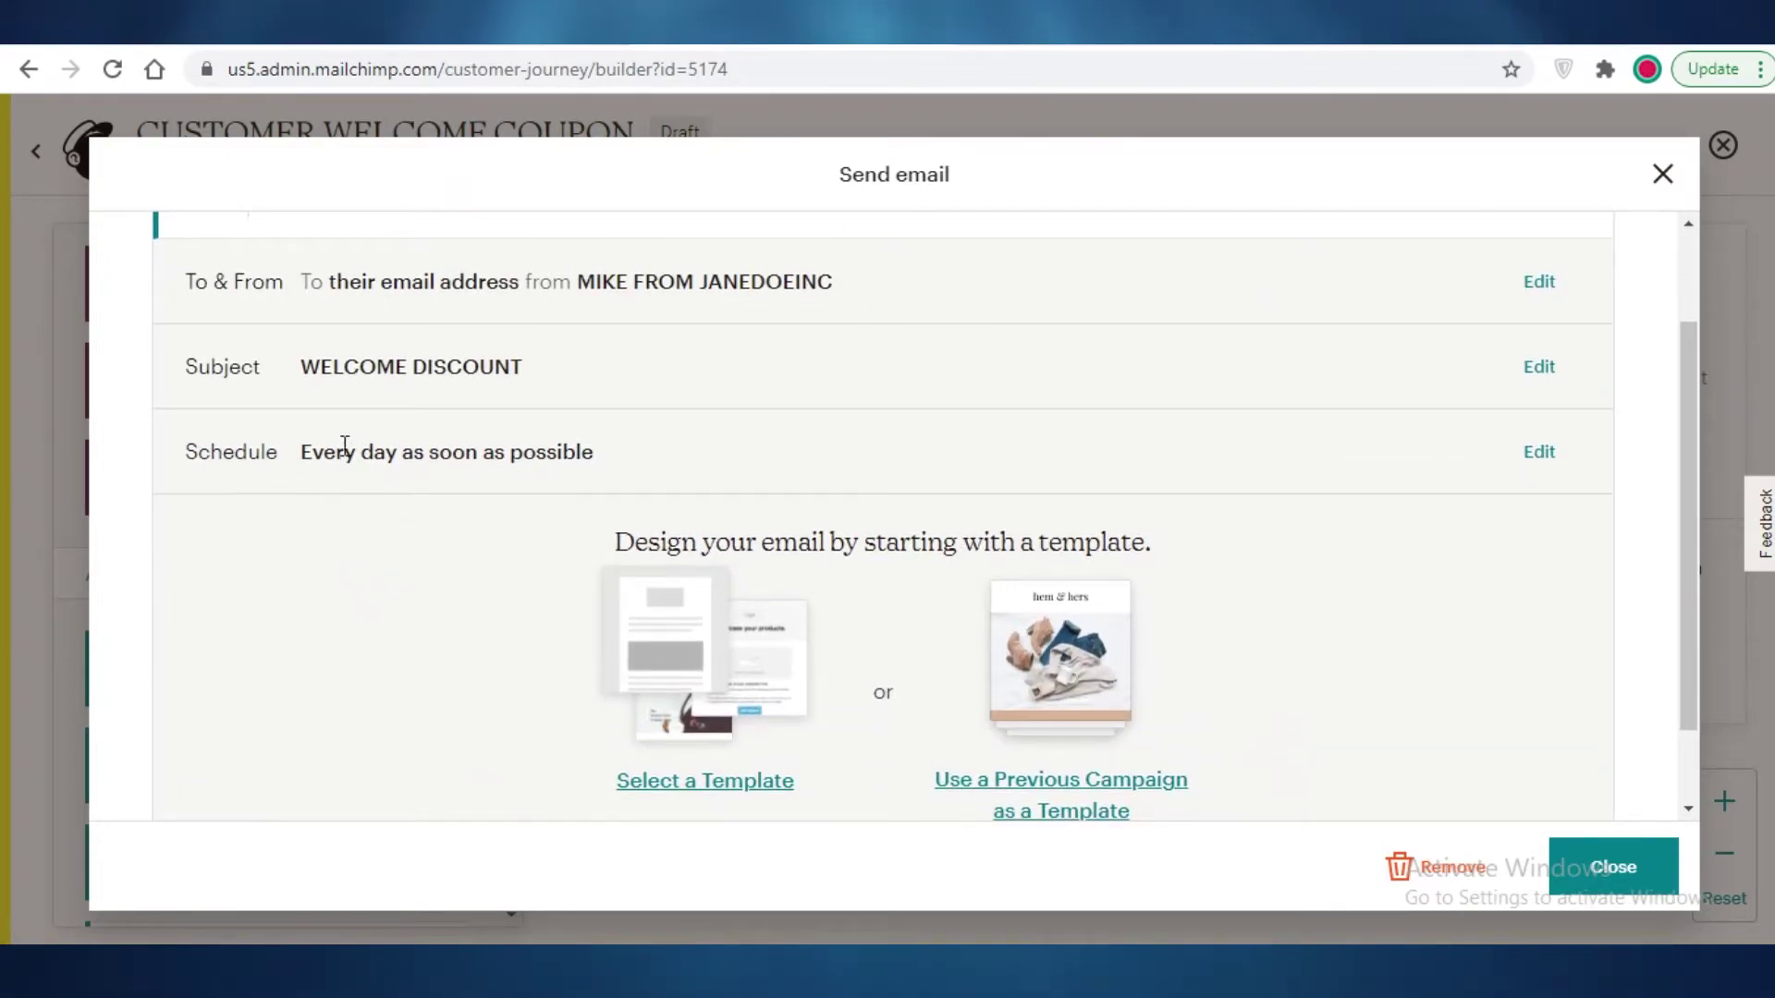
left_click(1538, 452)
scroll(555, 594, "down", 1)
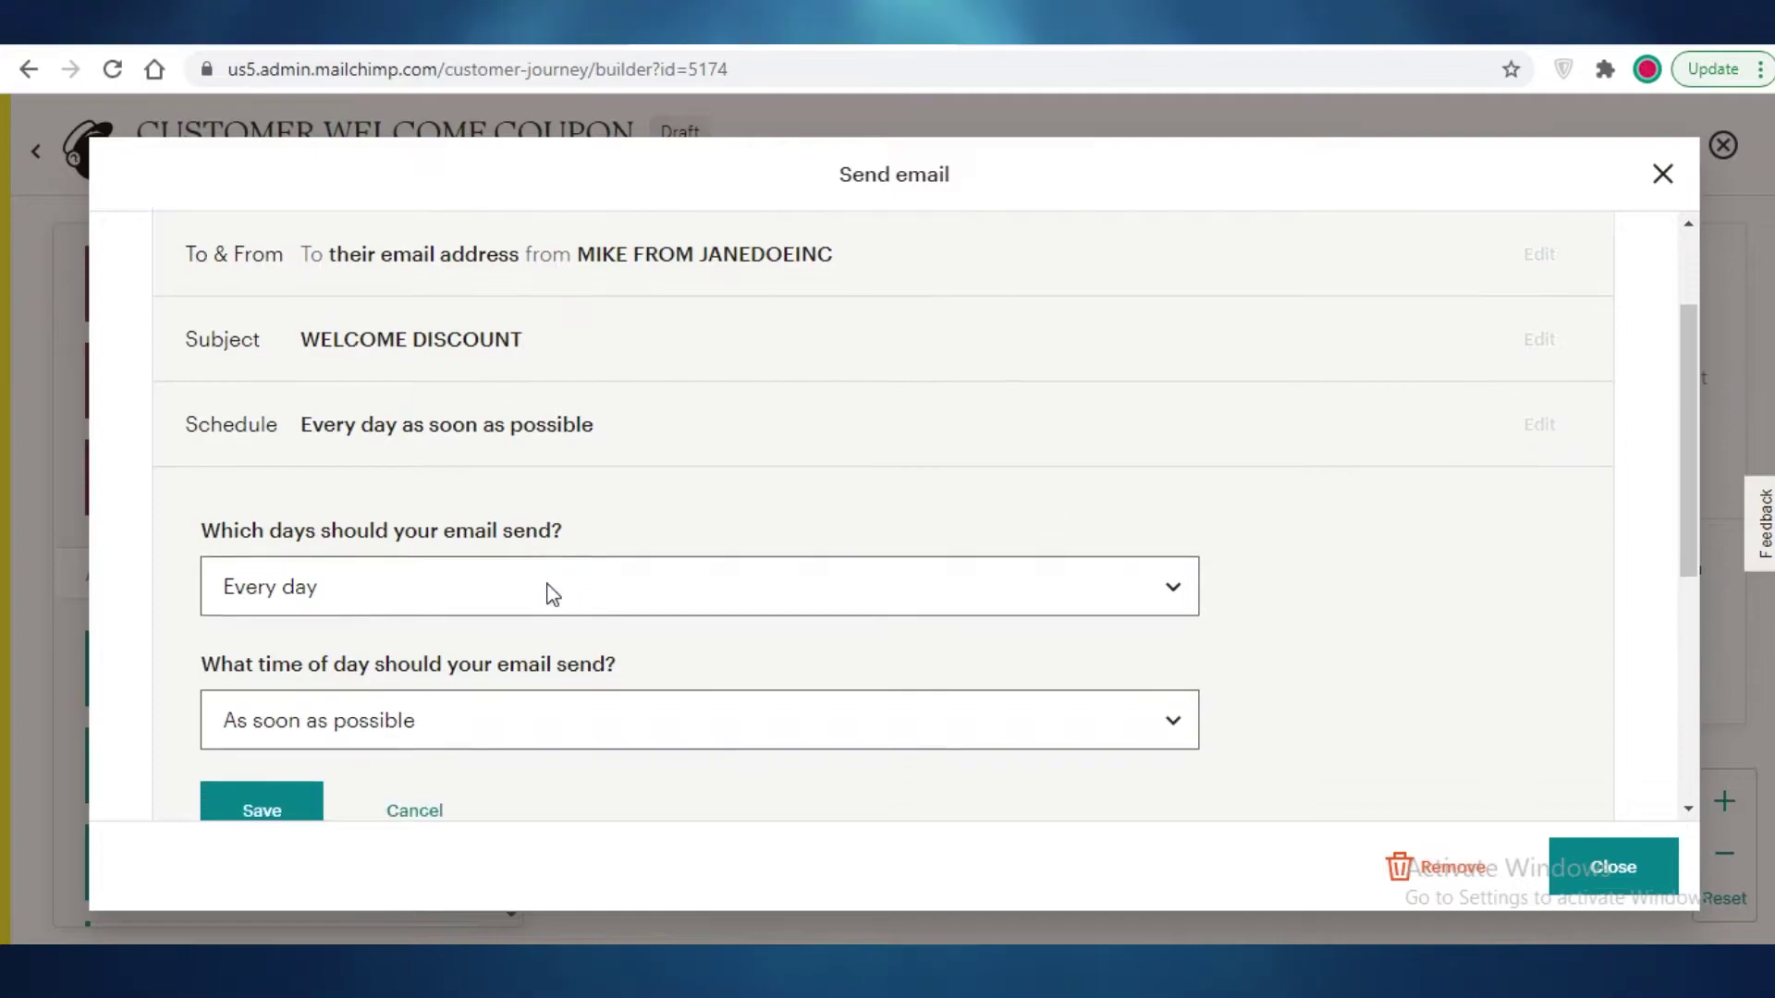
left_click(350, 508)
left_click(350, 500)
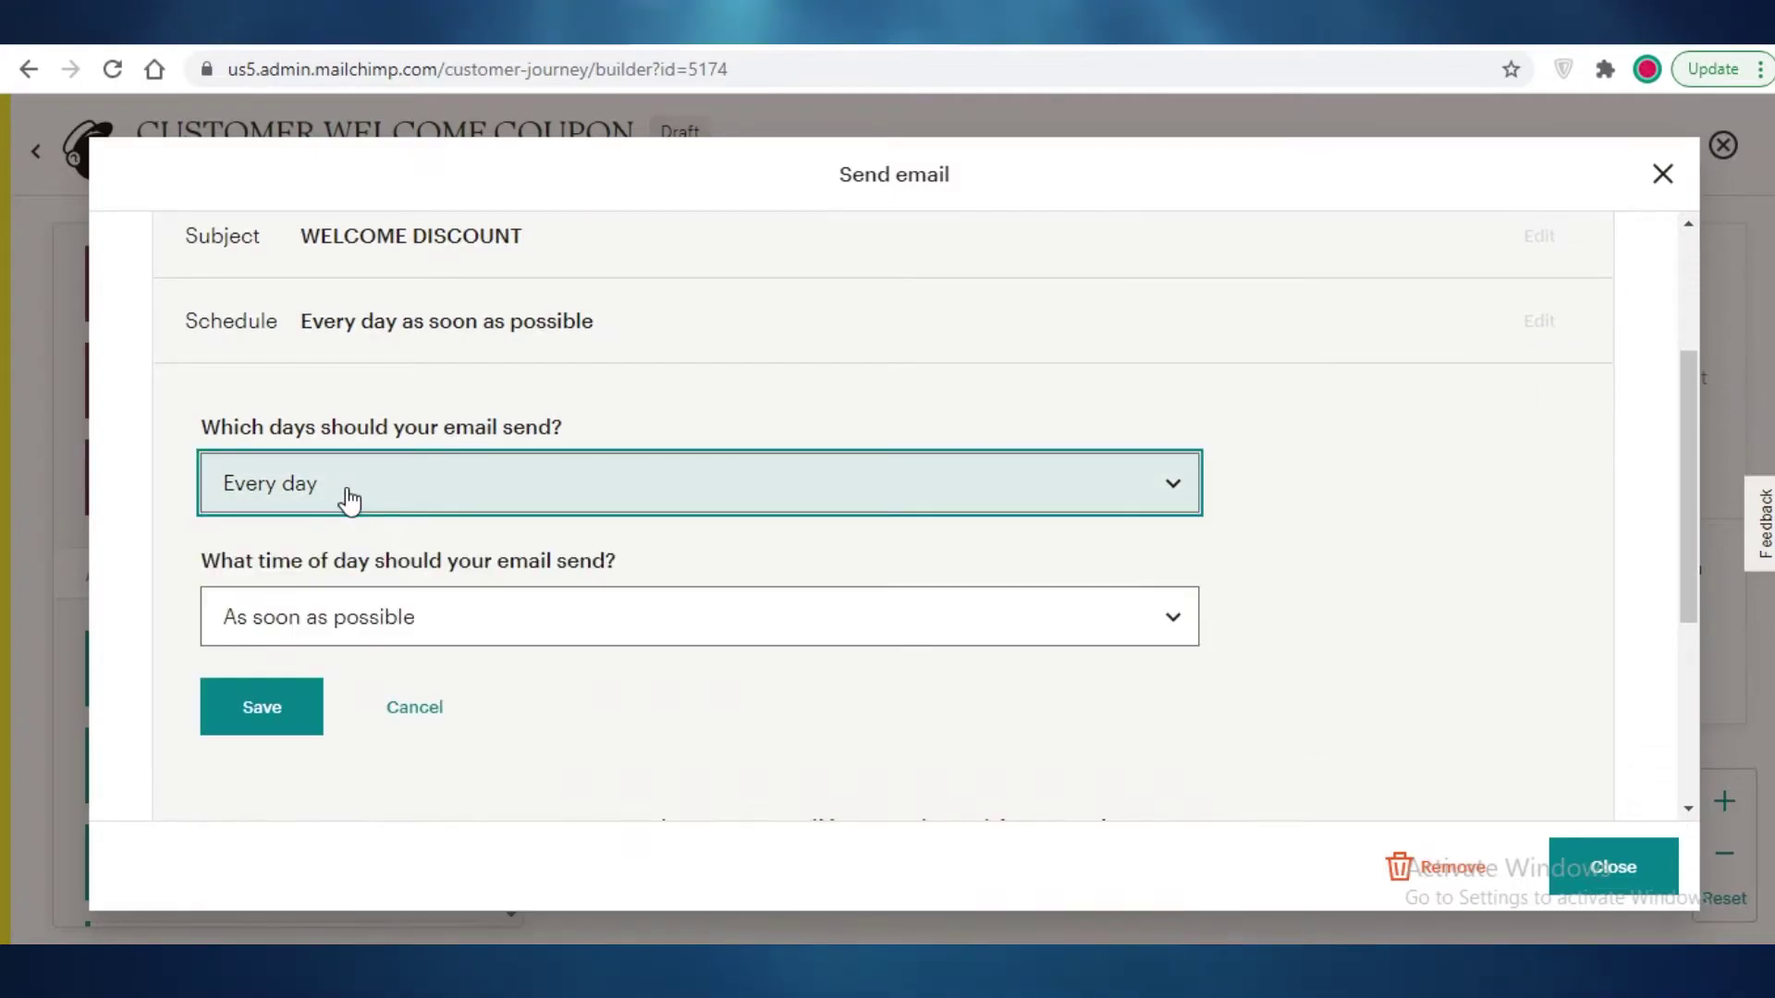
scroll(352, 471, "down", 1)
left_click(368, 358)
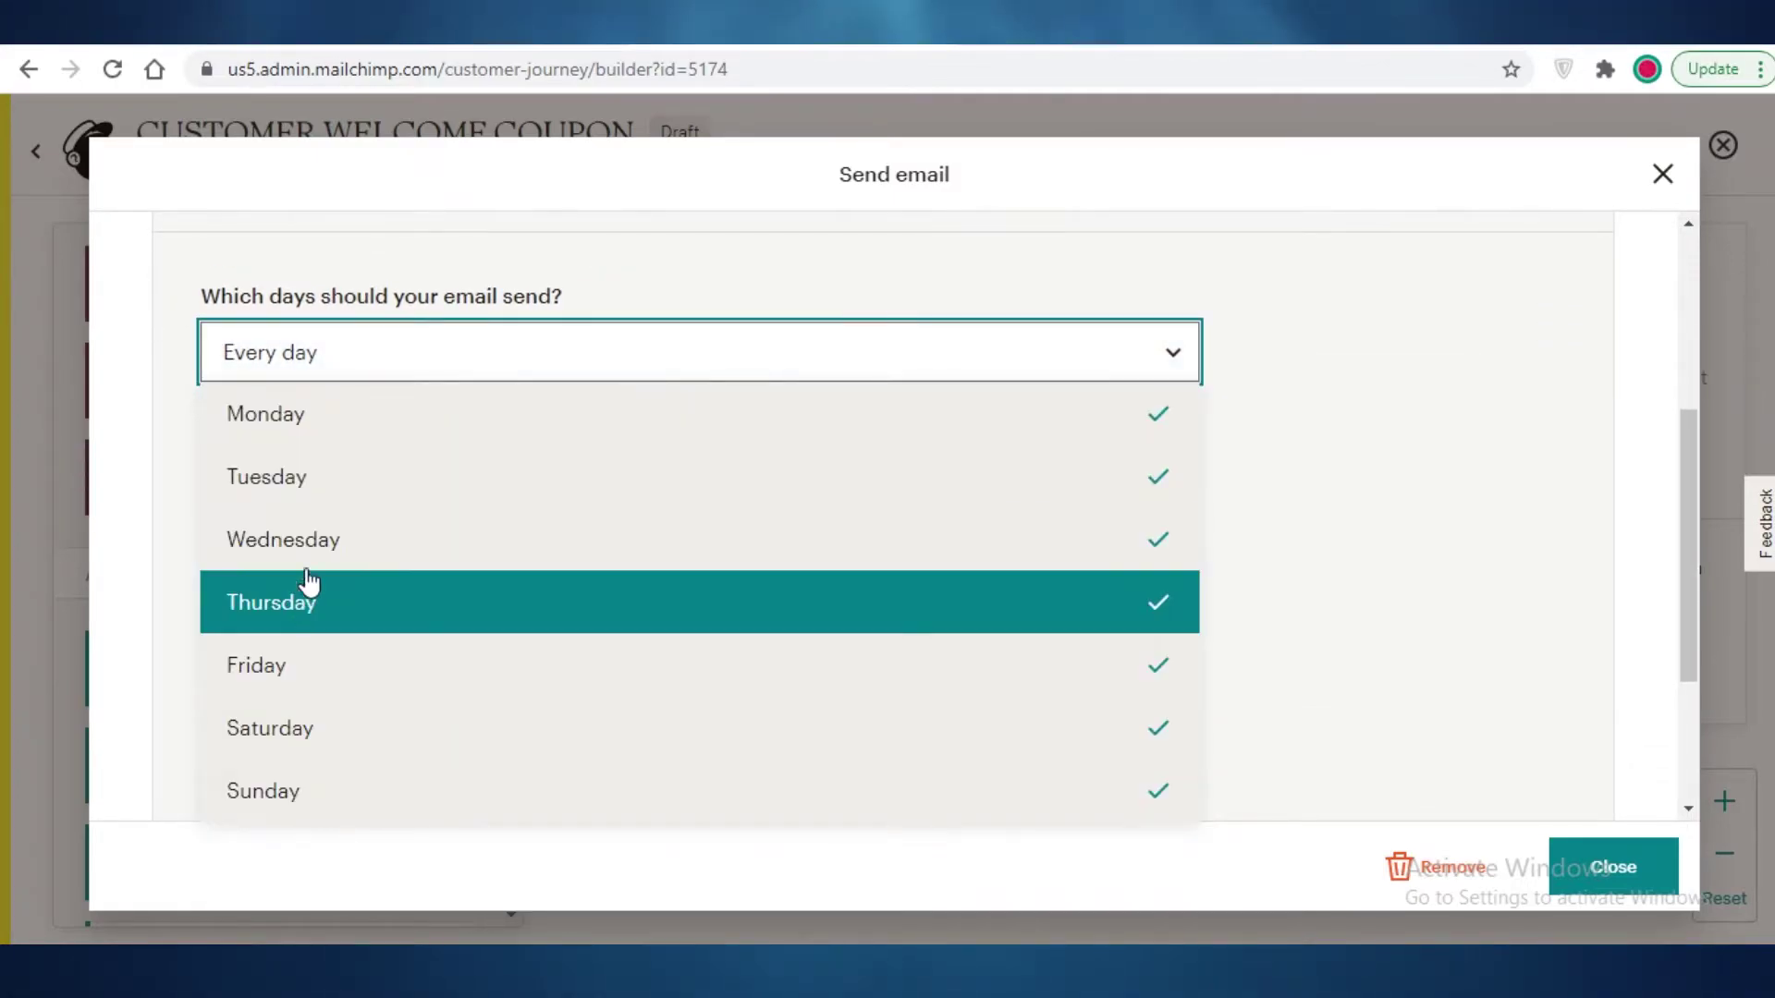
left_click(380, 371)
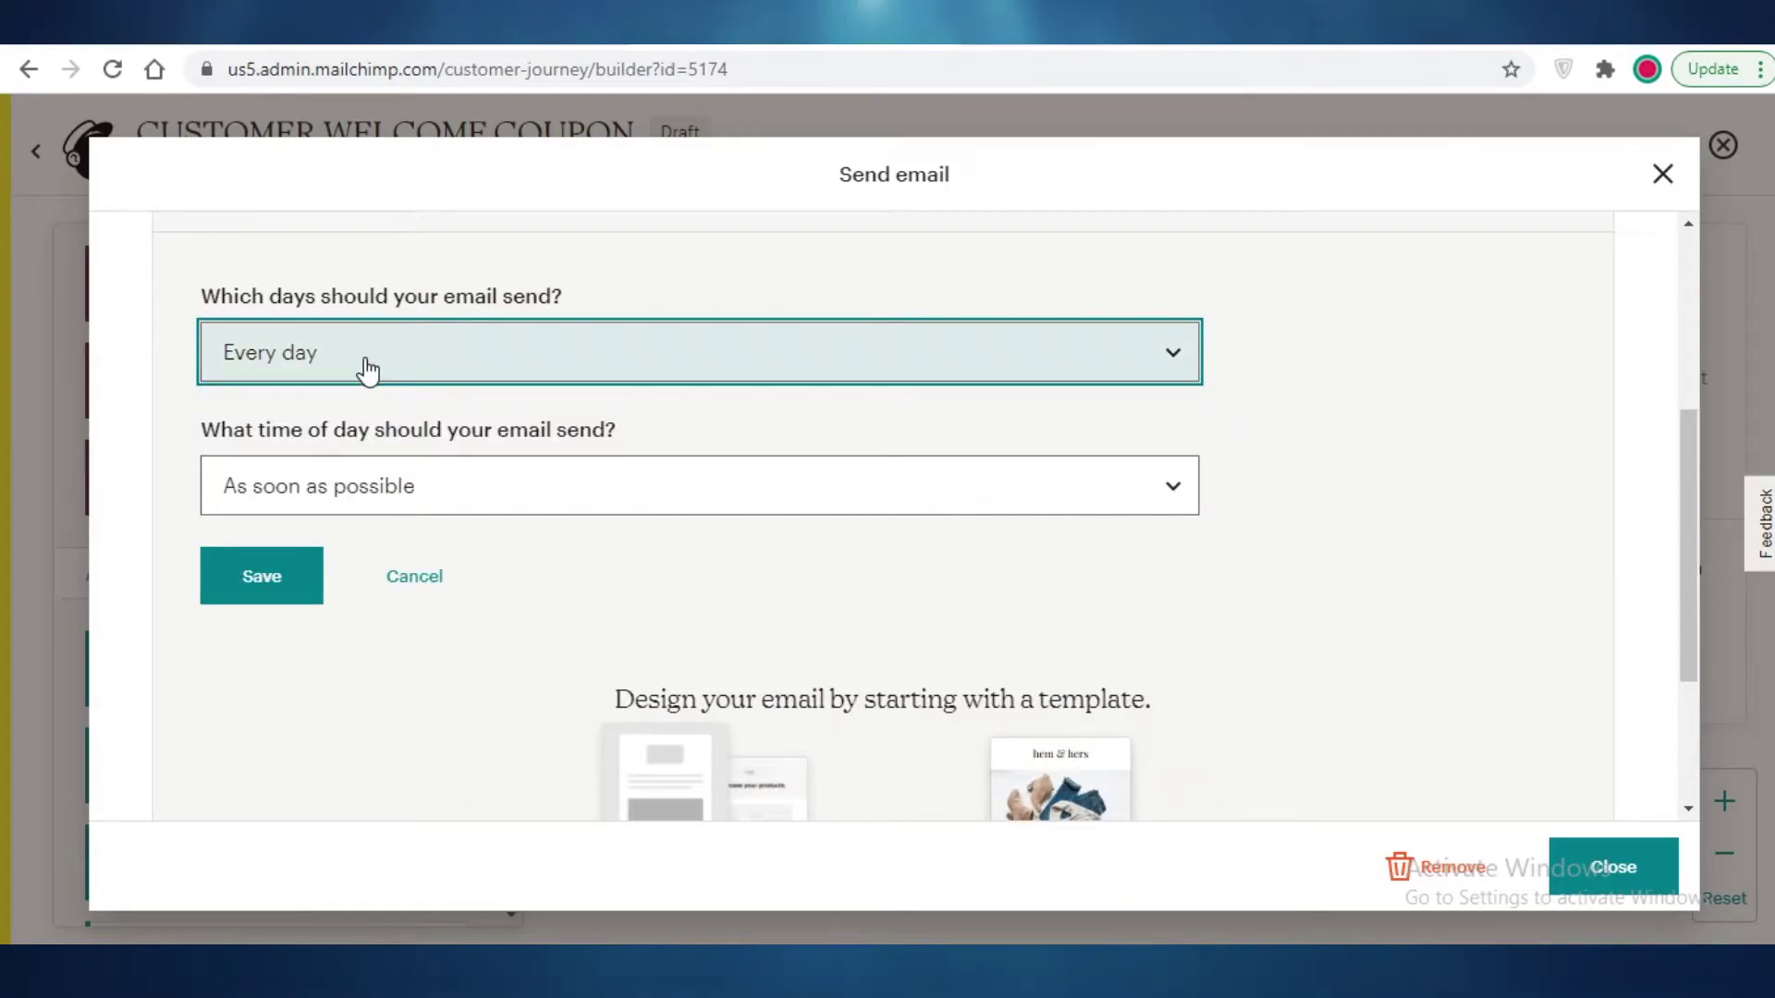
- Change the email's time-of-day setting to Only send between
left_click(293, 490)
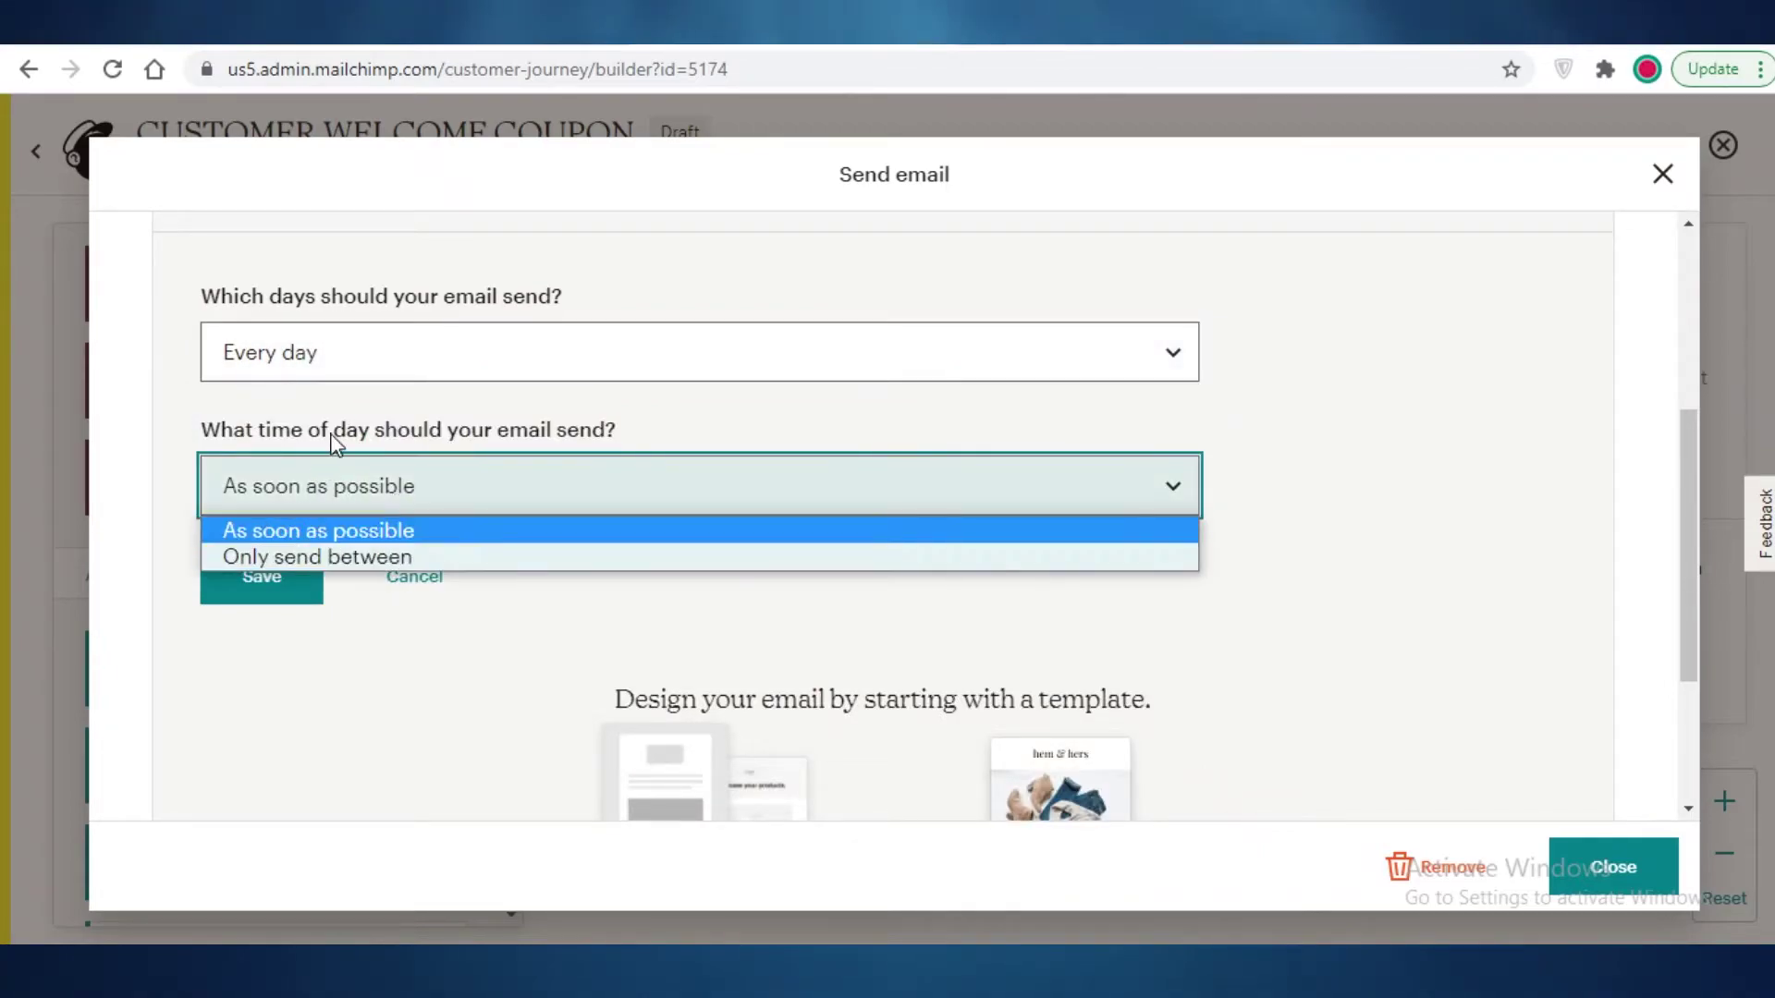
left_click(341, 483)
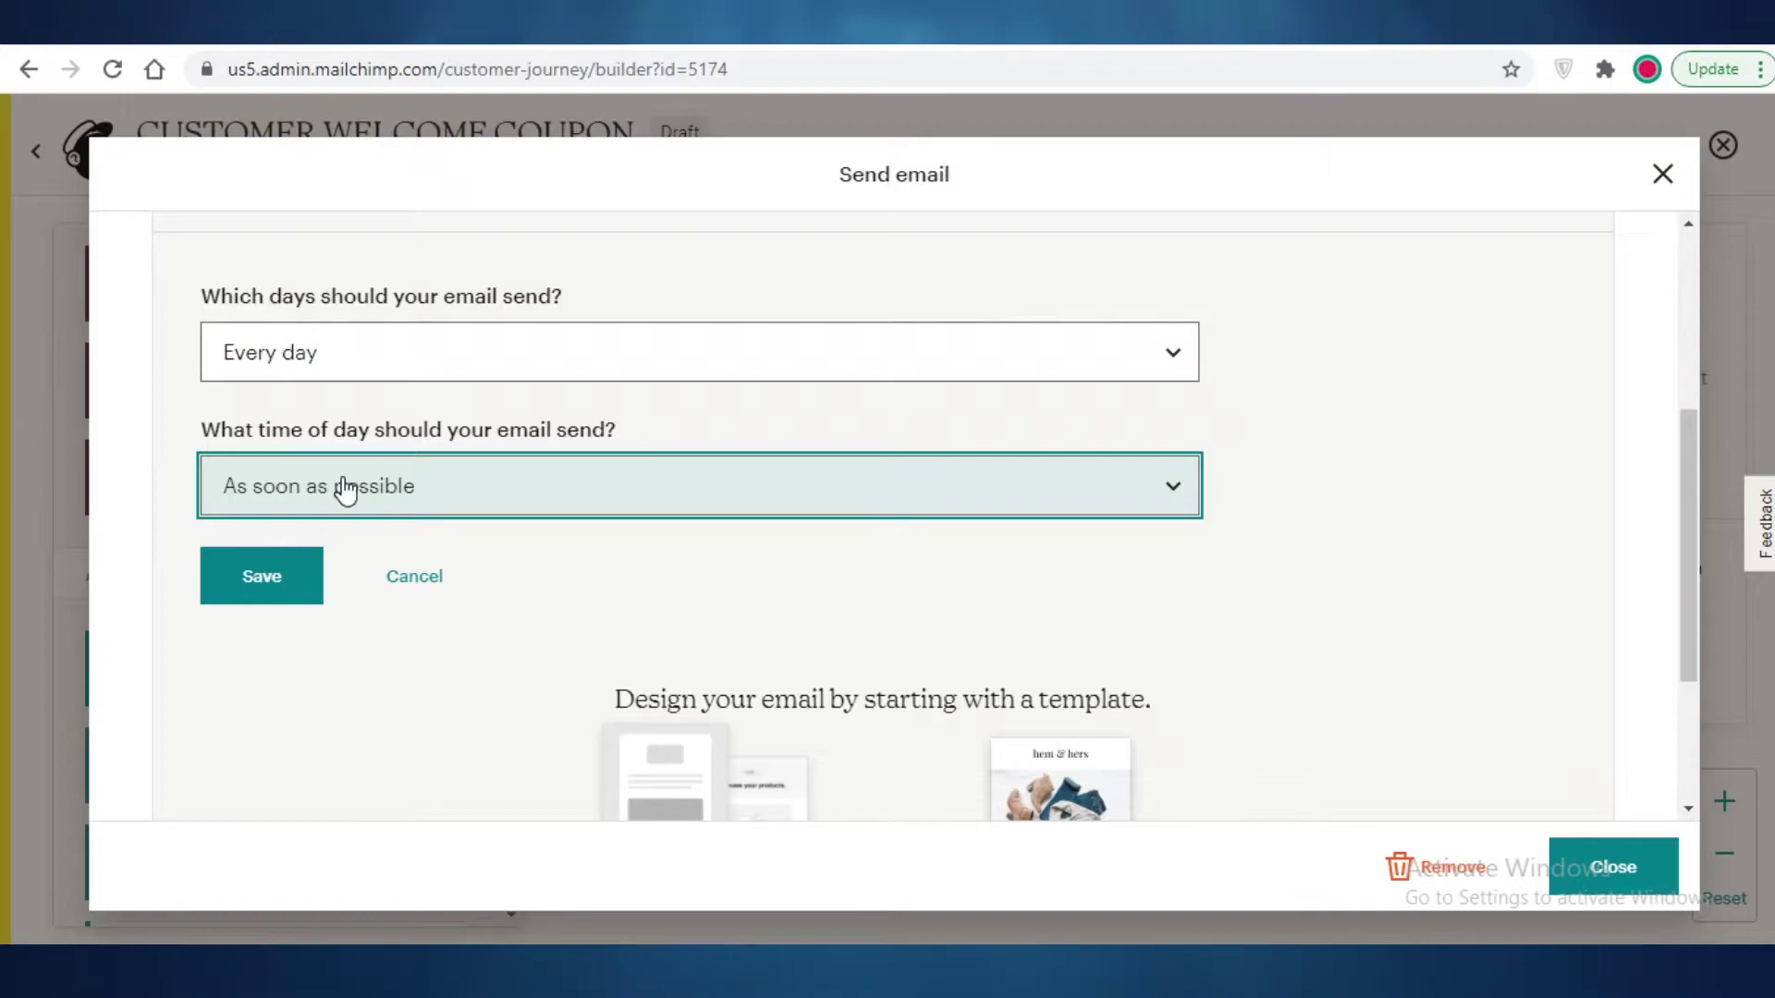
left_click(344, 490)
left_click(285, 553)
scroll(357, 519, "down", 1)
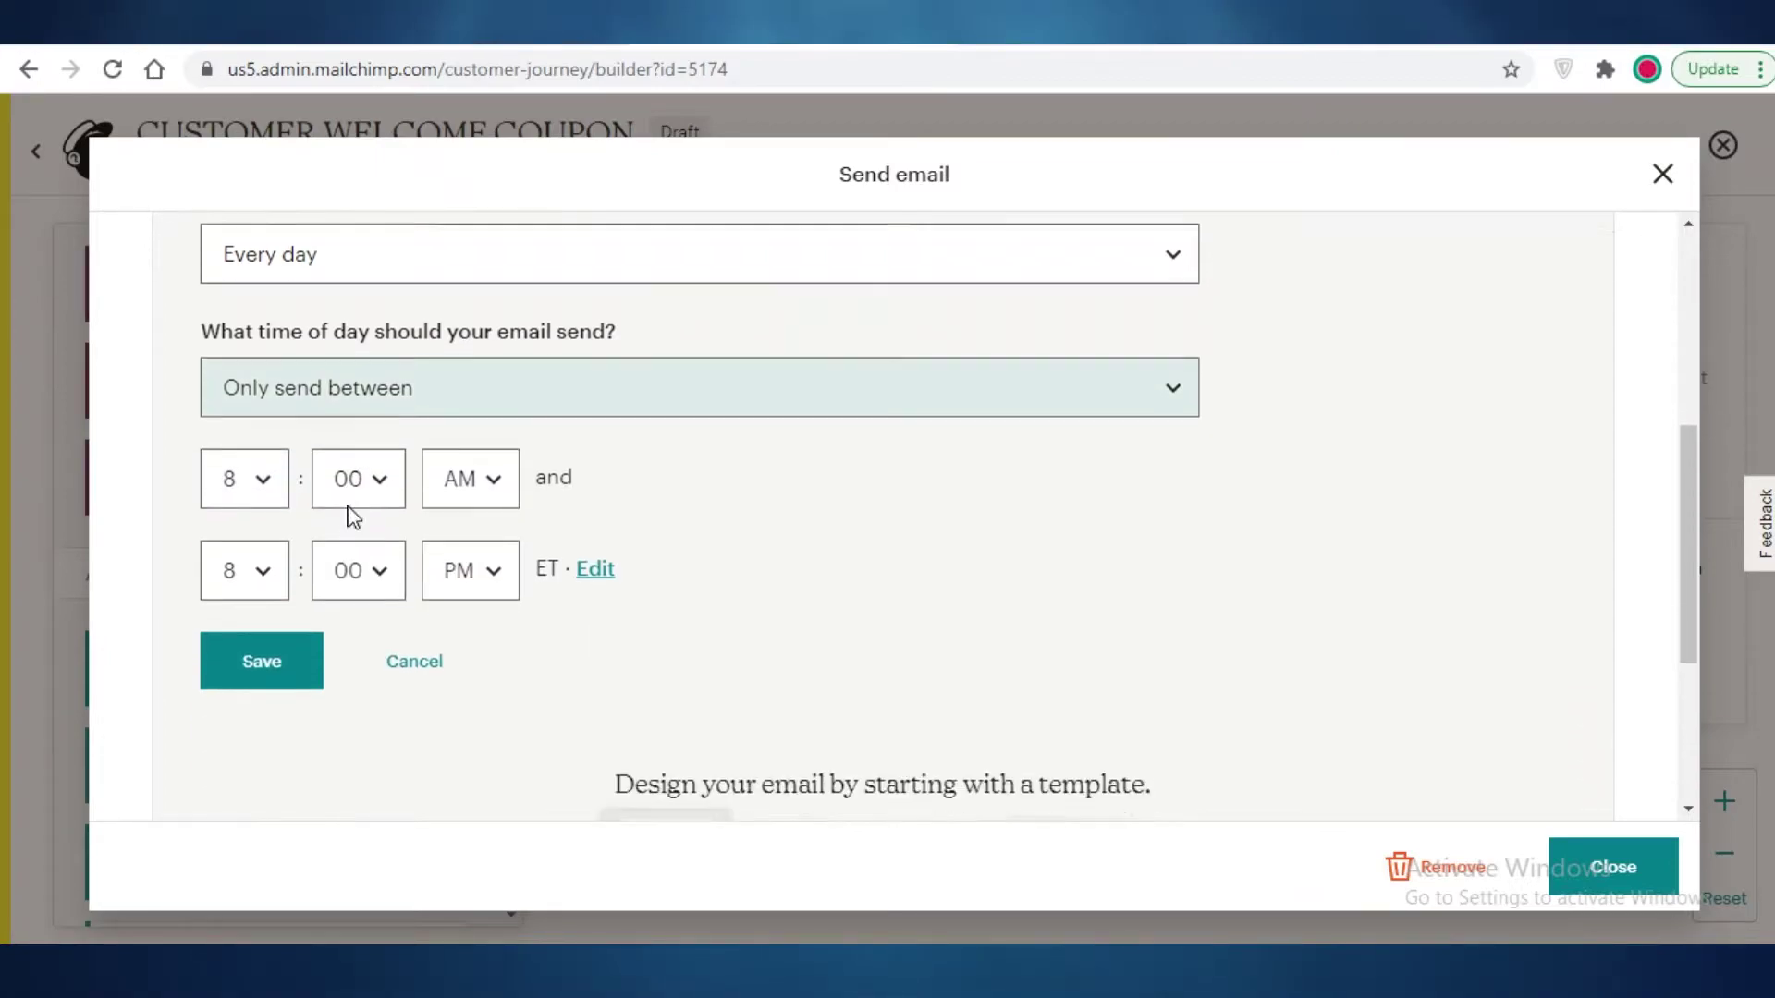
- Set the email's sending window to between 5:00 PM and 9:00 PM, and save the schedule
left_click(267, 453)
left_click(237, 606)
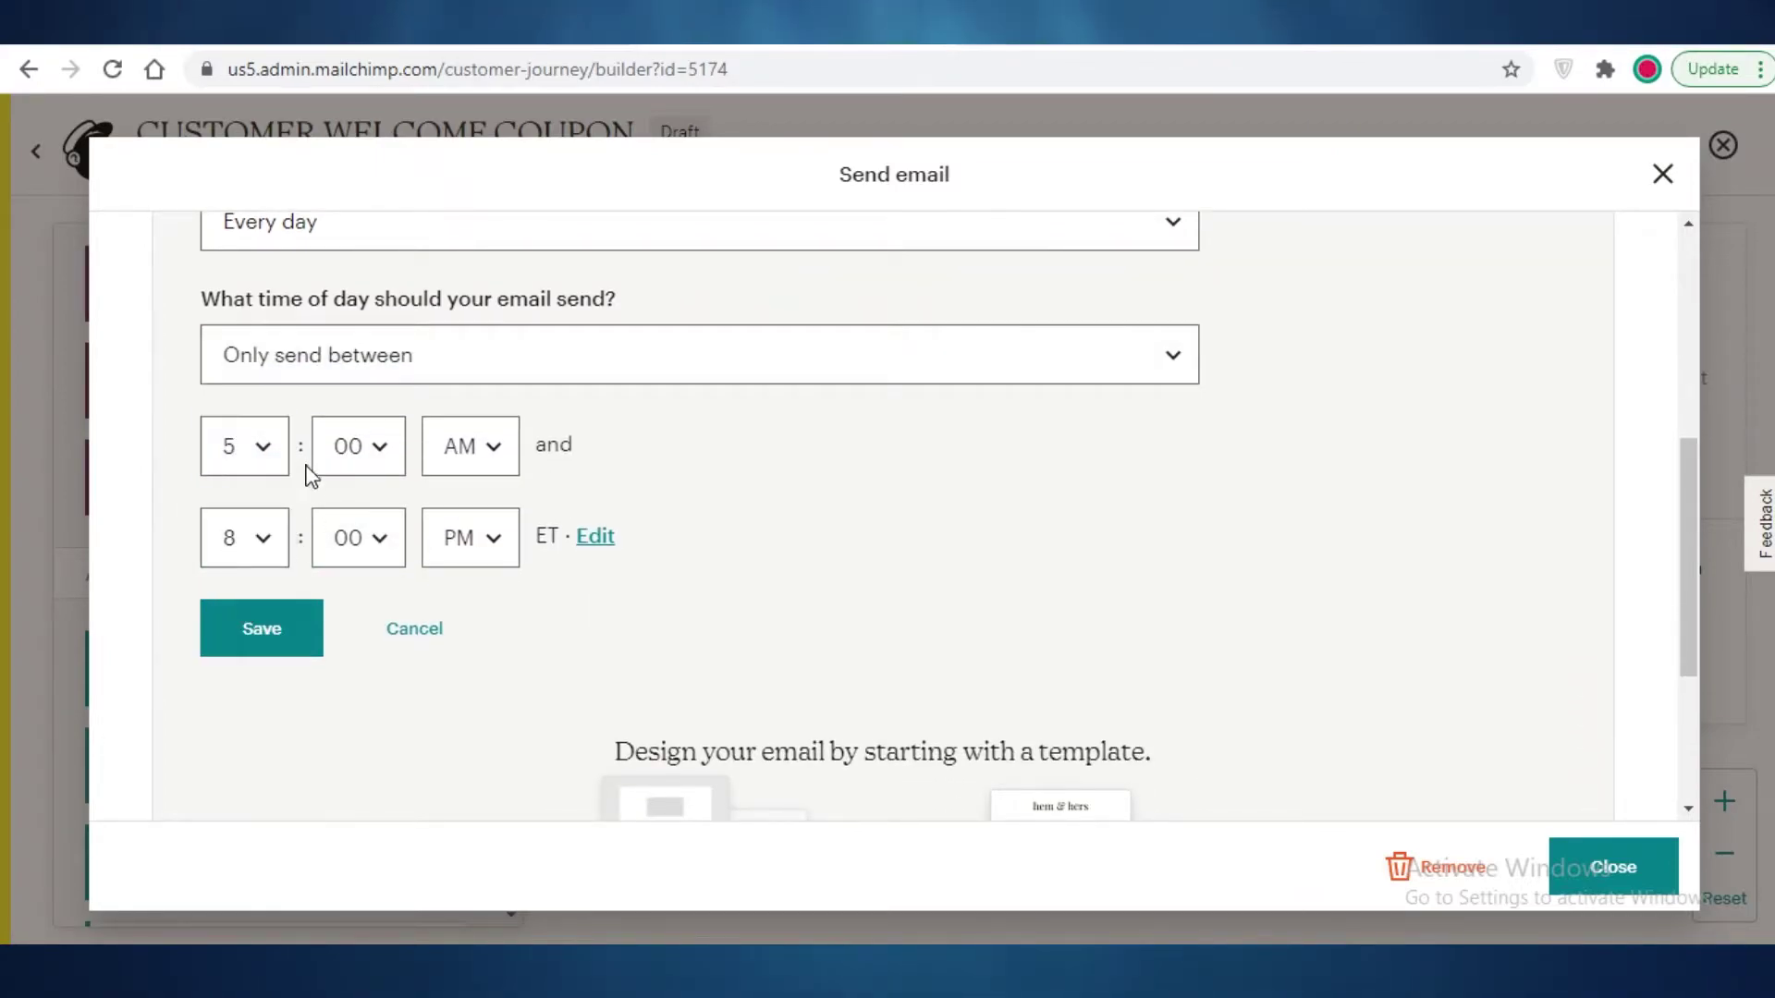
left_click(243, 553)
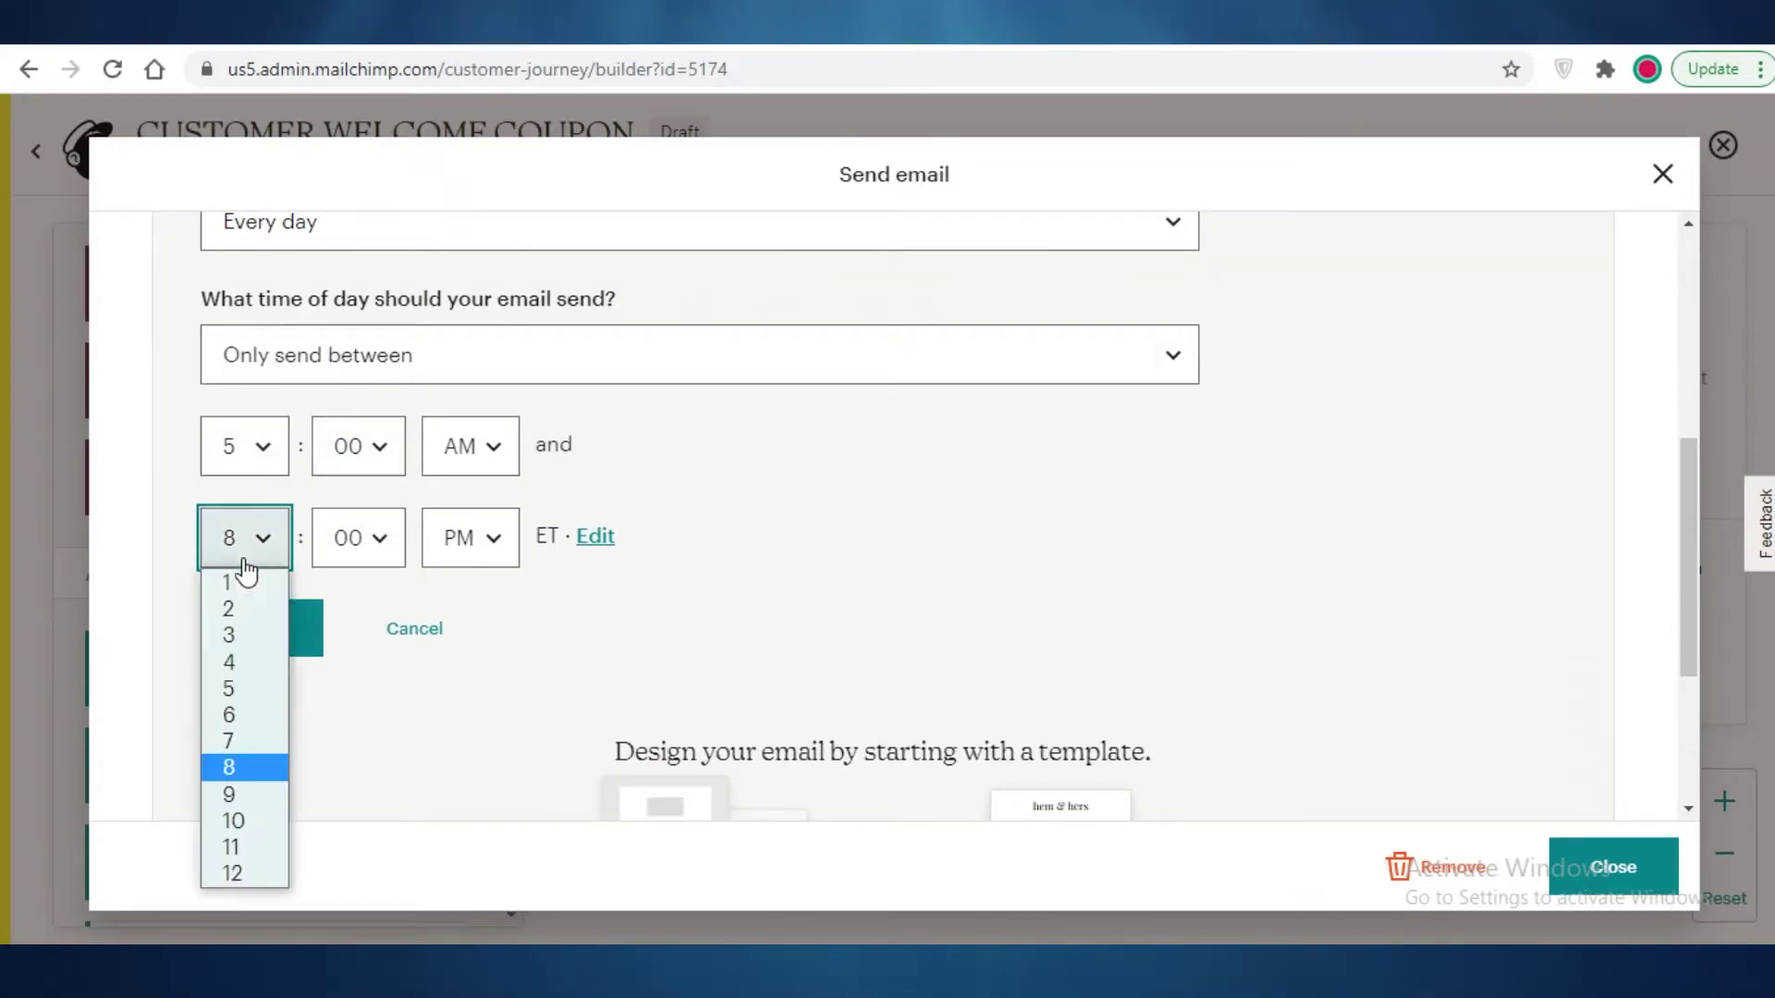
left_click(235, 794)
left_click(242, 462)
left_click(248, 470)
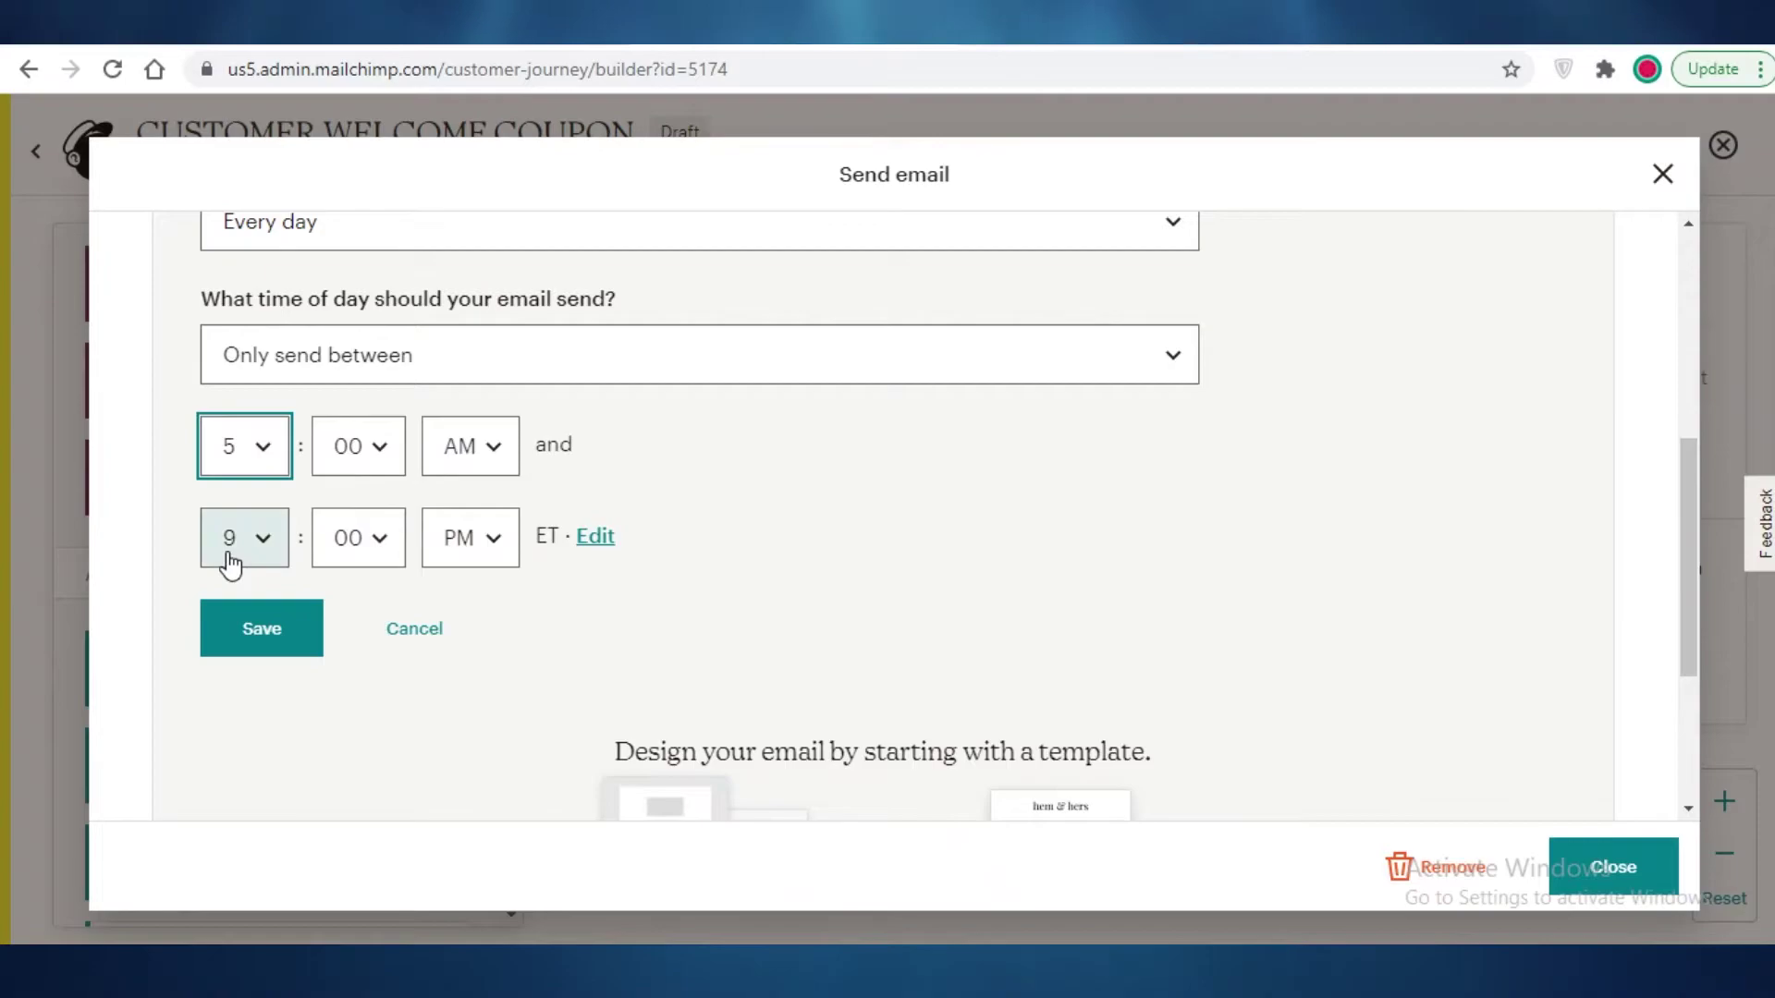
left_click(457, 448)
left_click(471, 518)
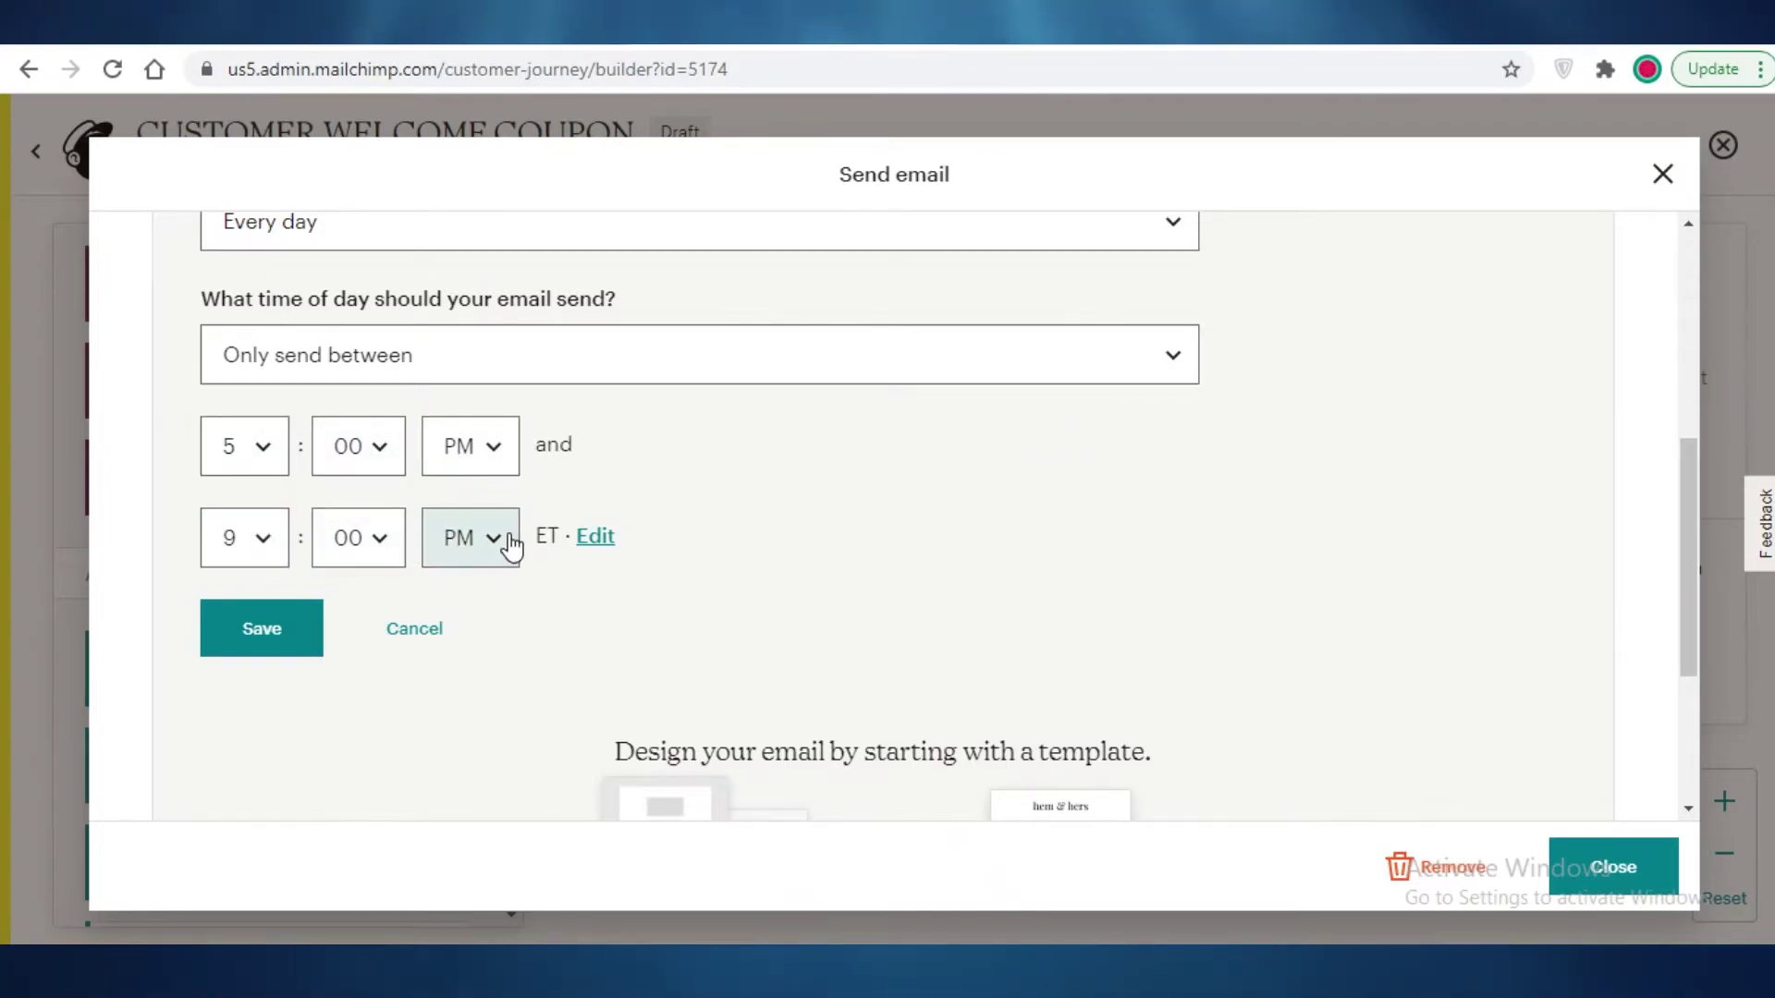
left_click(261, 632)
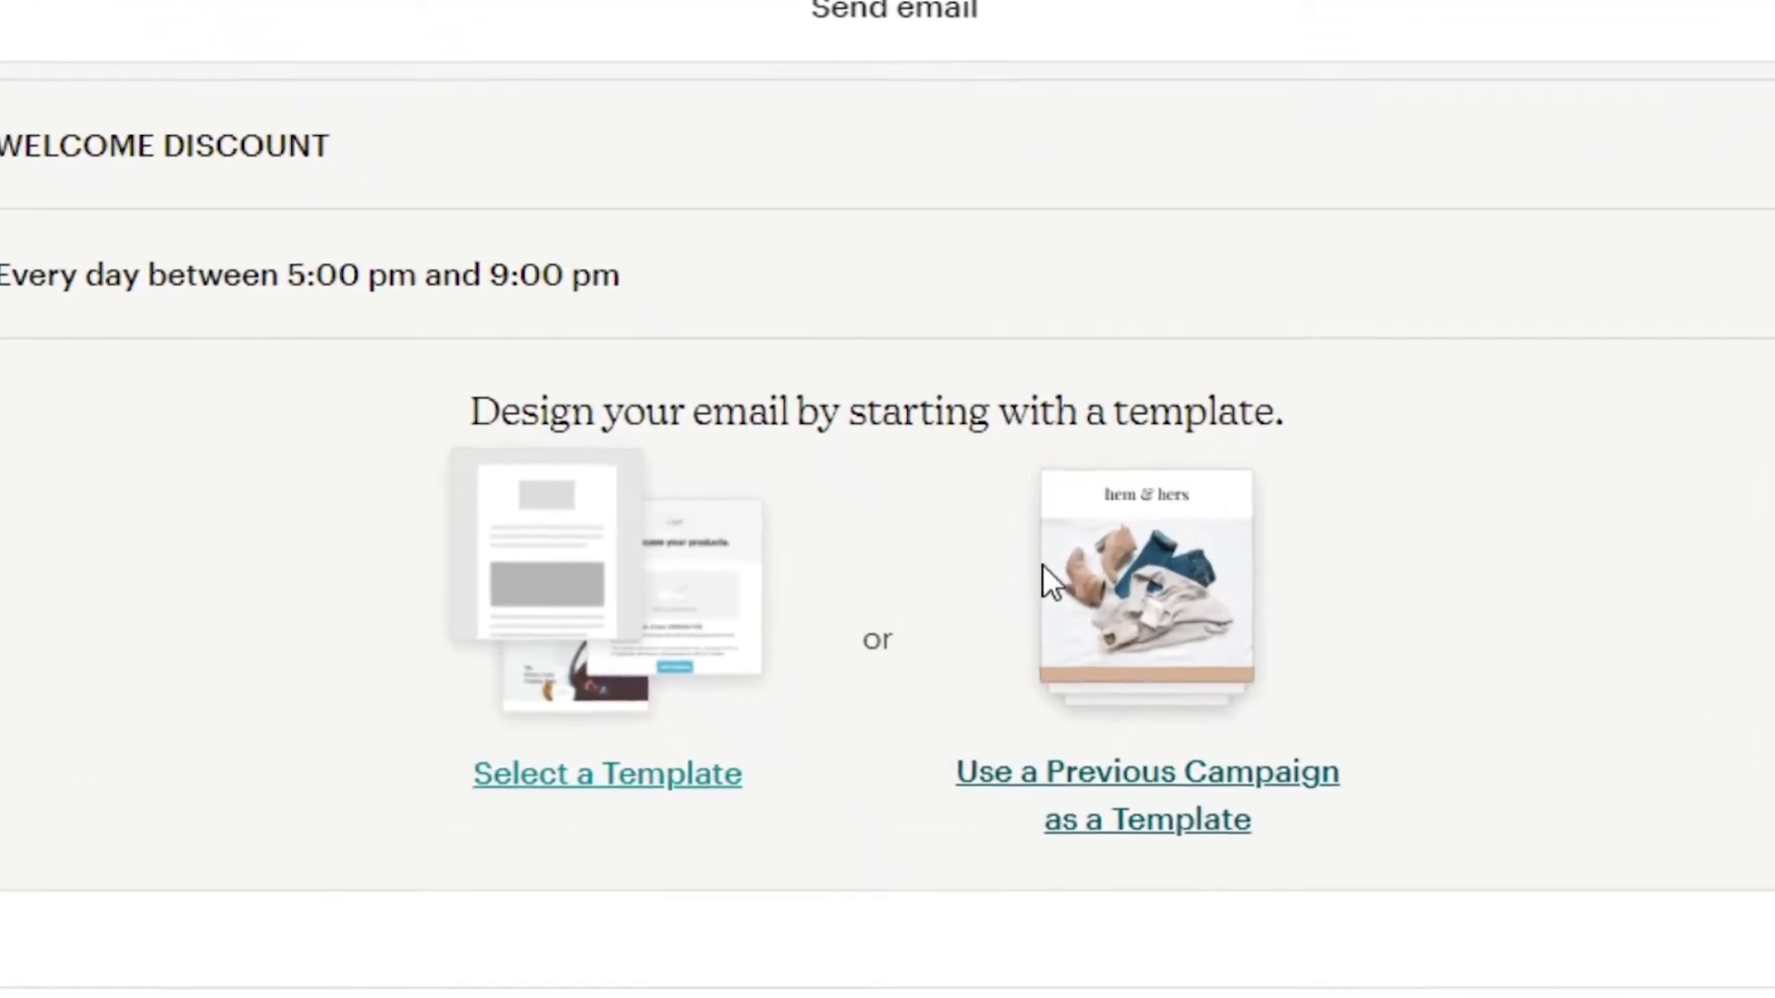
- Open the template selection from the previous campaign option, pick a saved template and continue to the email design
left_click(1051, 575)
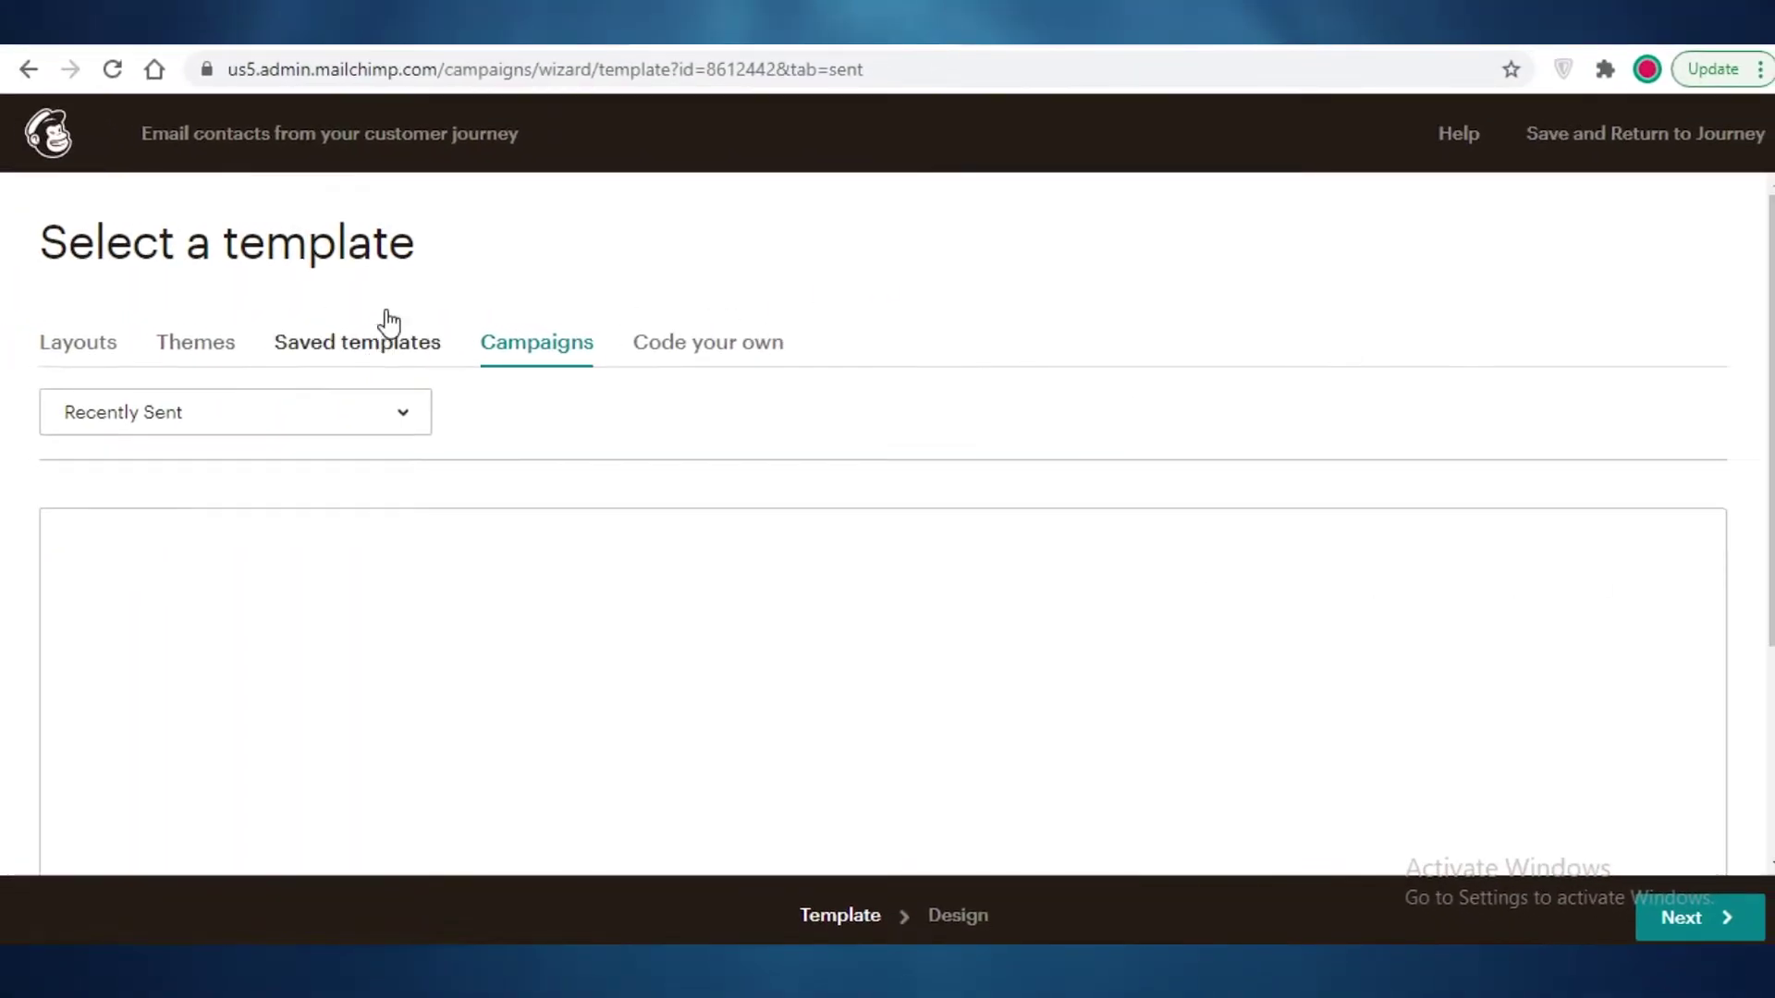
left_click(482, 117)
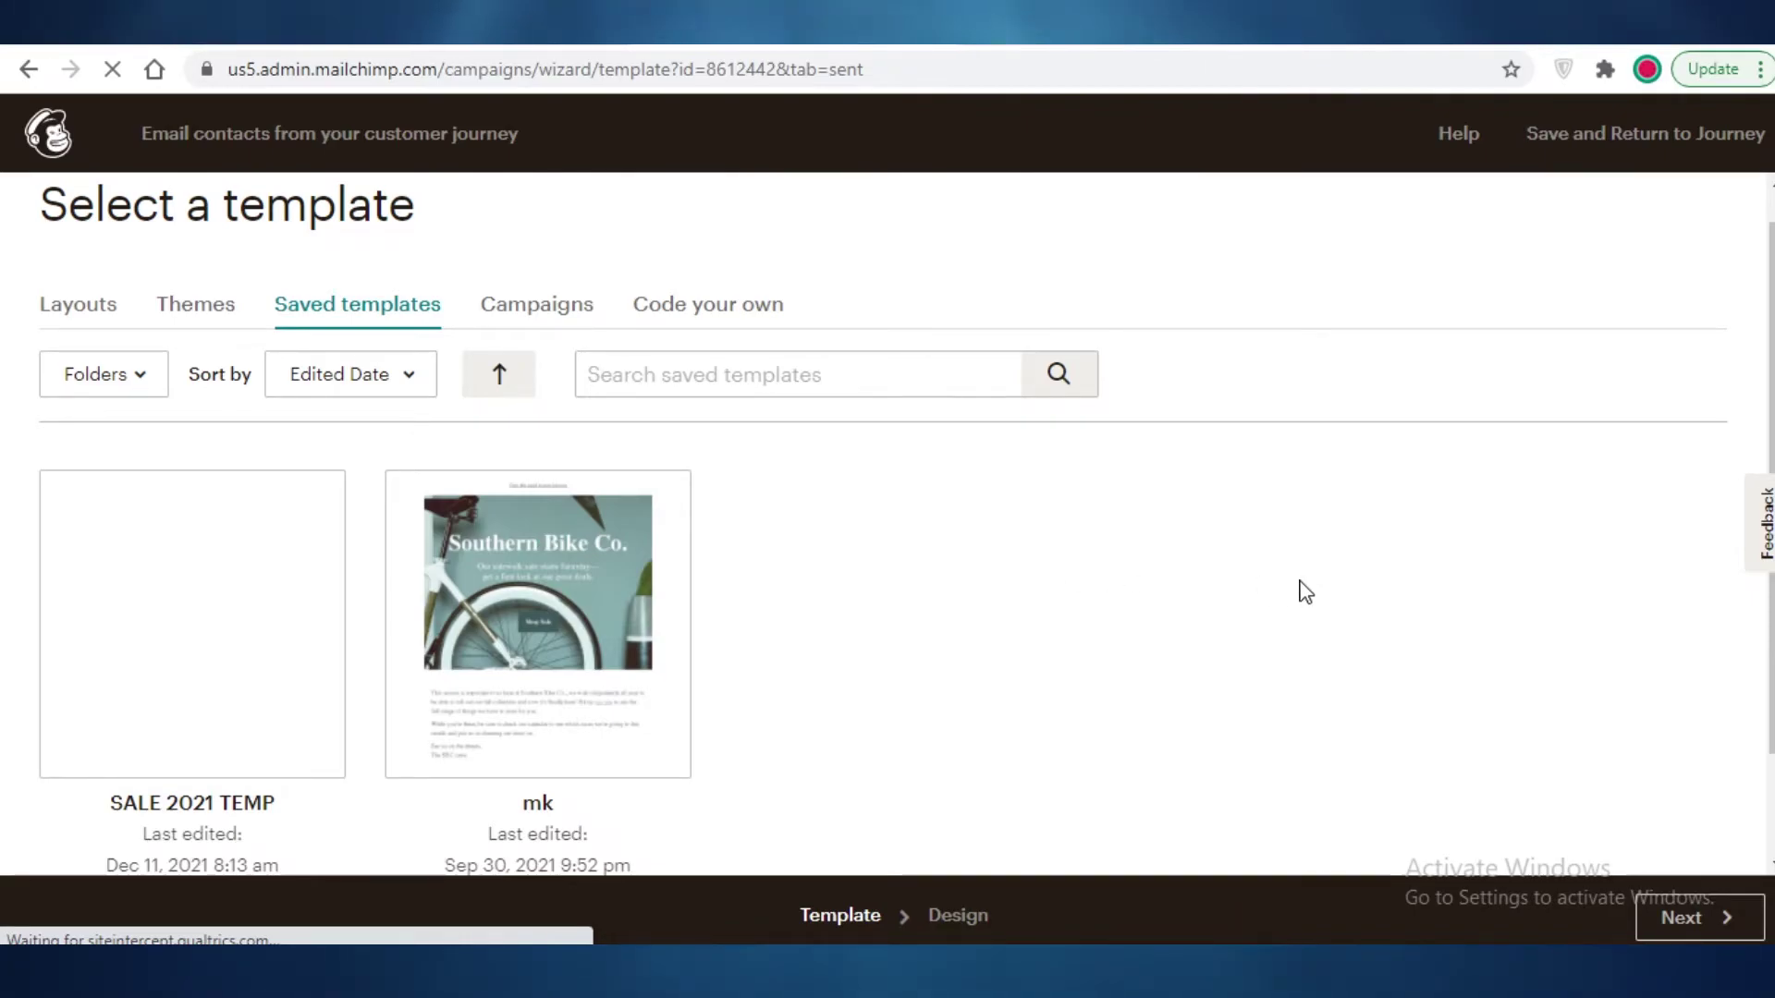
scroll(1190, 614, "down", 3)
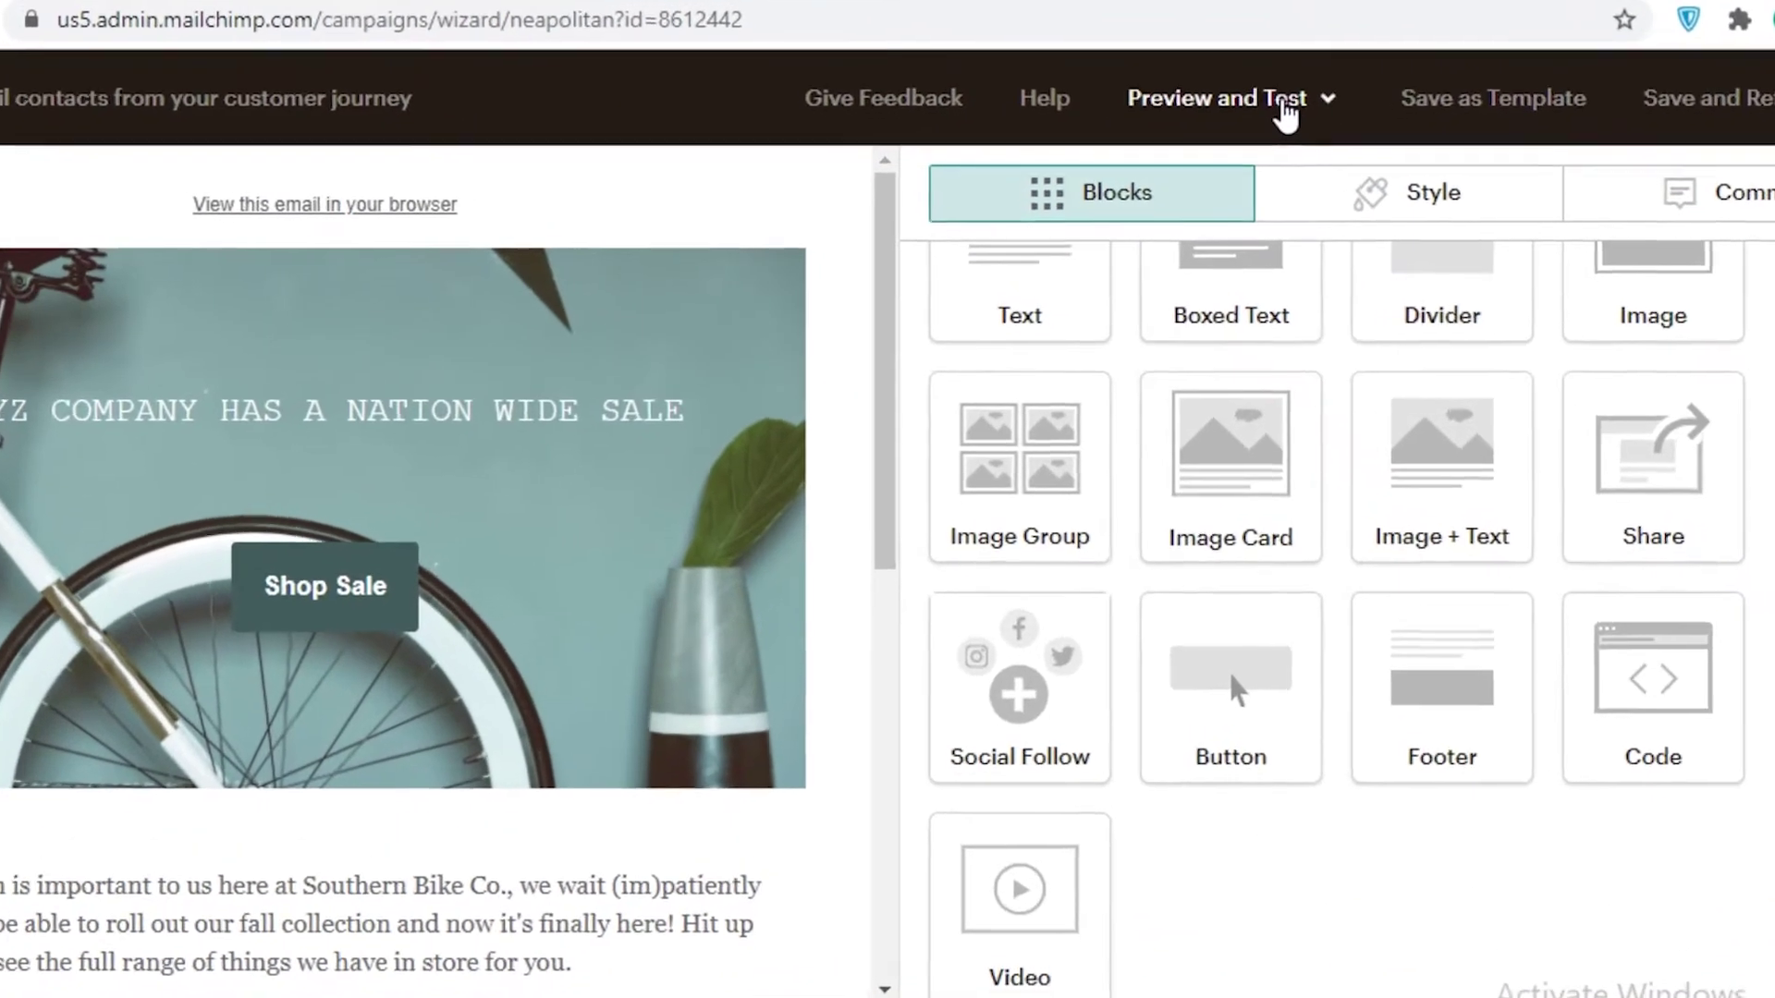
- Examine the email design's preview, test and save-as-template options
left_click(1232, 135)
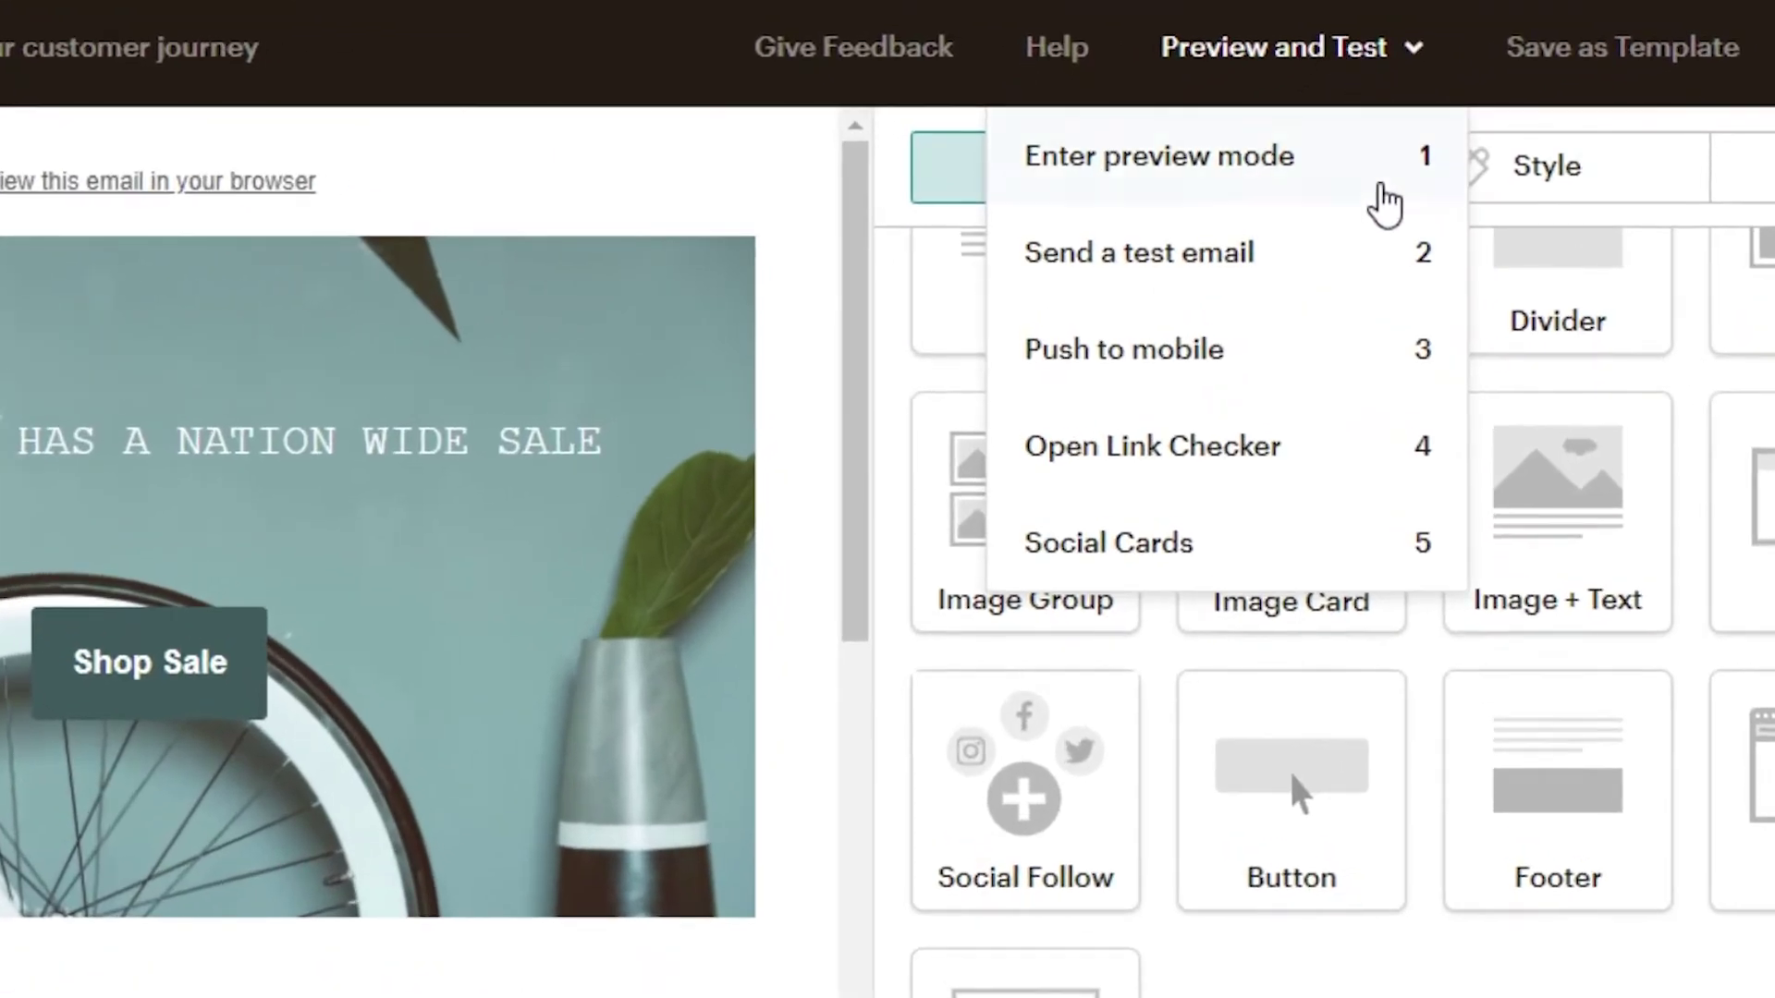
left_click(1336, 88)
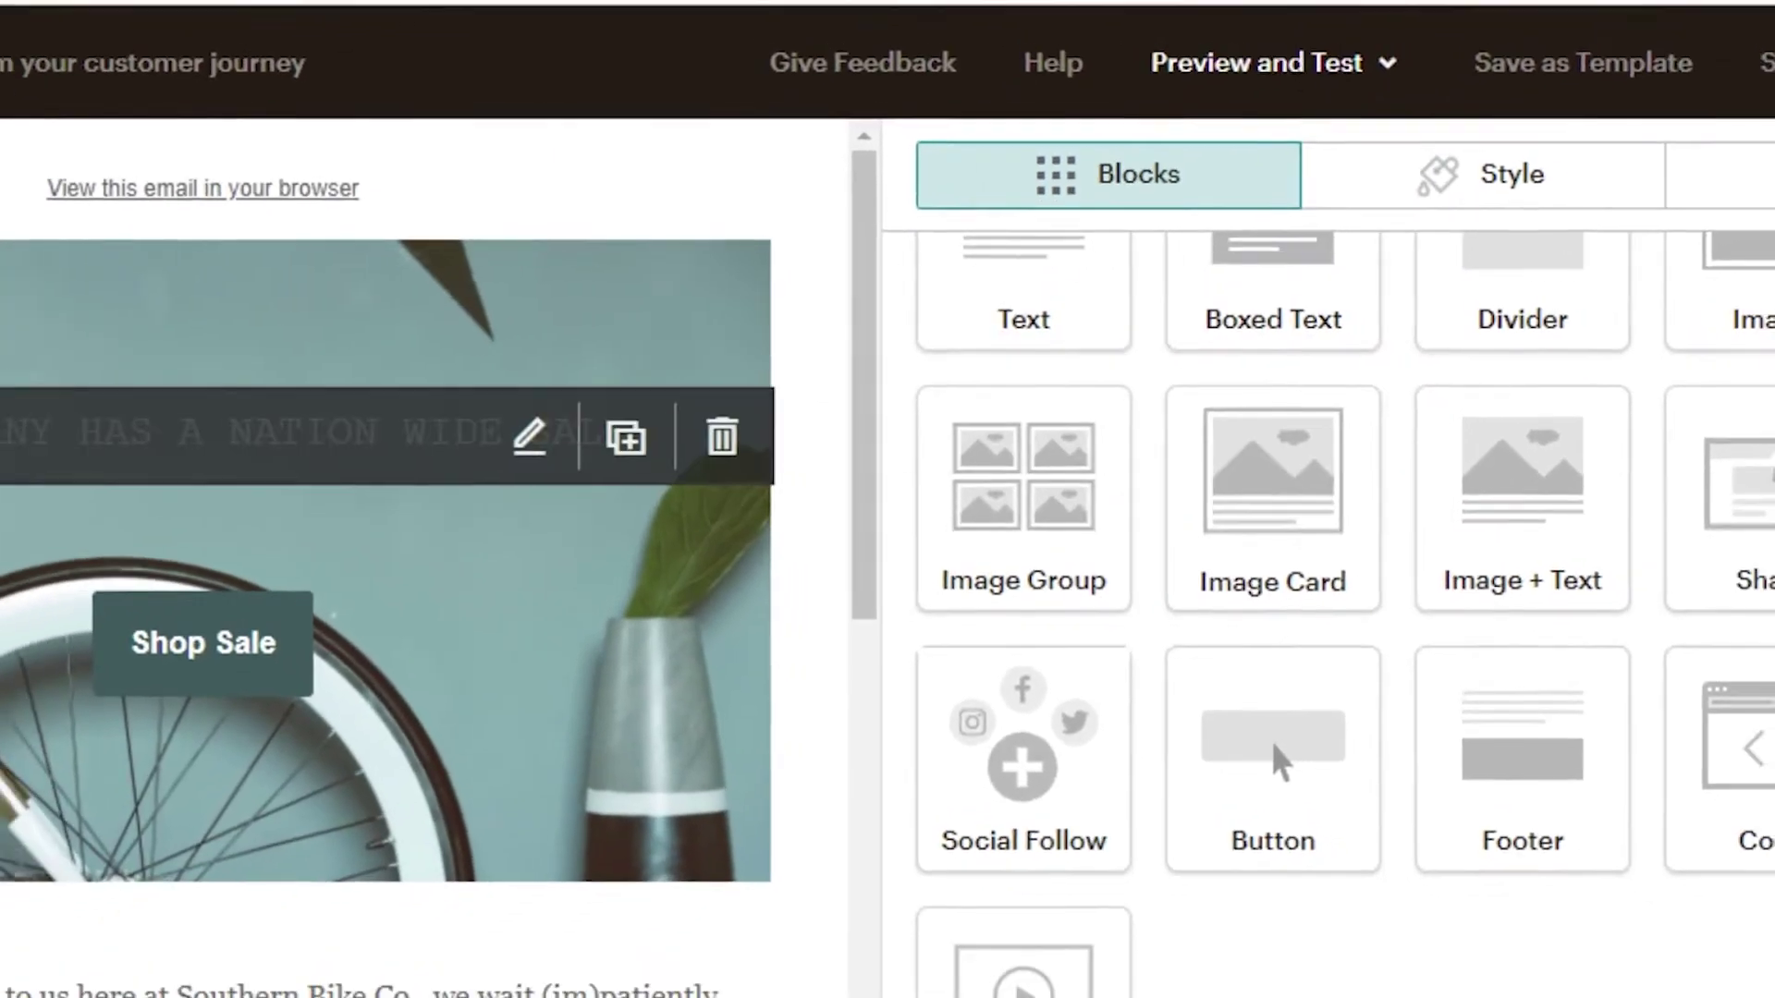
scroll(1358, 479, "up", 3)
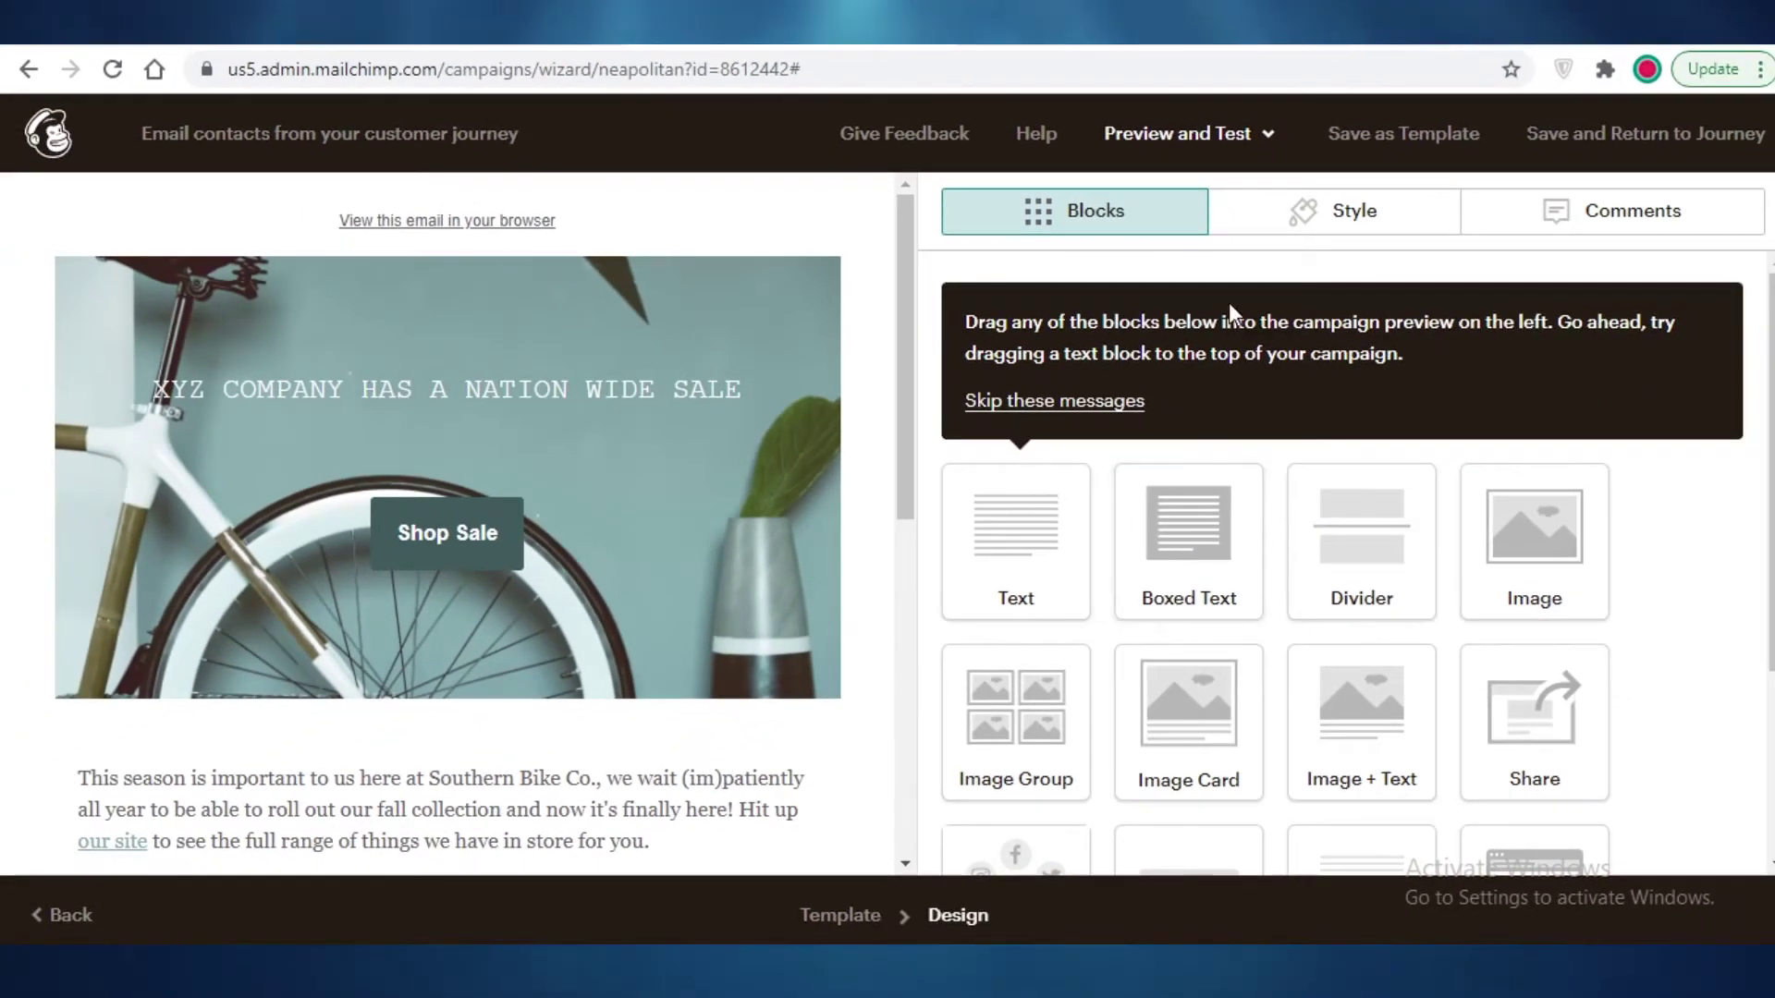
left_click(1401, 133)
left_click(1117, 388)
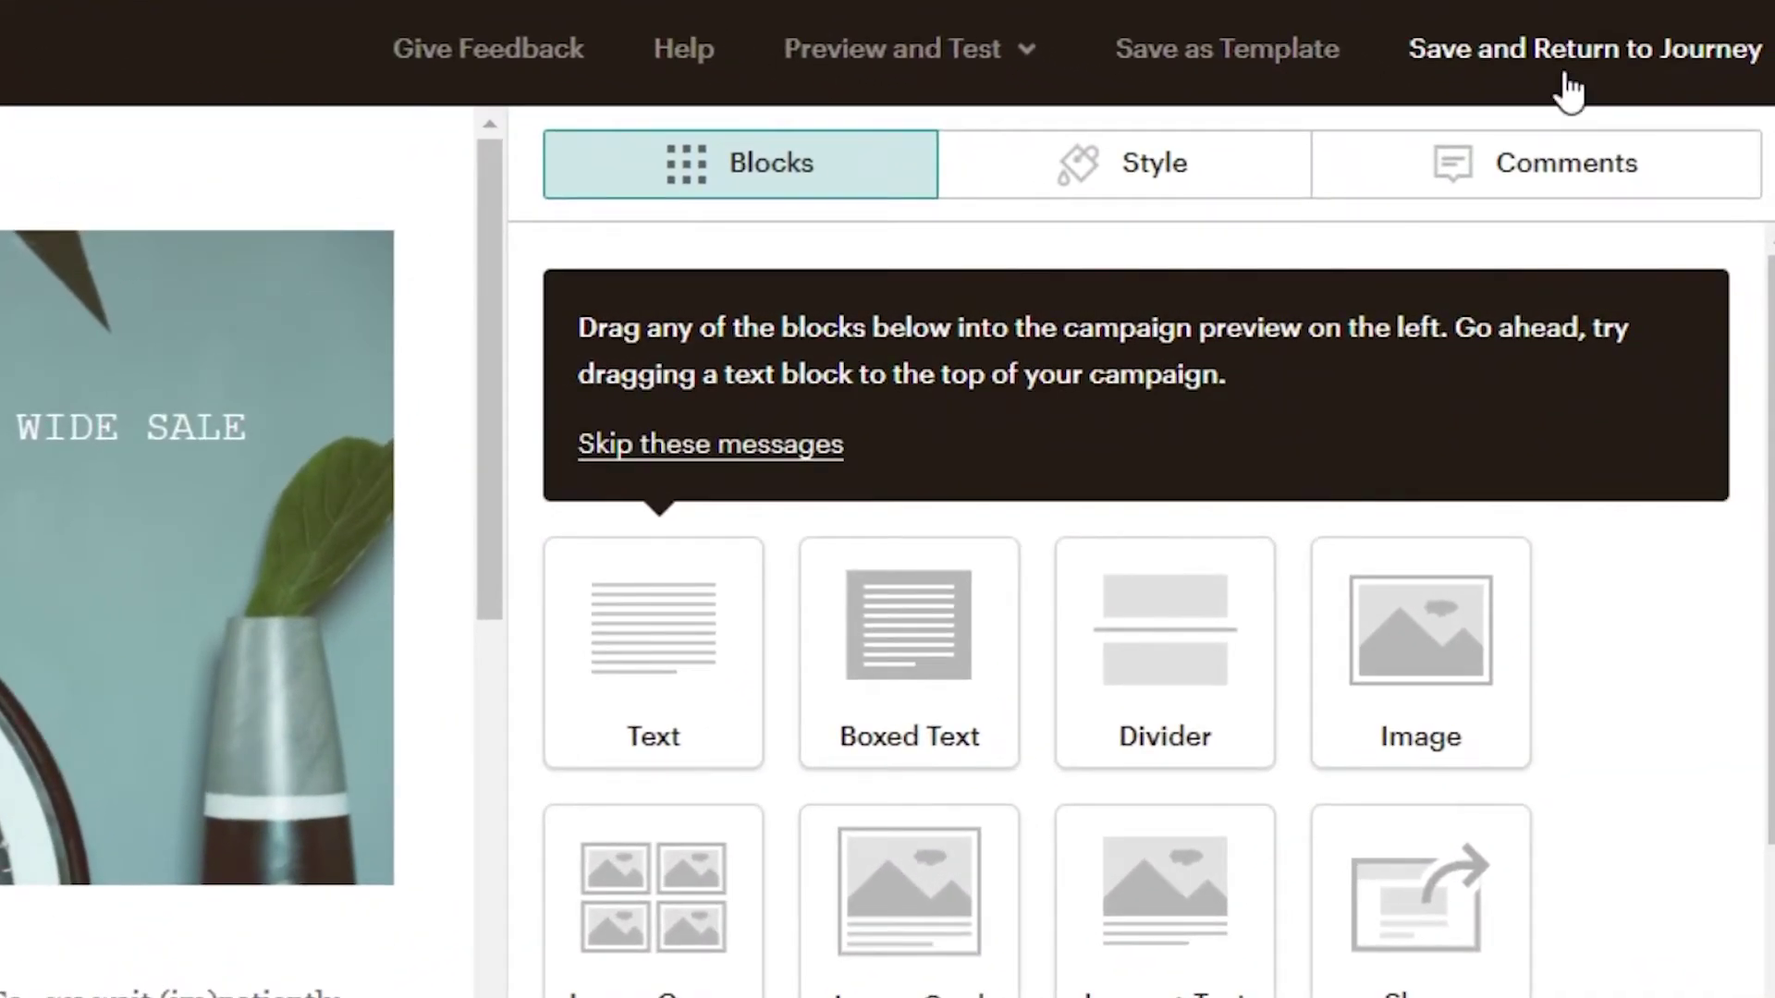
- Save the email design and return to the journey map
left_click(1584, 48)
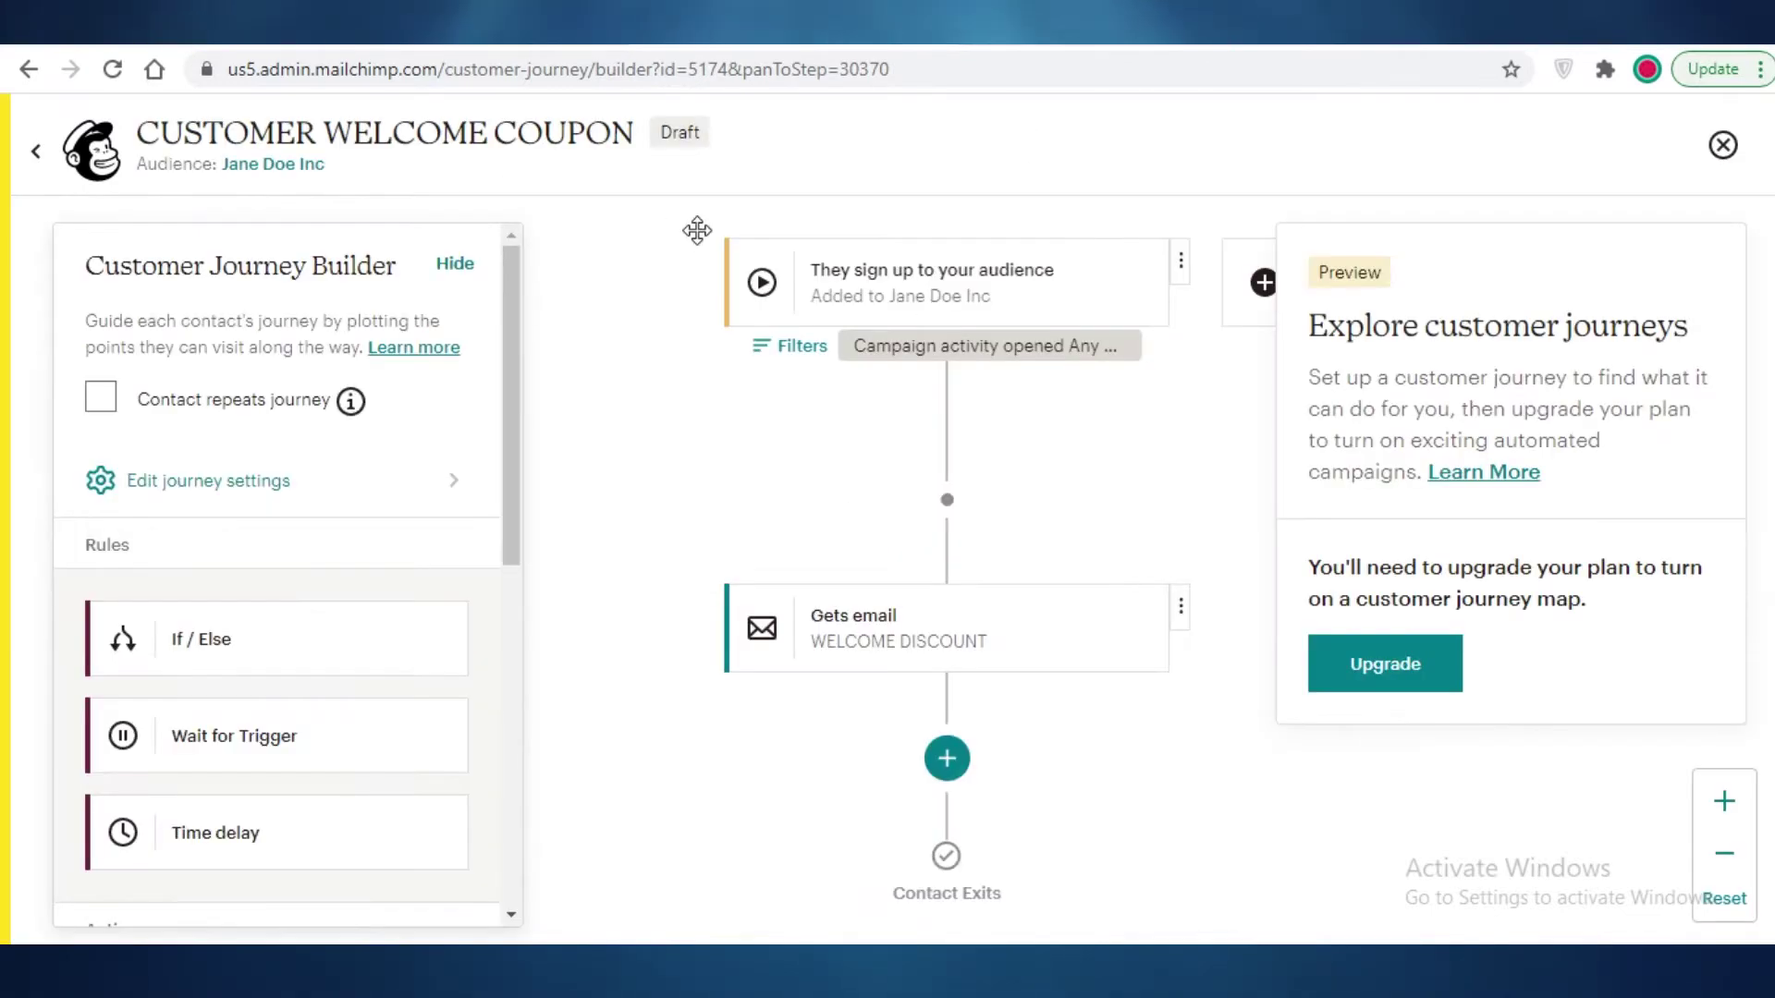
scroll(999, 666, "down", 2)
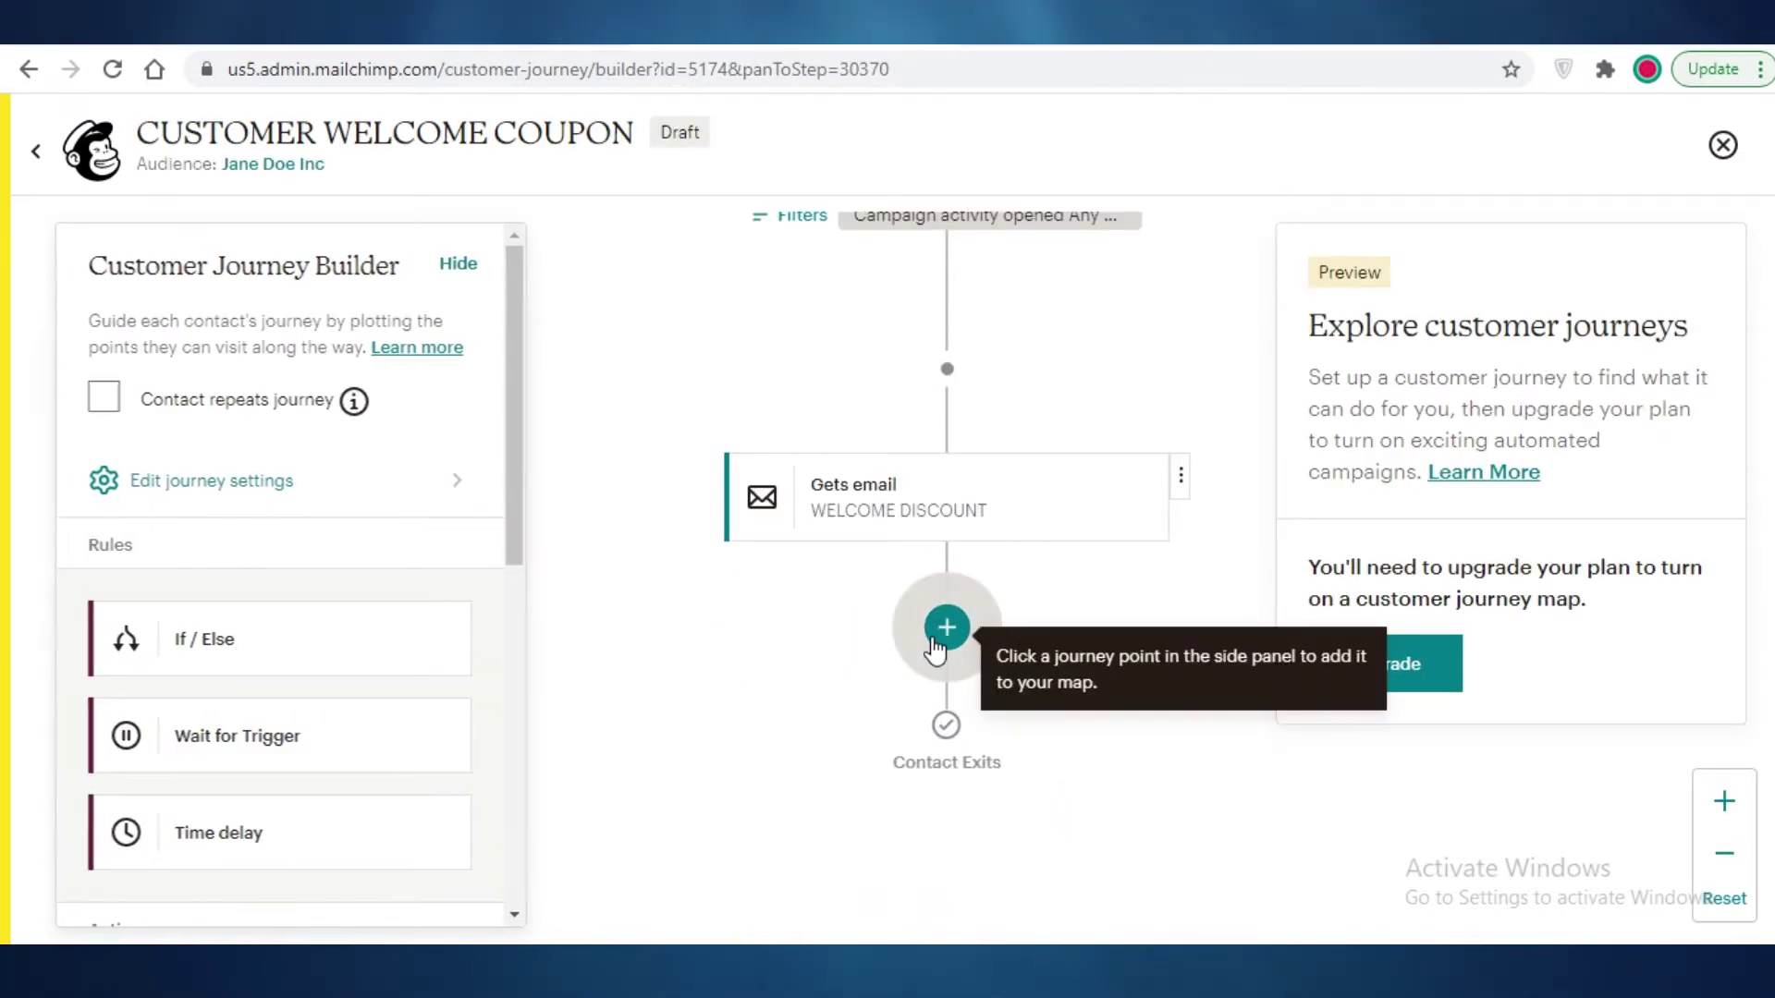
scroll(1118, 463, "up", 4)
scroll(896, 507, "down", 4)
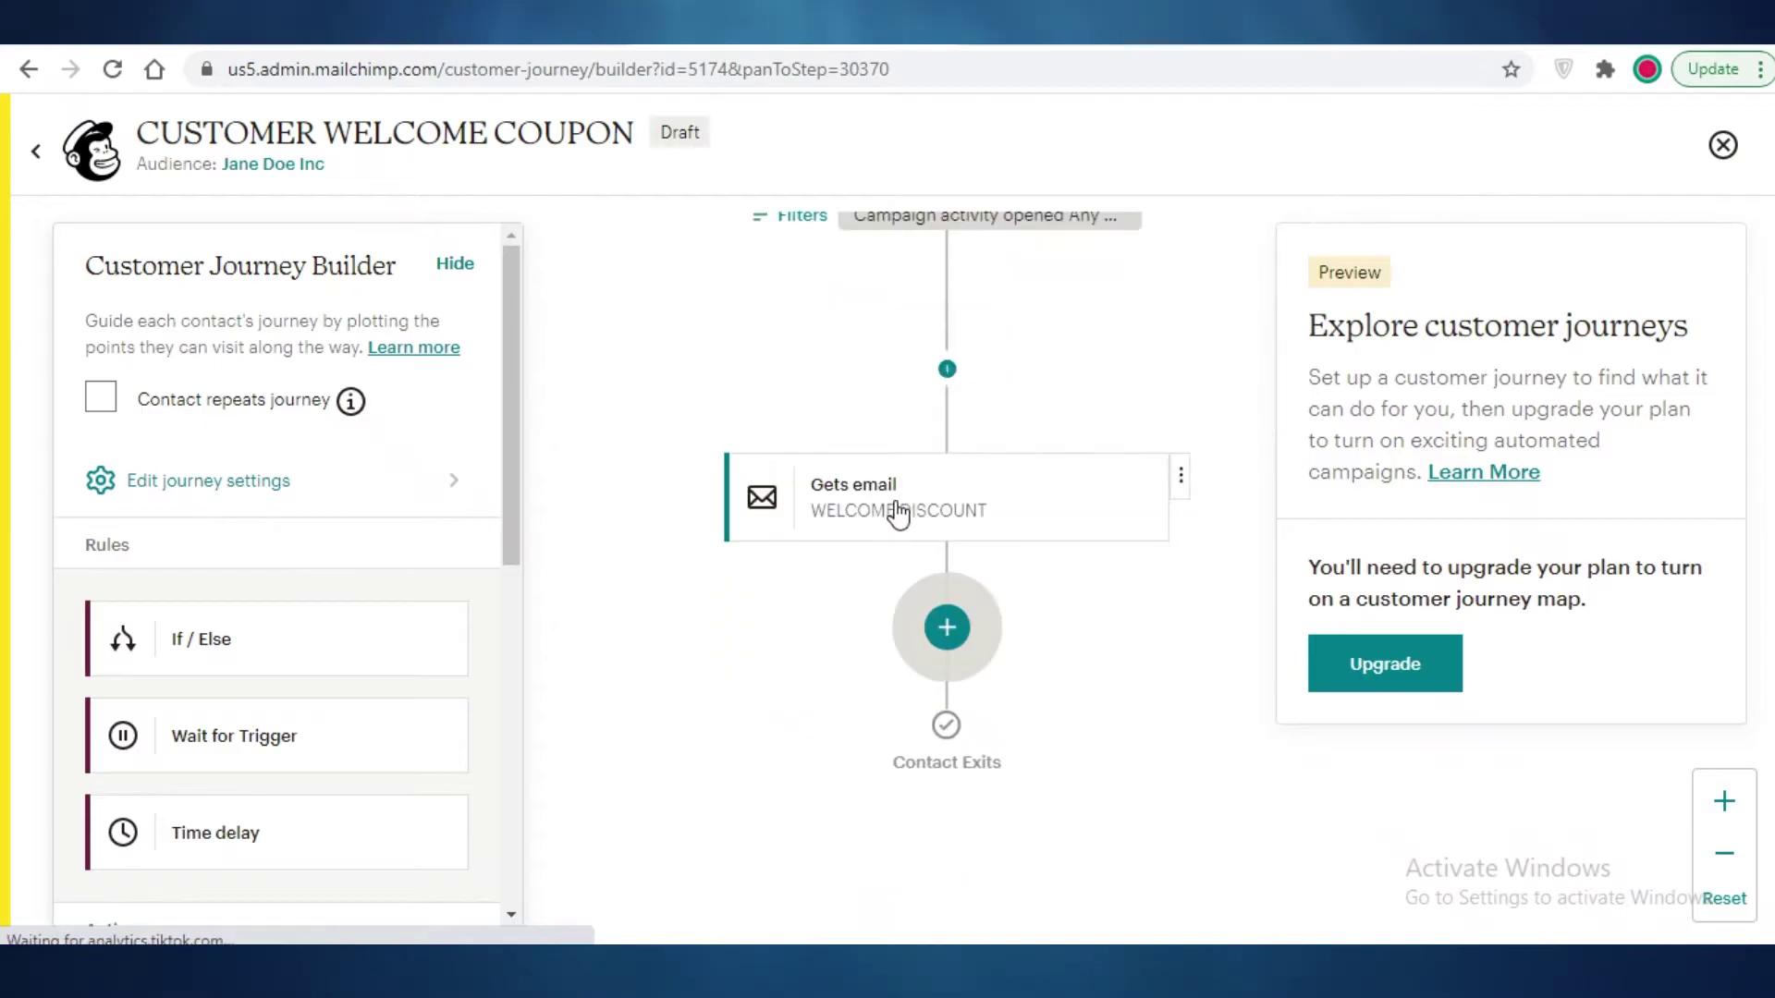
- Add a Time Delay after the WELCOME DISCOUNT email, set it to 3 weeks and save it
scroll(210, 693, "down", 4)
scroll(219, 514, "down", 2)
left_click_drag(240, 448, 914, 667)
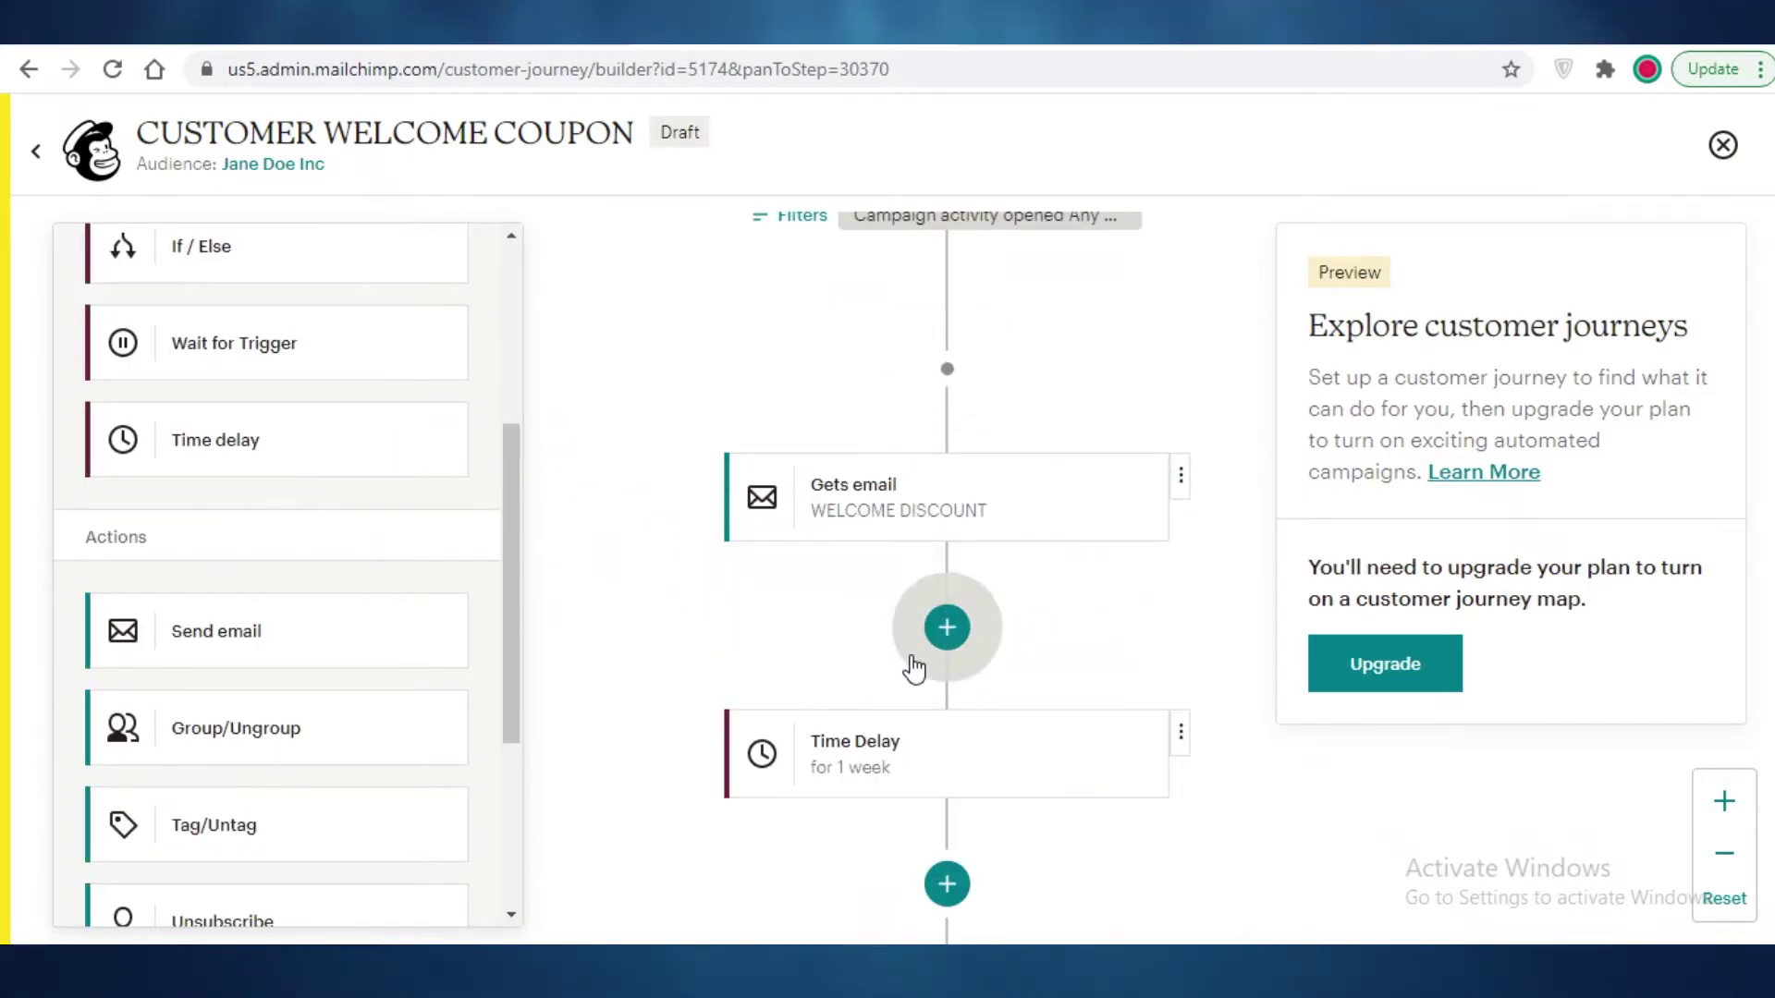
left_click(793, 634)
left_click(737, 559)
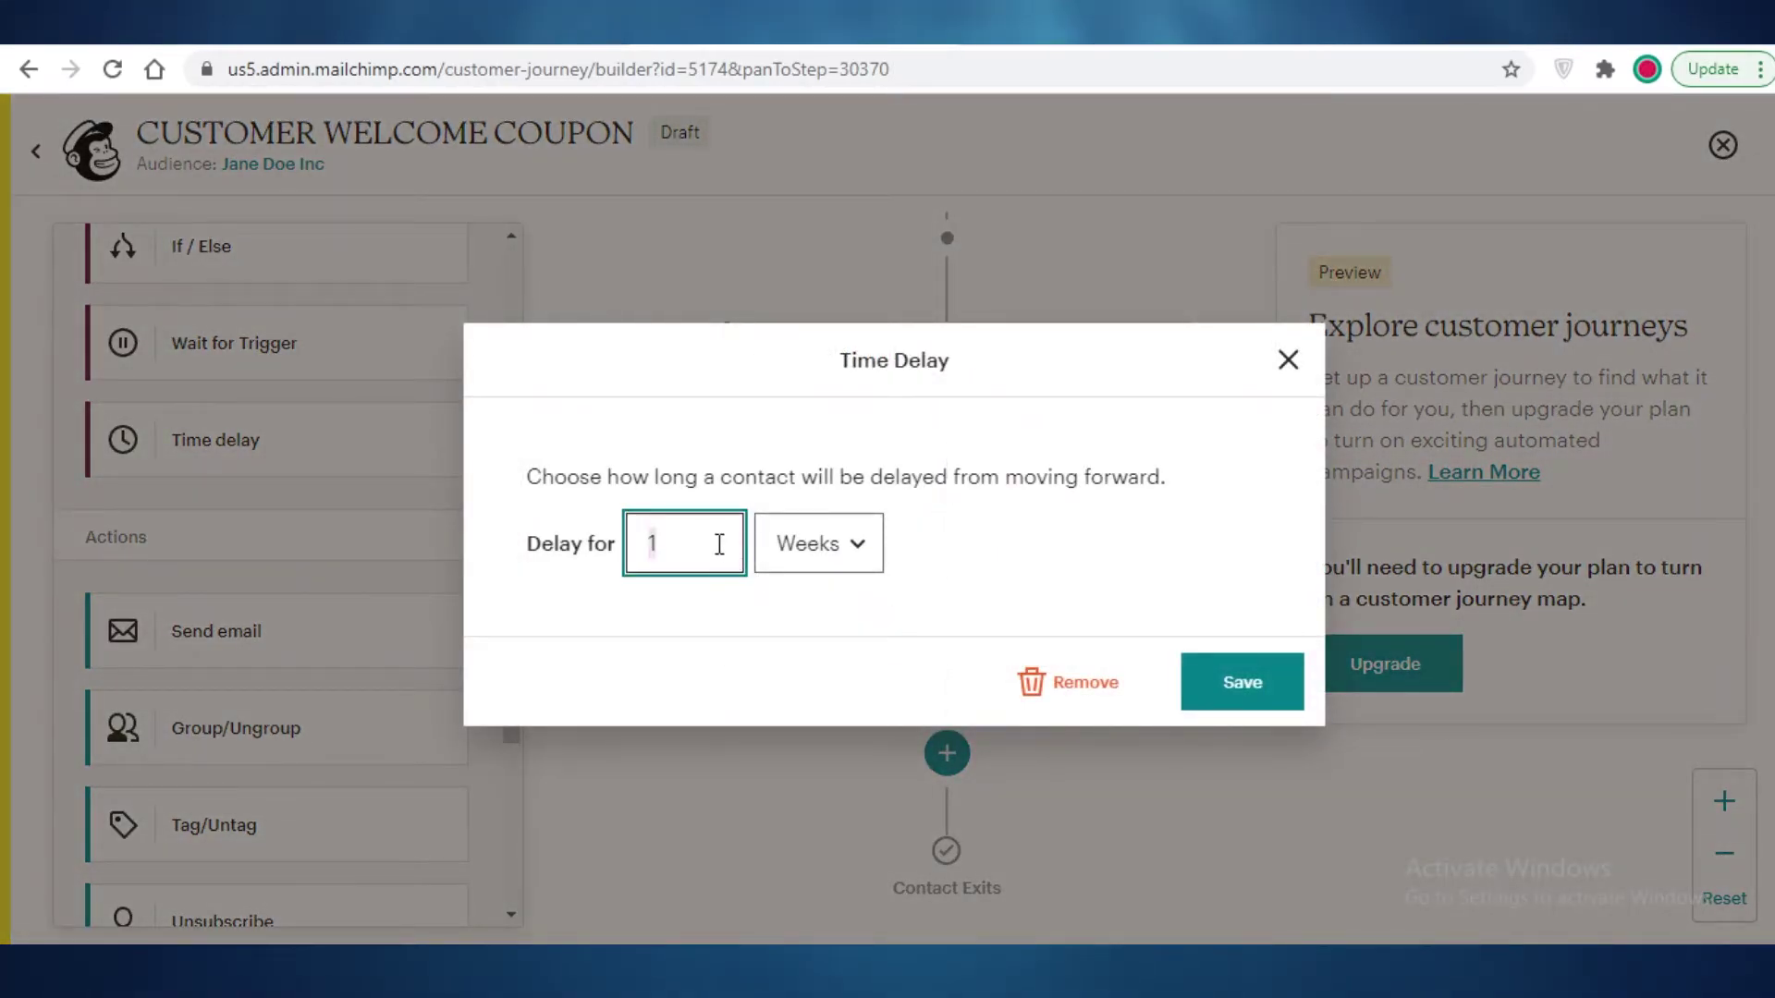
key("BackSpace")
type("3")
left_click(1226, 680)
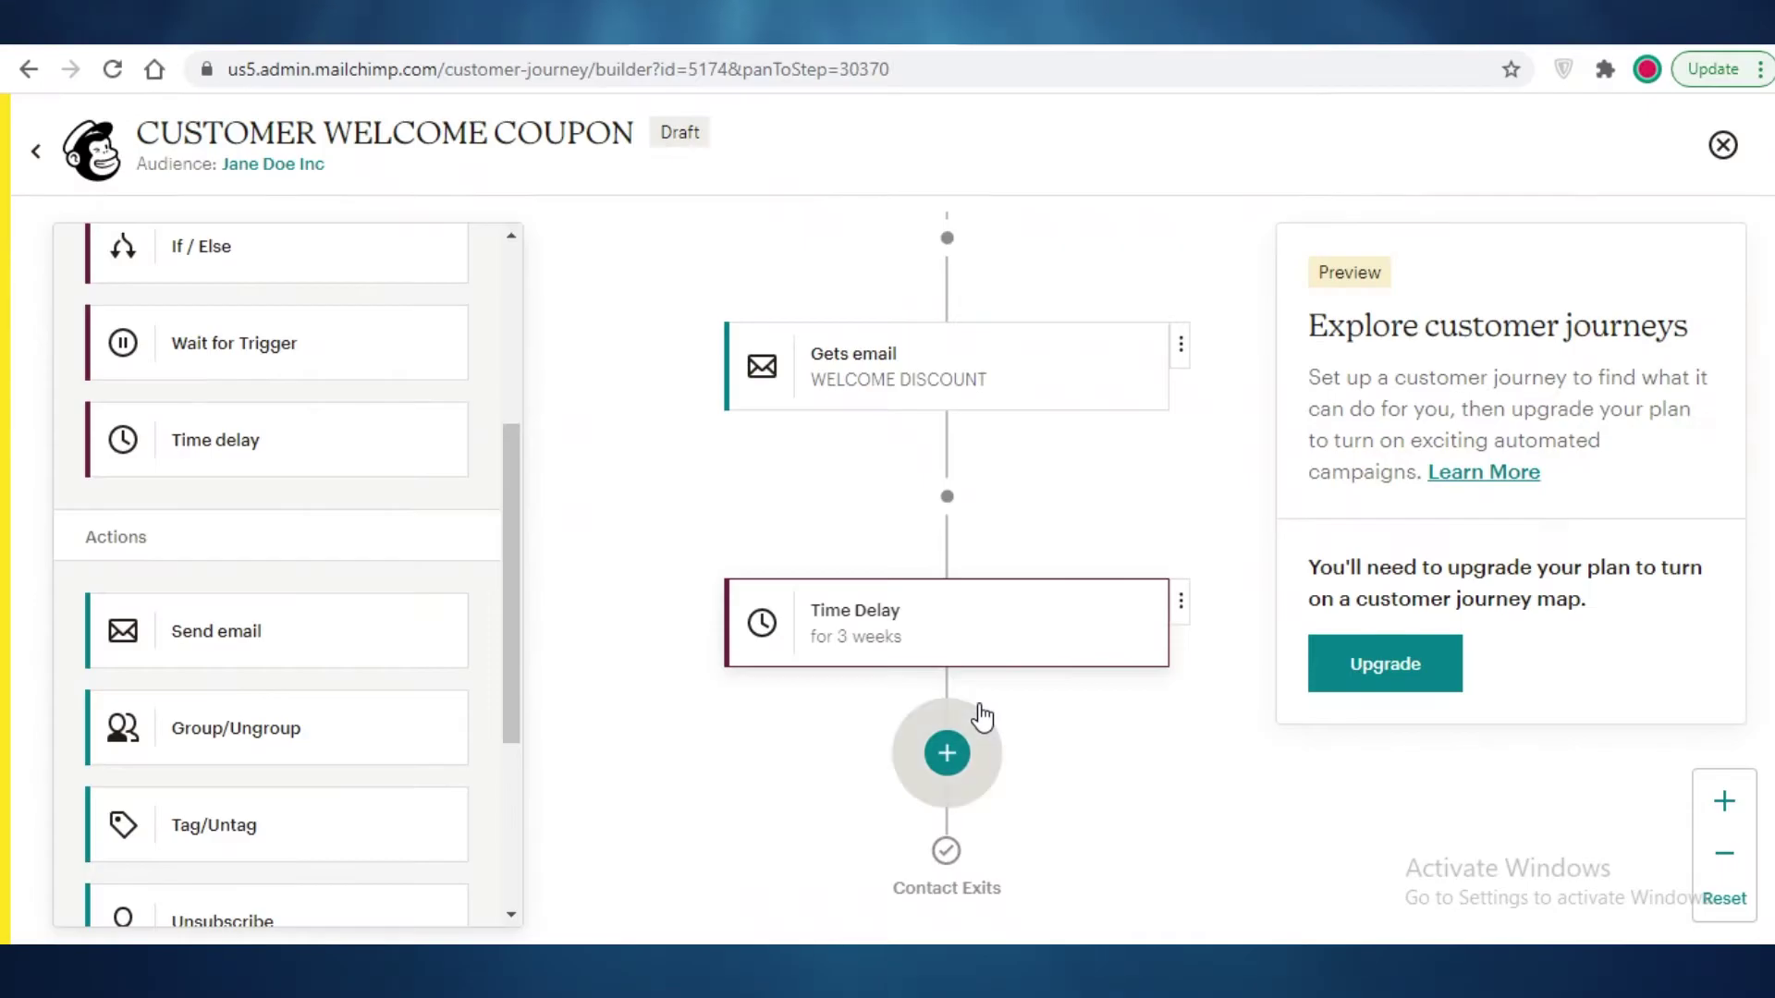
- Look through the available journey actions and add a Send email action after the 3-week time delay
left_click_drag(507, 622, 262, 682)
scroll(261, 682, "down", 3)
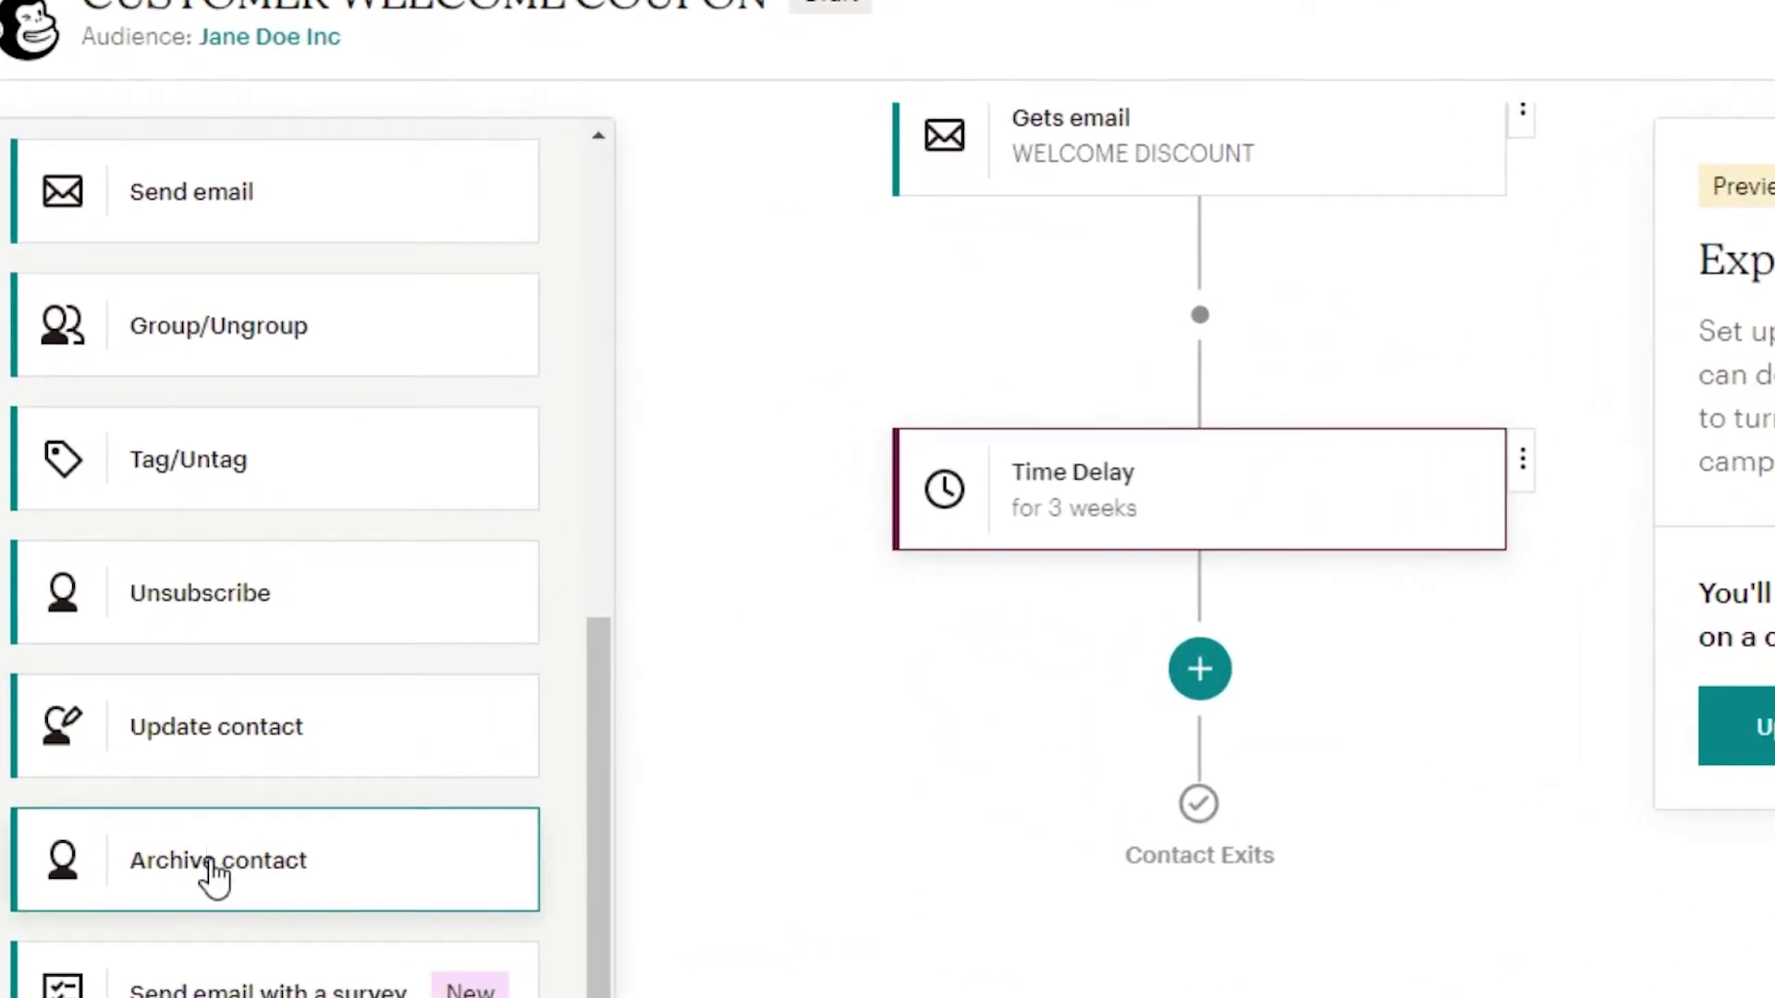
scroll(215, 876, "up", 5)
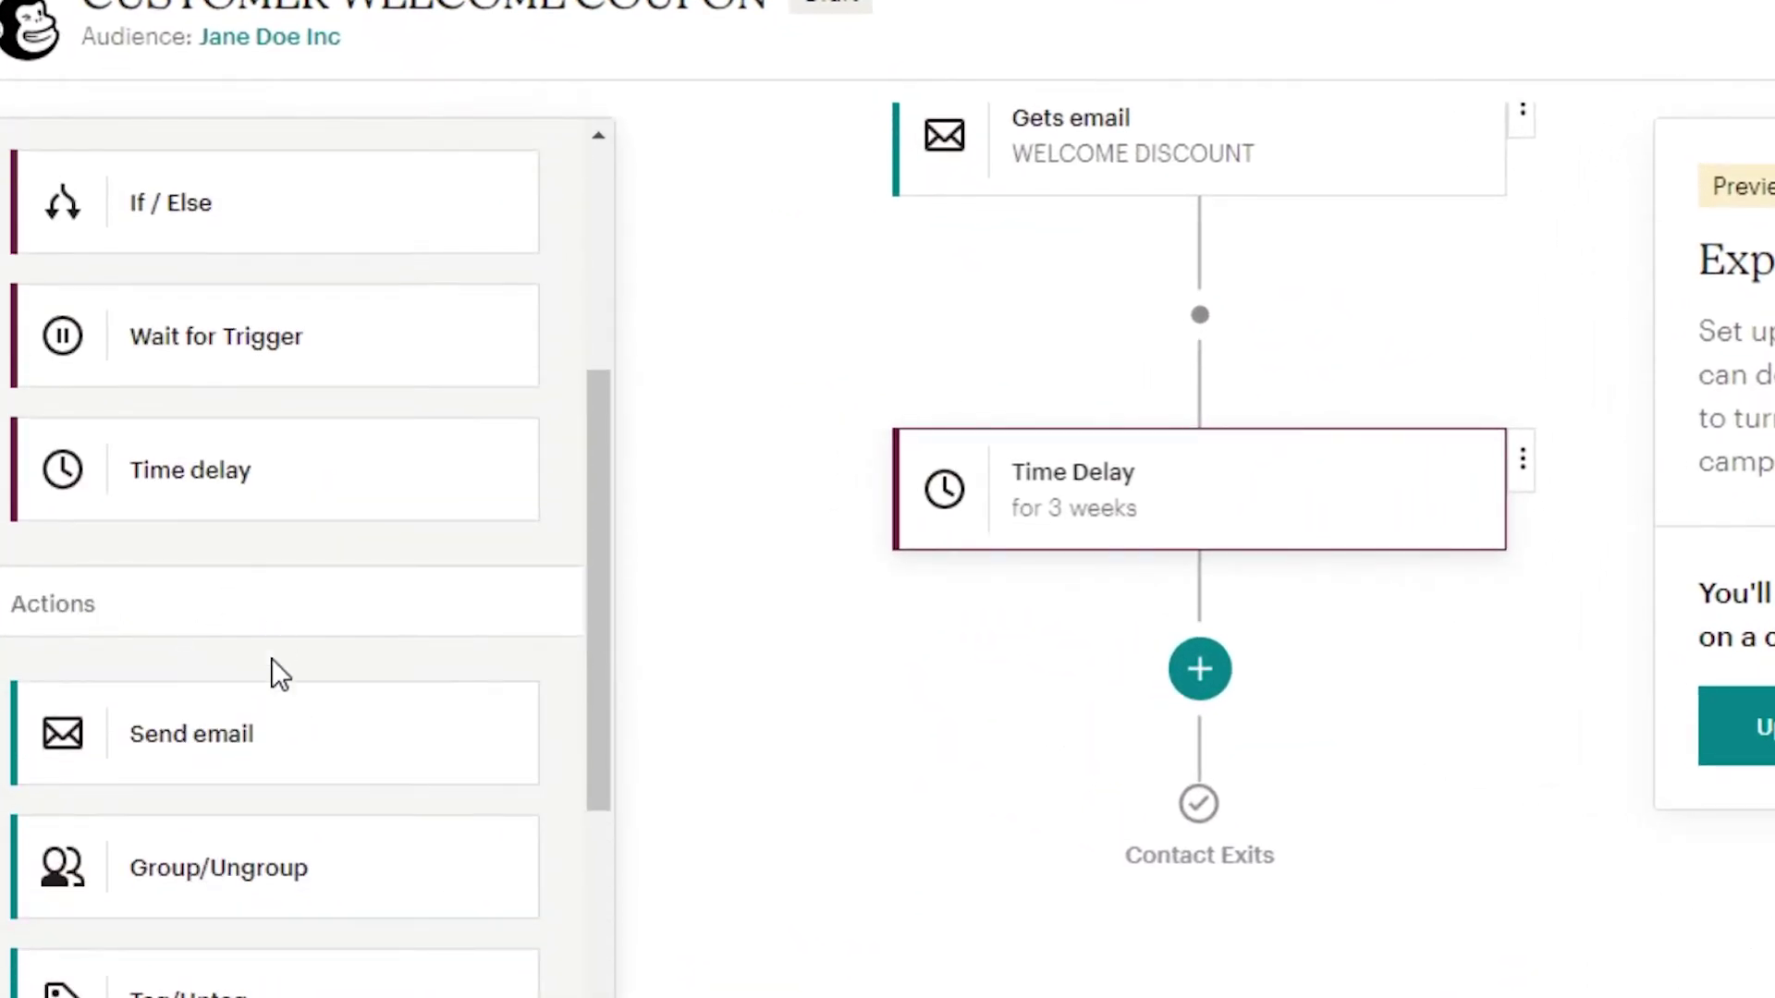
scroll(139, 818, "down", 2)
scroll(176, 601, "down", 3)
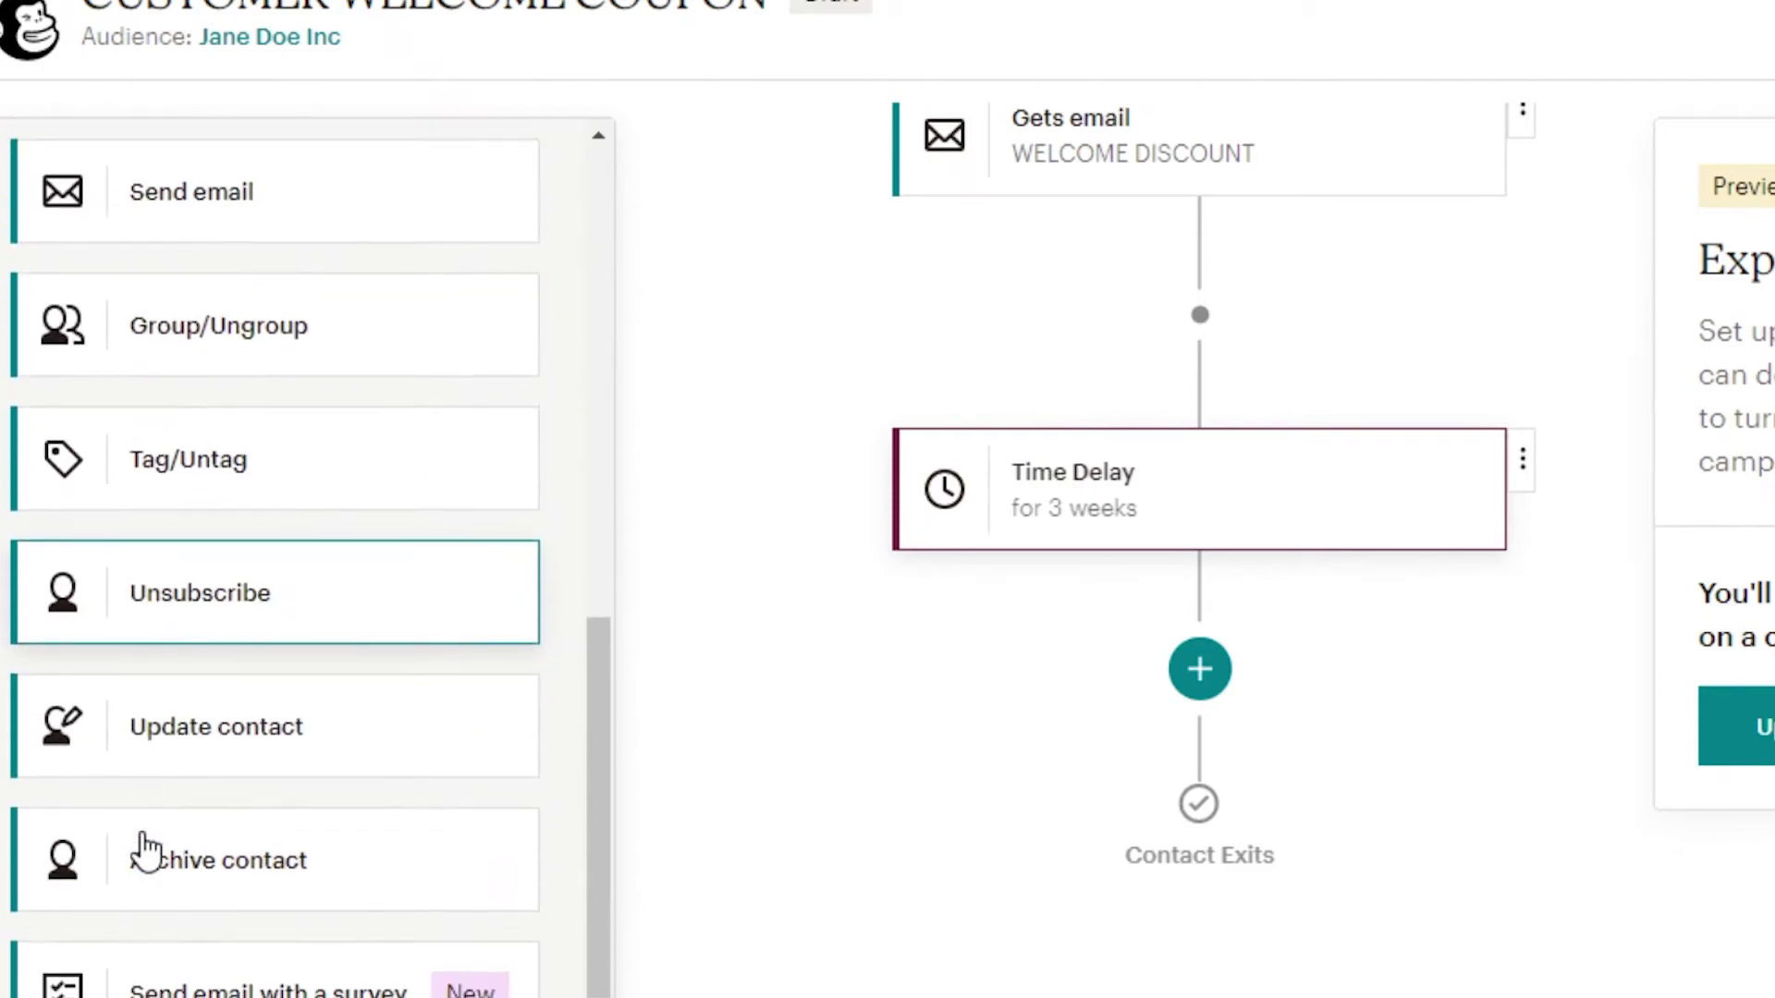
left_click_drag(250, 610, 1173, 687)
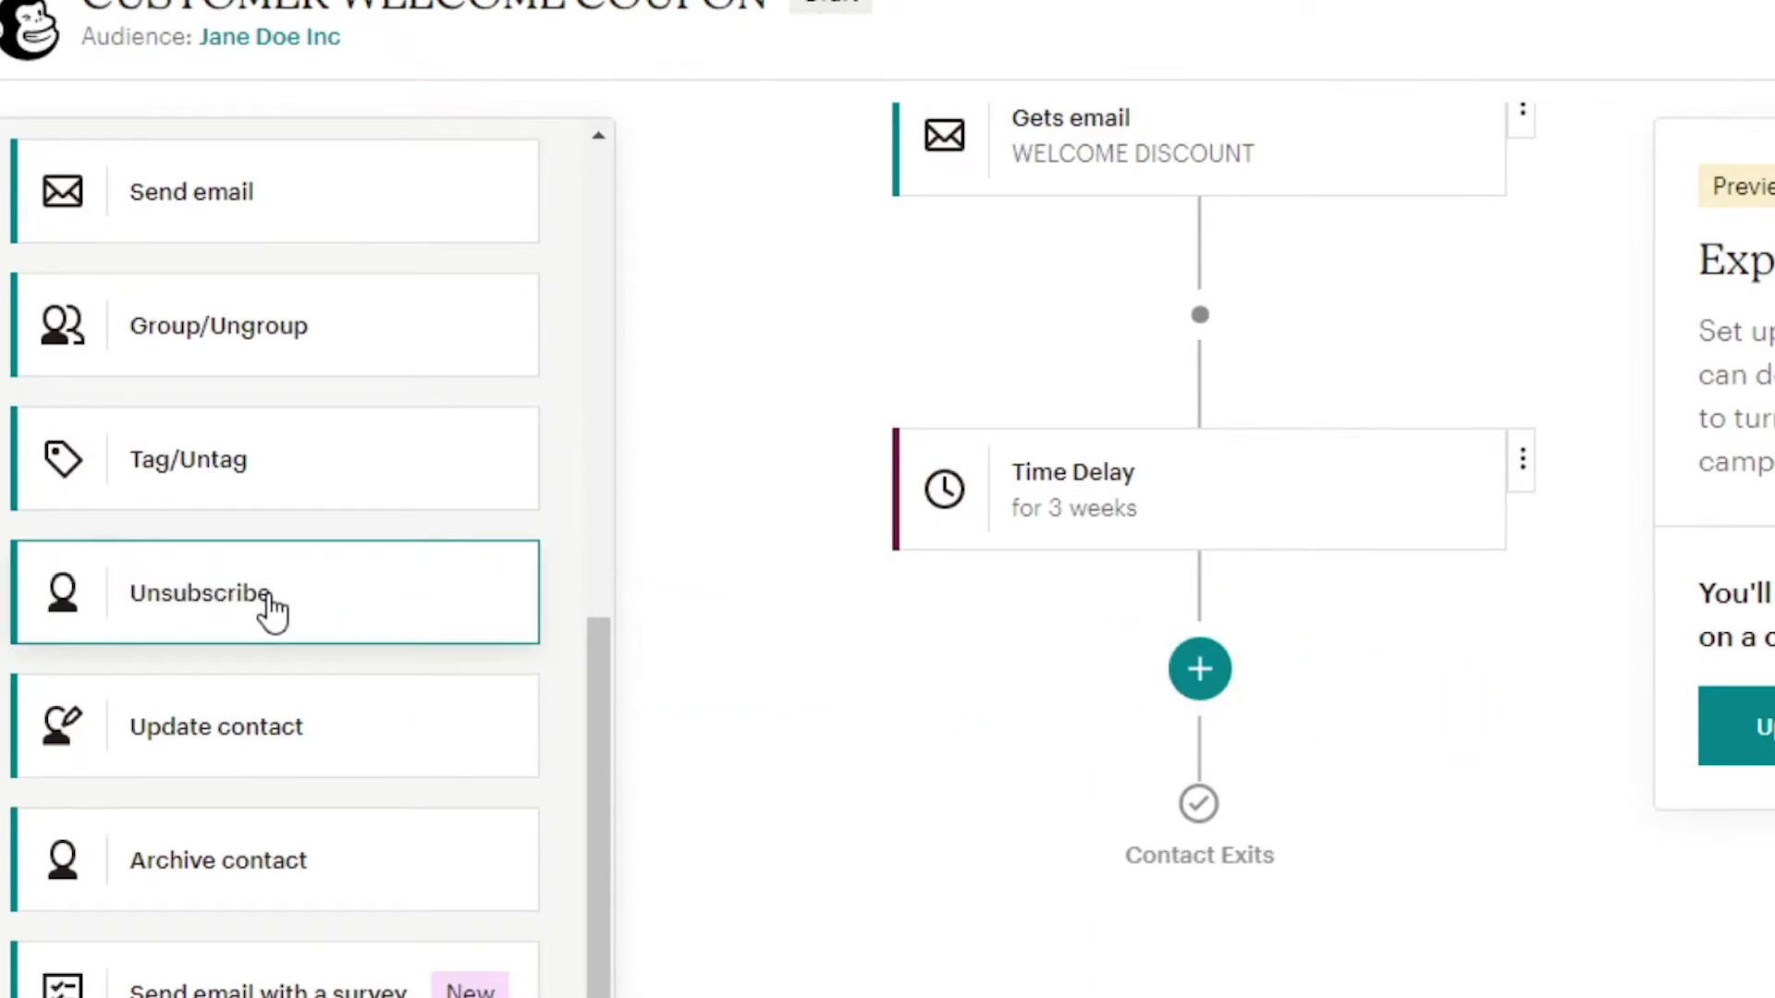
scroll(269, 604, "up", 2)
left_click_drag(173, 402, 1148, 713)
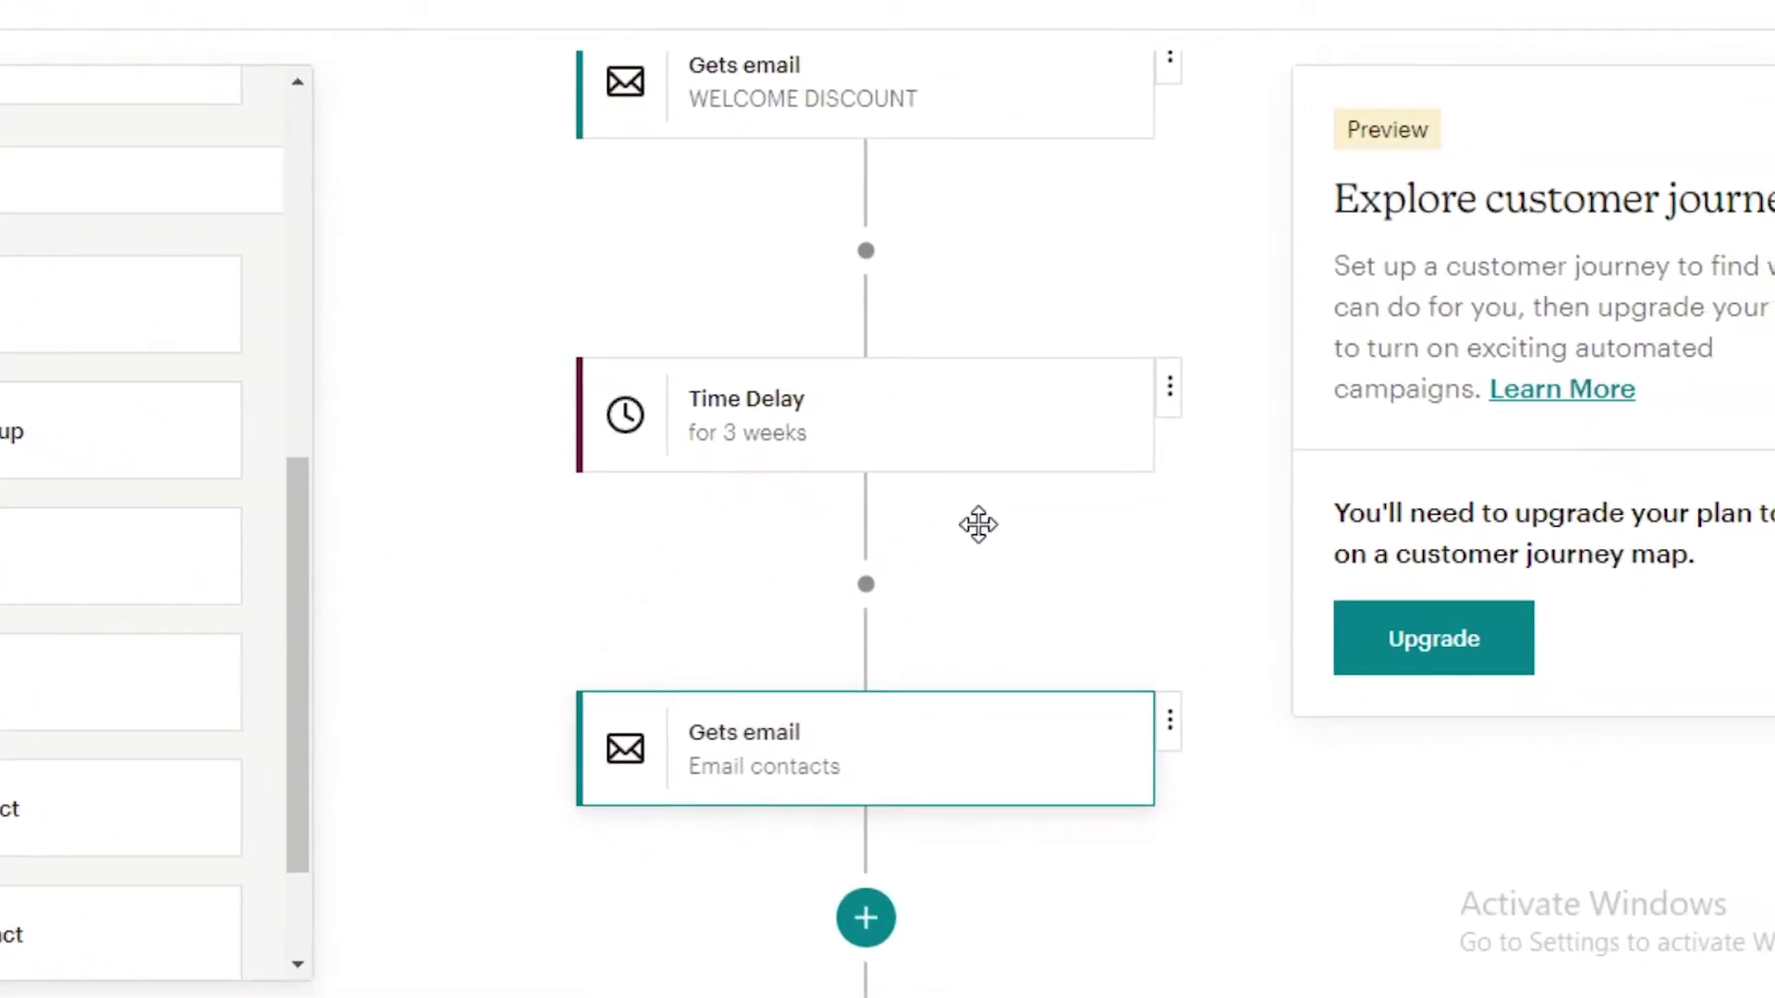
- Review the journey map from starting point to contact exit, and save and close the journey
scroll(977, 523, "up", 10)
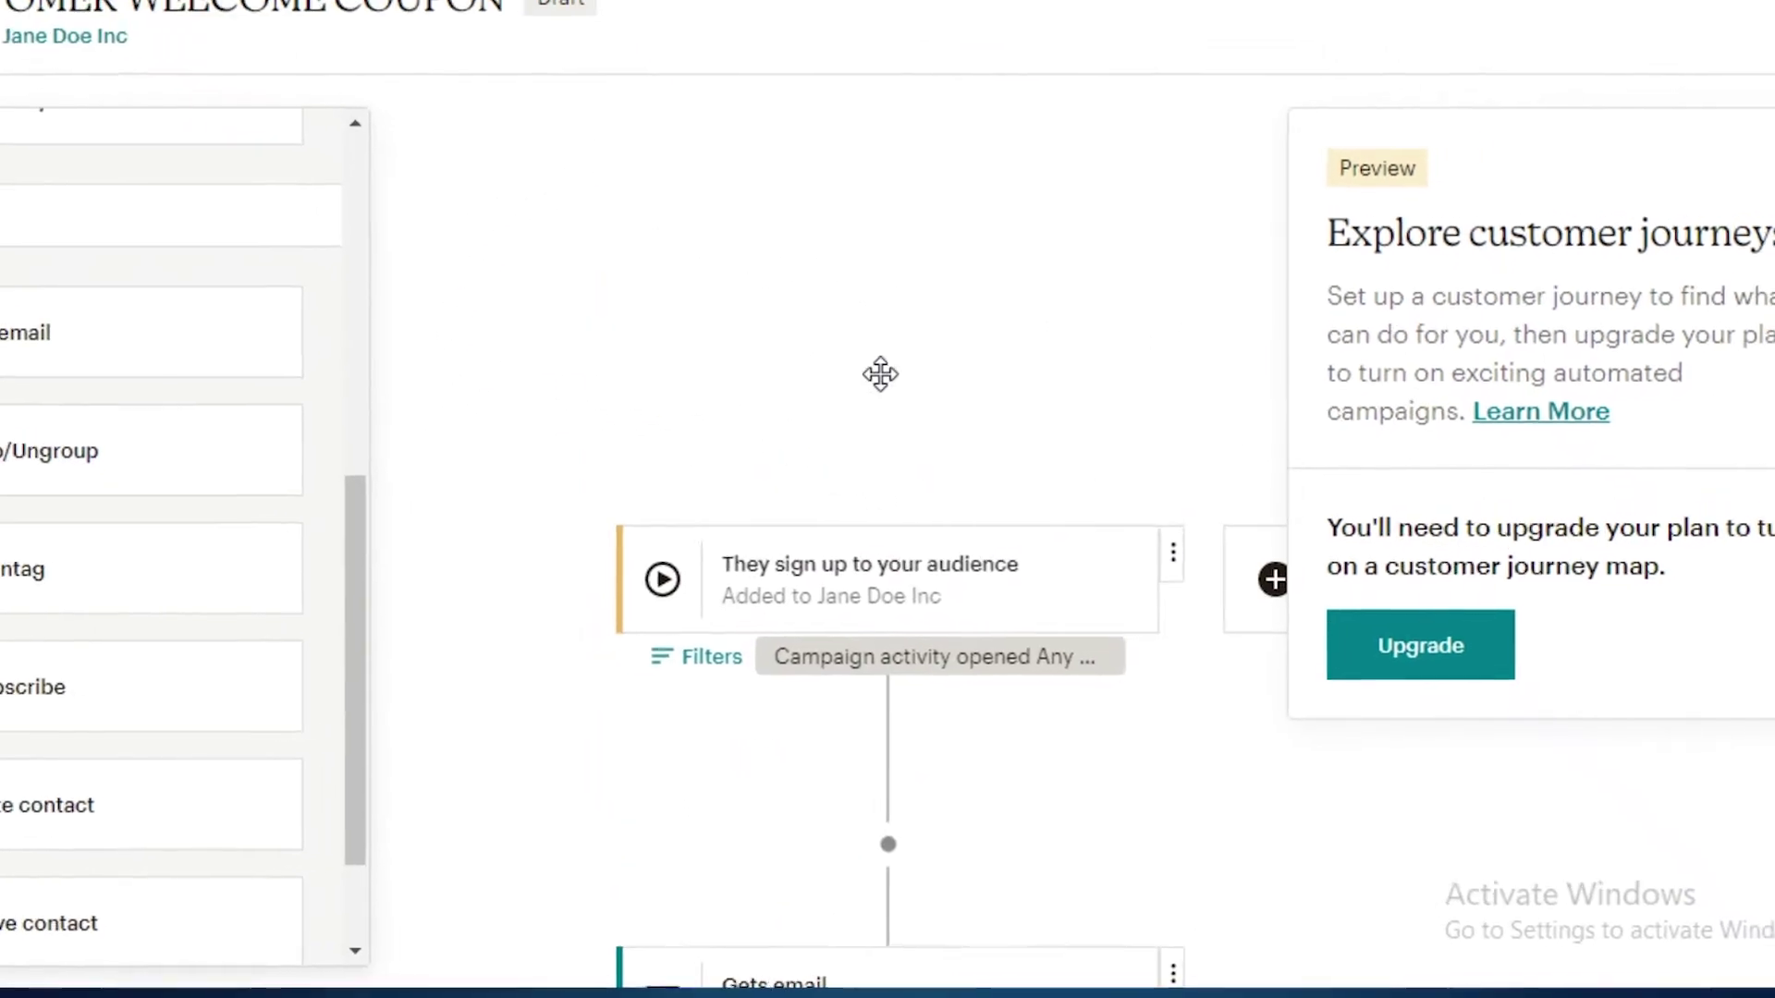
scroll(647, 564, "down", 5)
scroll(918, 610, "down", 4)
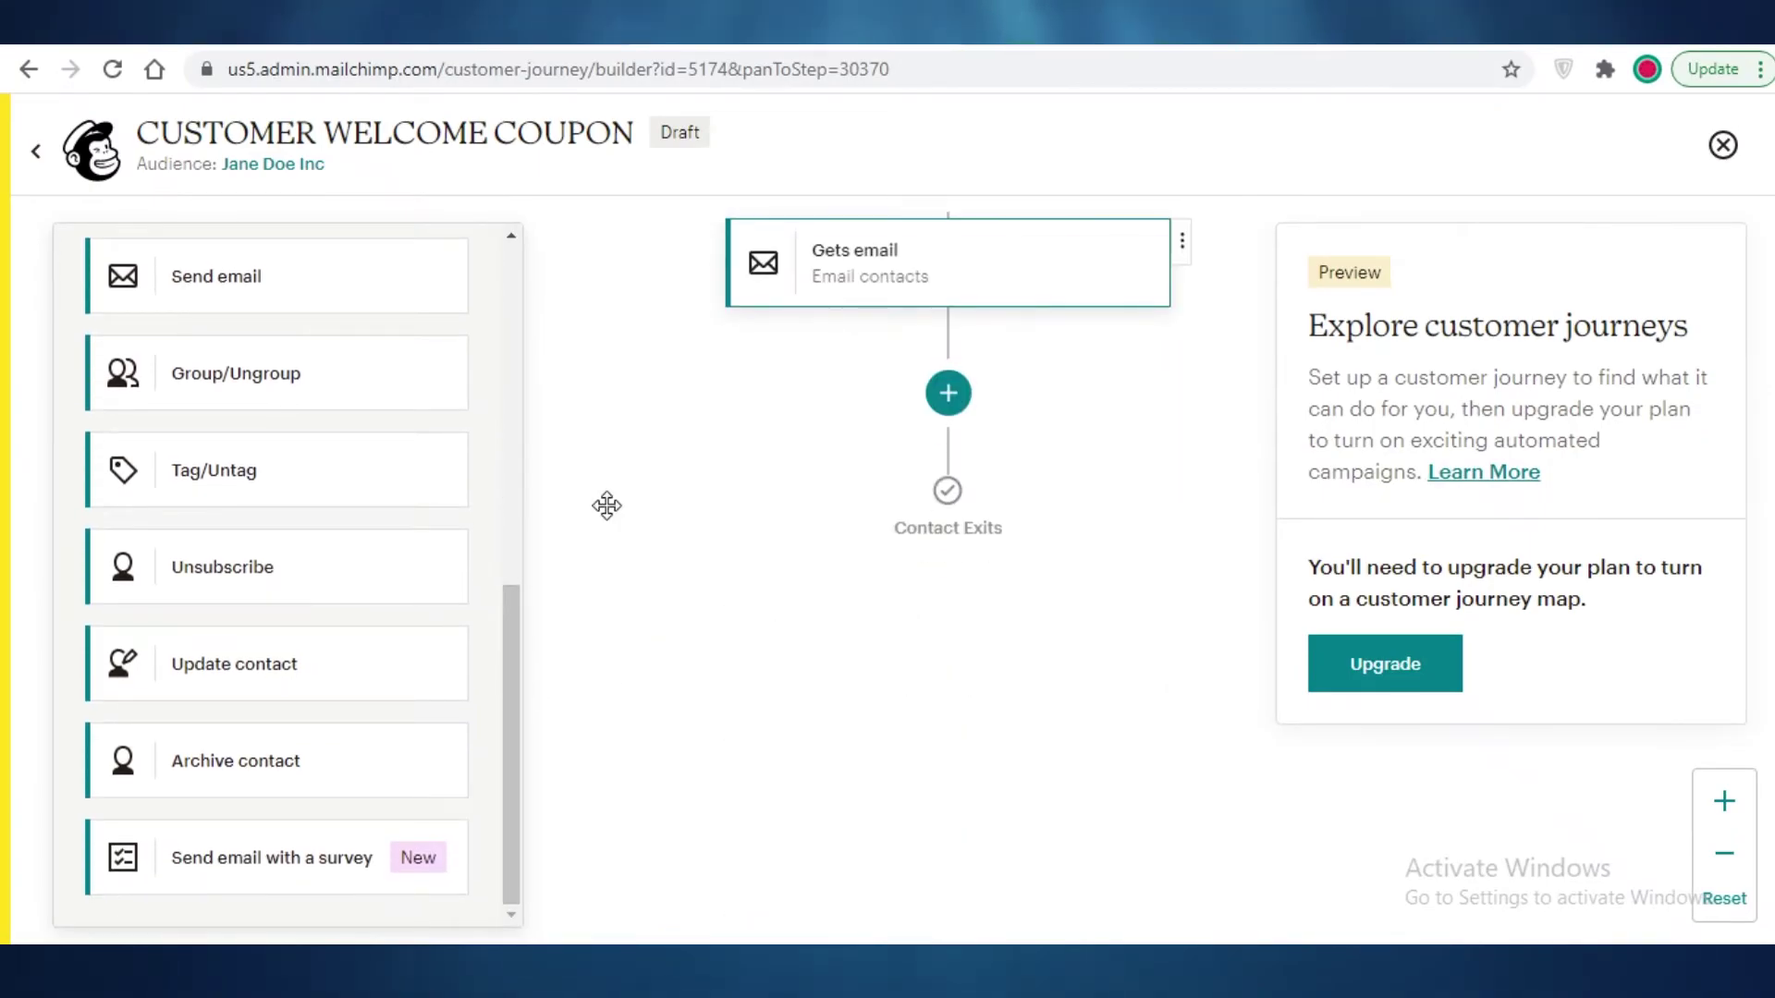
scroll(768, 647, "up", 7)
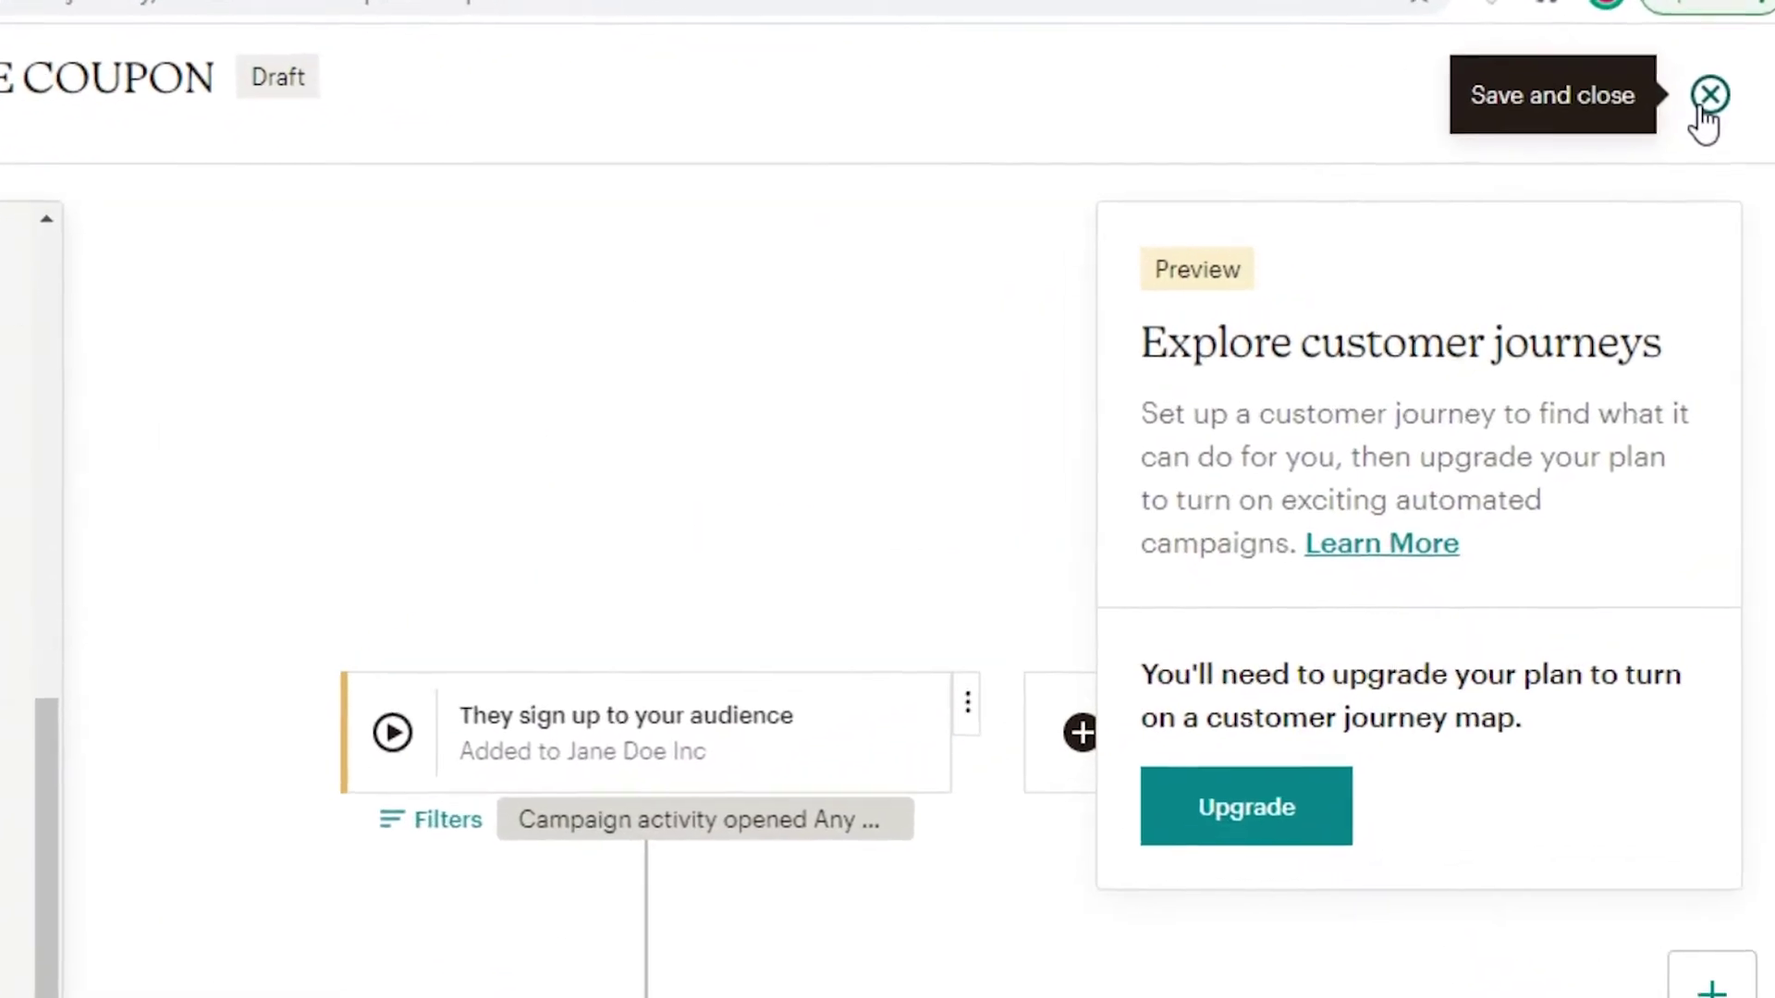
left_click(1712, 128)
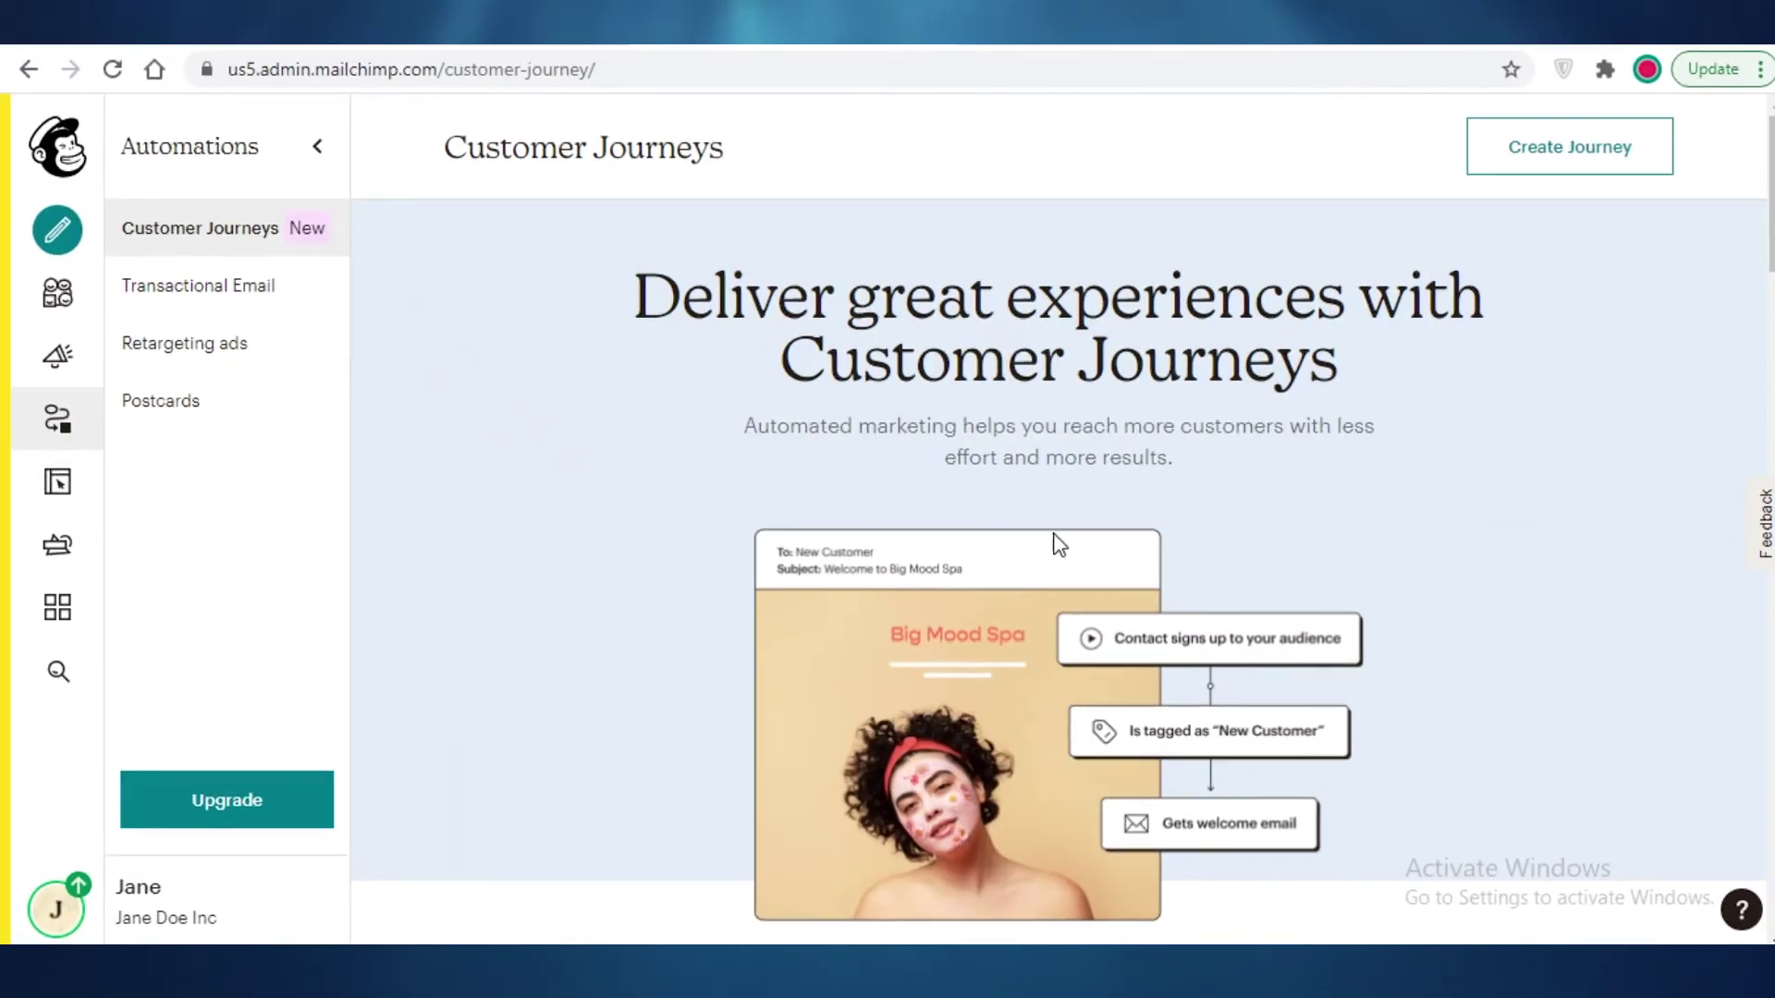
- Look through the Transactional Email and Retargeting ads automation pages and return to Customer Journeys
scroll(1054, 543, "down", 4)
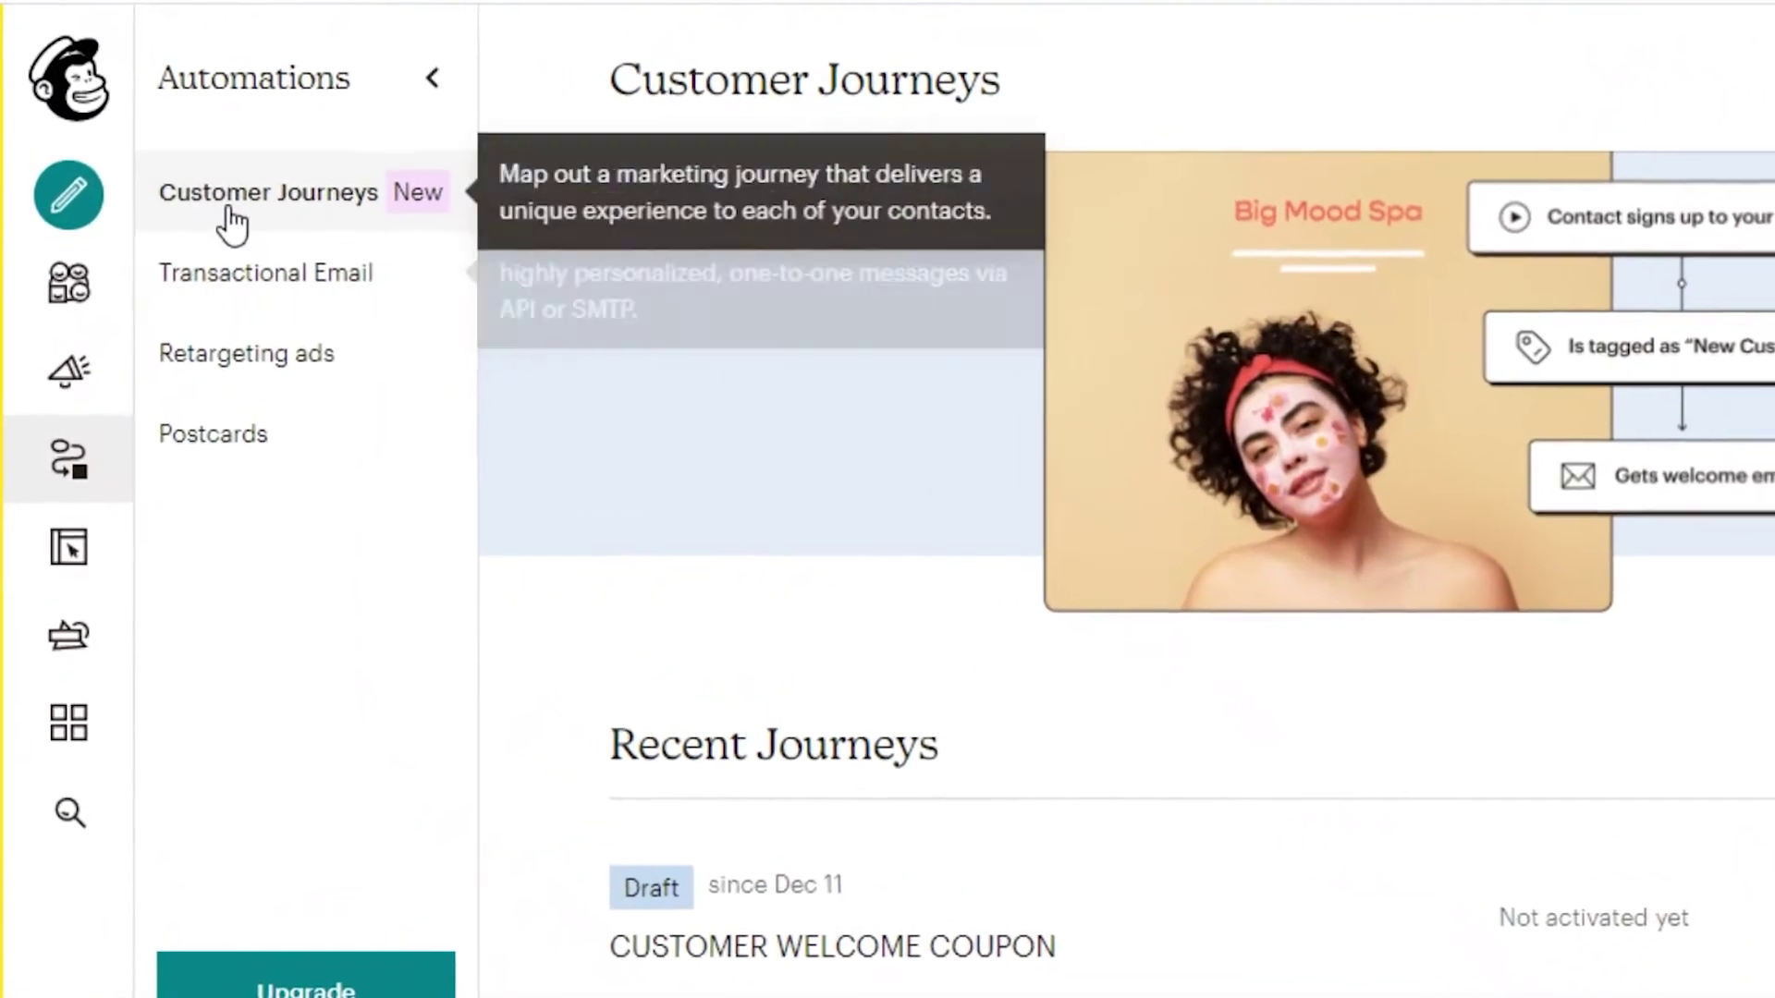
left_click(194, 242)
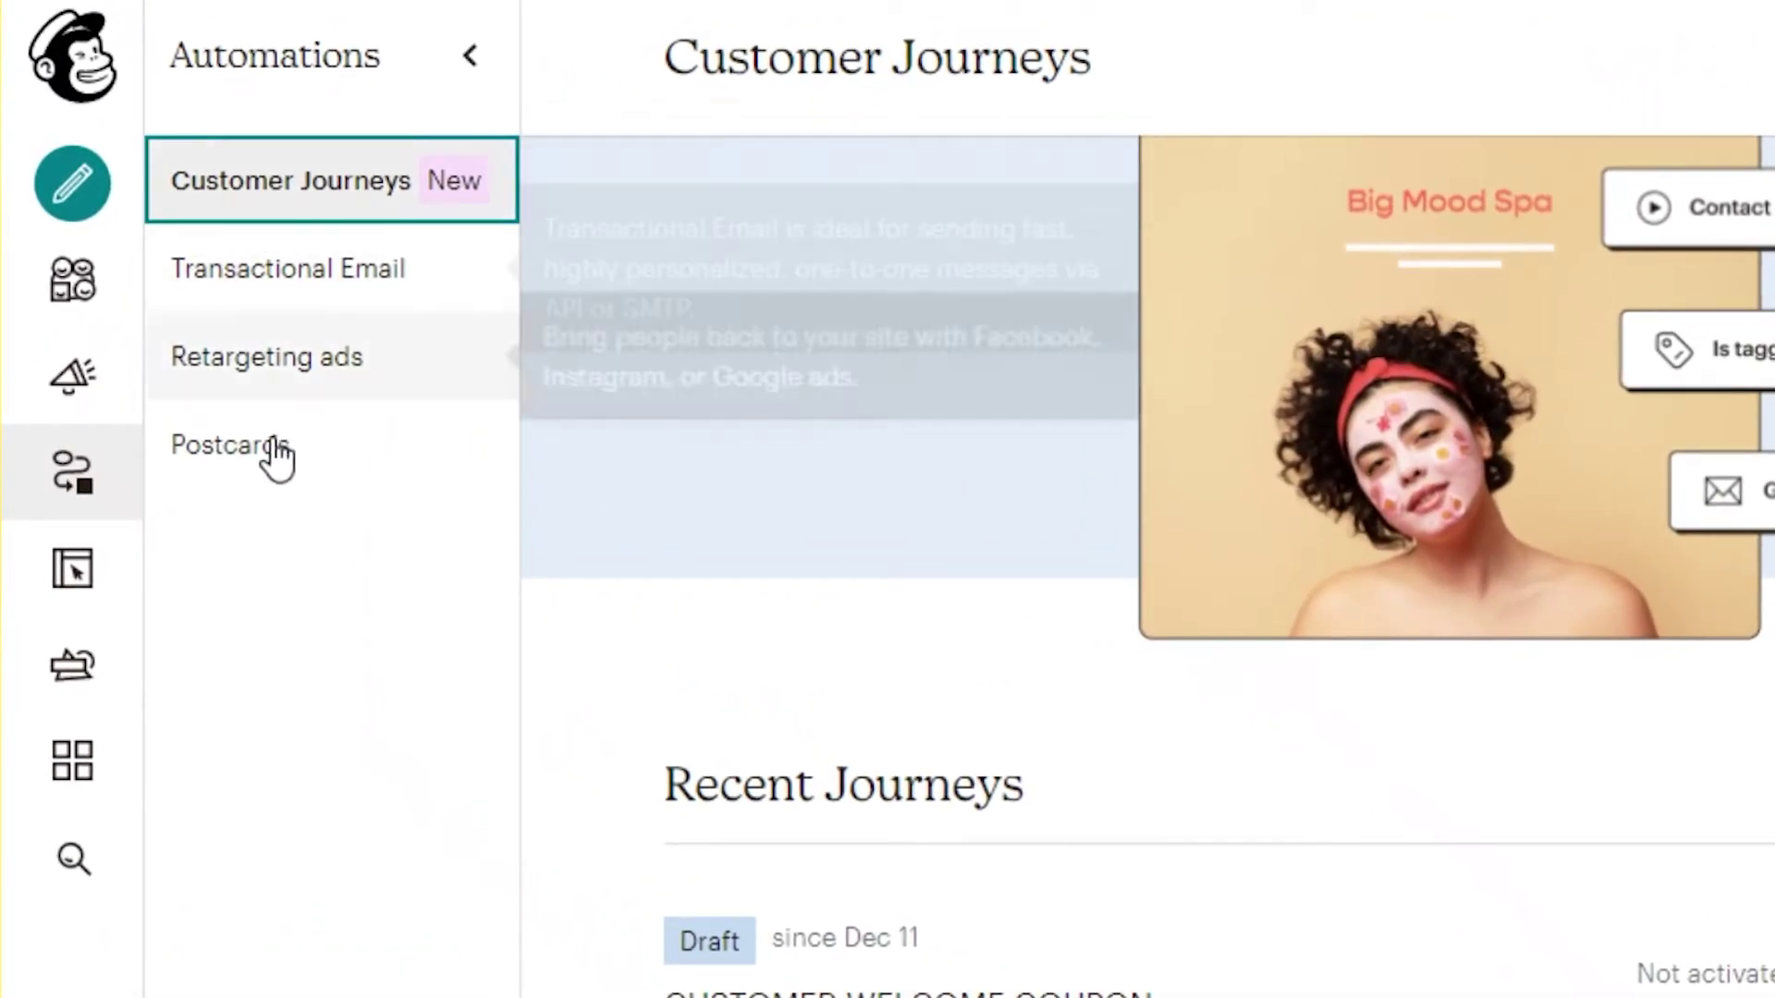
left_click(294, 298)
left_click(325, 404)
left_click(59, 59)
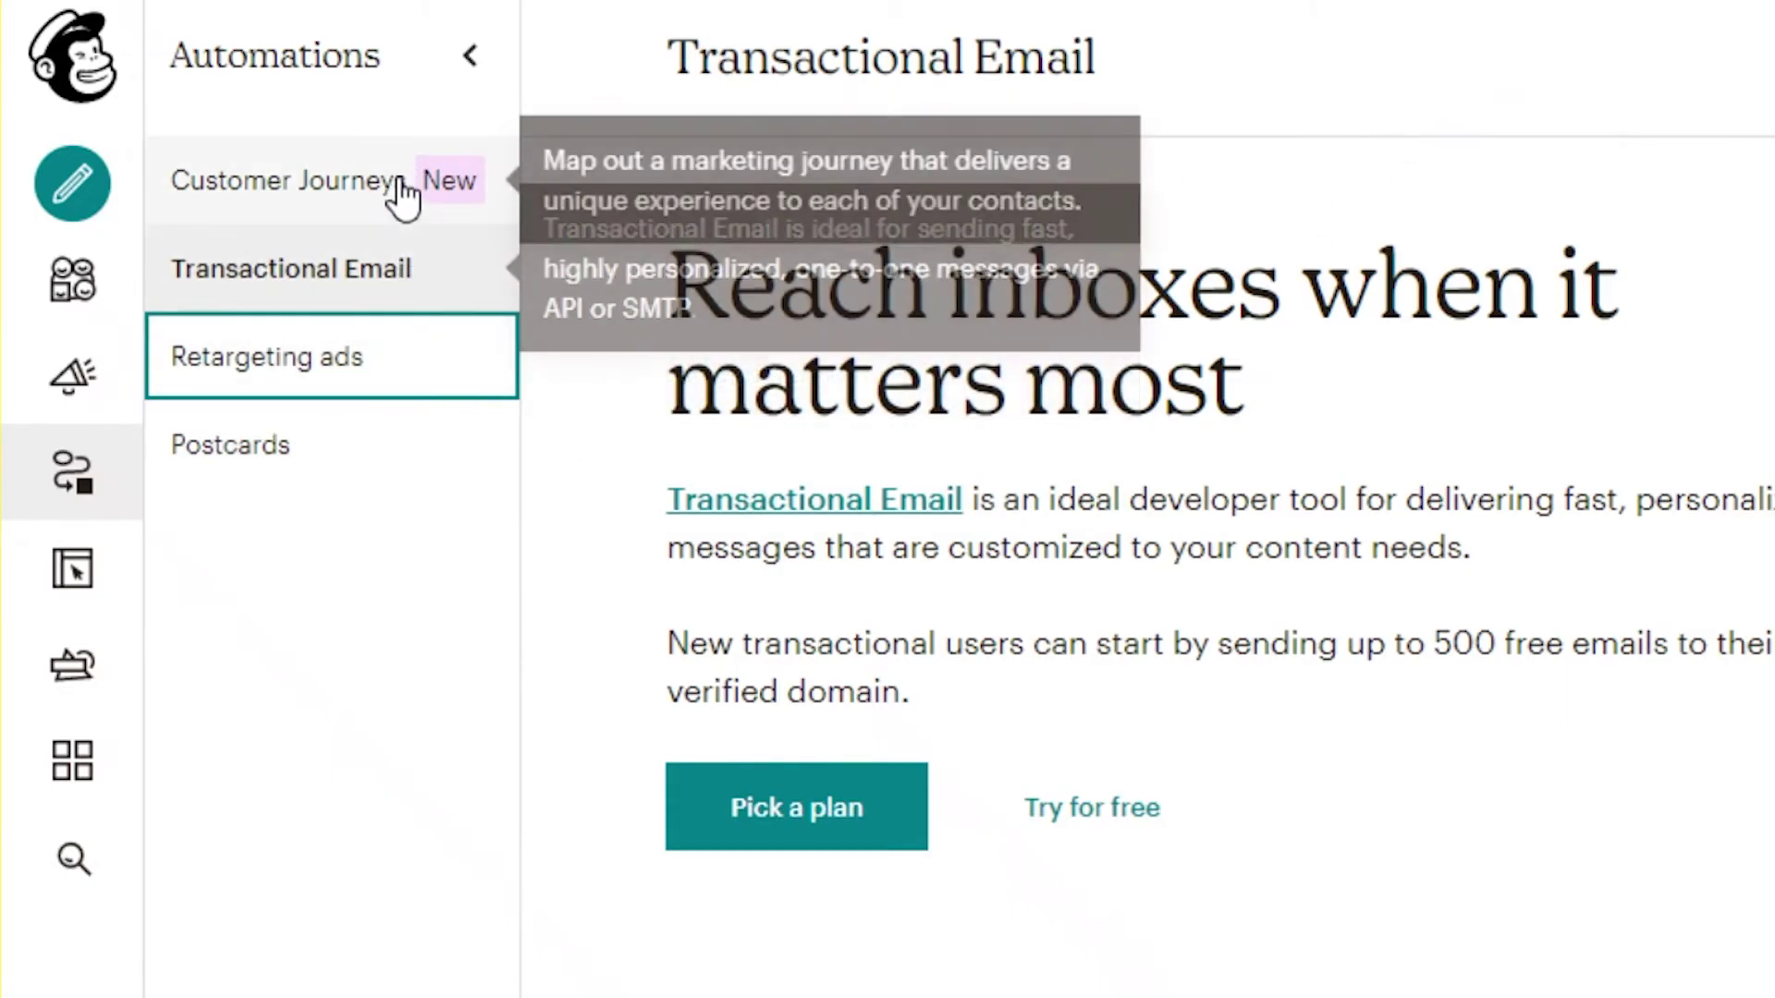
left_click(338, 182)
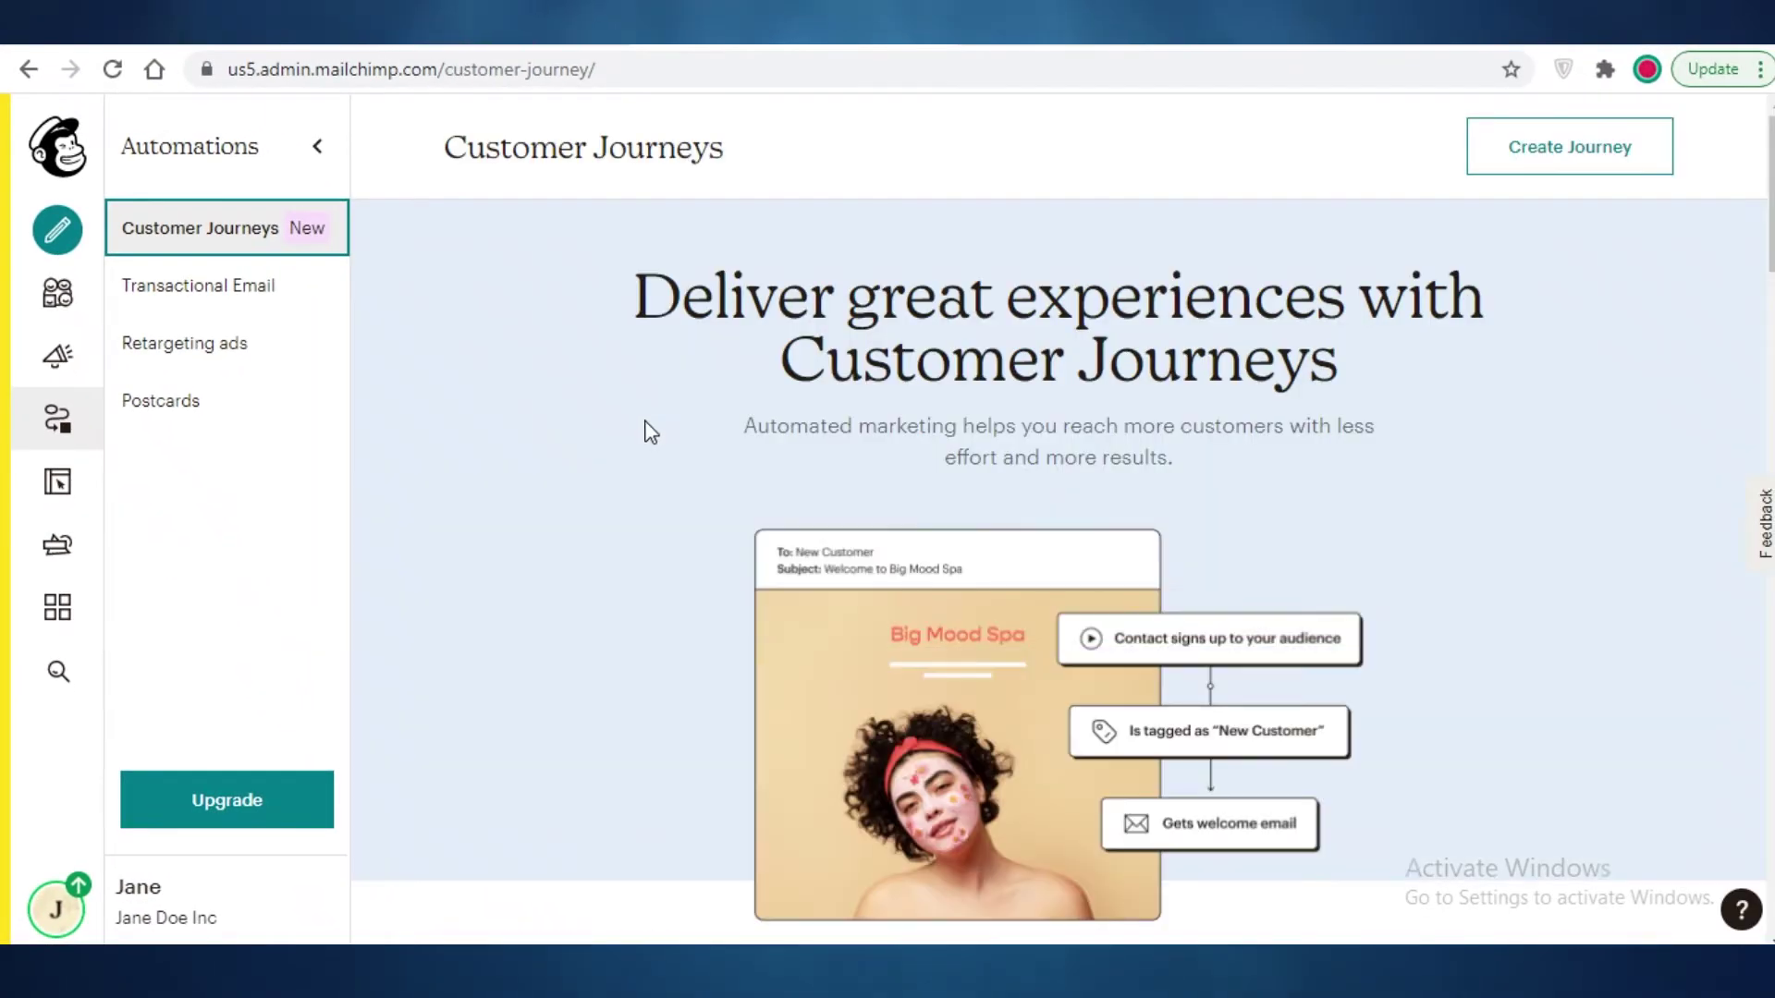
- Browse the pre-built journeys and the help guides on the Customer Journeys page
scroll(1553, 497, "down", 5)
scroll(1553, 496, "down", 10)
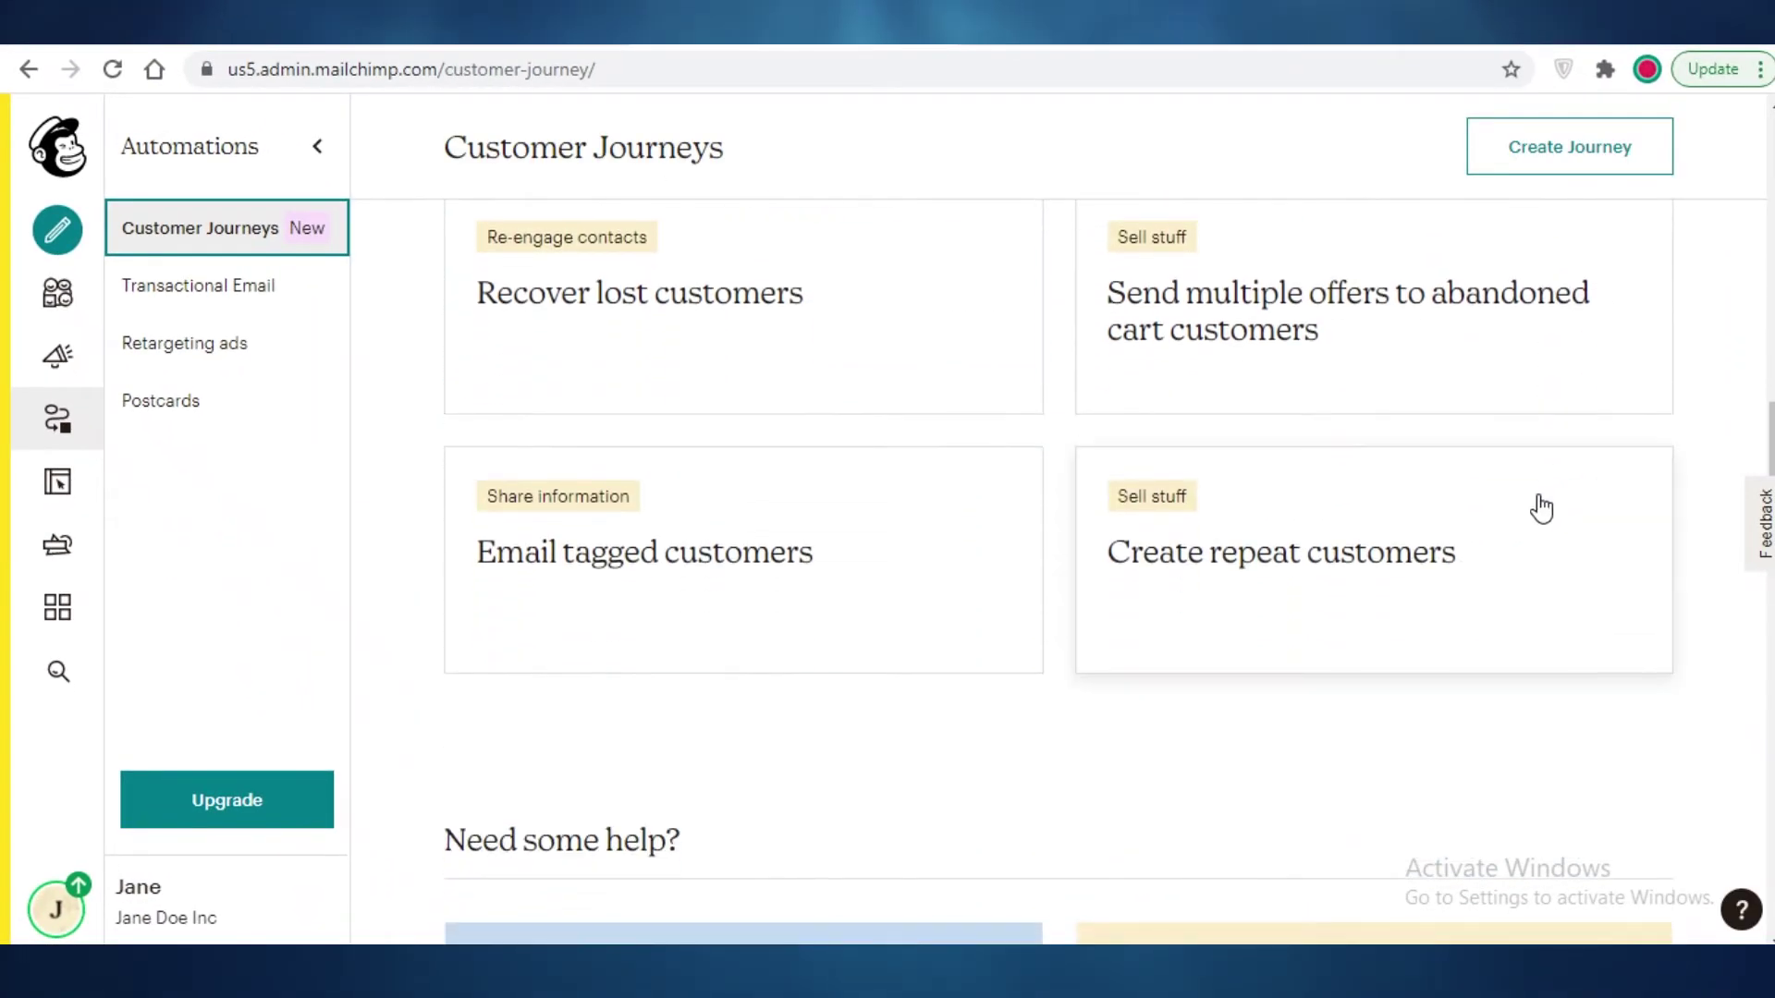
scroll(1539, 506, "down", 7)
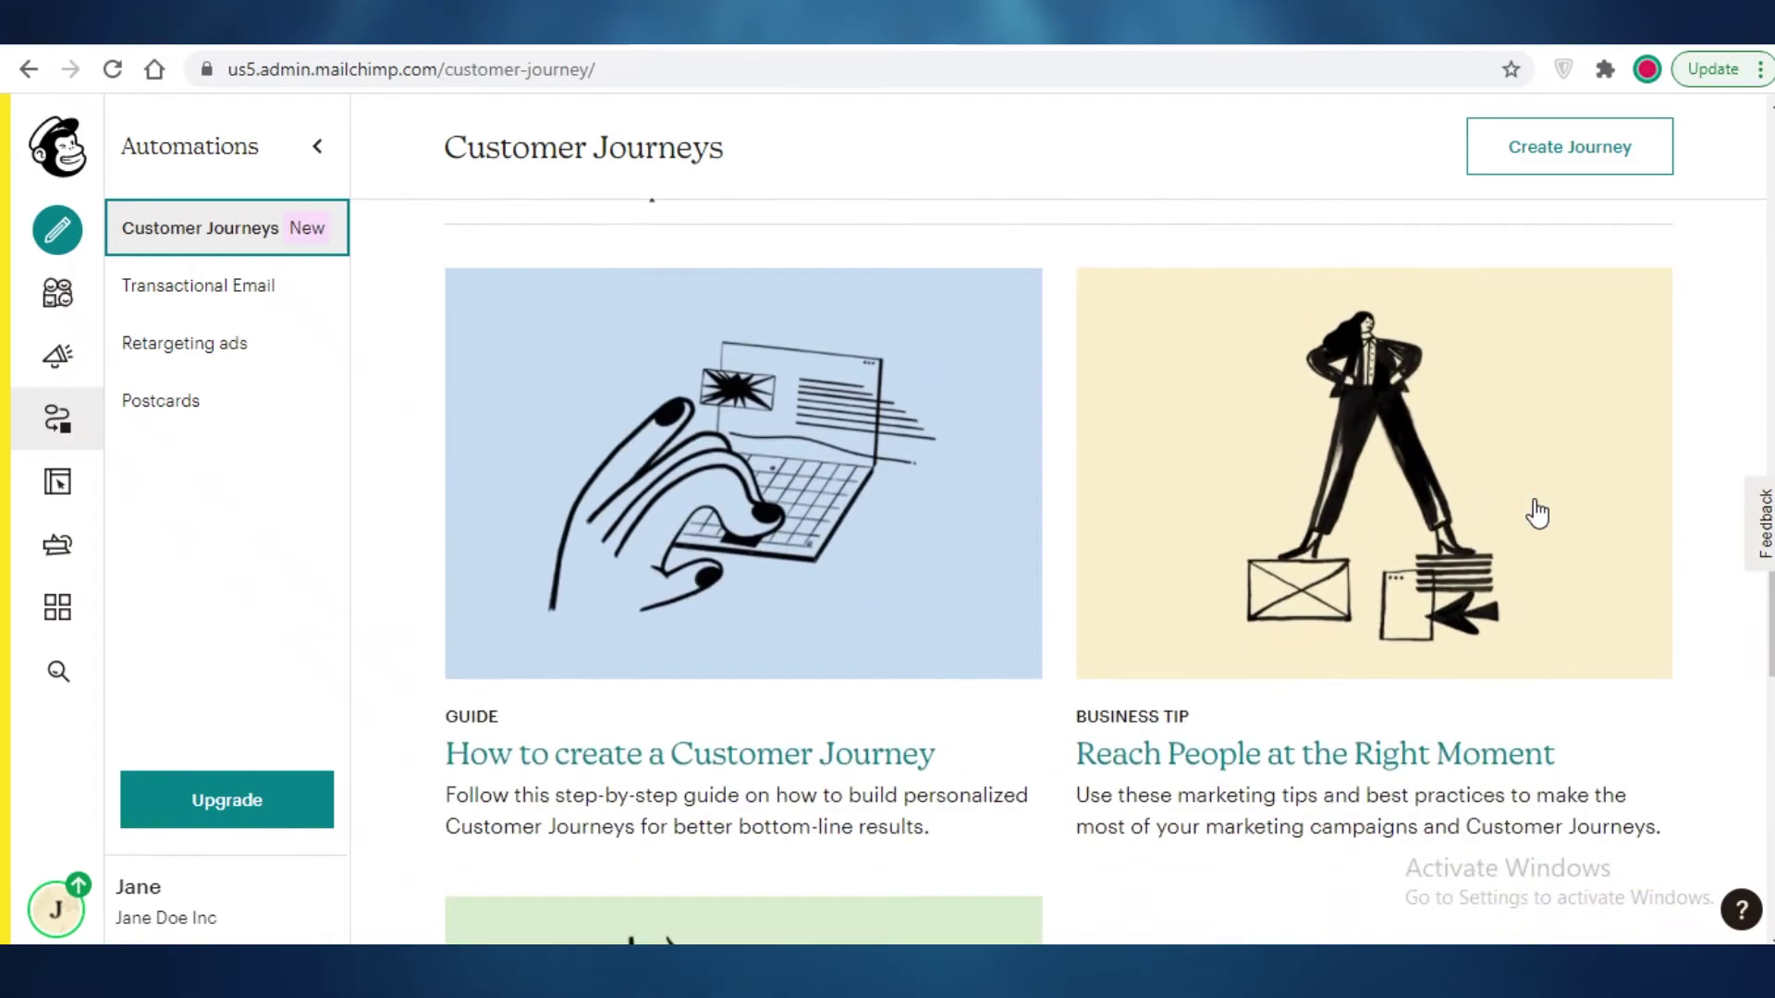
- Open the Marketing Platform pricing page and compare the prices and features of the Premium, Standard, Essentials and Free plans
left_click(1523, 524)
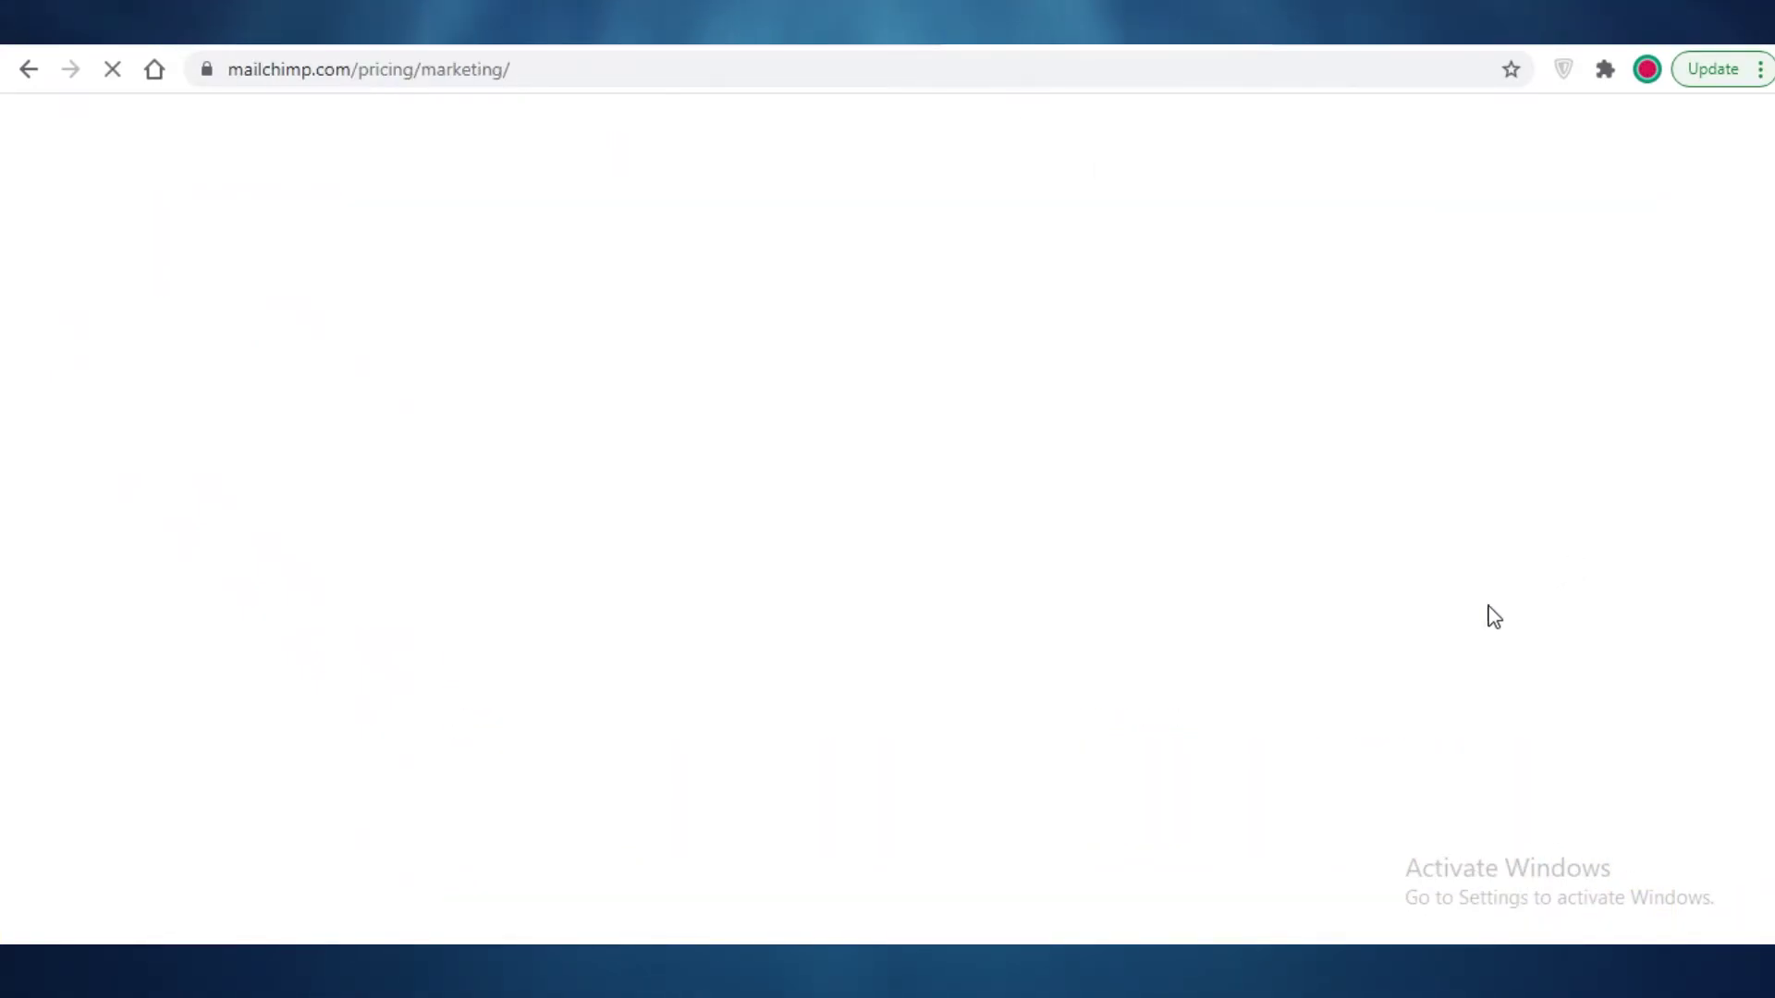
scroll(1479, 626, "down", 7)
scroll(1483, 627, "up", 3)
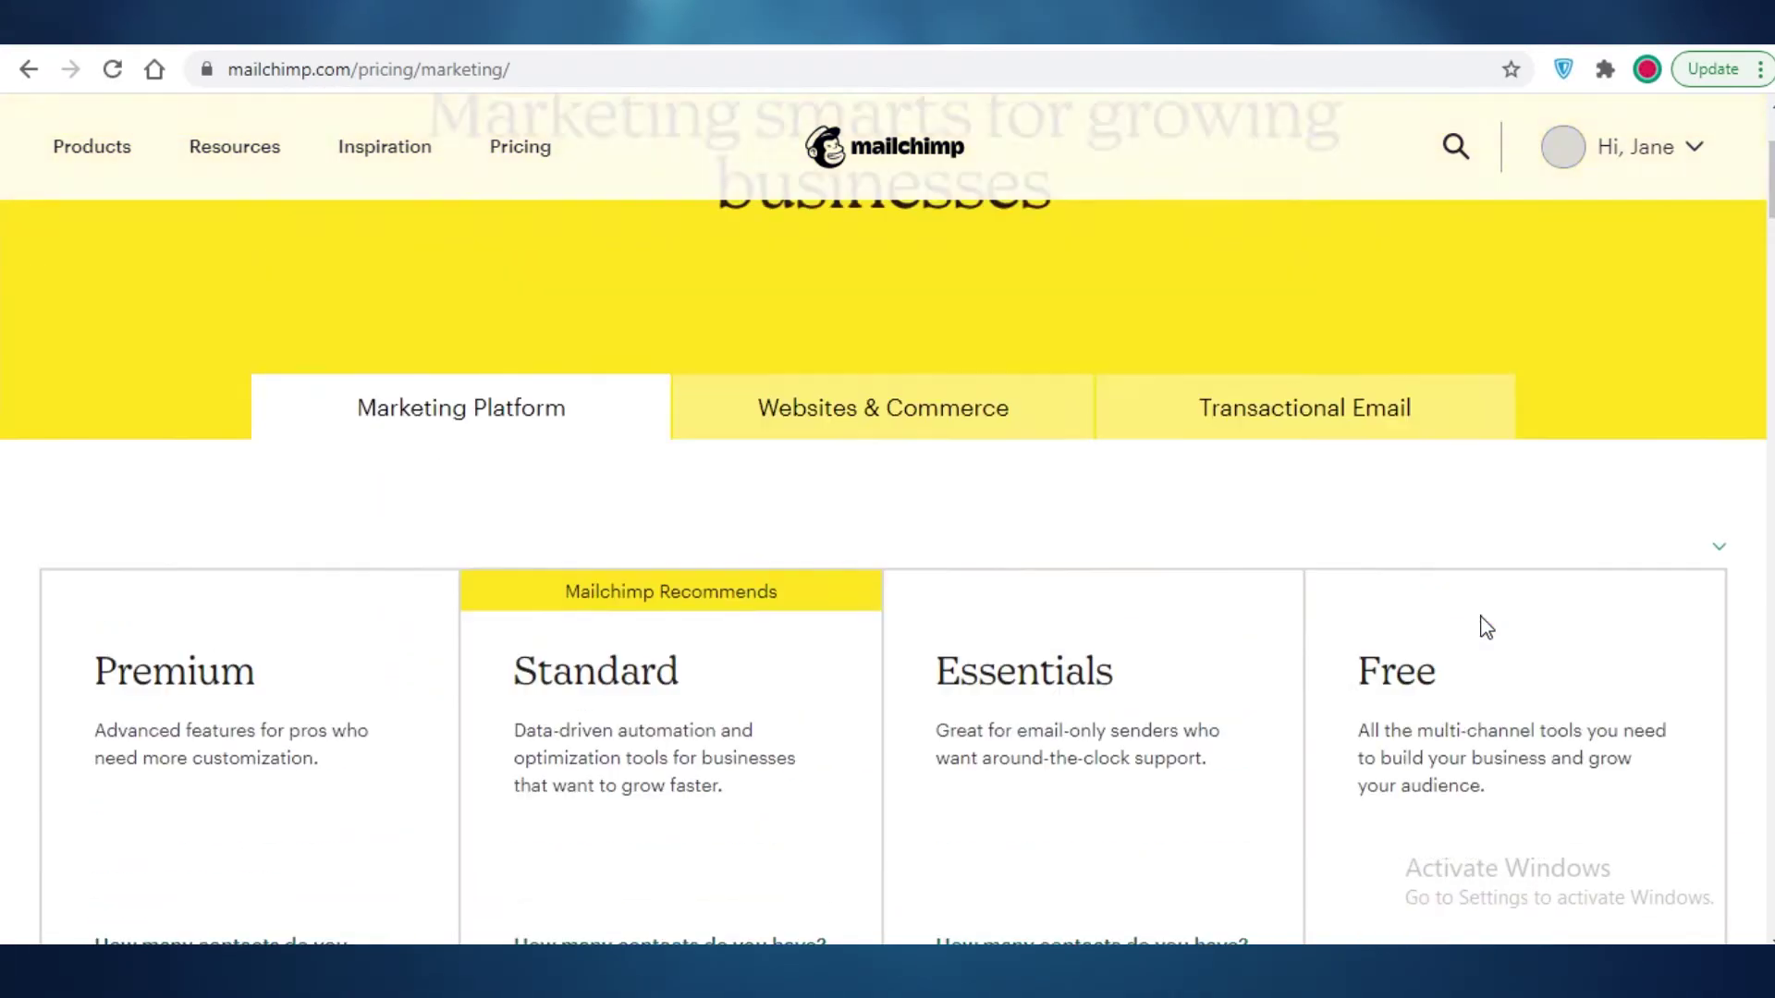
scroll(1486, 627, "down", 6)
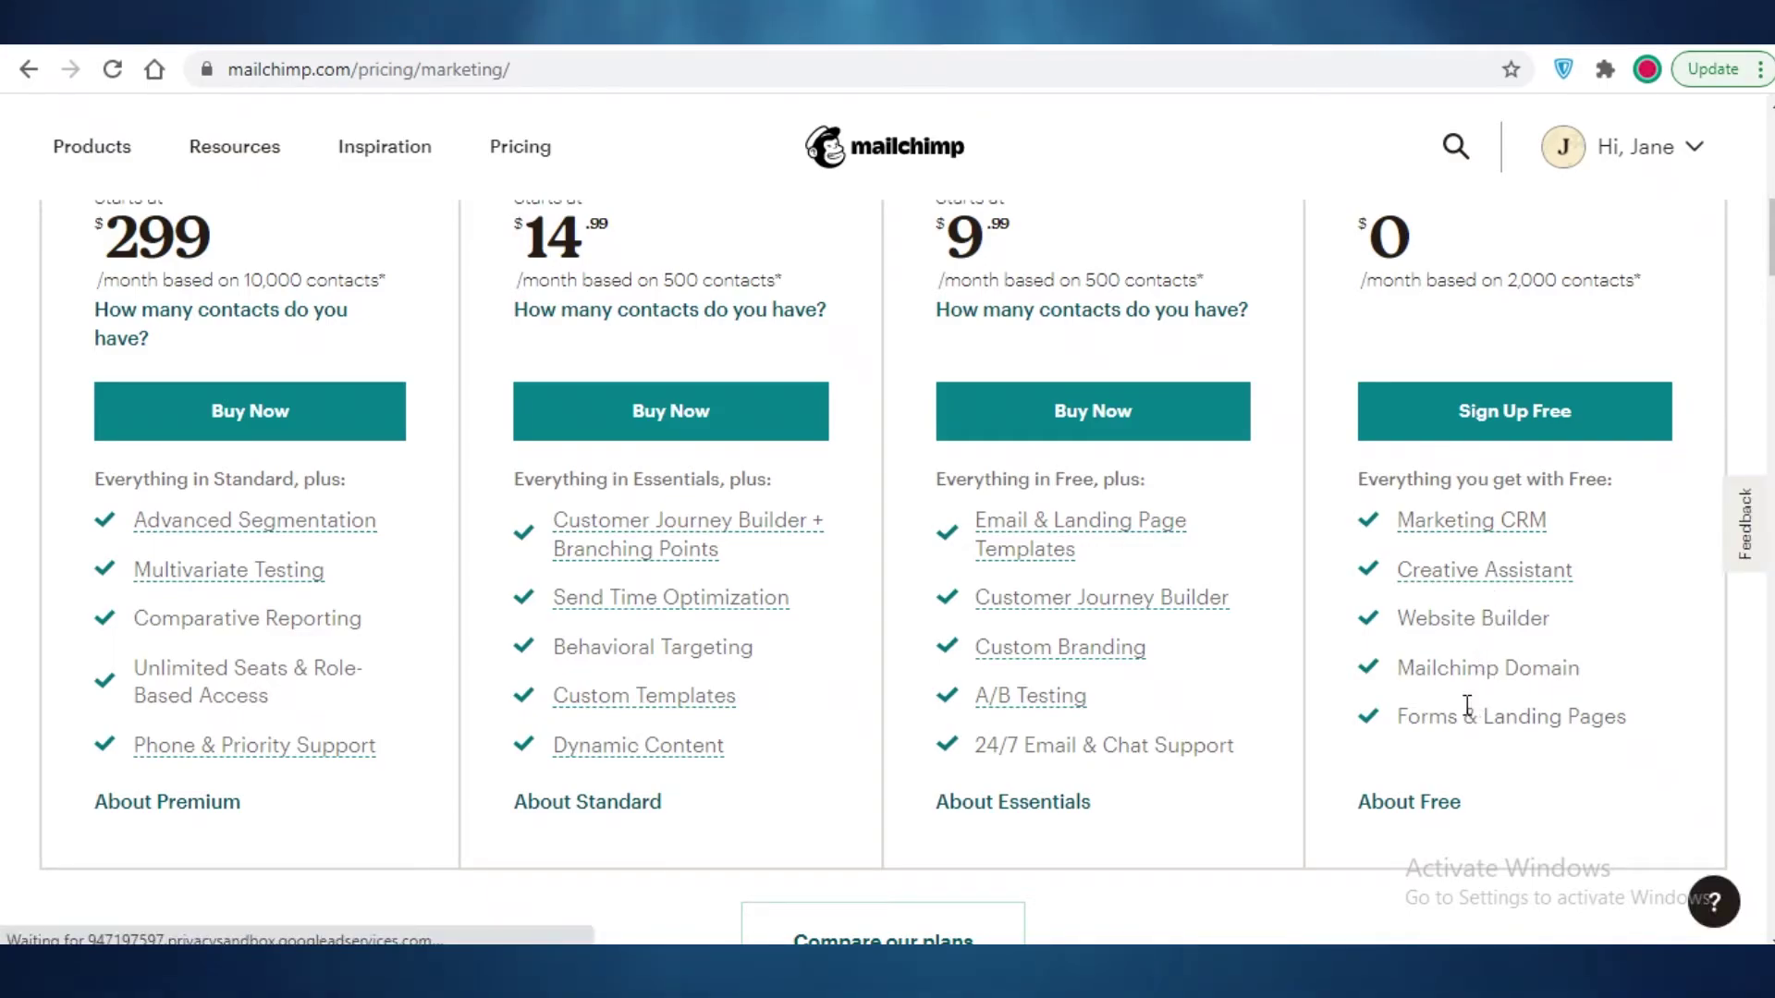
scroll(1196, 527, "up", 3)
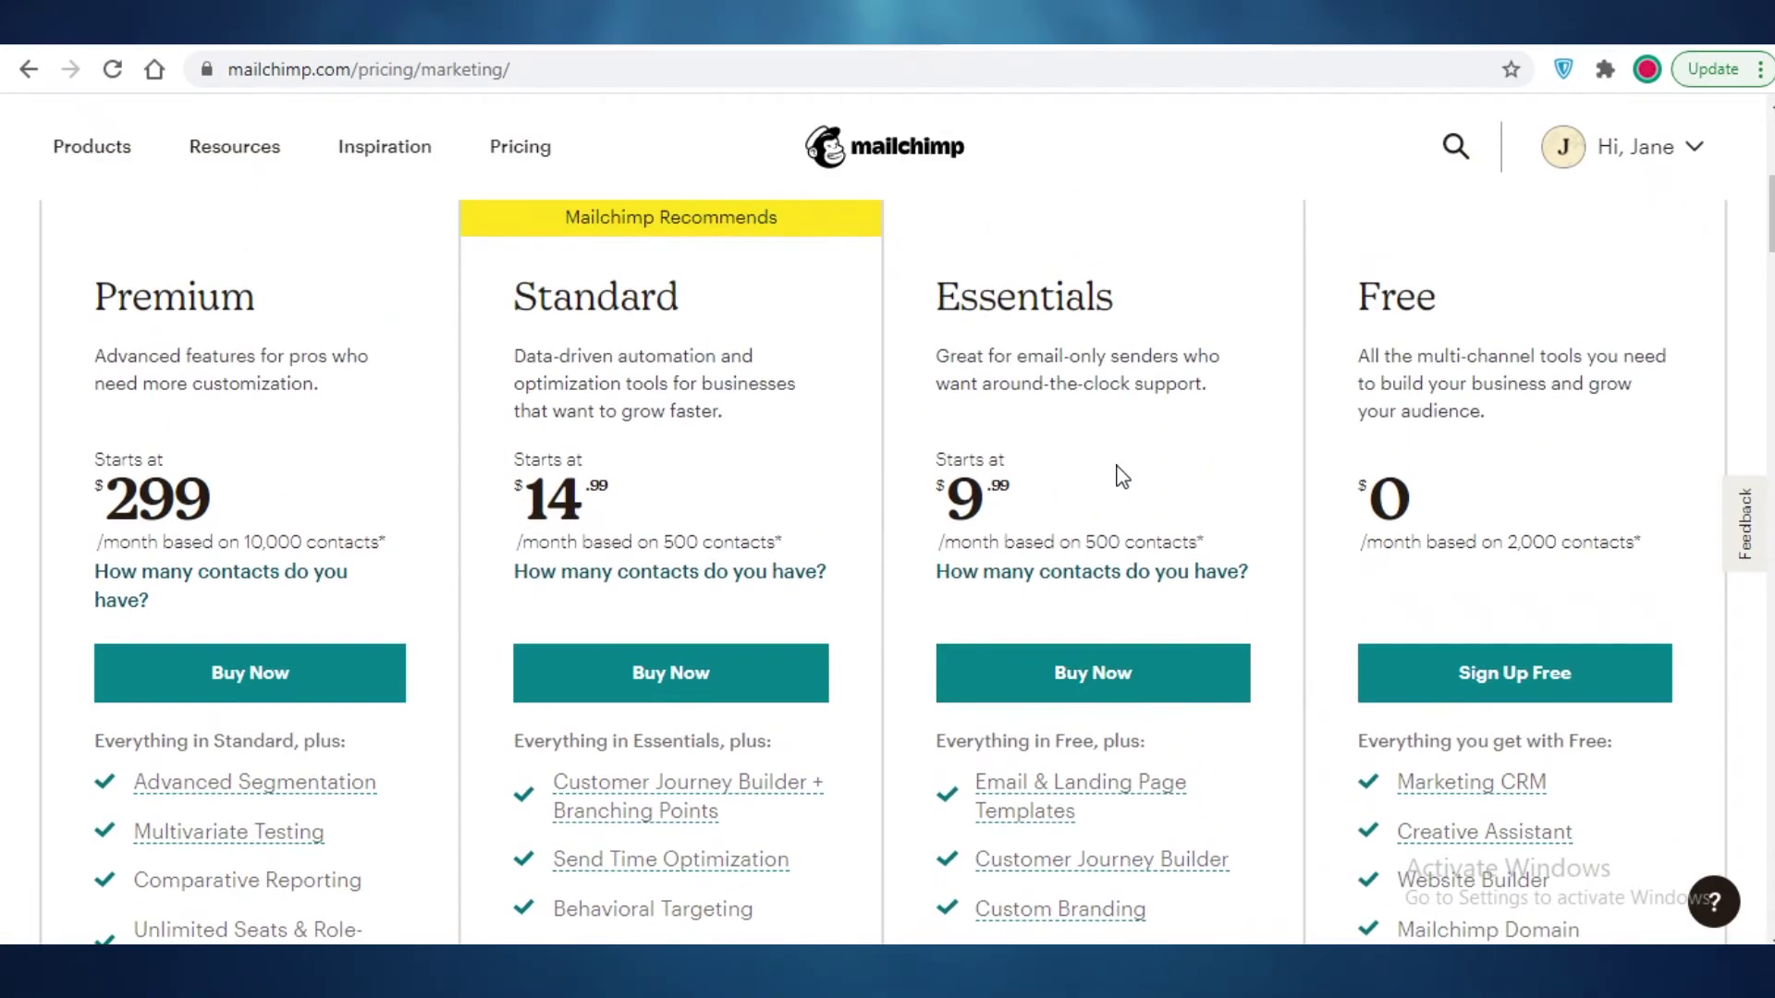
scroll(1121, 476, "down", 5)
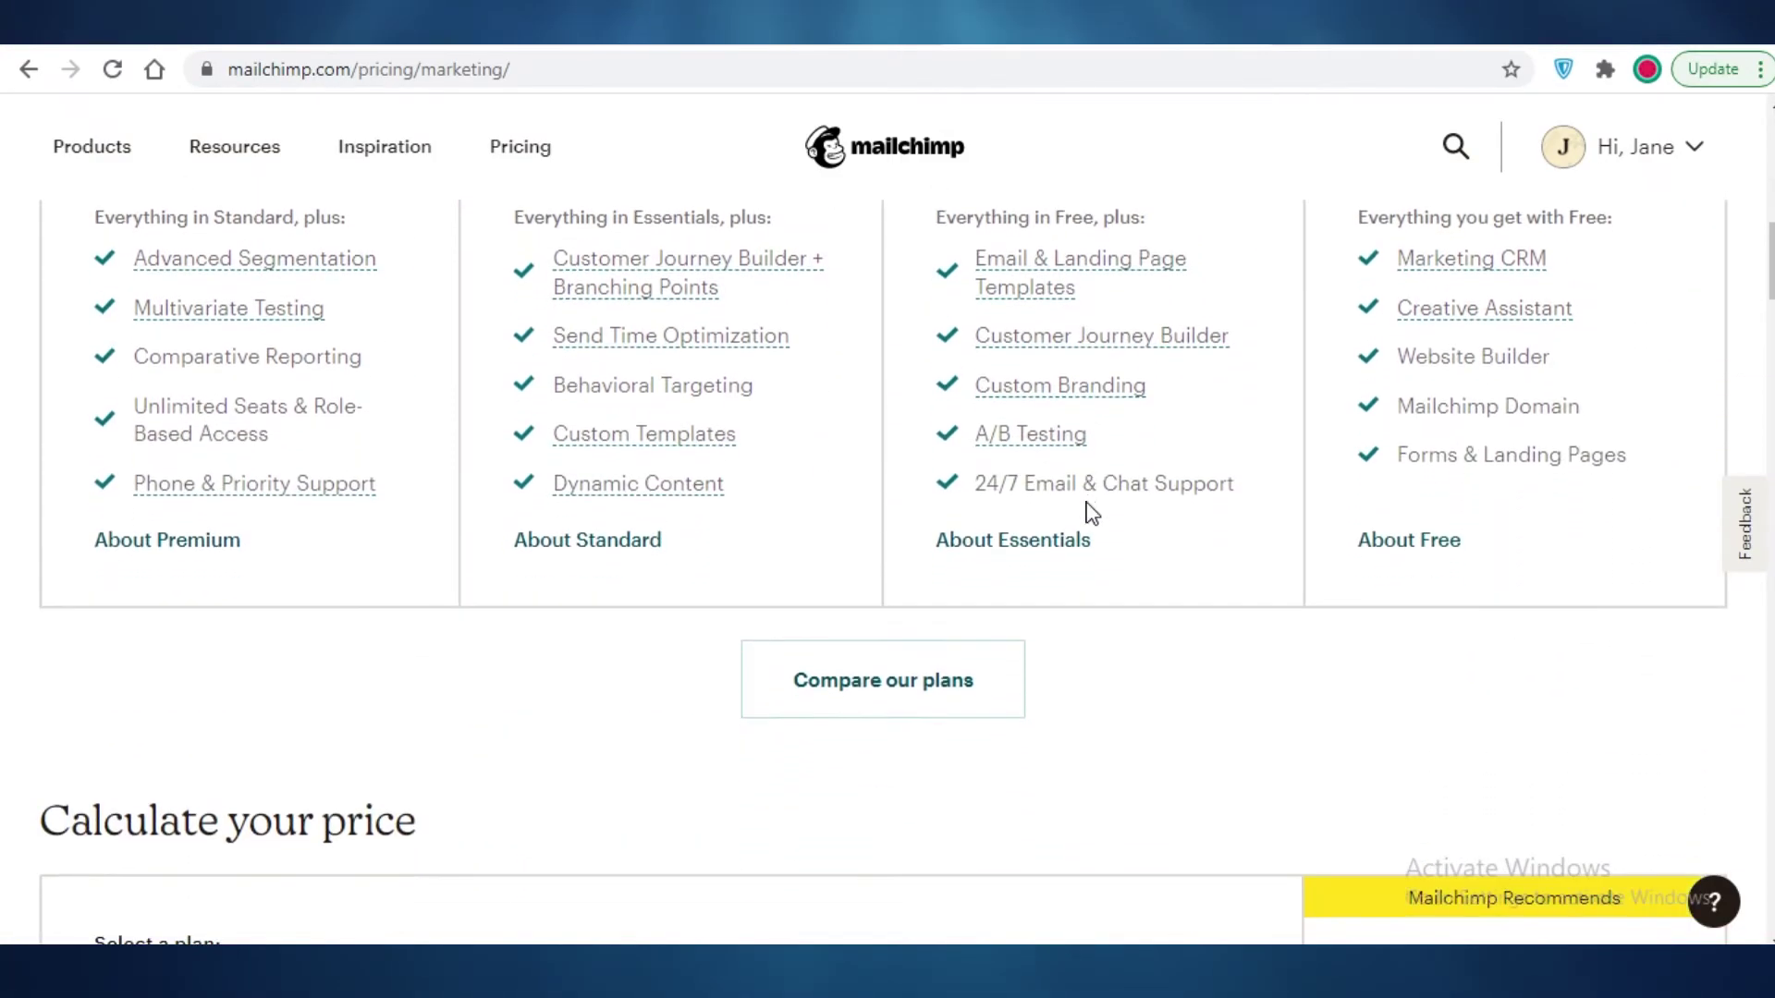
scroll(1091, 509, "up", 1)
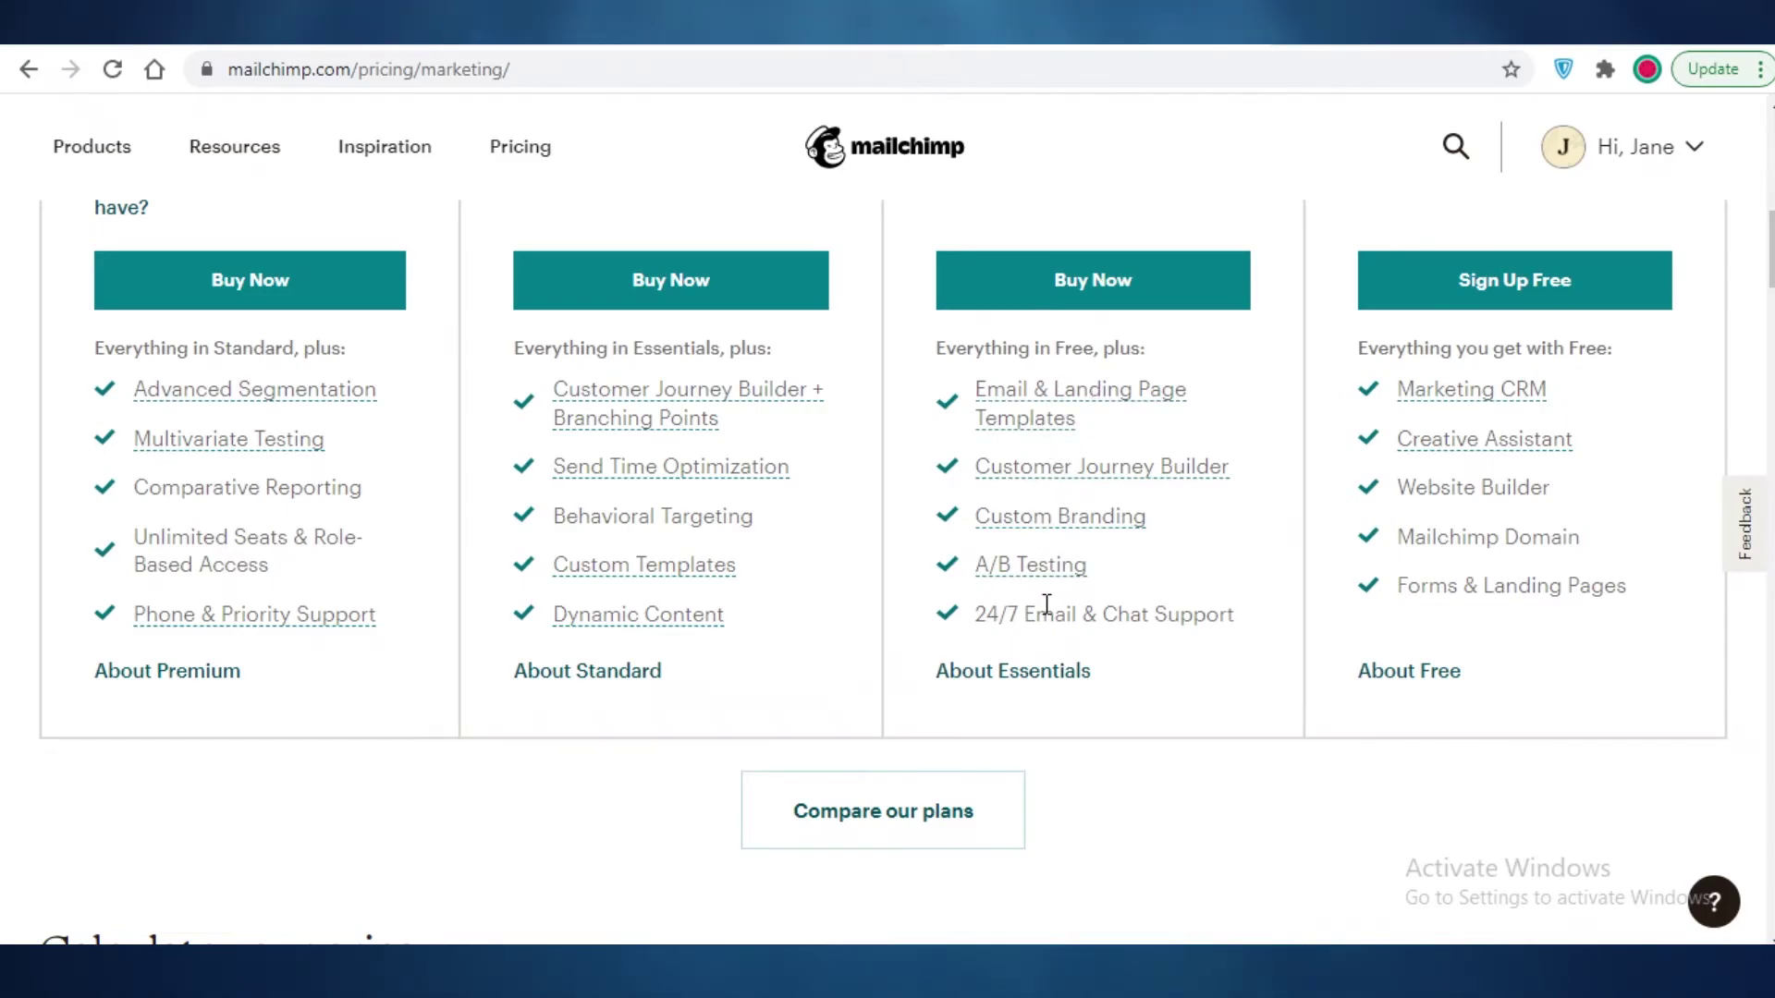
scroll(1044, 592, "up", 4)
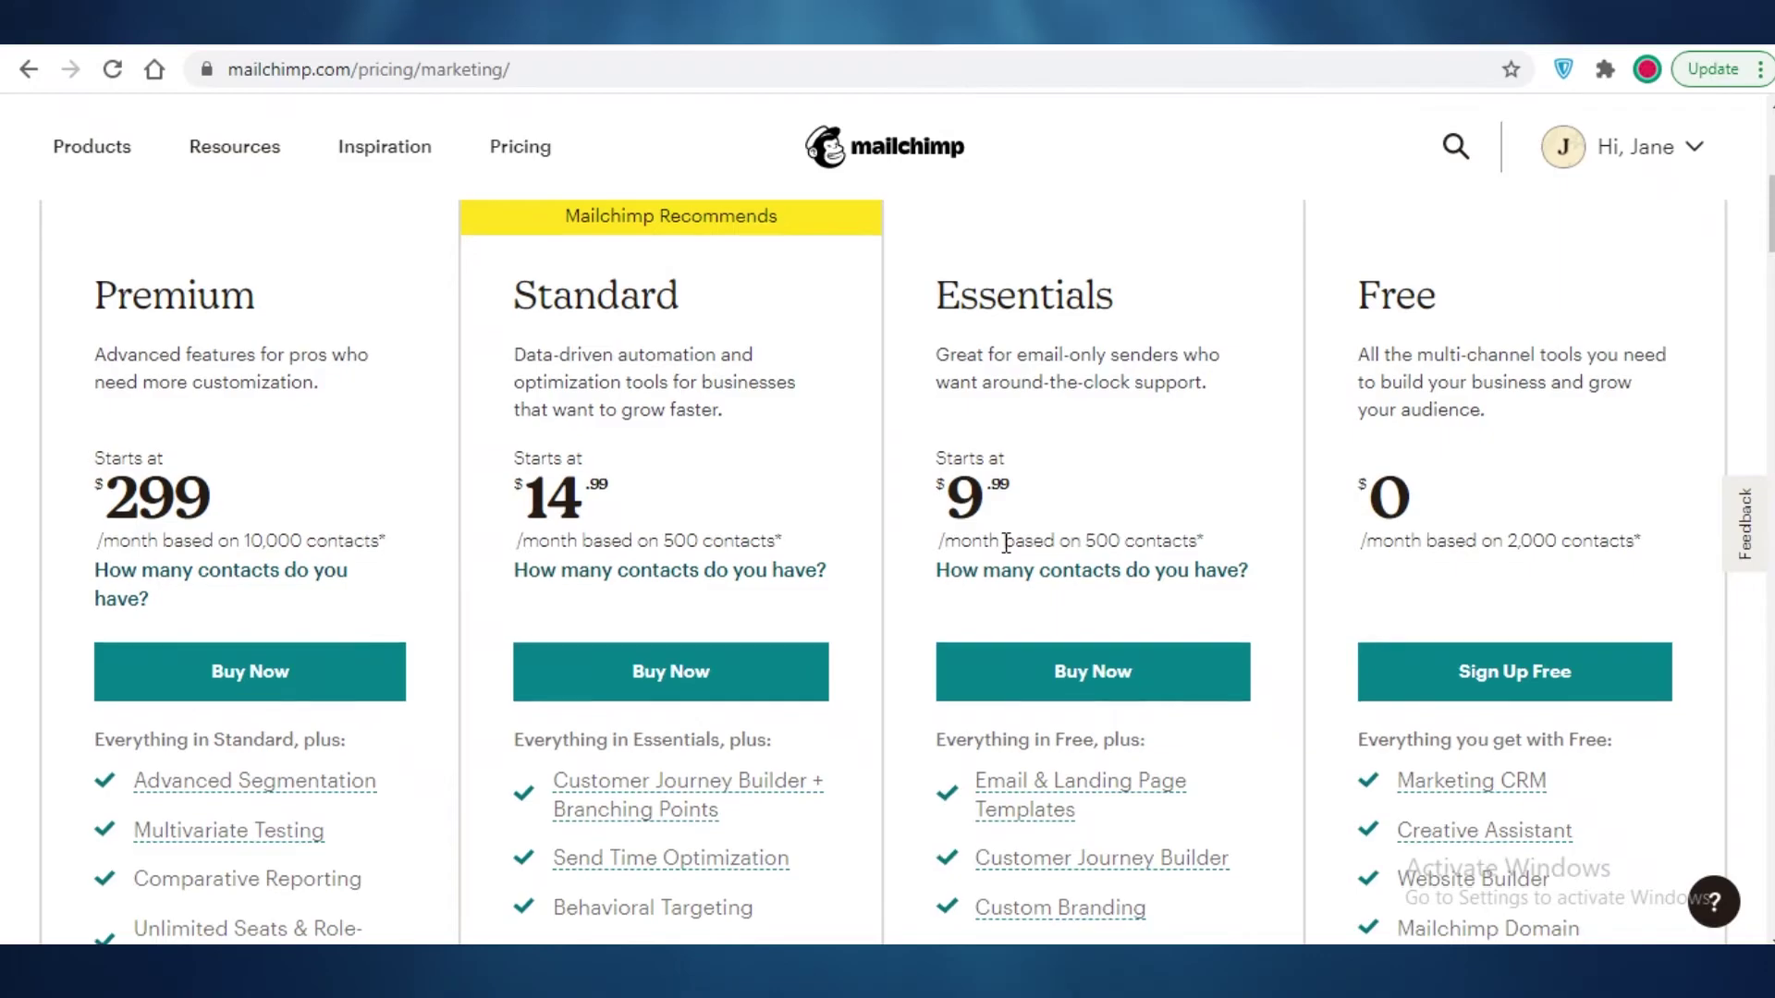
scroll(1007, 544, "down", 4)
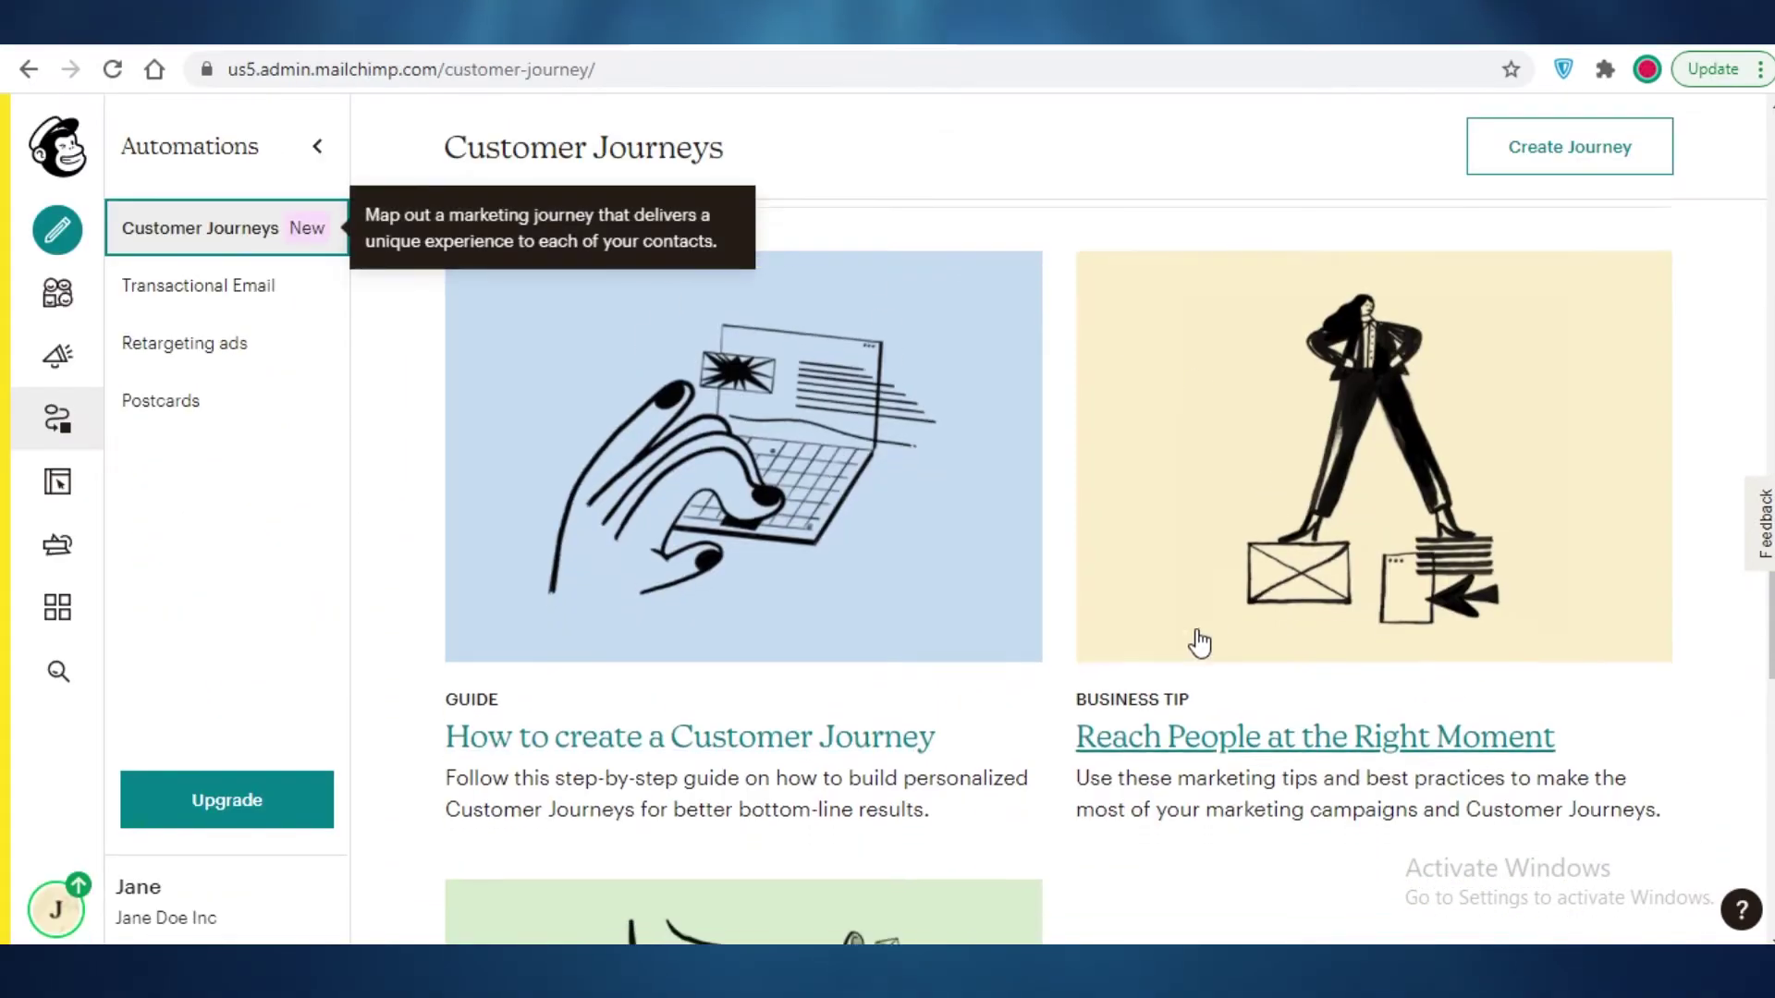
- Go back to Customer Journeys and look over the guides in the help section
scroll(1664, 568, "down", 9)
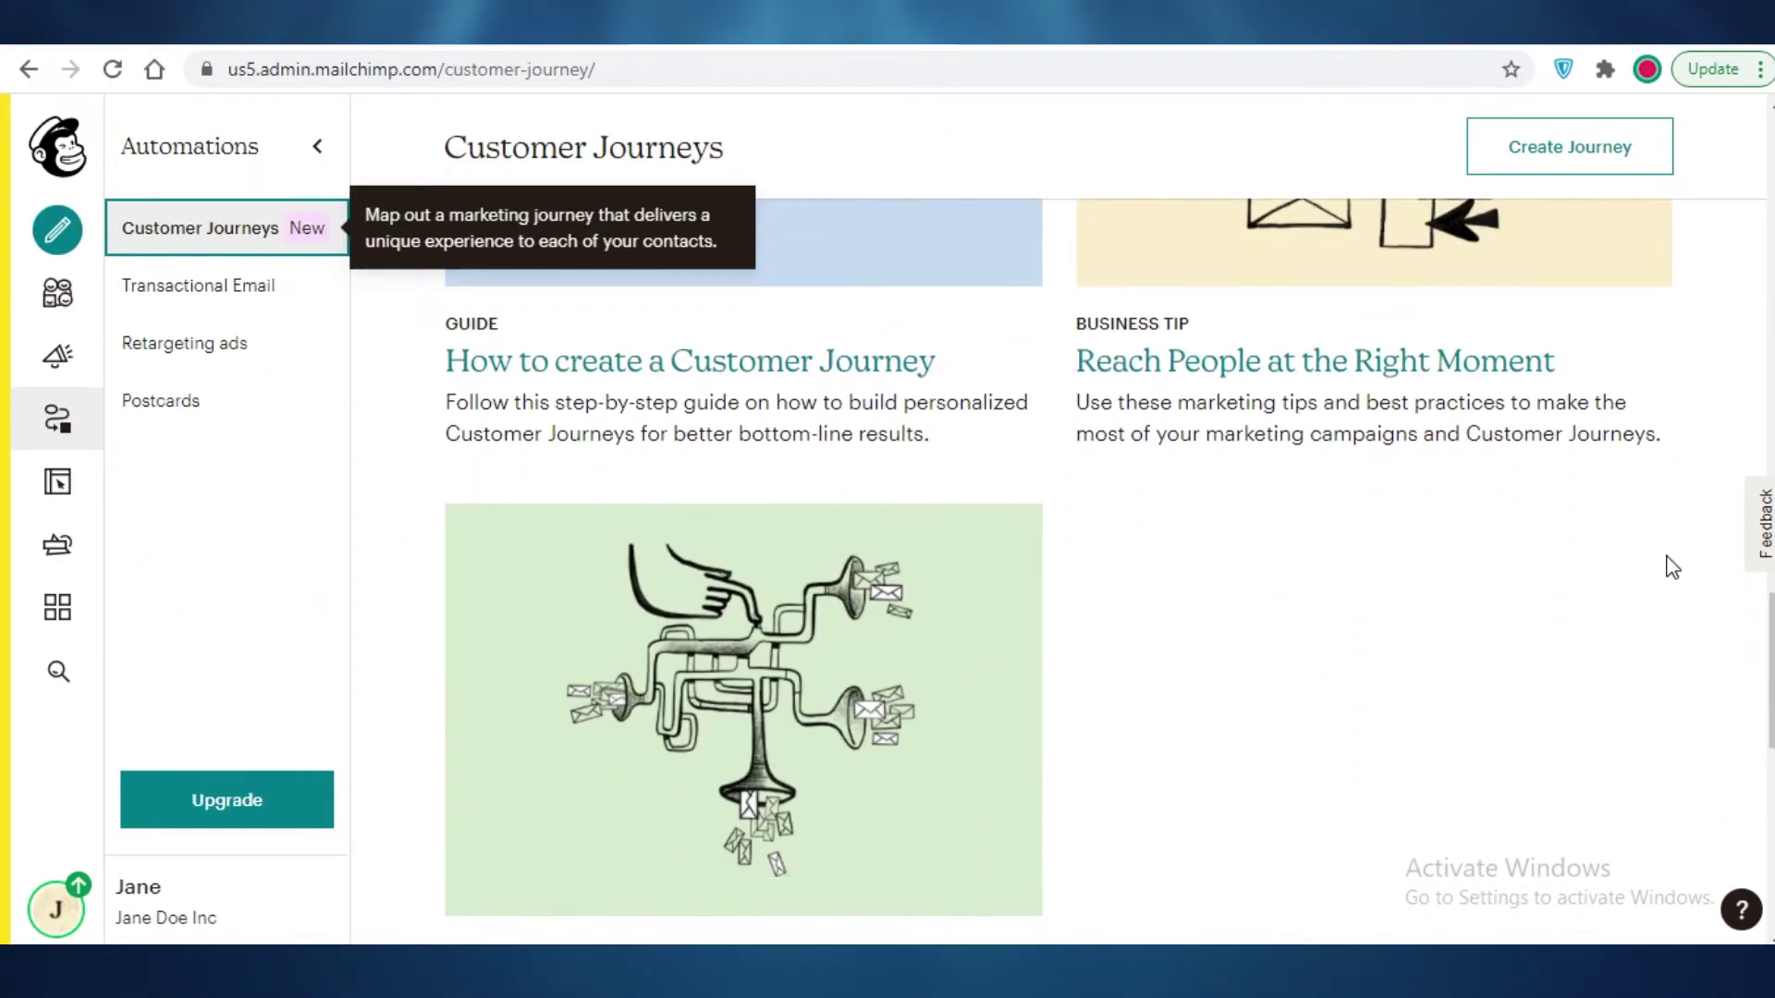
scroll(1407, 666, "down", 2)
scroll(1407, 665, "up", 7)
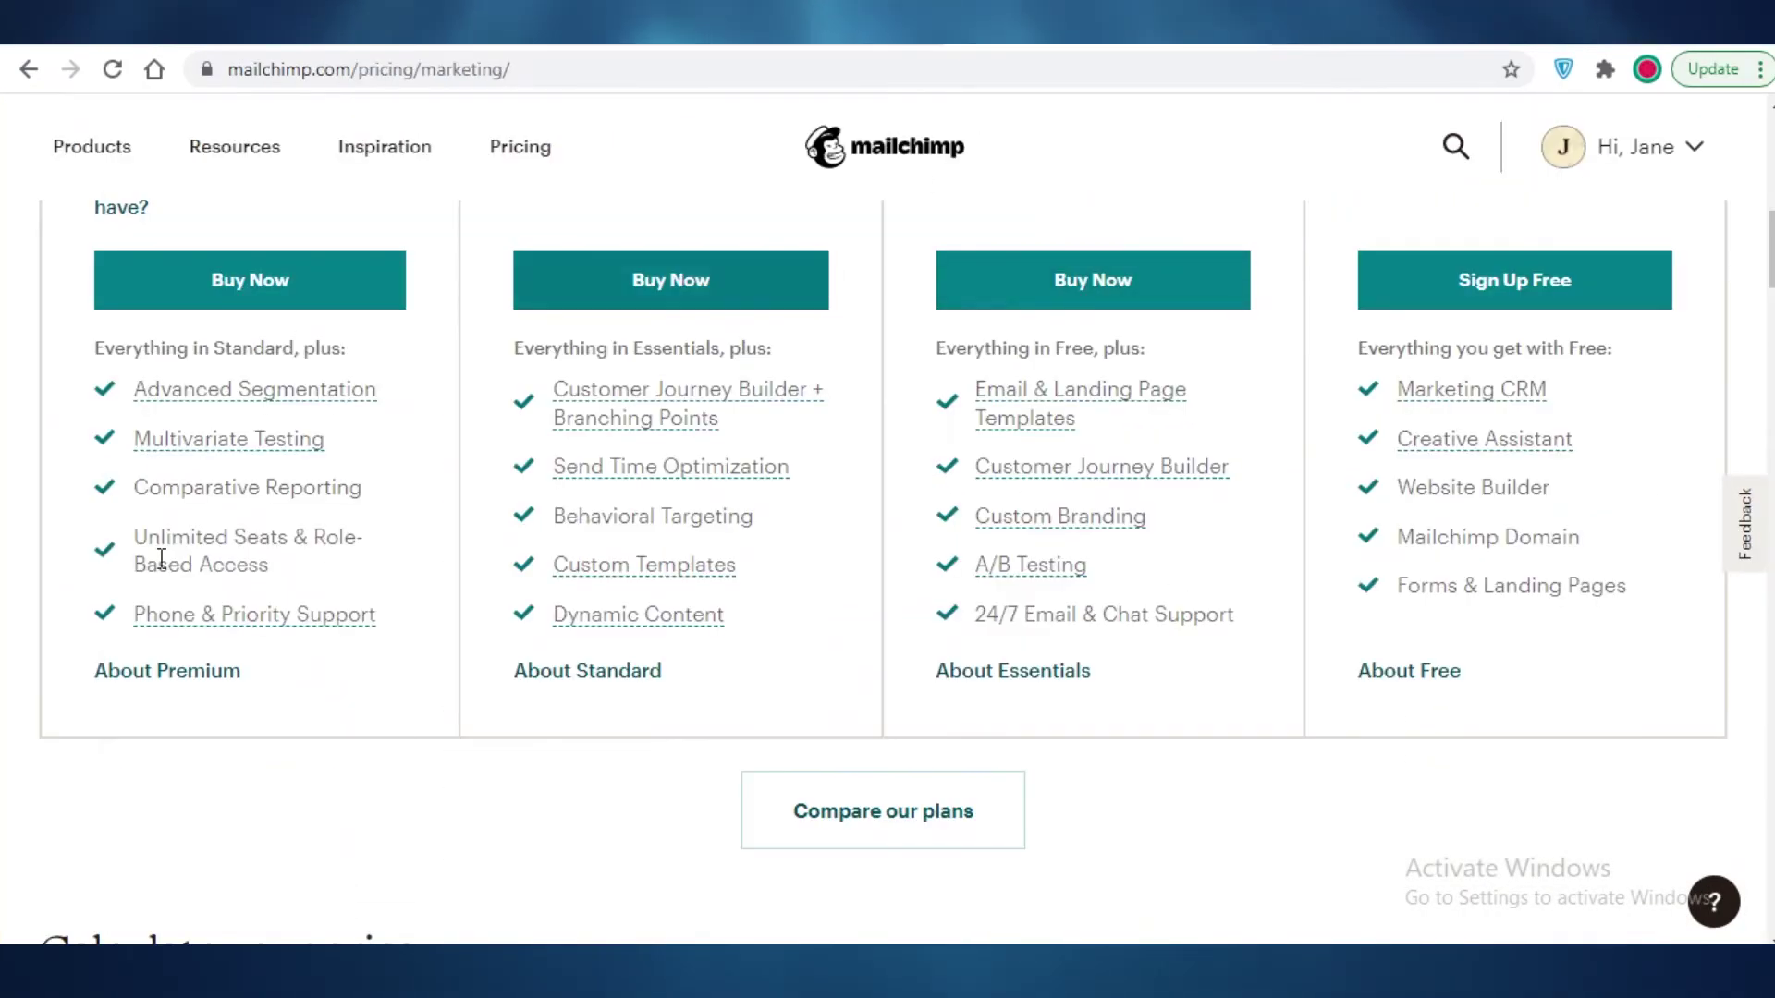
- Return to the marketing pricing page and examine which plans include the Customer Journey Builder and branching points, and their monthly prices
scroll(740, 555, "down", 1)
scroll(1090, 547, "up", 8)
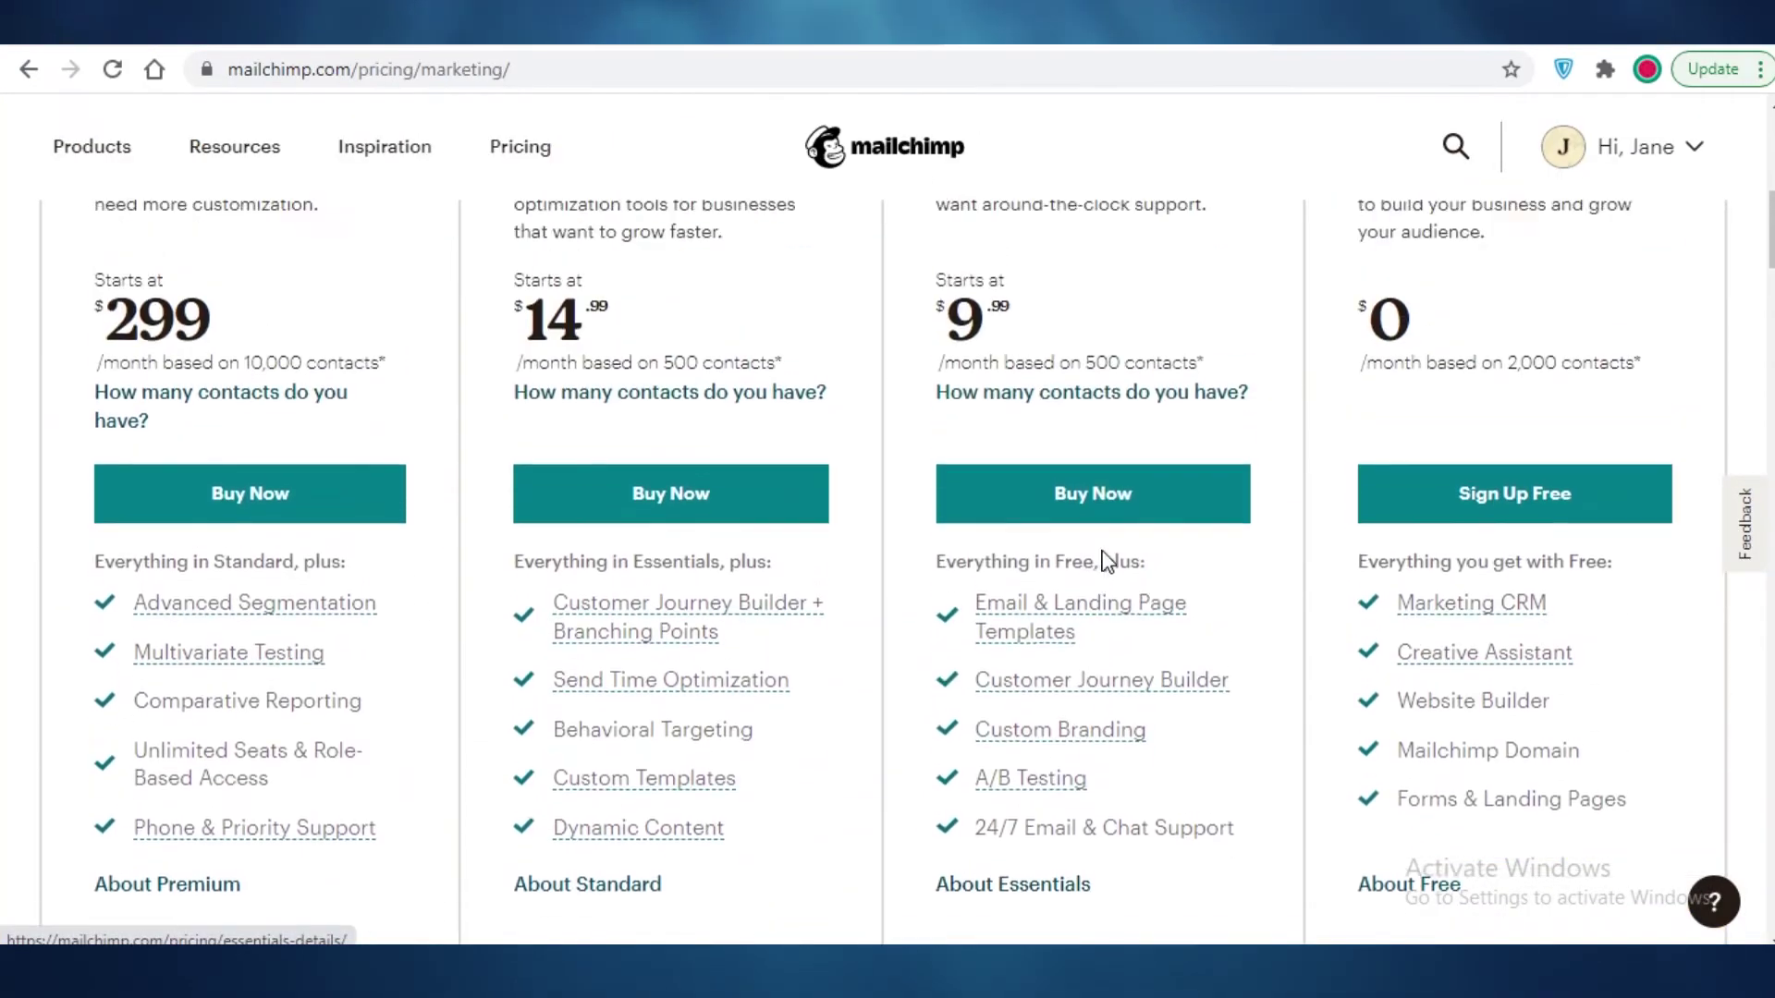
scroll(1105, 559, "down", 6)
scroll(1447, 559, "up", 6)
scroll(1225, 602, "down", 7)
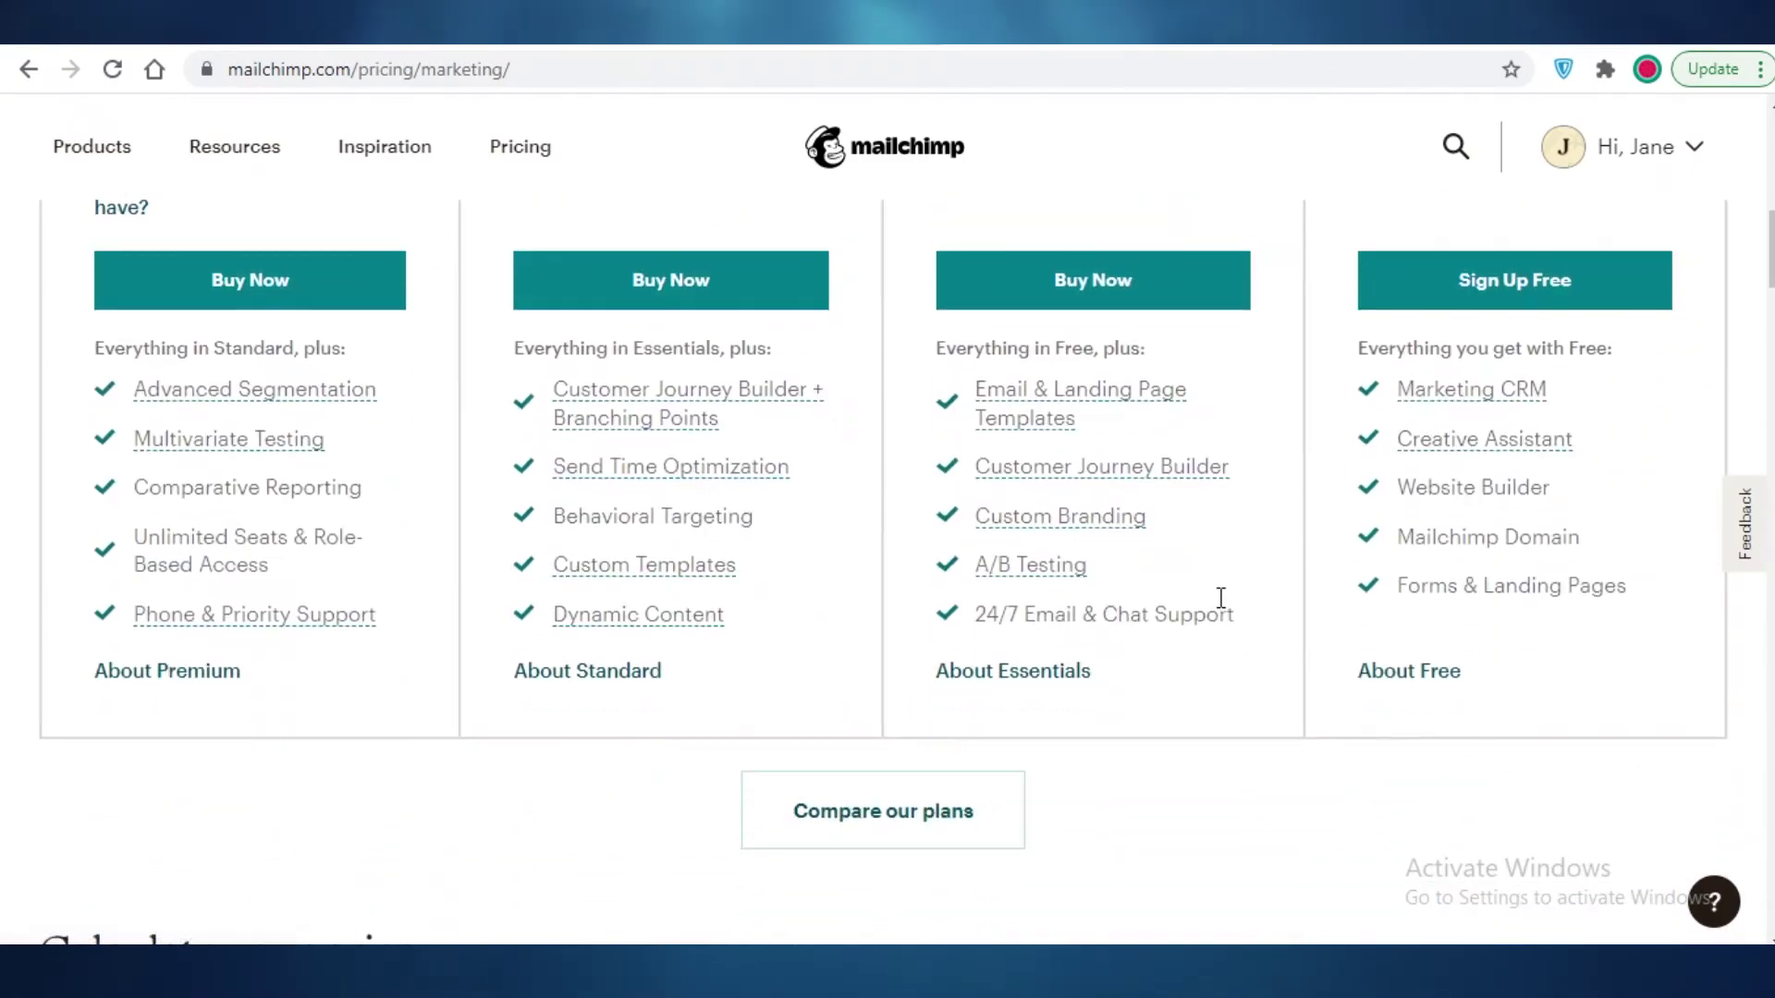
scroll(1225, 610, "up", 3)
scroll(1224, 610, "up", 3)
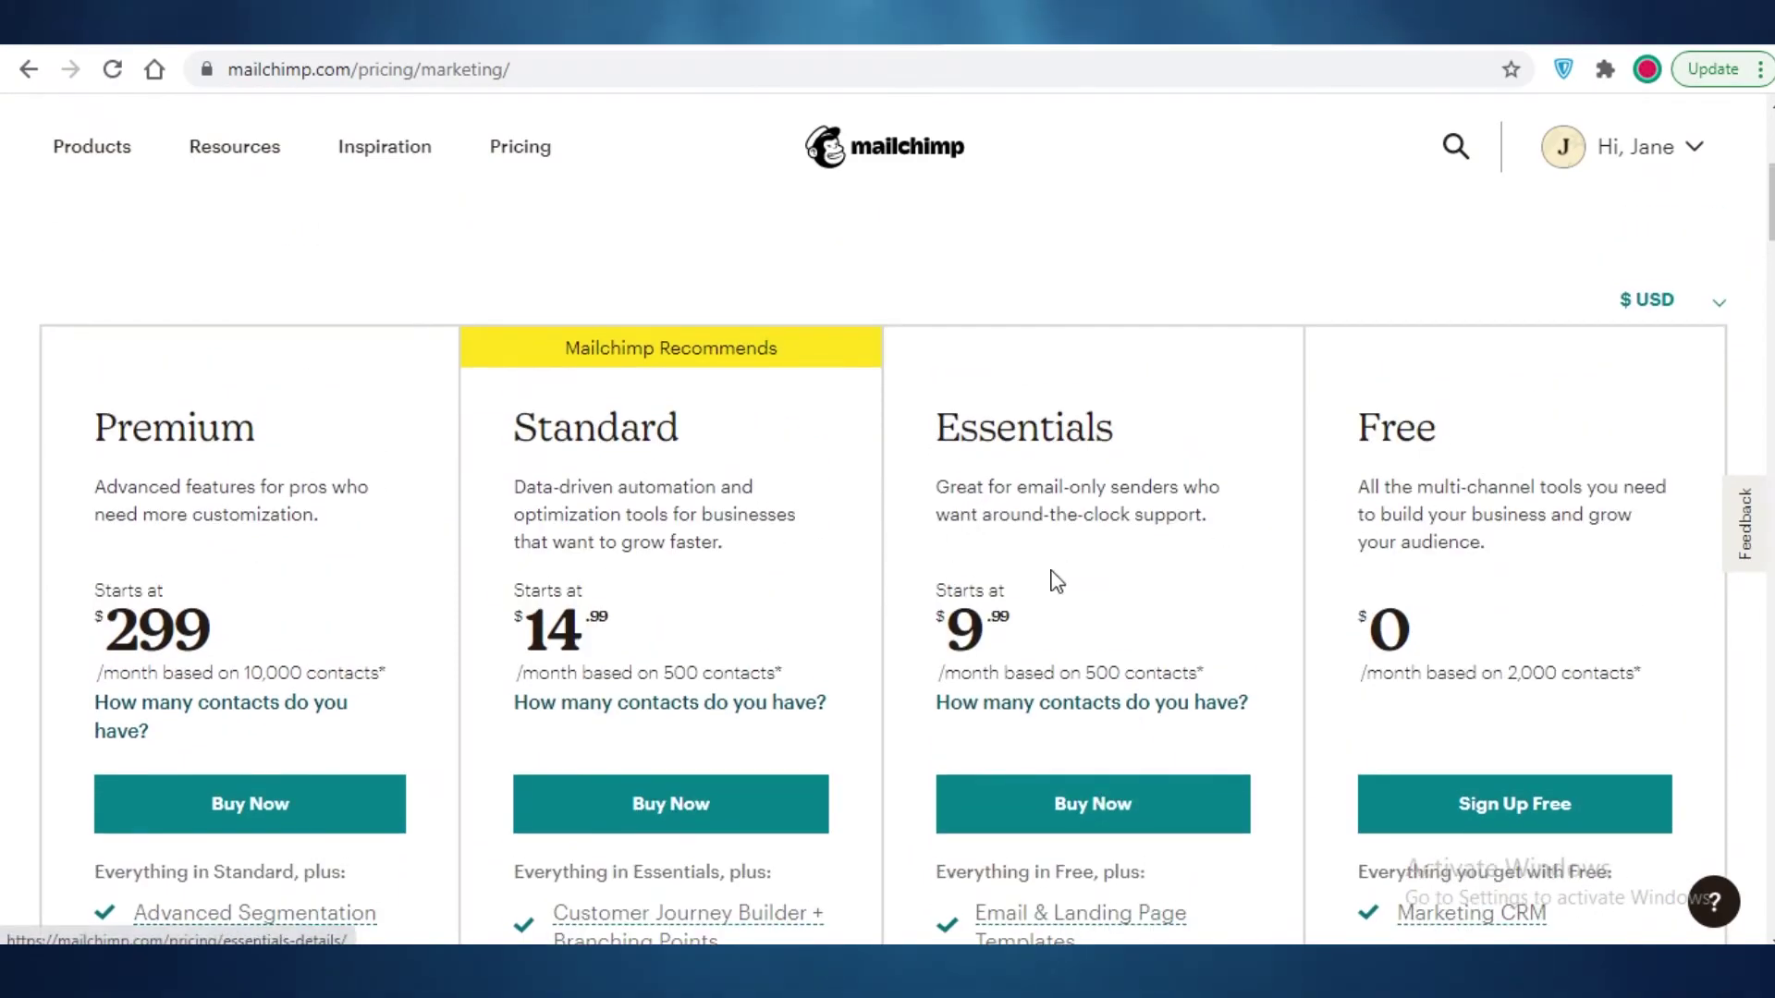
scroll(1087, 569, "down", 3)
scroll(1038, 384, "up", 2)
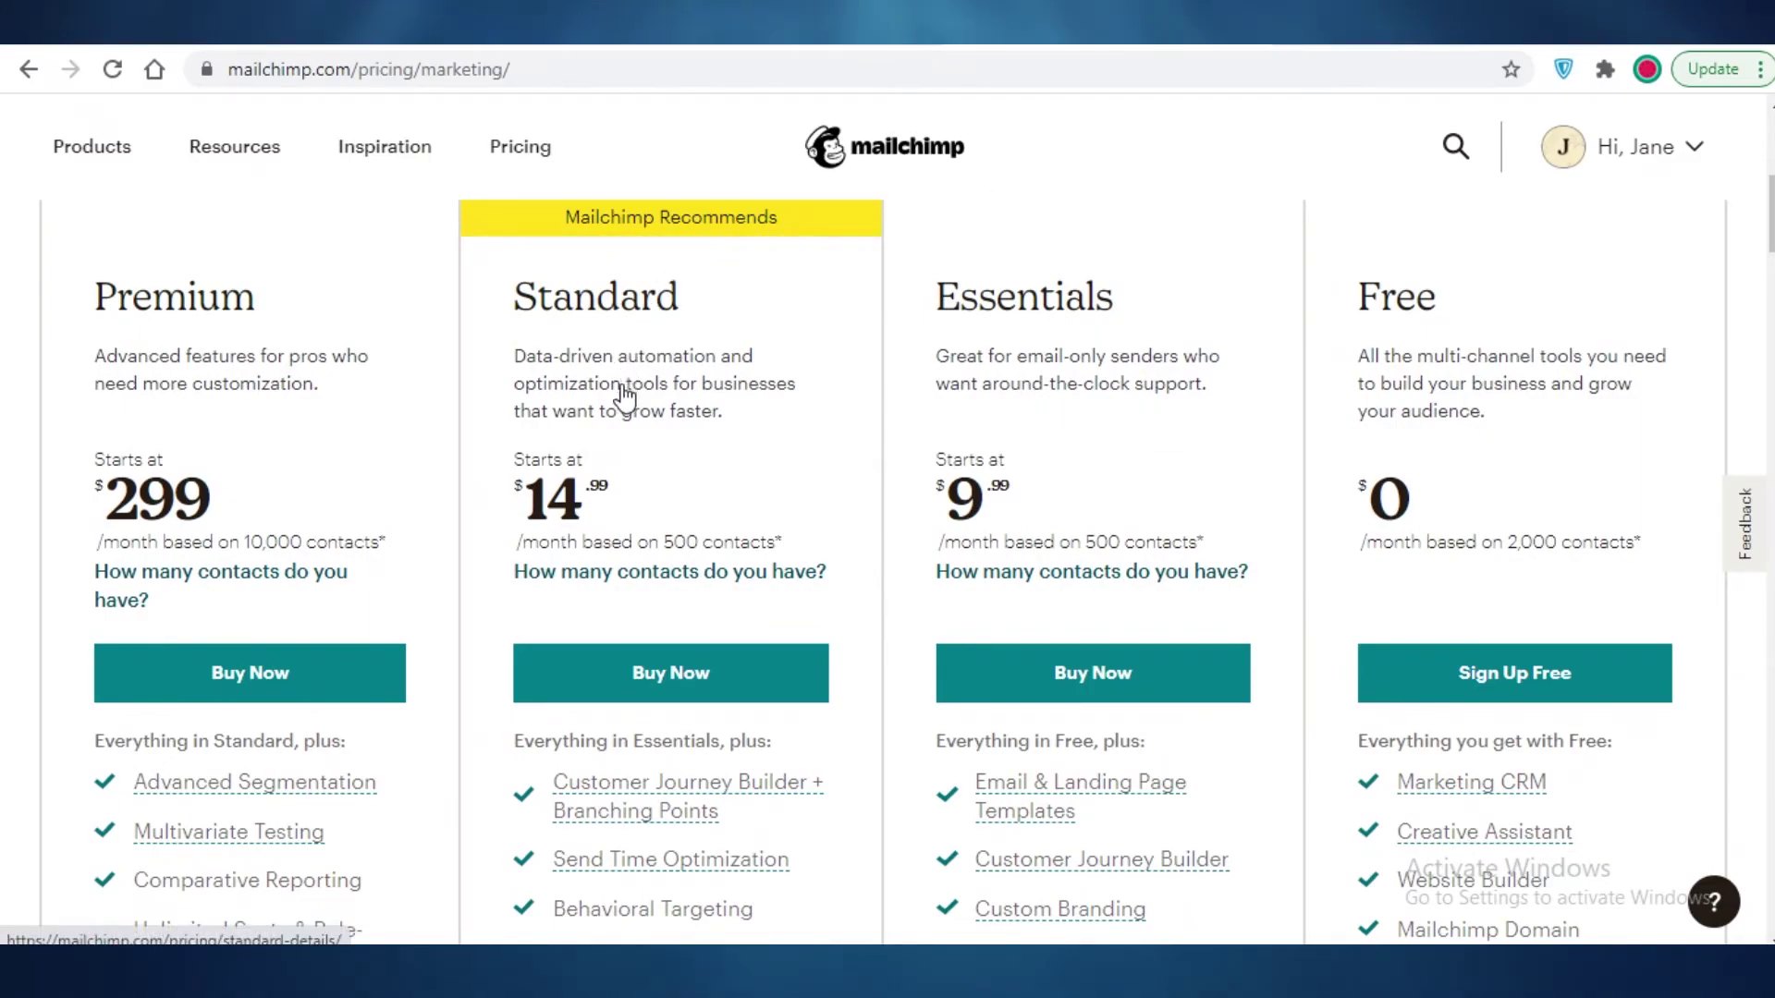
scroll(602, 460, "down", 2)
scroll(634, 614, "up", 5)
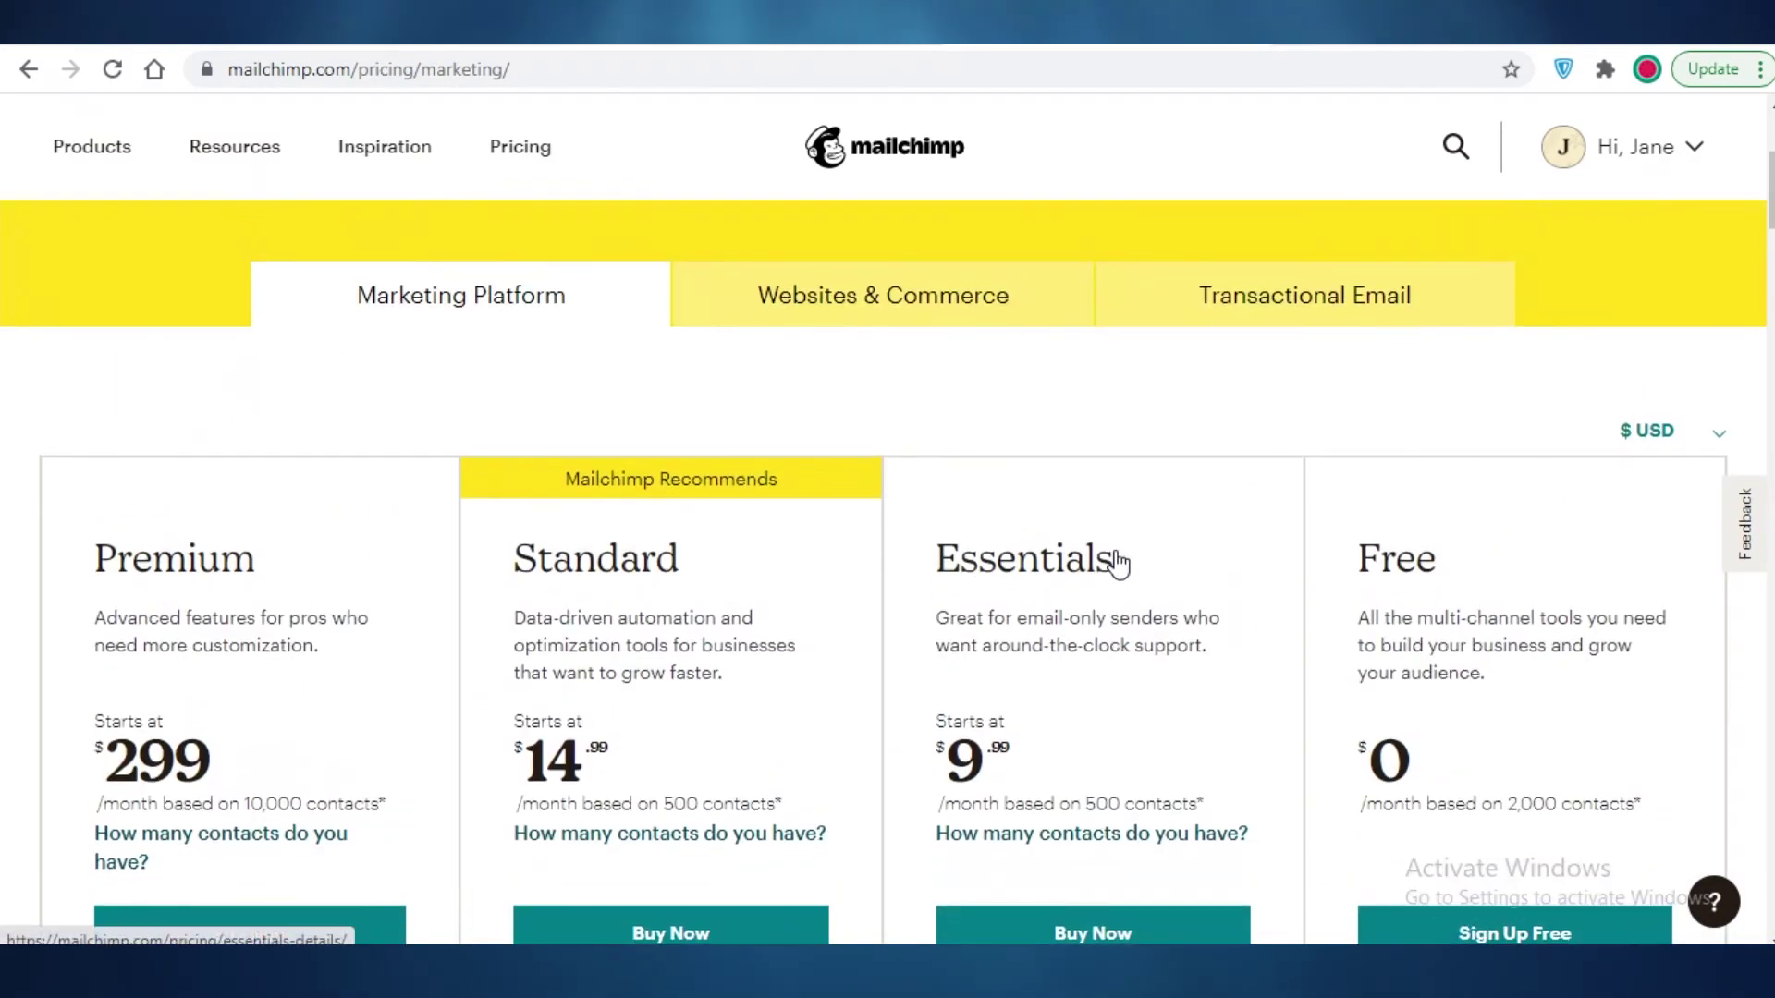
scroll(407, 495, "down", 7)
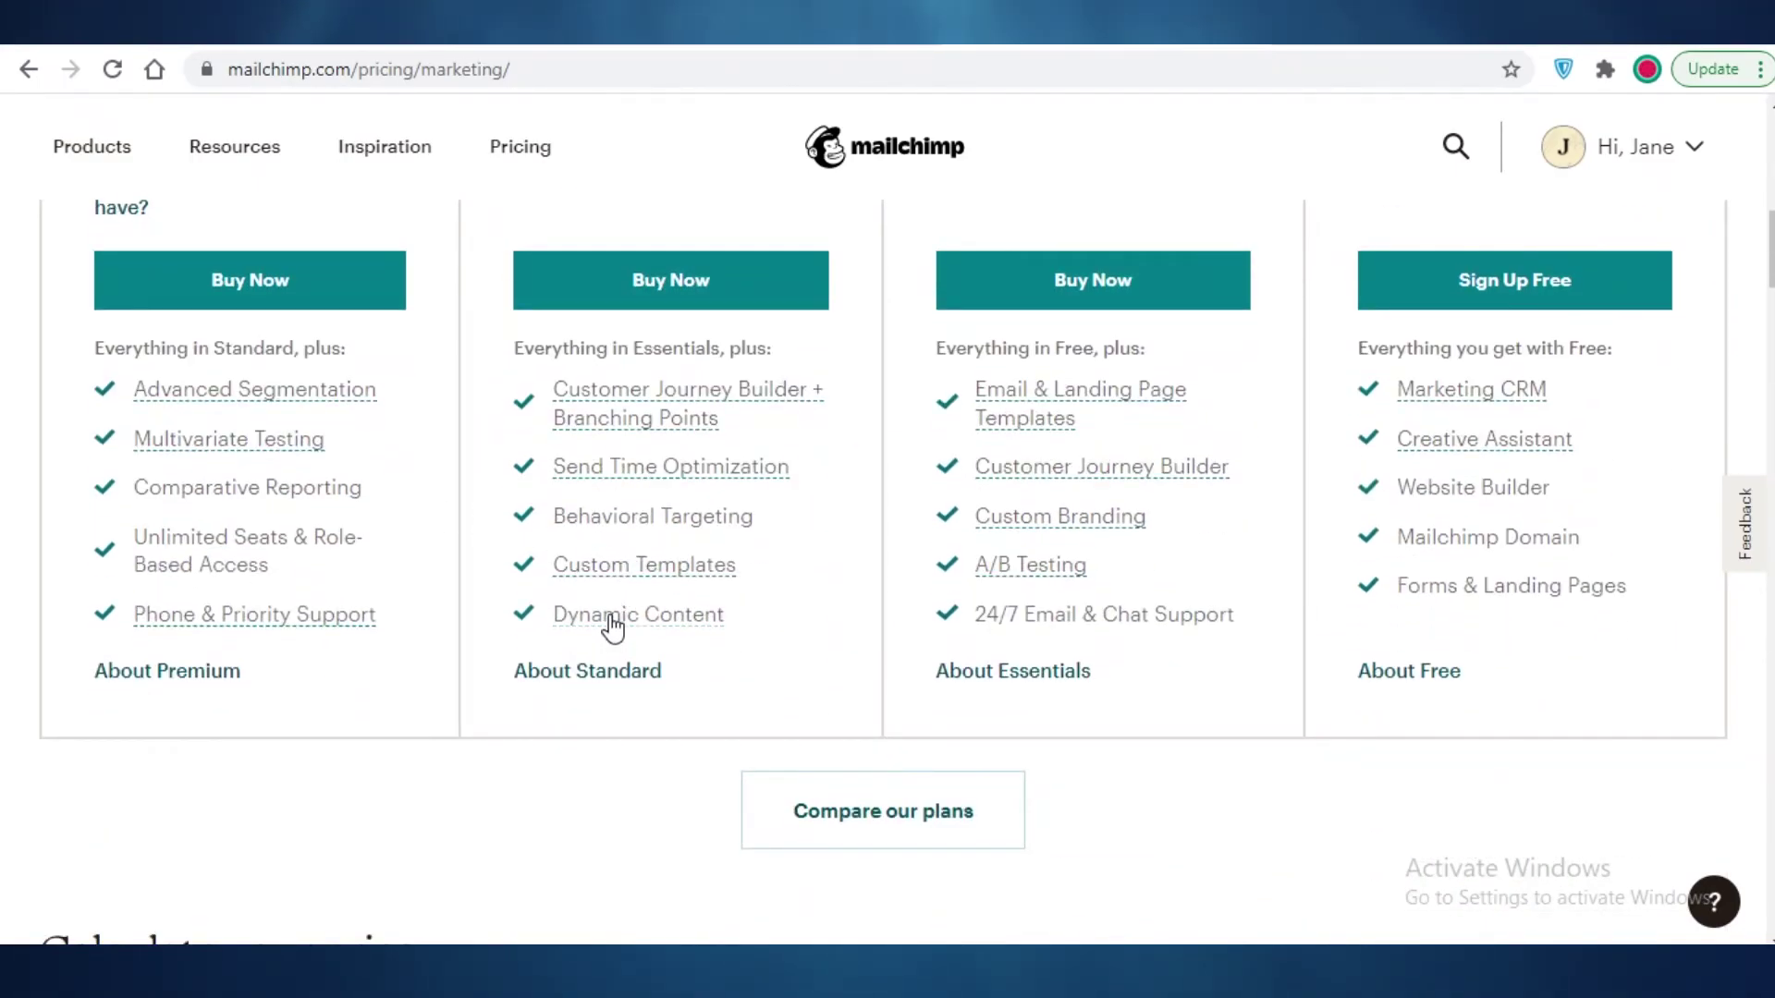
scroll(685, 478, "up", 7)
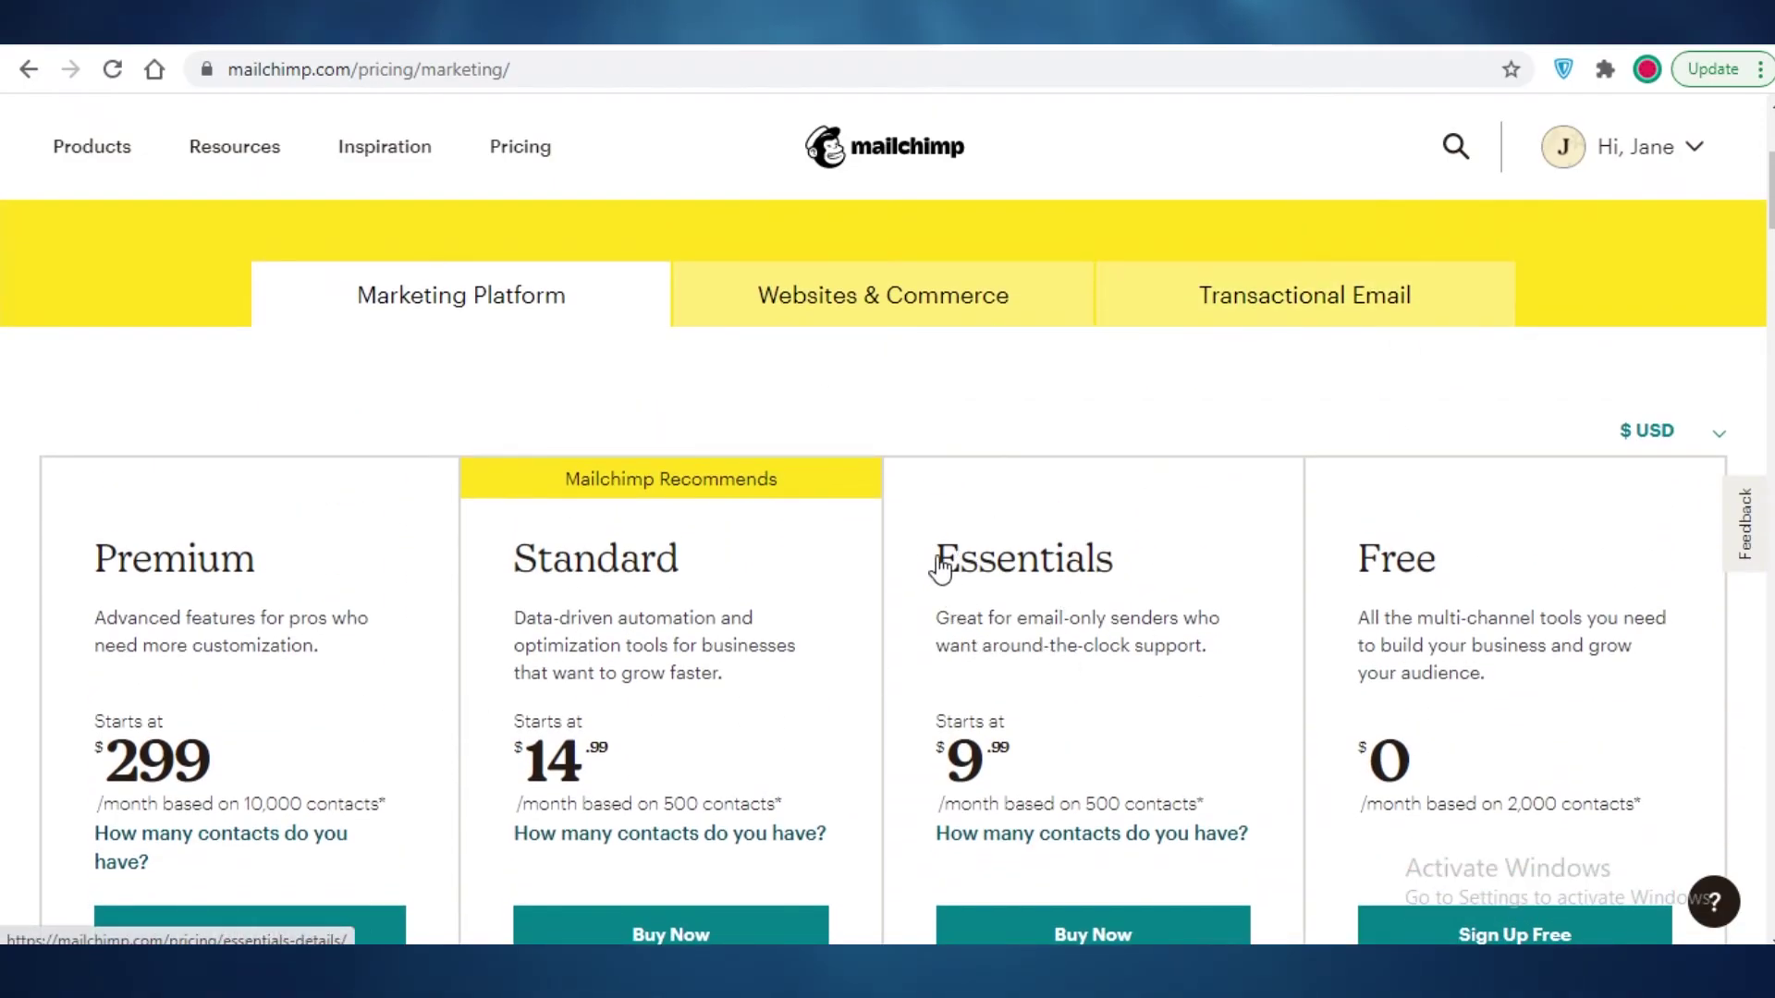
scroll(941, 582, "down", 6)
scroll(942, 243, "up", 3)
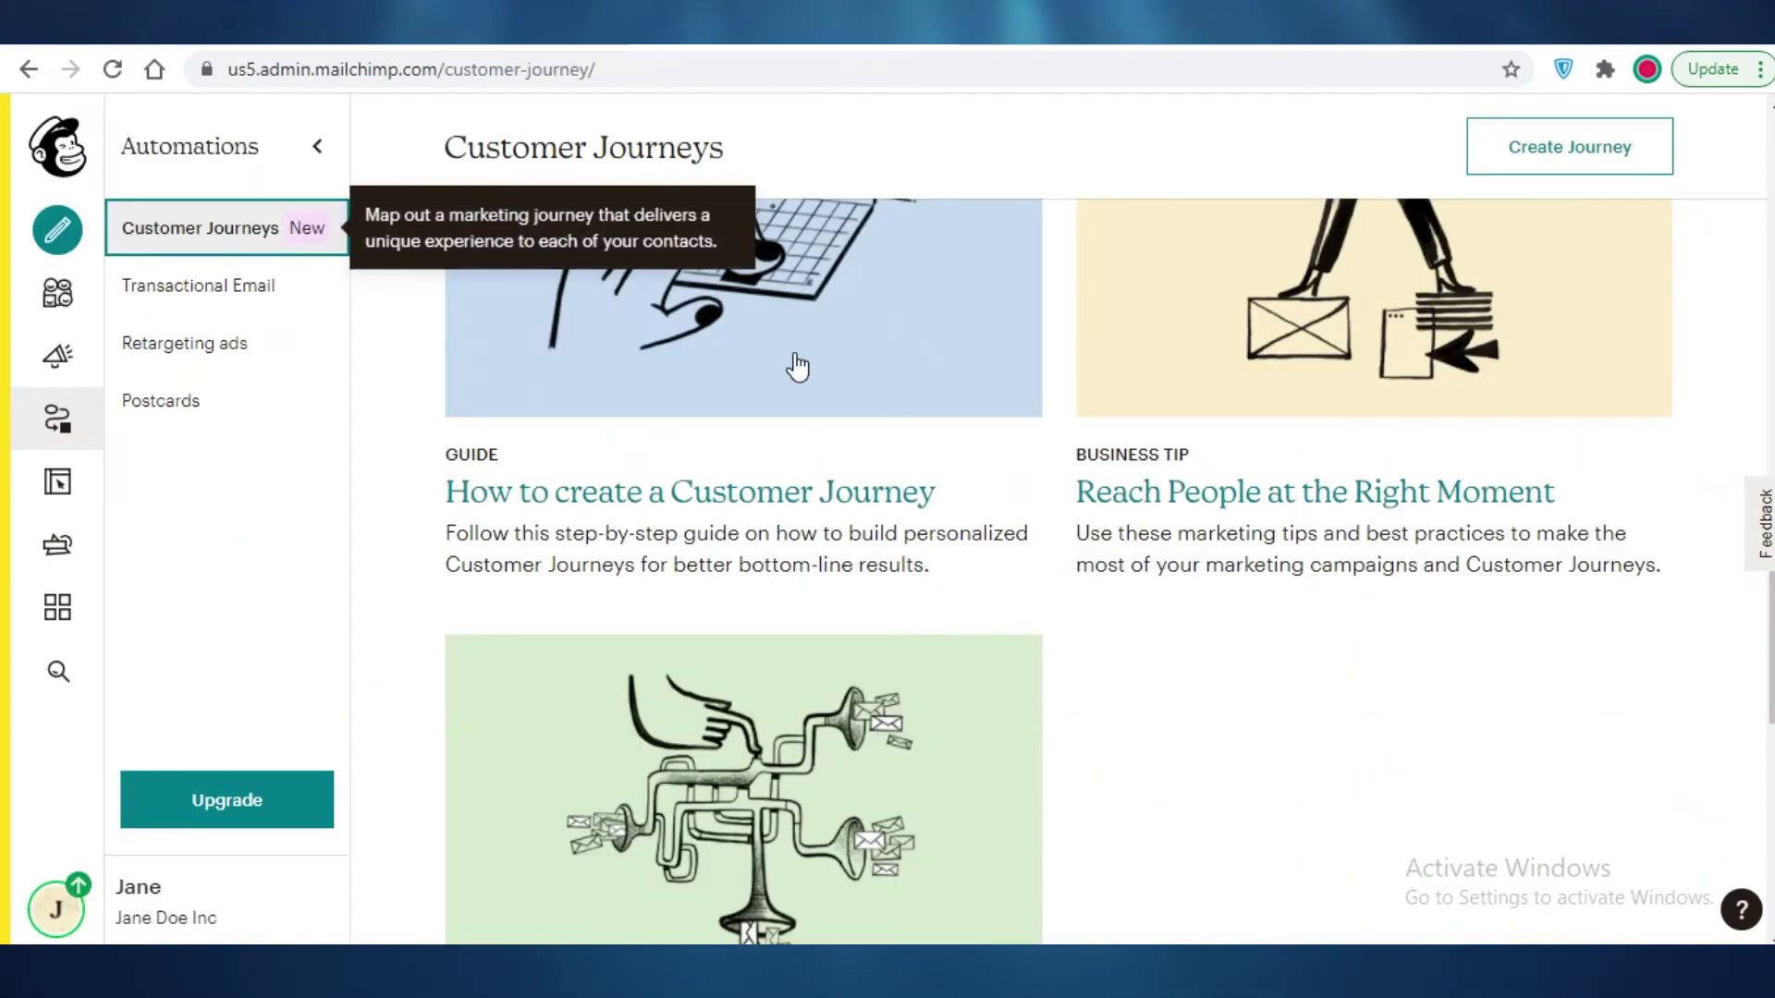
- Revisit the Customer Journeys page and review its guide and business tip articles
scroll(804, 694, "down", 5)
scroll(805, 693, "up", 6)
scroll(1177, 713, "up", 7)
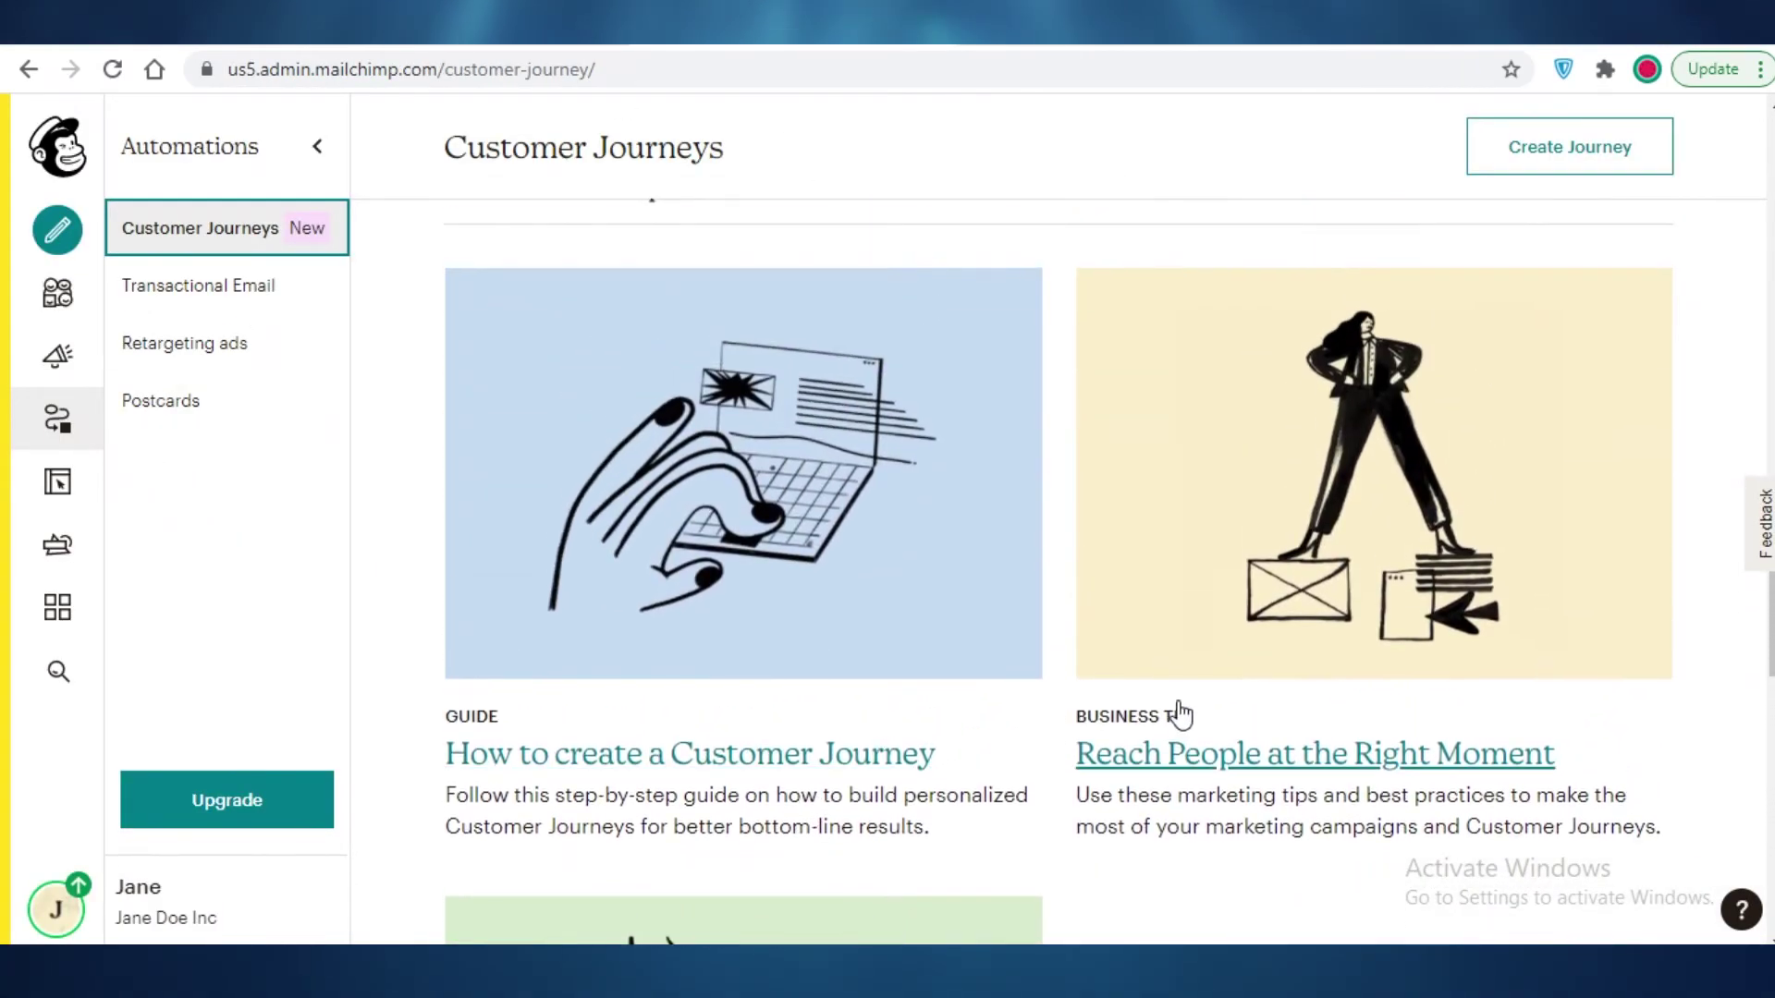